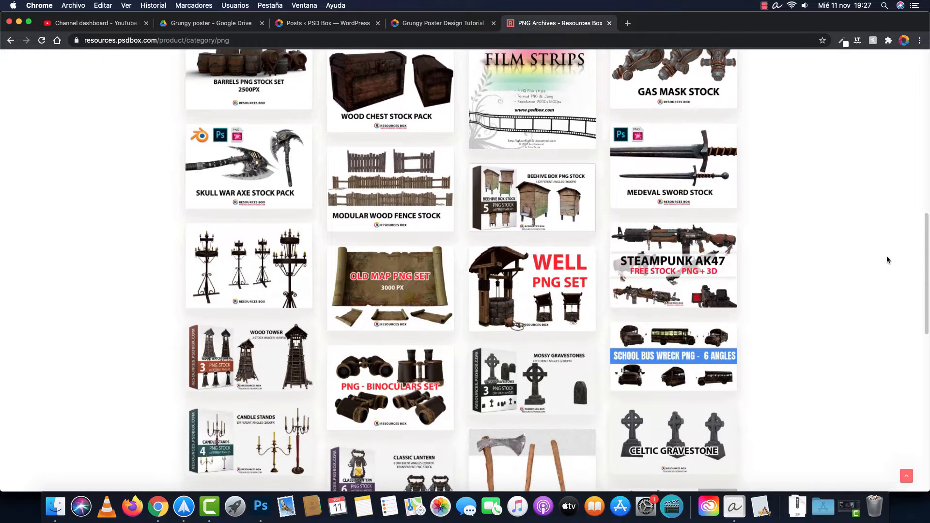
pyautogui.scroll(-5, 886, 256)
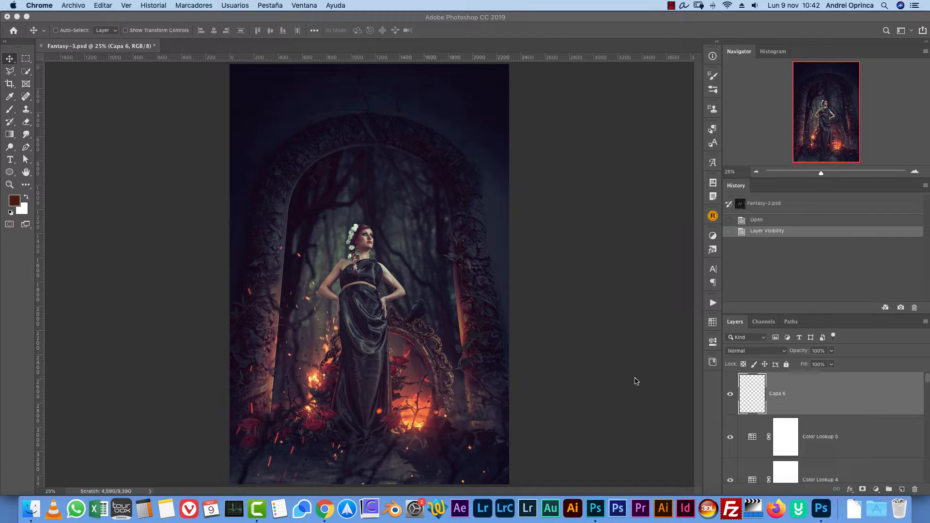
# - Create a new 2000 x 3000 pixel RGB document at 72 pixels/inch with a white background
pyautogui.click(548, 306)
pyautogui.press('super+n')
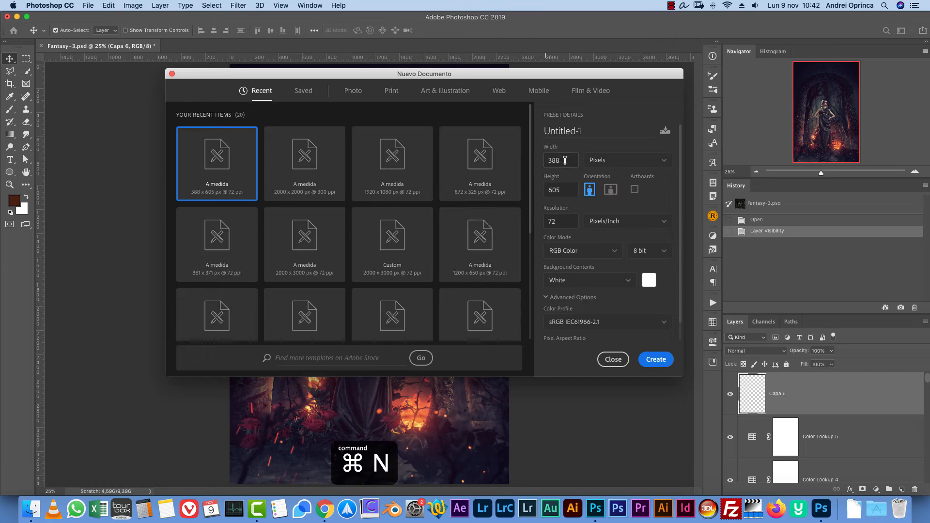
pyautogui.write('200')
pyautogui.press('Tab')
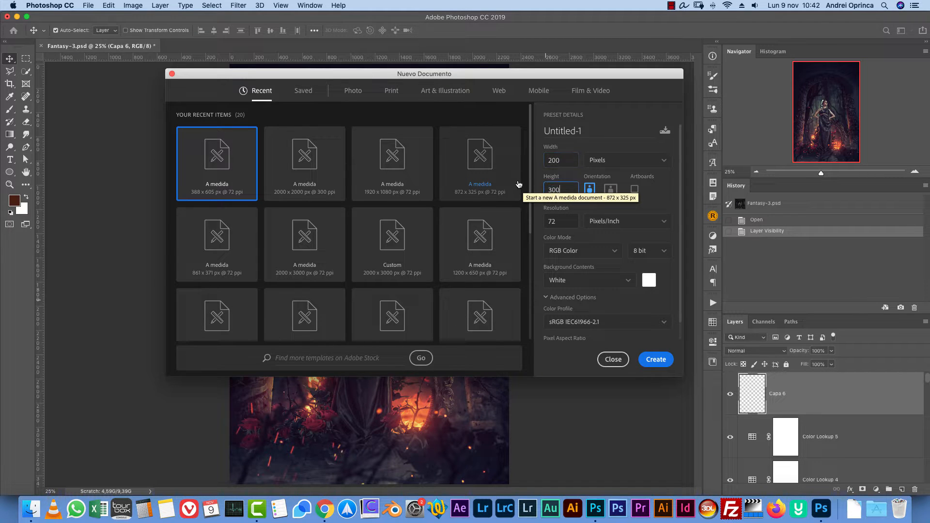
pyautogui.doubleClick(567, 164)
pyautogui.write('0')
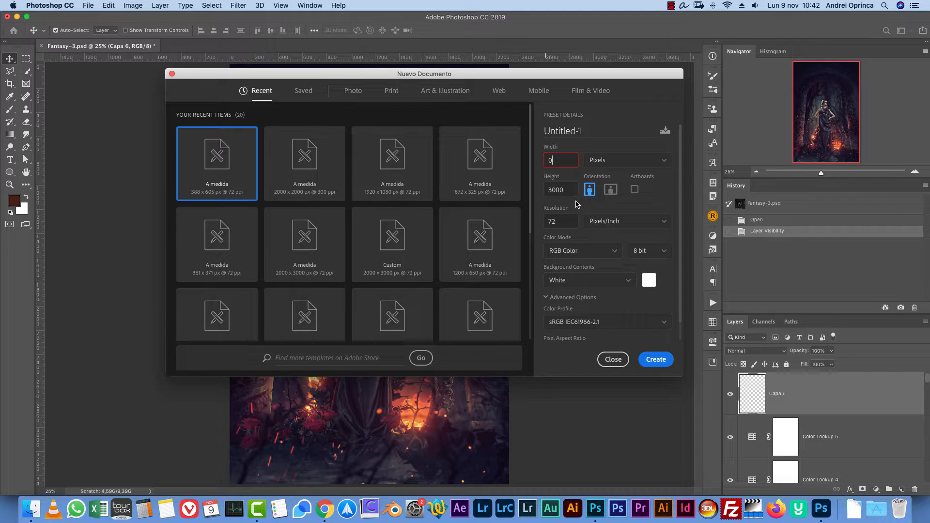
pyautogui.write('000')
pyautogui.click(661, 359)
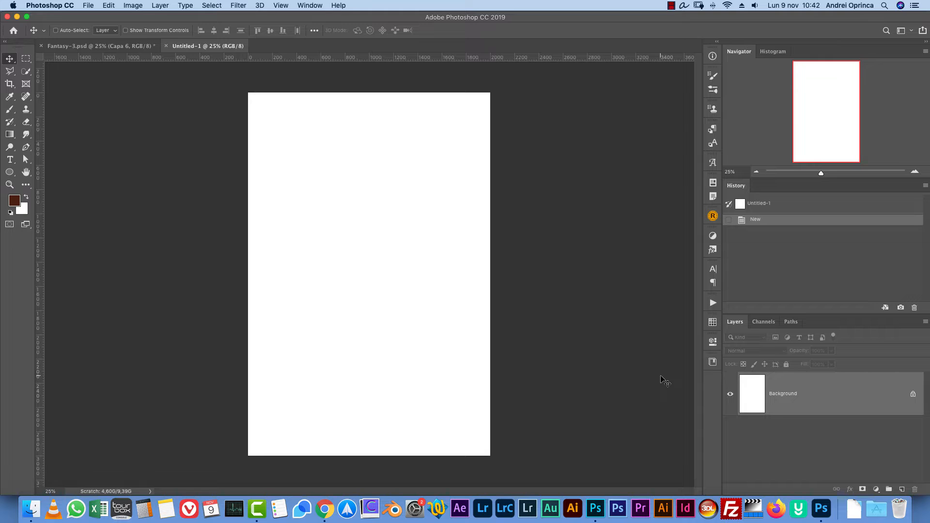
# - Open the photo Depositphotos_11078191_l.jpg from the Fantasy 3 folder
pyautogui.press('super+o')
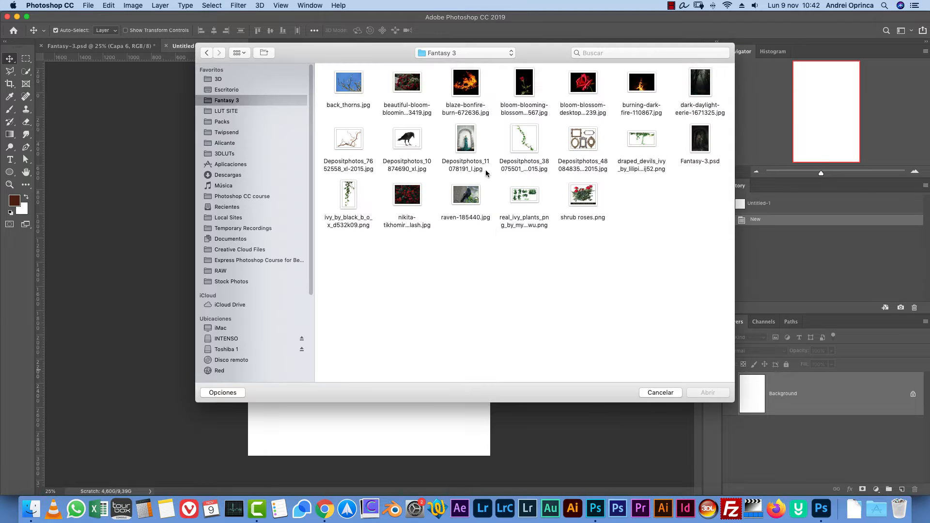
pyautogui.click(468, 144)
pyautogui.click(702, 394)
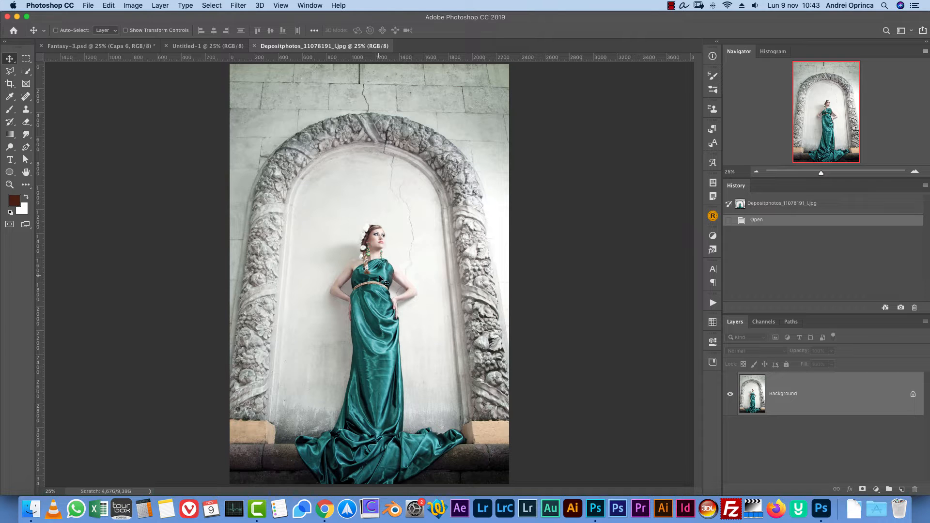
# - Trace a Pen tool path along the outer edge of the model's right arm, from the shoulder past the elbow to the hand
pyautogui.press('p')
pyautogui.press('super+1')
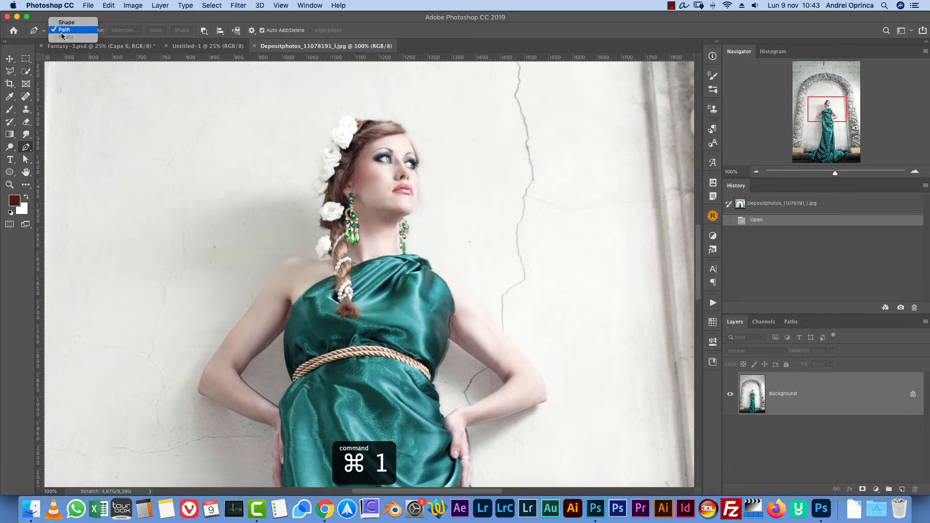
pyautogui.moveTo(386, 275); pyautogui.dragTo(460, 199)
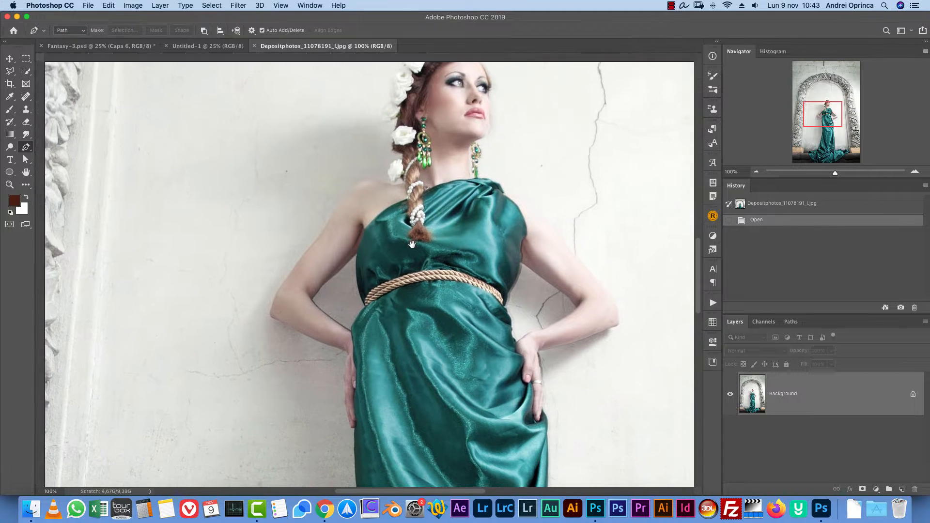
pyautogui.click(350, 193)
pyautogui.moveTo(328, 220); pyautogui.dragTo(324, 226)
pyautogui.moveTo(289, 276); pyautogui.dragTo(346, 371)
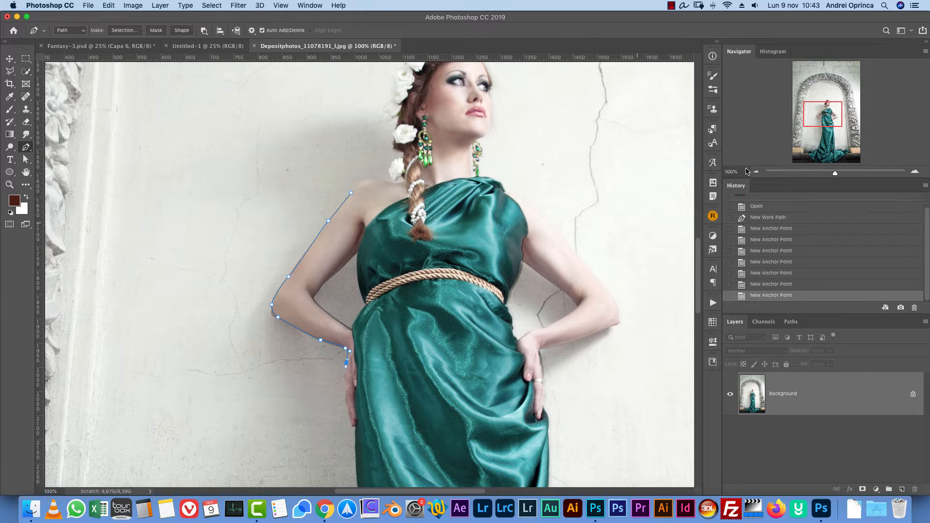
# - Examine the remaining outline of the model and the inner edge of the stone arch that the cut-out path has to follow
pyautogui.click(756, 171)
pyautogui.click(756, 171)
pyautogui.moveTo(490, 220); pyautogui.dragTo(493, 278)
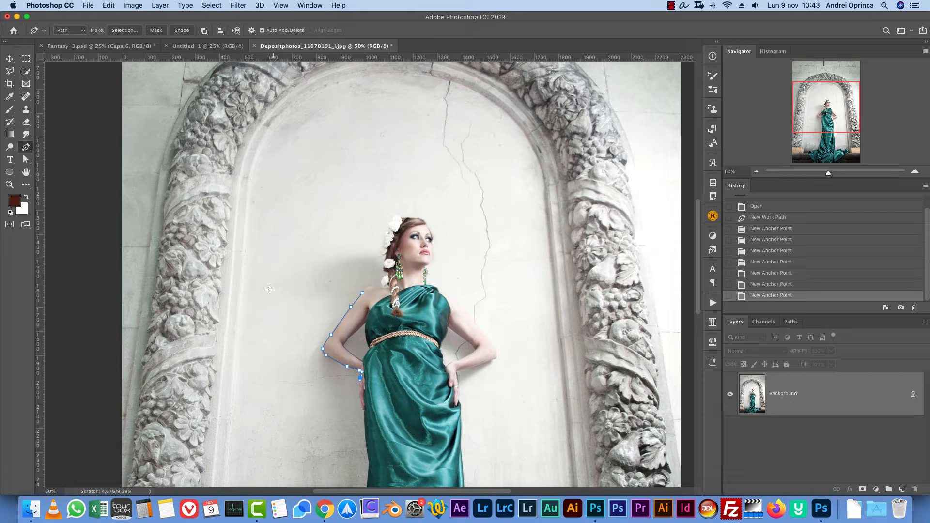
pyautogui.scroll(-5, 436, 283)
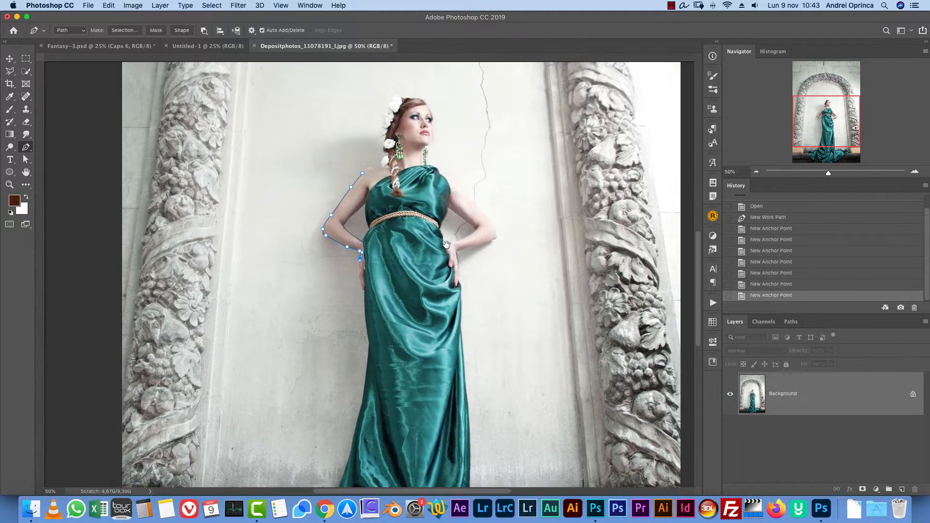
pyautogui.click(915, 172)
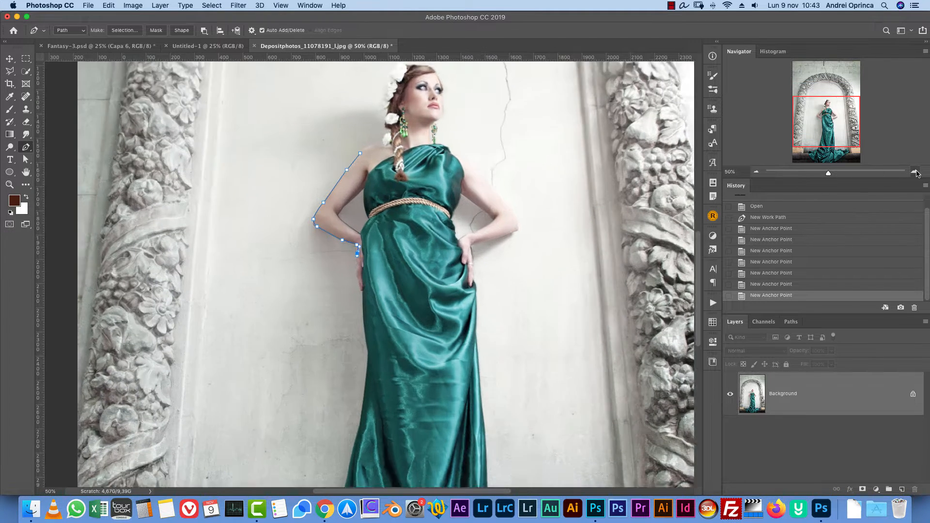
pyautogui.click(914, 172)
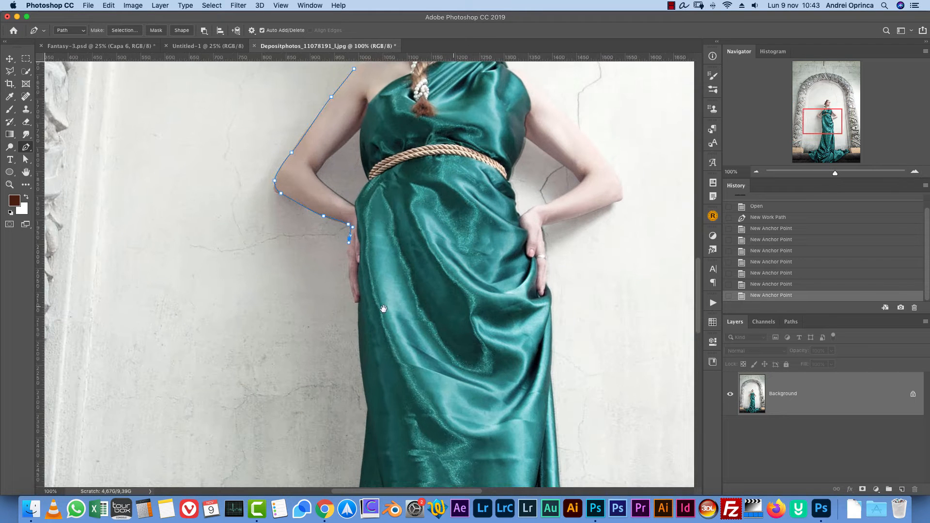
pyautogui.hscroll(-5, 177, 142)
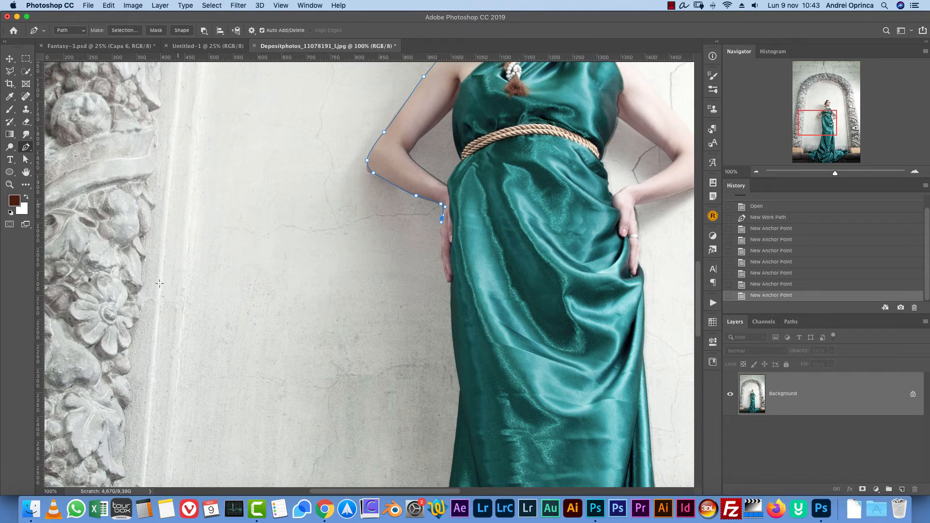
pyautogui.scroll(2, 465, 233)
pyautogui.hscroll(3, 465, 232)
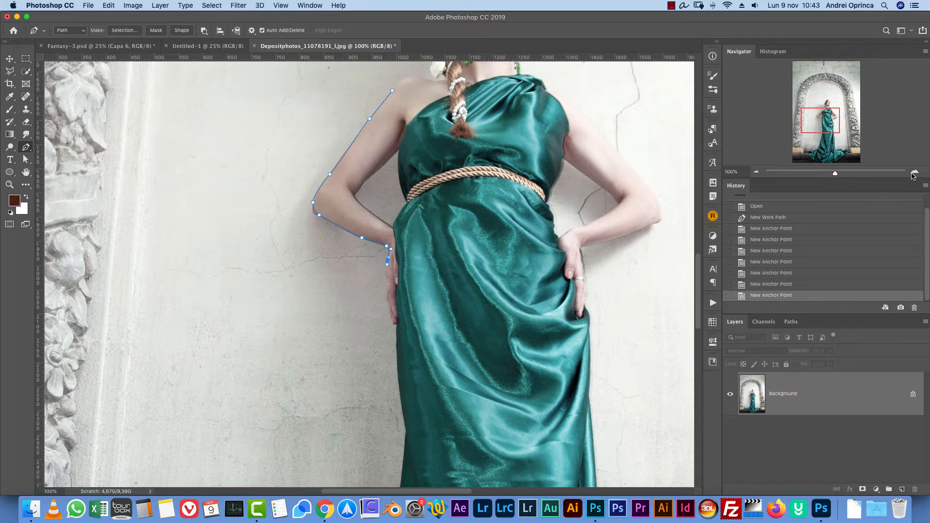
pyautogui.click(914, 172)
pyautogui.moveTo(400, 275); pyautogui.dragTo(403, 315)
# - Inspect the cut-out edges of the model and the arch, hiding and reshowing the arch layer to check their separation
pyautogui.press('super+1')
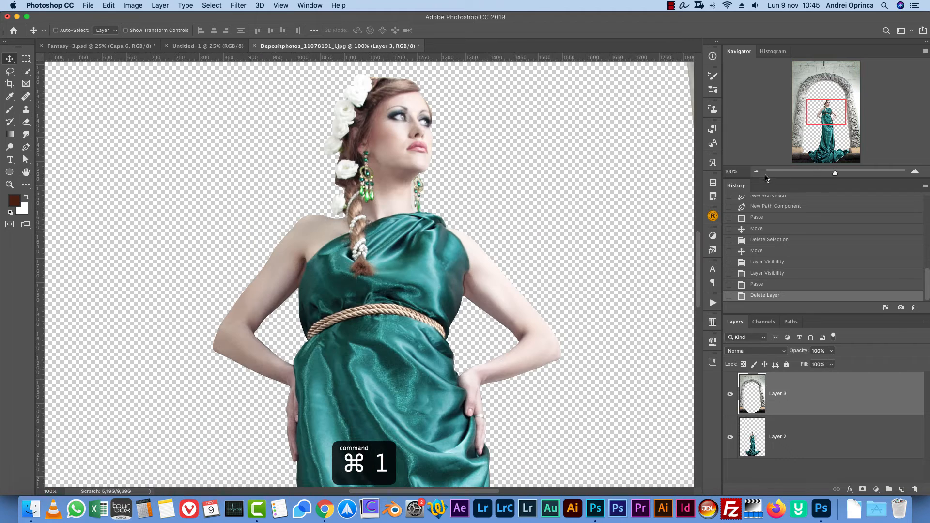
pyautogui.click(755, 172)
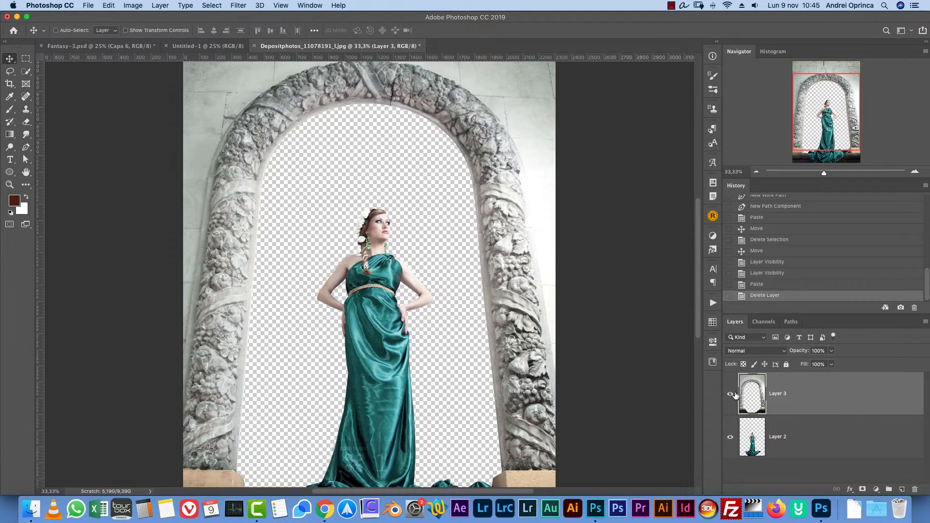
pyautogui.moveTo(519, 386); pyautogui.dragTo(514, 218)
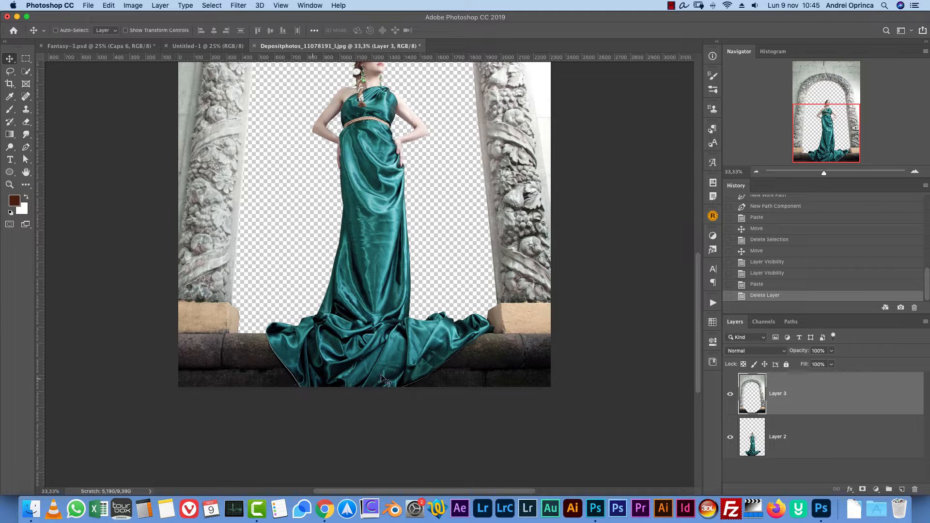
pyautogui.click(730, 394)
pyautogui.click(730, 395)
pyautogui.moveTo(546, 218); pyautogui.dragTo(546, 288)
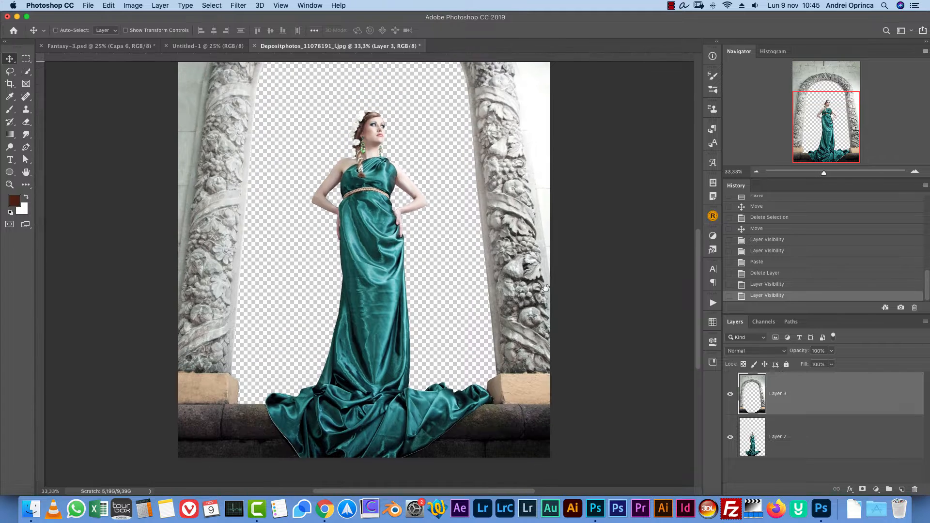
# - Copy the arch layer from the photo into the Untitled-1 document and position it over the canvas
pyautogui.click(208, 45)
pyautogui.click(339, 46)
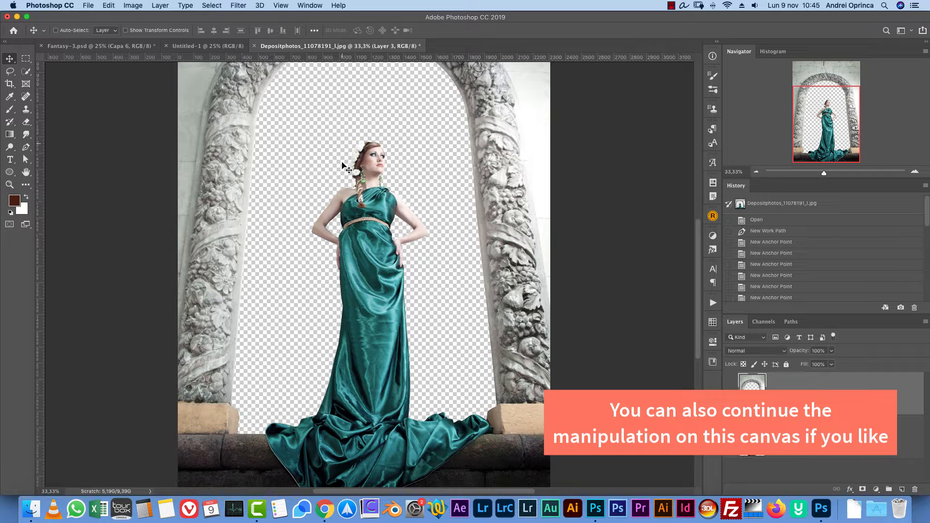
pyautogui.moveTo(315, 177); pyautogui.dragTo(297, 181)
pyautogui.moveTo(380, 183); pyautogui.dragTo(455, 286)
# - Scale the arch layer down with Free Transform so both columns fit within the canvas width
pyautogui.press('super+t')
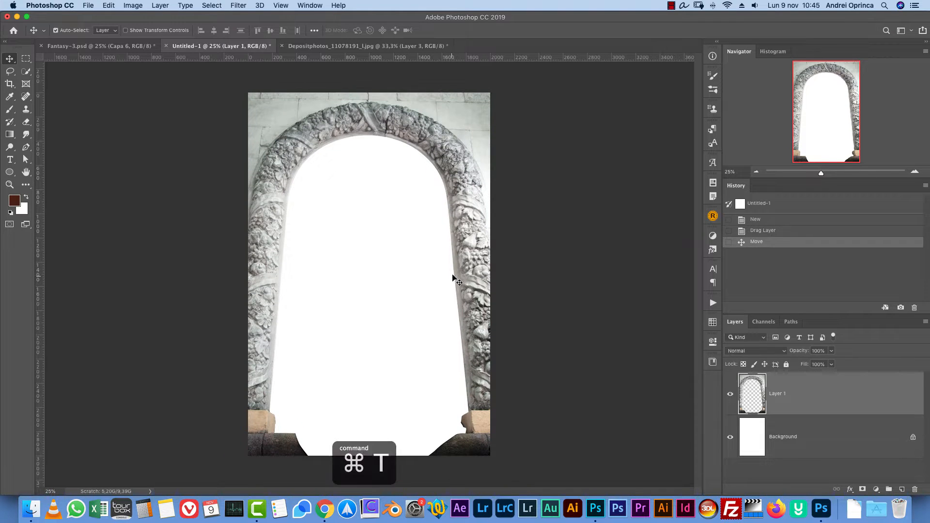
pyautogui.moveTo(508, 263); pyautogui.dragTo(494, 271)
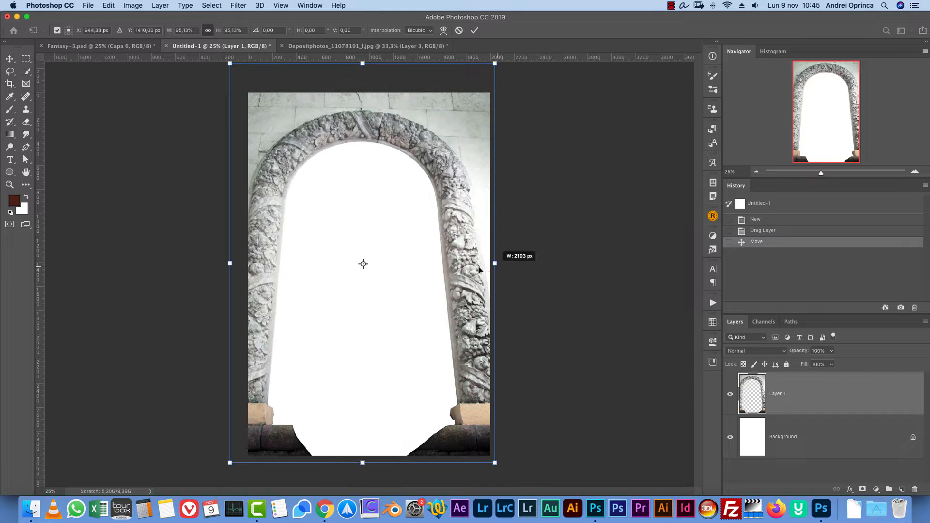
pyautogui.press('Return')
# - Copy the model's layer from the photo into Untitled-1 and place her inside the arch with the dress at the canvas's lower edge
pyautogui.click(386, 47)
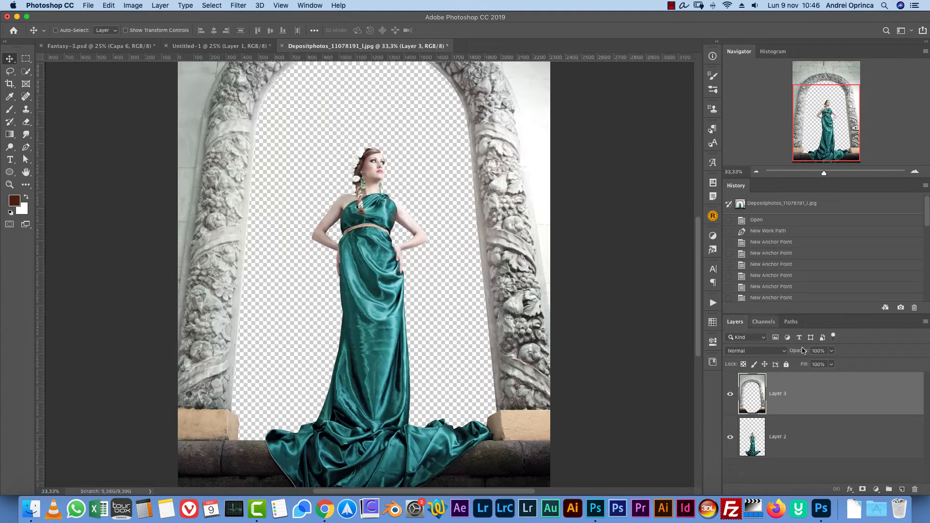
pyautogui.click(825, 433)
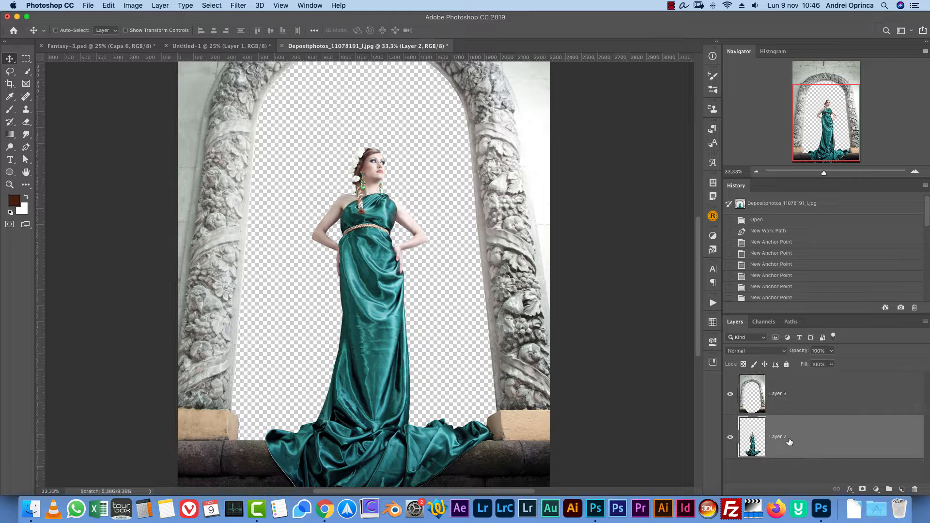
pyautogui.moveTo(375, 236); pyautogui.dragTo(372, 256)
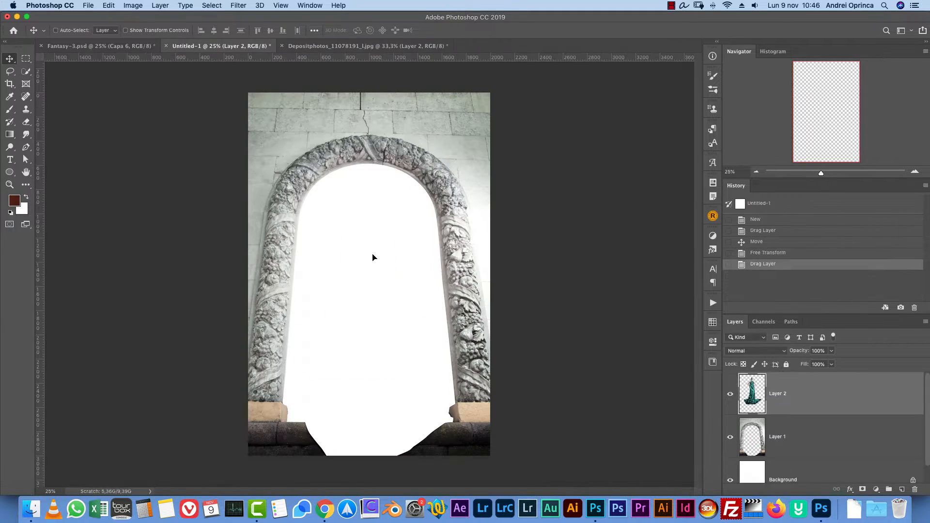
pyautogui.moveTo(391, 291); pyautogui.dragTo(391, 380)
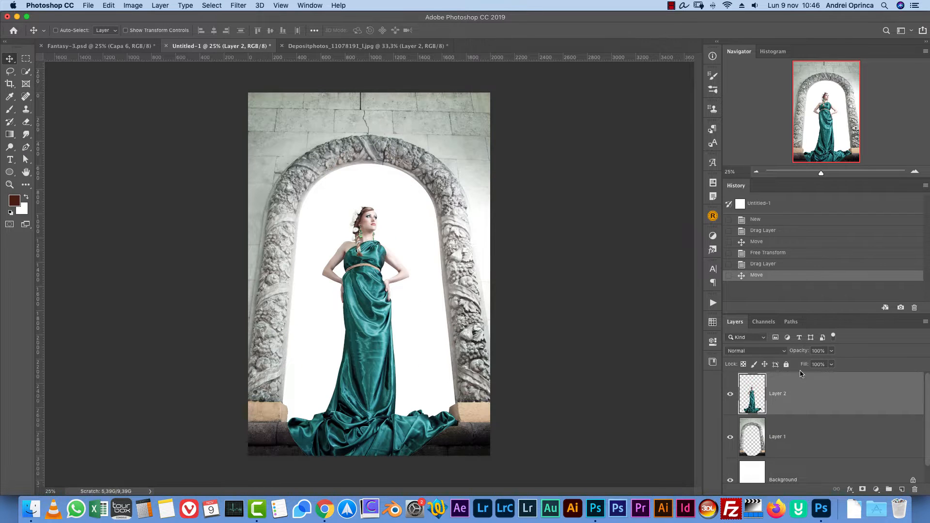
# - Convert the woman's layer to a smart object and name the two cut-out layers "model" and "arch"
pyautogui.rightClick(802, 382)
pyautogui.click(727, 204)
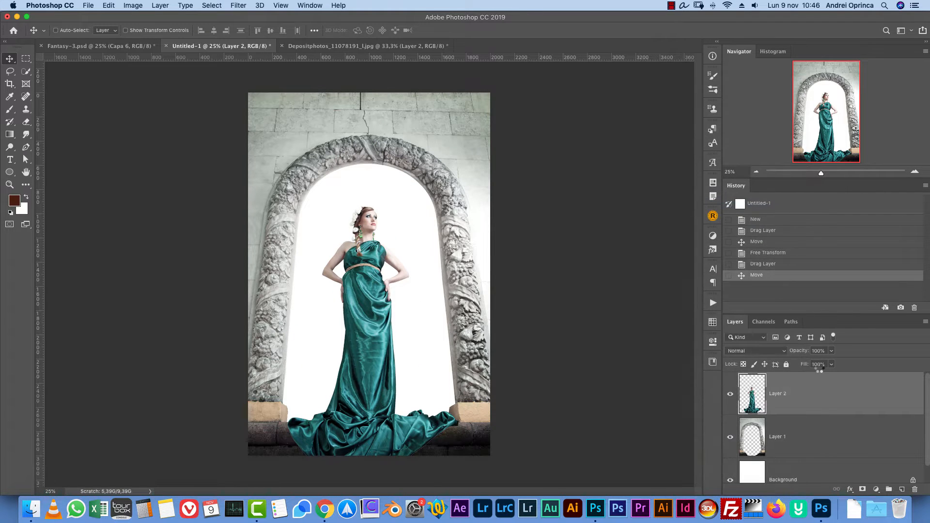
pyautogui.doubleClick(777, 393)
pyautogui.write('model')
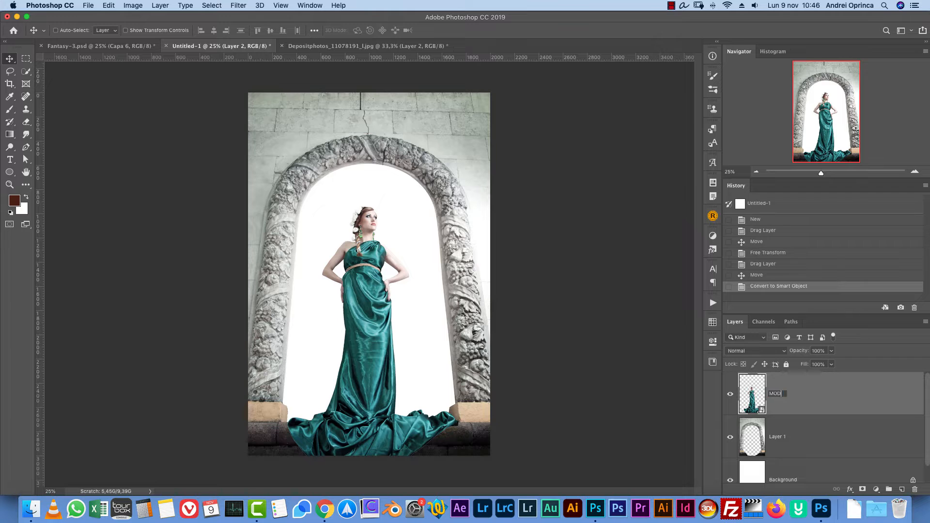
pyautogui.press('Return')
pyautogui.click(775, 437)
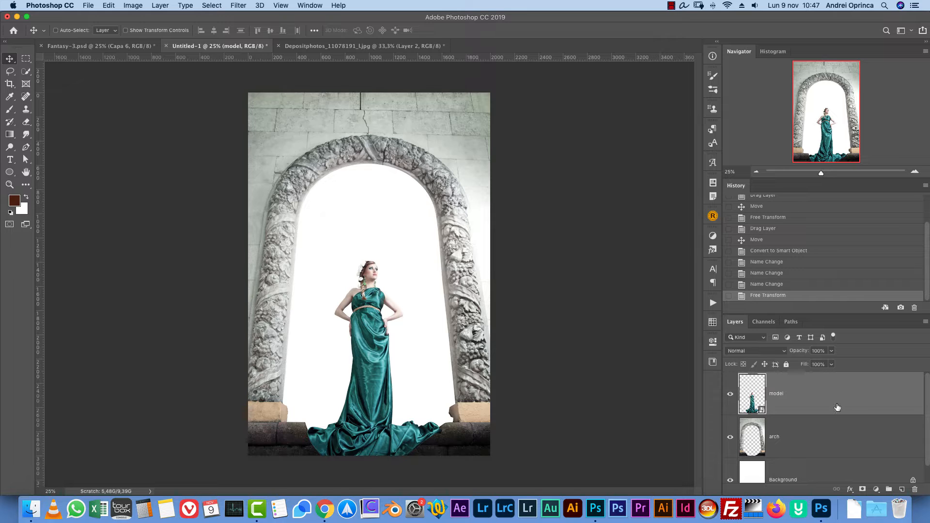
# - Delete the white Background layer beneath the arch
pyautogui.moveTo(885, 478); pyautogui.dragTo(914, 489)
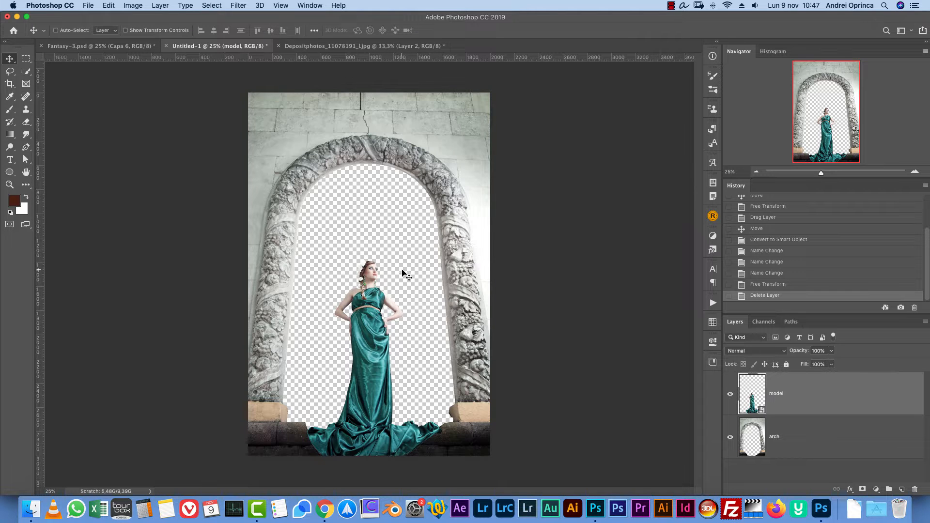
# - Preview the dark forest photo dark-daylight-eerie-1671325.jpg in the Fantasy 3 folder and open it
pyautogui.press('super+o')
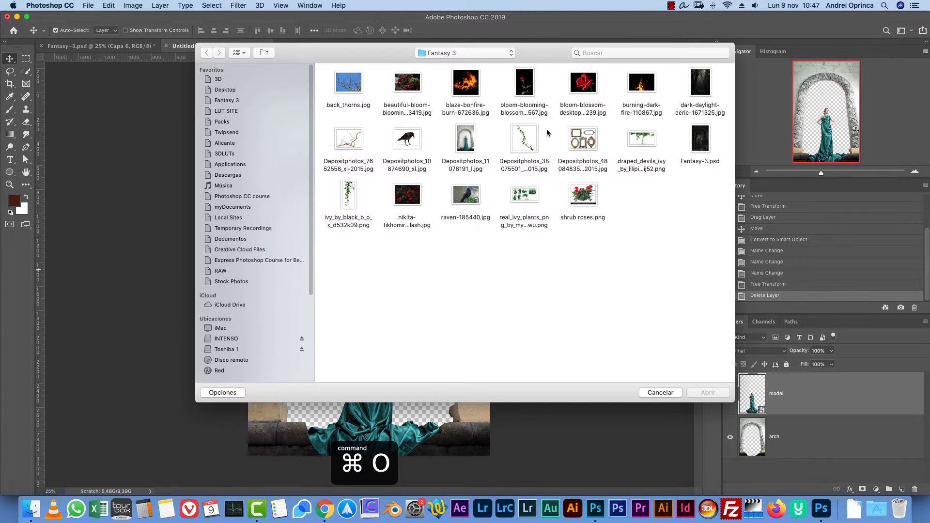
pyautogui.click(701, 101)
pyautogui.press('space')
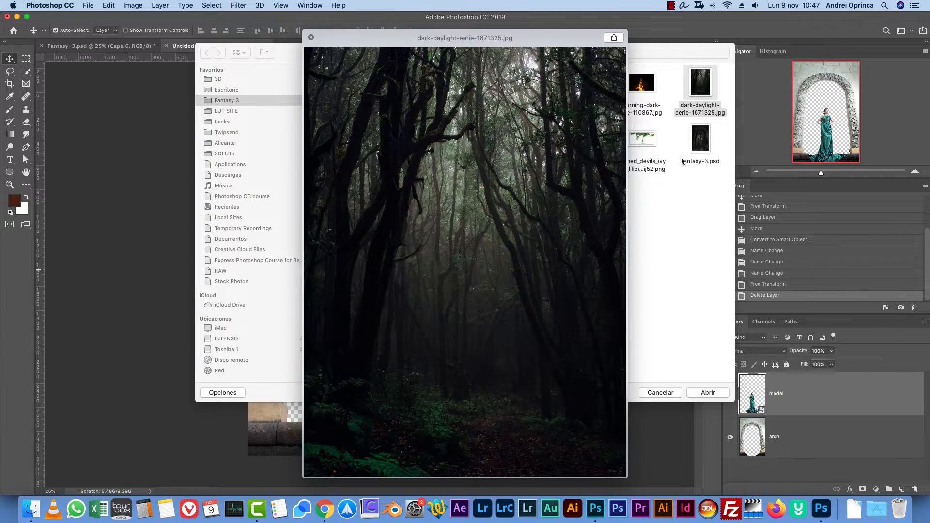
pyautogui.press('space')
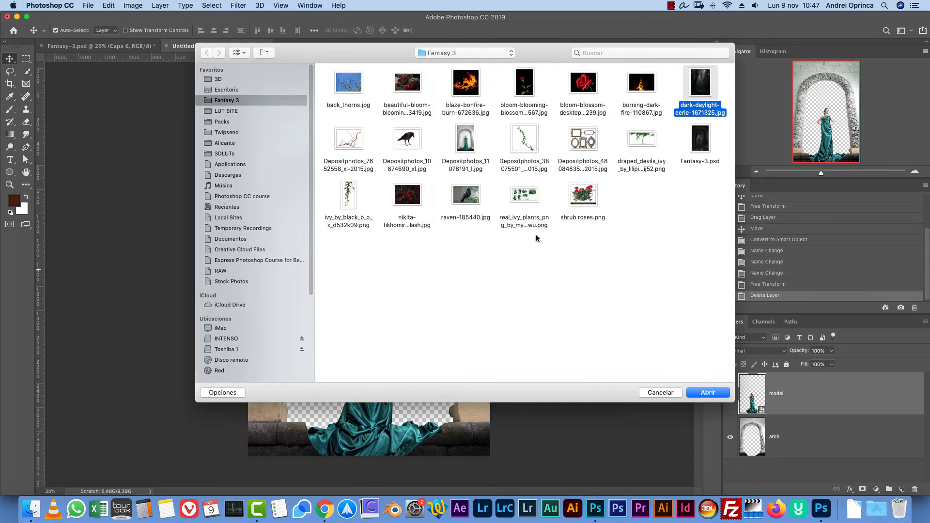
pyautogui.press('space')
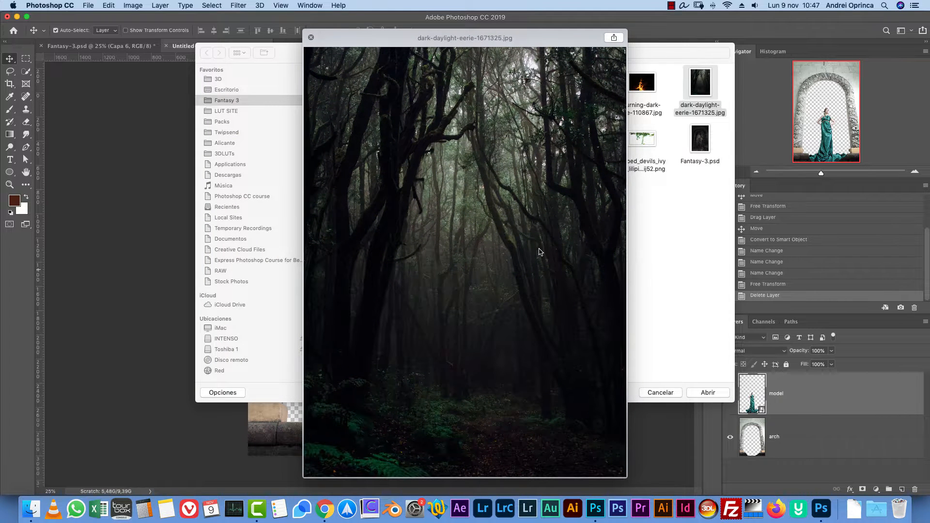
pyautogui.press('space')
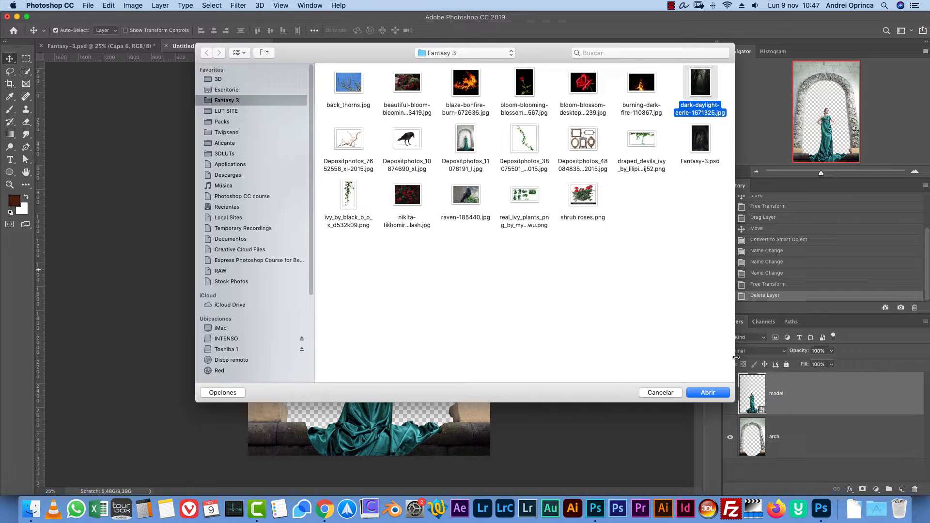
pyautogui.click(708, 393)
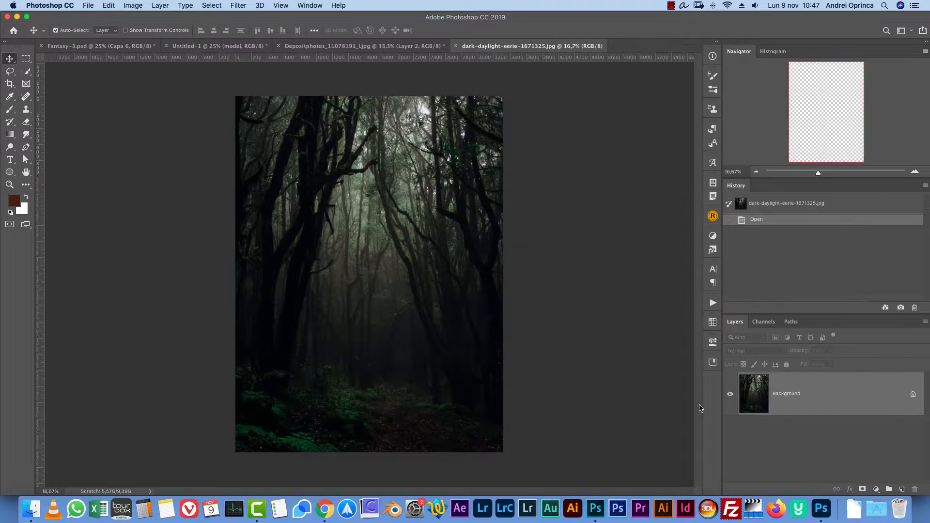
# - Cut the entire forest image, close its document without saving, and paste it onto a new layer beneath the arch in Untitled-1
pyautogui.press('super+a')
pyautogui.press('super+x')
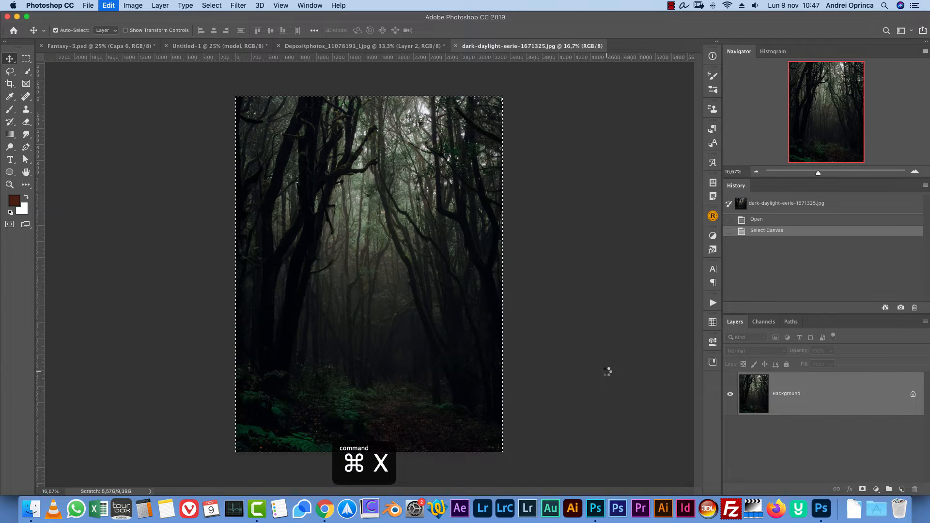
pyautogui.press('super+w')
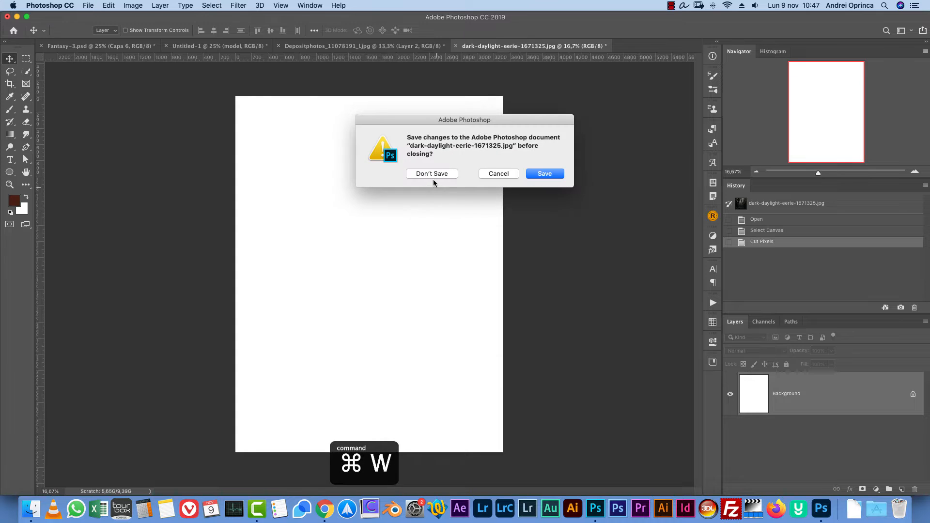
pyautogui.click(430, 177)
pyautogui.click(871, 438)
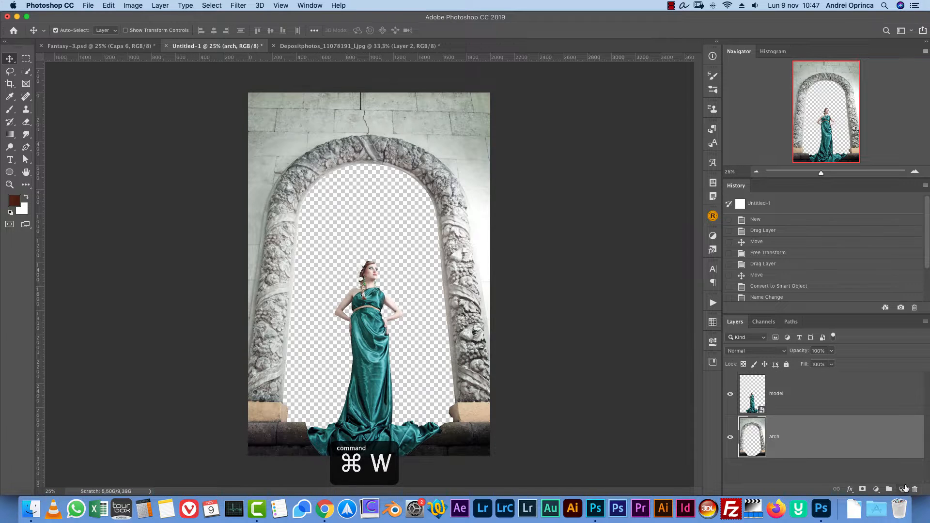
pyautogui.keyDown('super'); pyautogui.click(902, 489); pyautogui.keyUp('super')
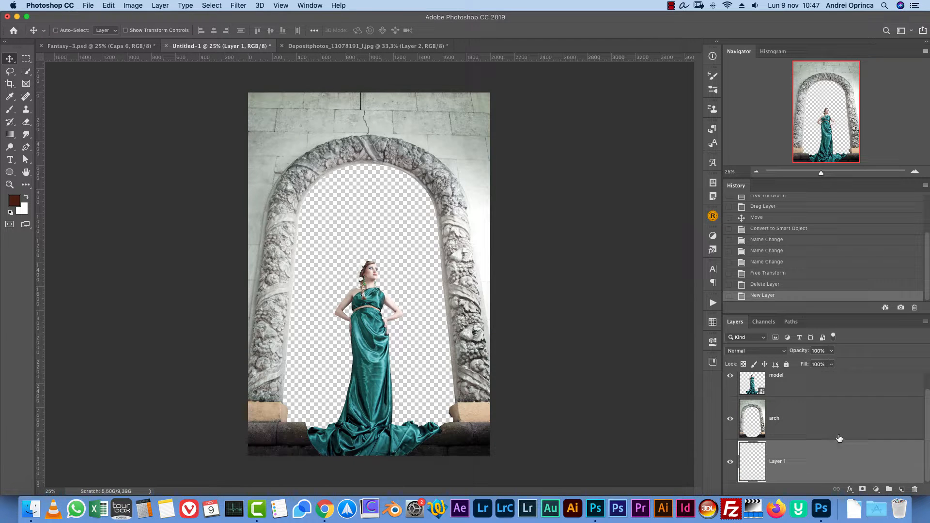
pyautogui.press('super+v')
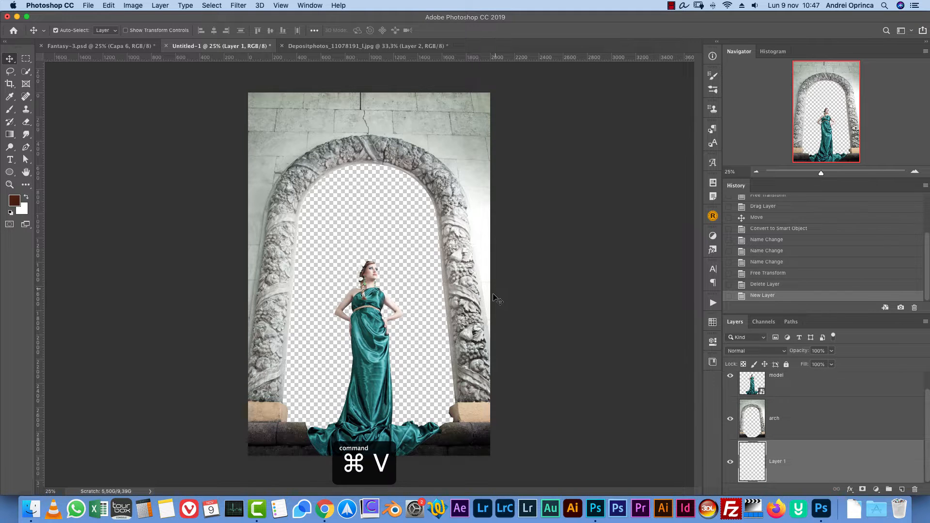
# - Scale the forest layer to about 69%, position it to fill the arch opening, and name the layer "BG"
pyautogui.press('super+t')
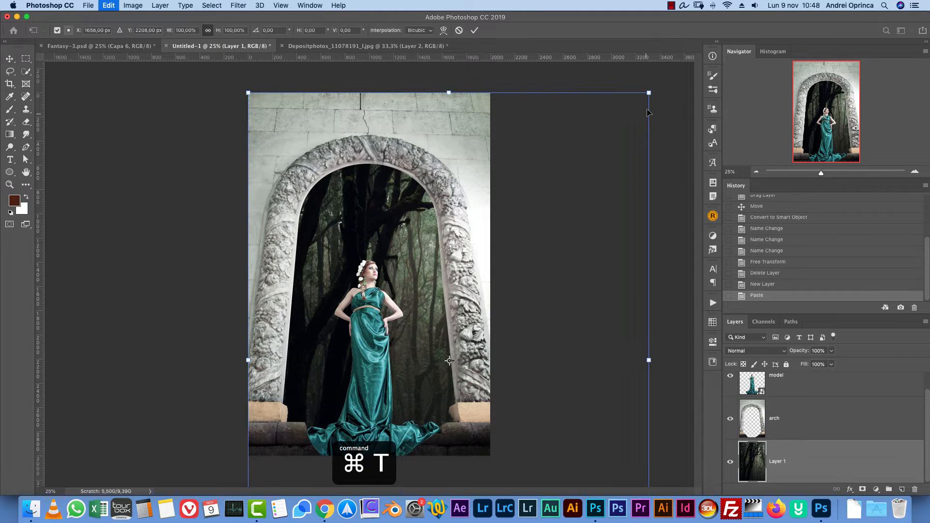
pyautogui.moveTo(649, 93); pyautogui.dragTo(522, 259)
pyautogui.moveTo(443, 331); pyautogui.dragTo(439, 189)
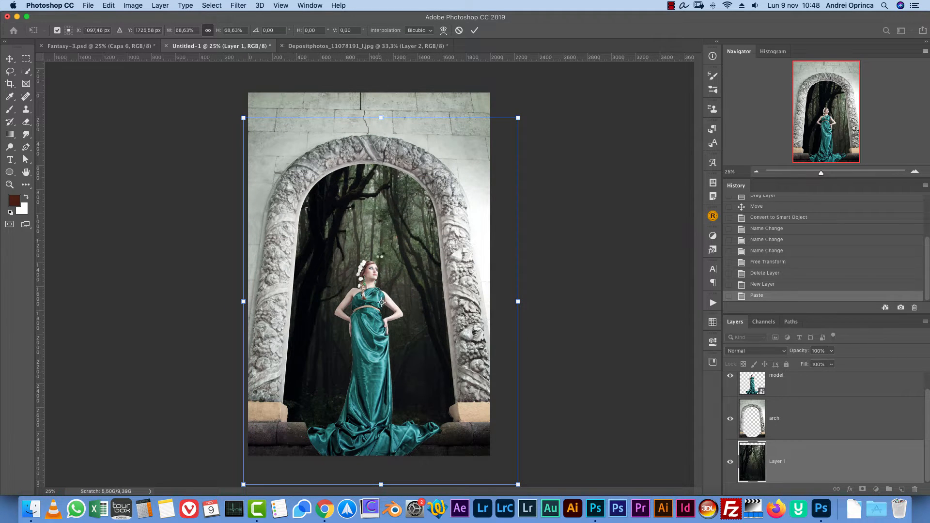
pyautogui.press('Return')
pyautogui.moveTo(408, 269); pyautogui.dragTo(410, 282)
pyautogui.moveTo(409, 282); pyautogui.dragTo(409, 282)
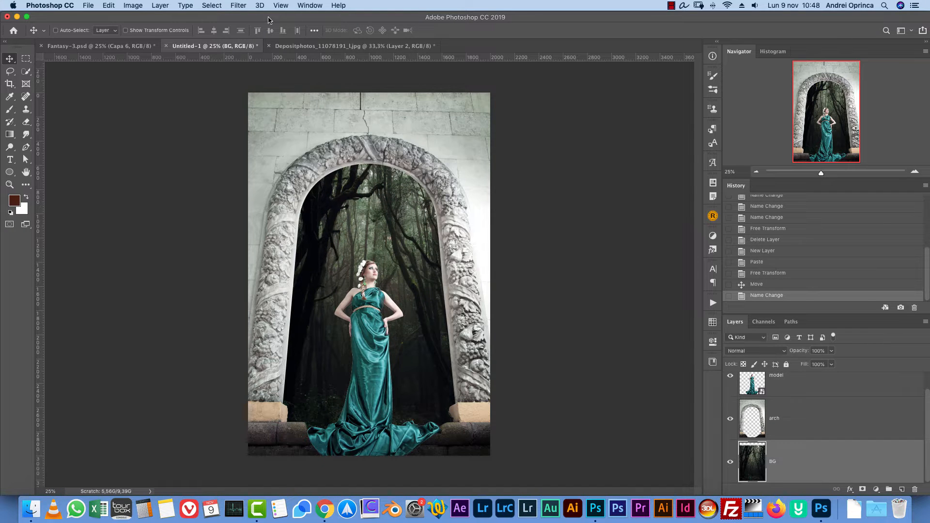
# - Apply a 15 px Field Blur to the BG forest layer and inspect the blur at 100% view
pyautogui.click(237, 6)
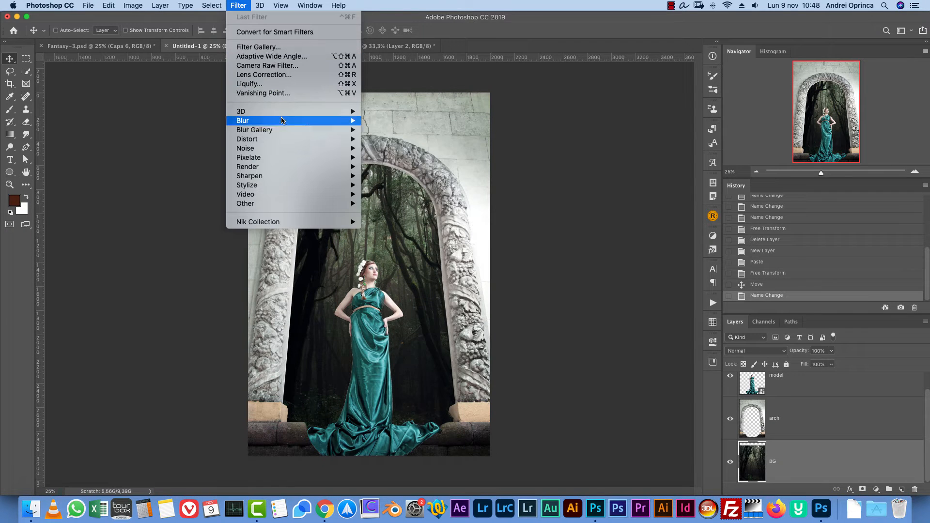
pyautogui.moveTo(322, 129)
pyautogui.click(406, 131)
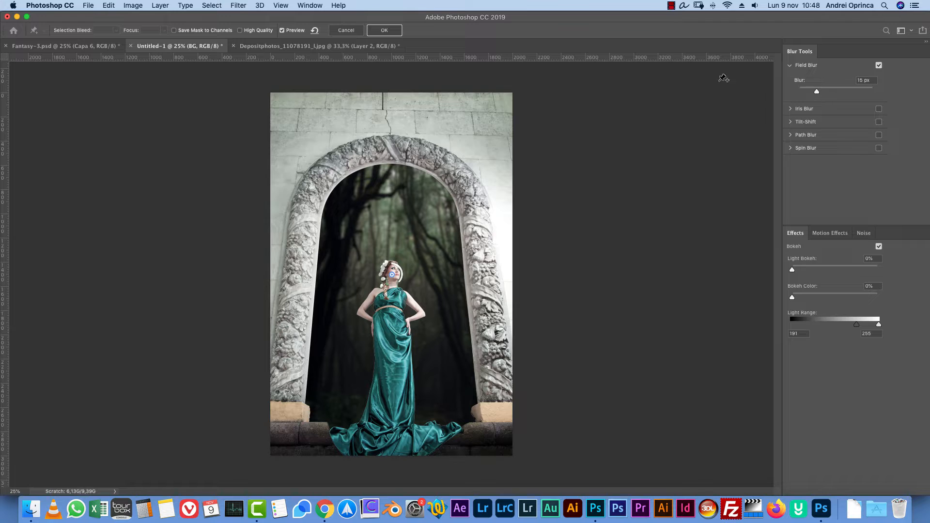
pyautogui.click(387, 31)
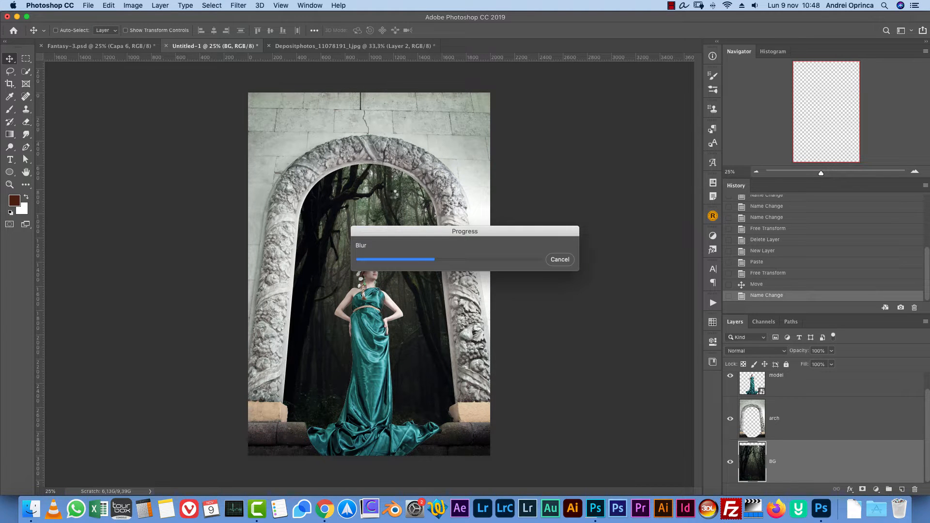
pyautogui.press('super+1')
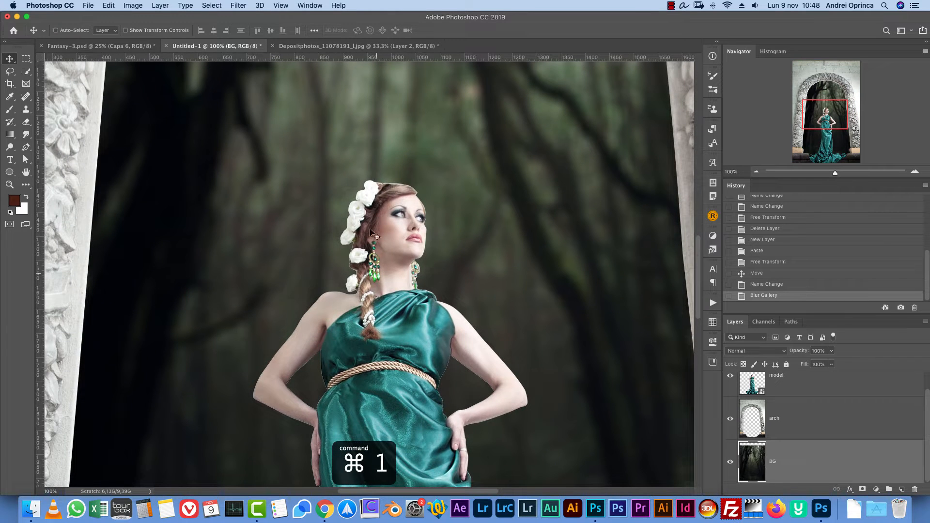
pyautogui.click(756, 172)
pyautogui.click(756, 172)
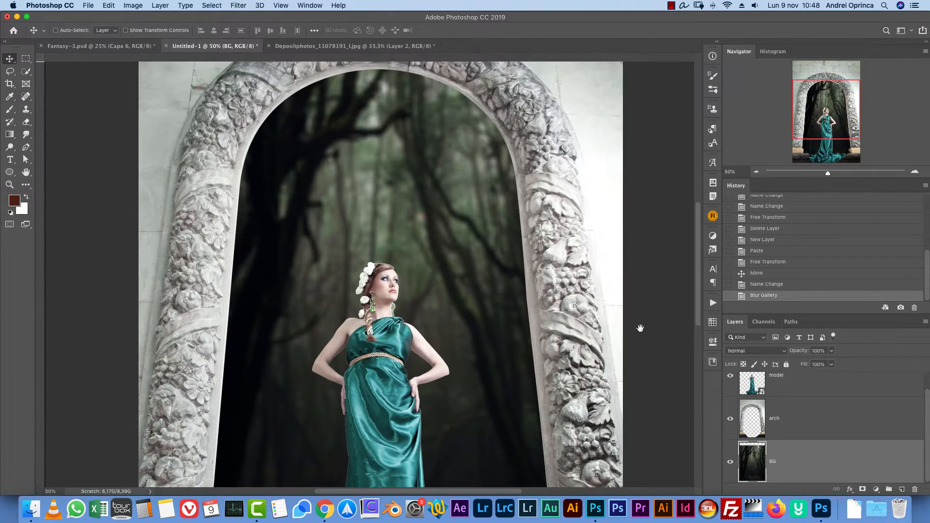
# - Close the Depositphotos_11078191_l.jpg document and convert the arch layer in Untitled-1 to a smart object
pyautogui.click(836, 423)
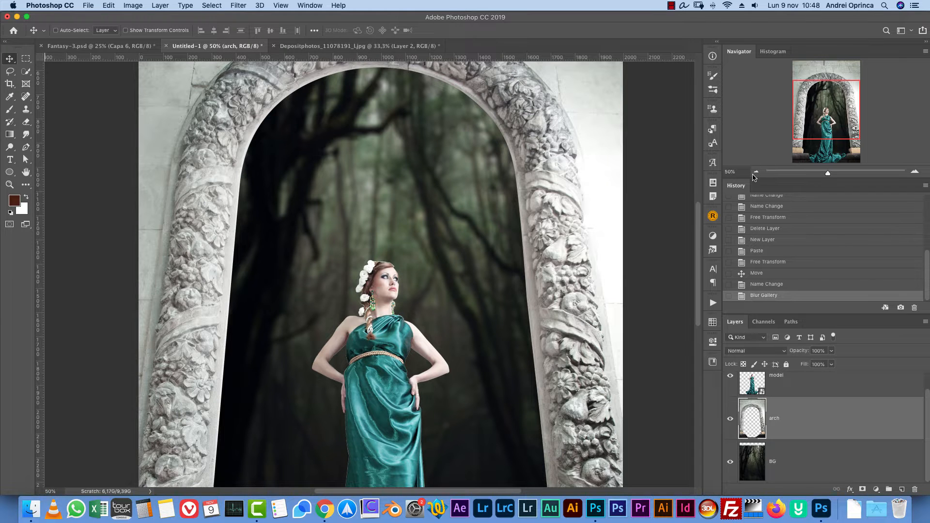
pyautogui.click(754, 176)
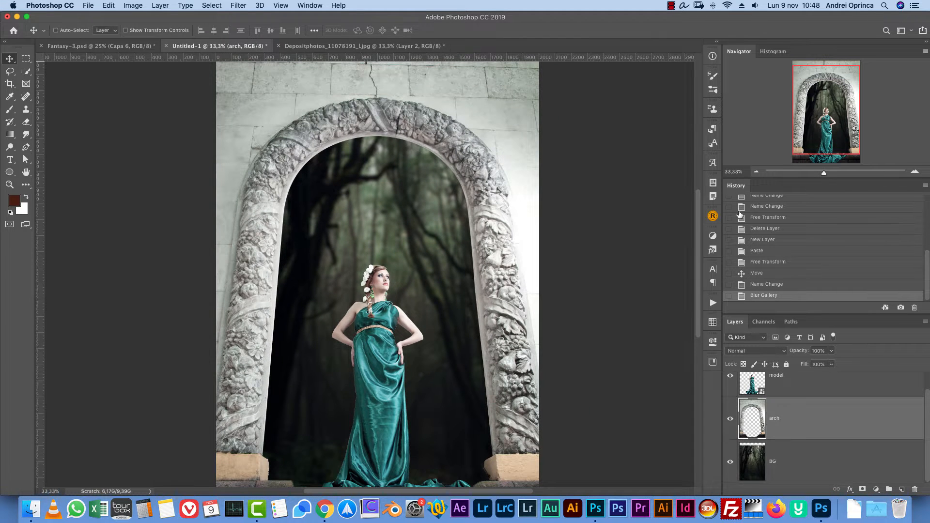
pyautogui.click(121, 47)
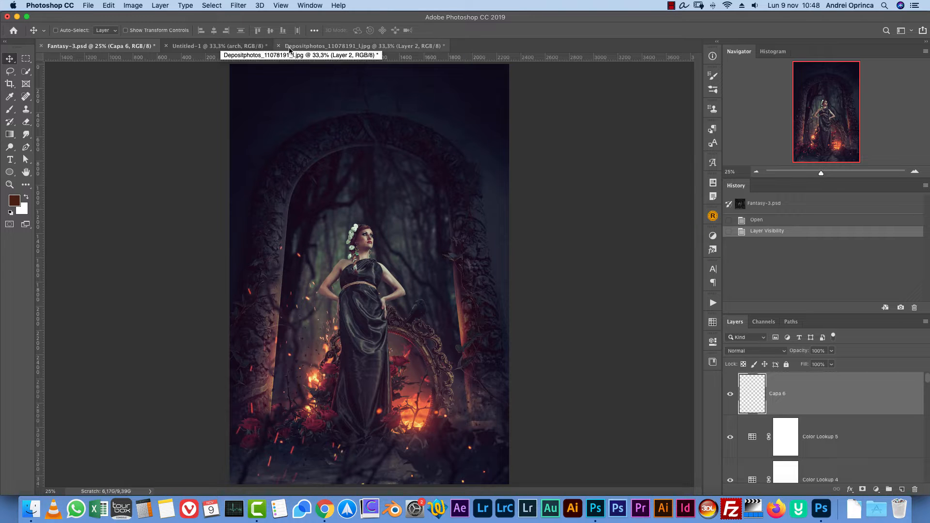
pyautogui.click(341, 47)
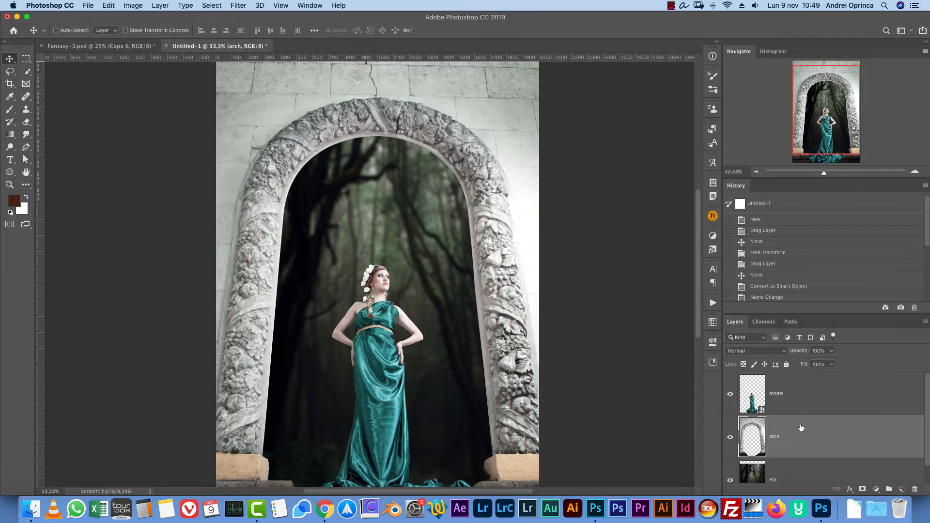
pyautogui.rightClick(821, 435)
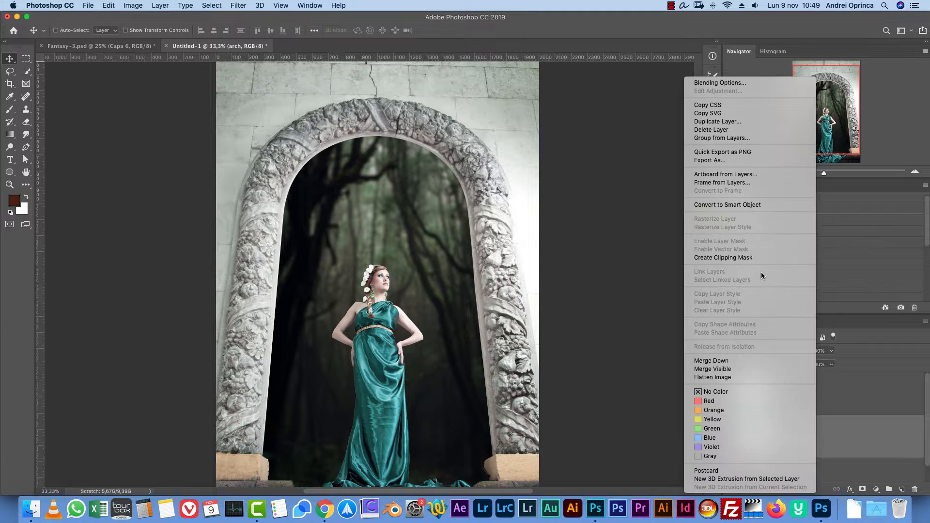
pyautogui.click(741, 205)
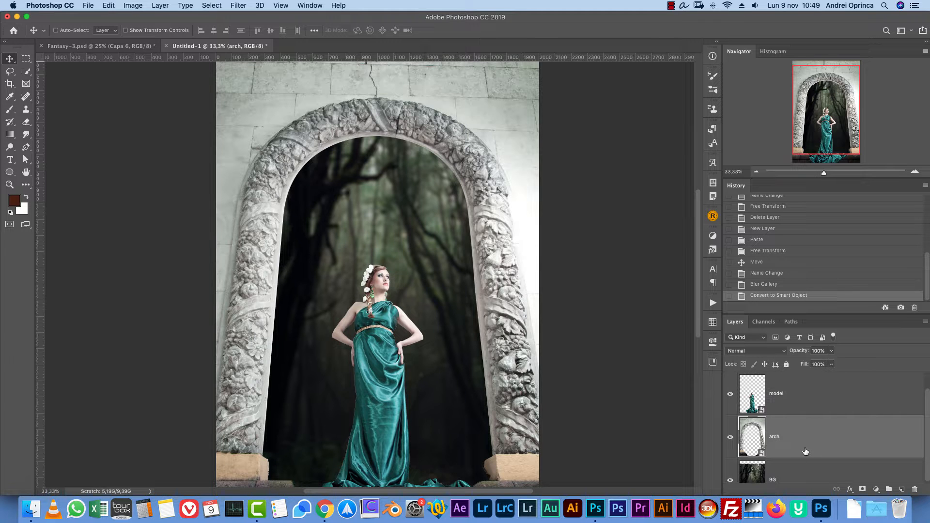
# - Darken the arch layer with Hue/Saturation, setting Saturation to -44 and Lightness to -67
pyautogui.press('super+u')
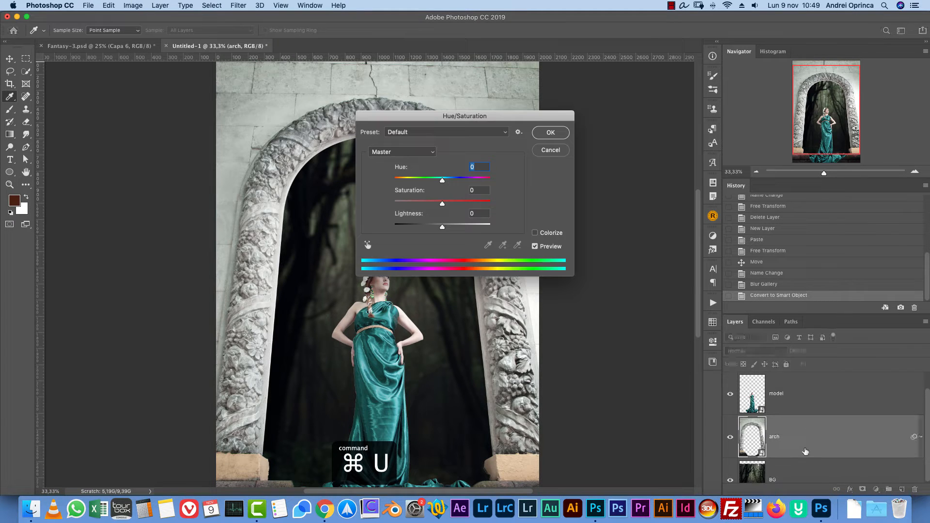
pyautogui.moveTo(549, 118); pyautogui.dragTo(662, 134)
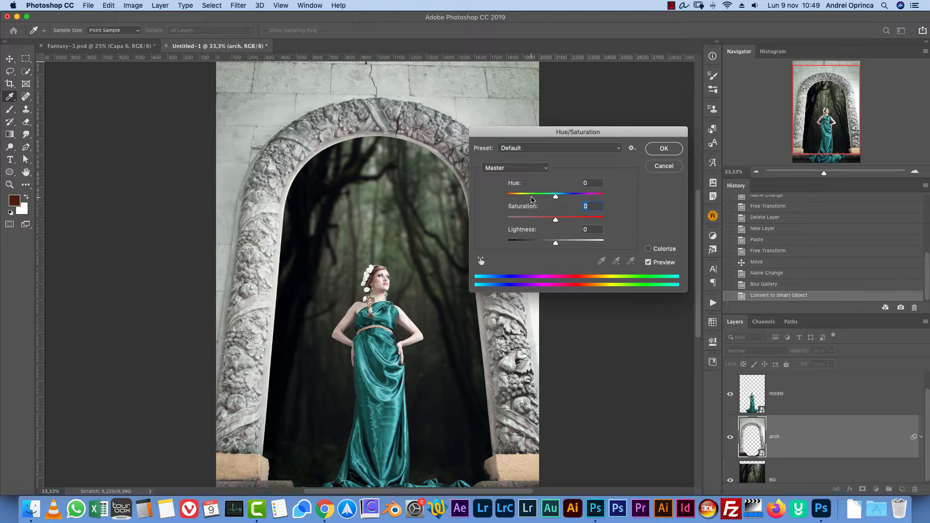
pyautogui.write('44')
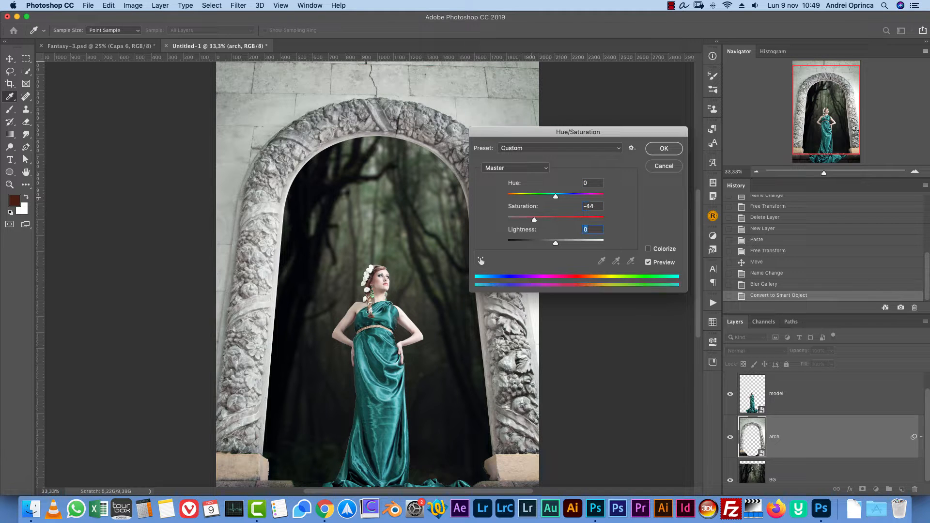
pyautogui.write('-67')
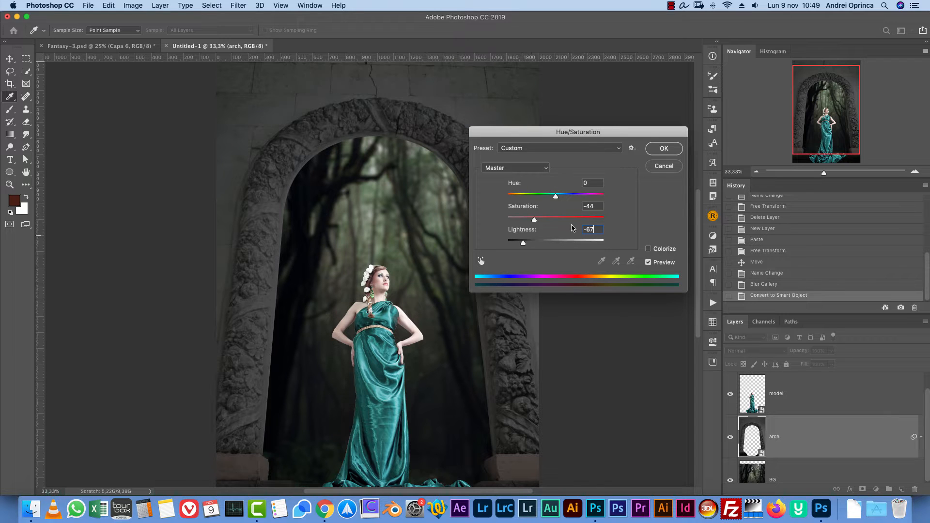
pyautogui.click(663, 149)
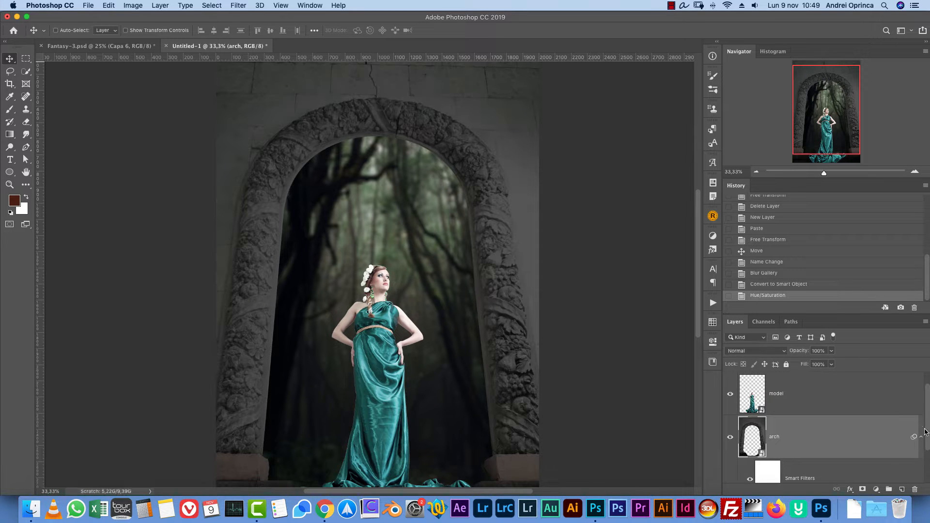
# - Raise the arch layer's contrast with a Curves S-curve, placing points at input 62, output 41 and input 118, output 160
pyautogui.press('super+m')
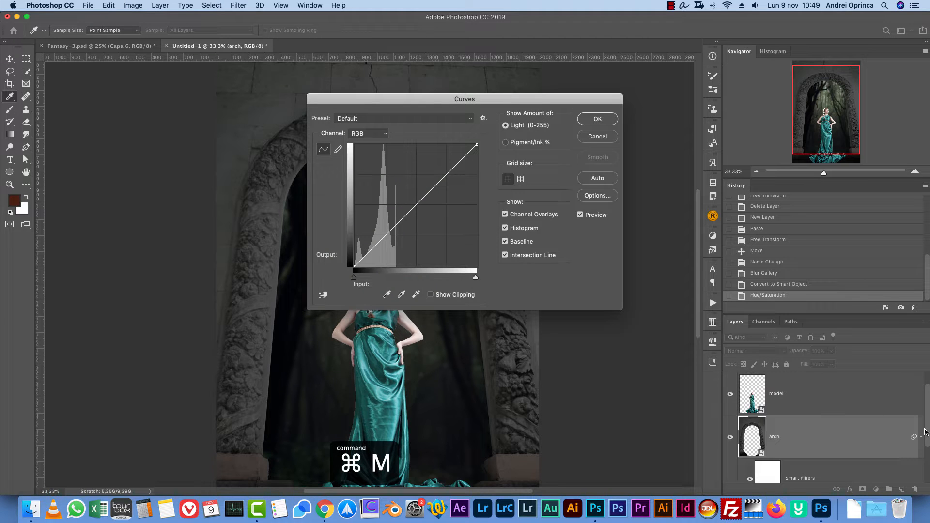
pyautogui.moveTo(494, 98); pyautogui.dragTo(677, 87)
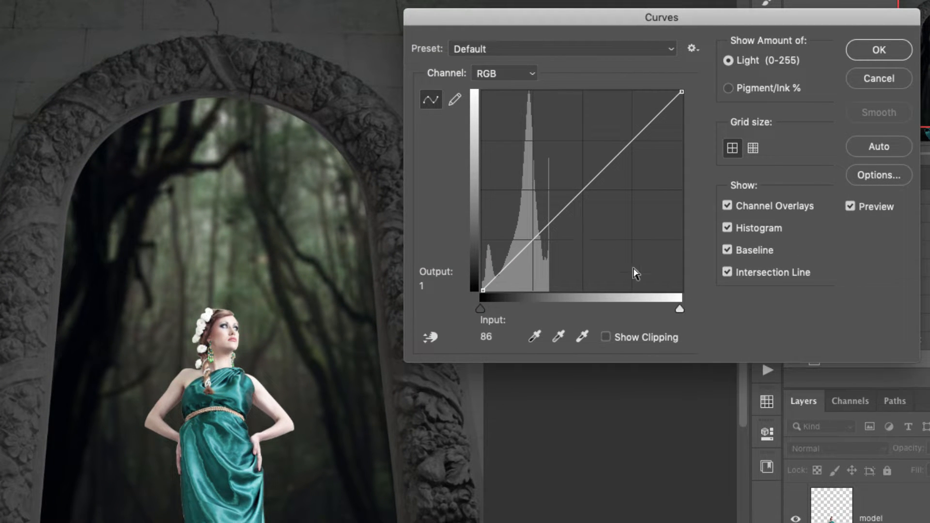
pyautogui.moveTo(525, 247); pyautogui.dragTo(531, 259)
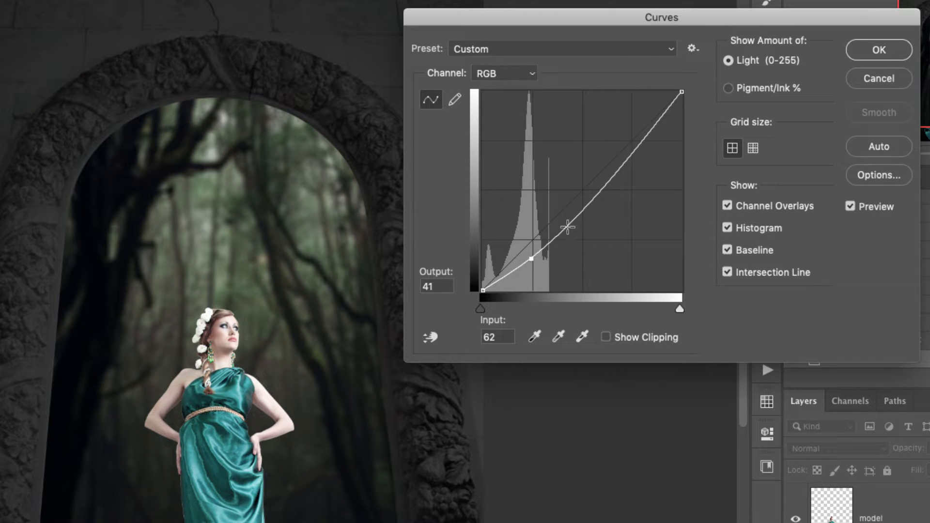
pyautogui.moveTo(580, 199); pyautogui.dragTo(598, 86)
pyautogui.moveTo(585, 201); pyautogui.dragTo(575, 166)
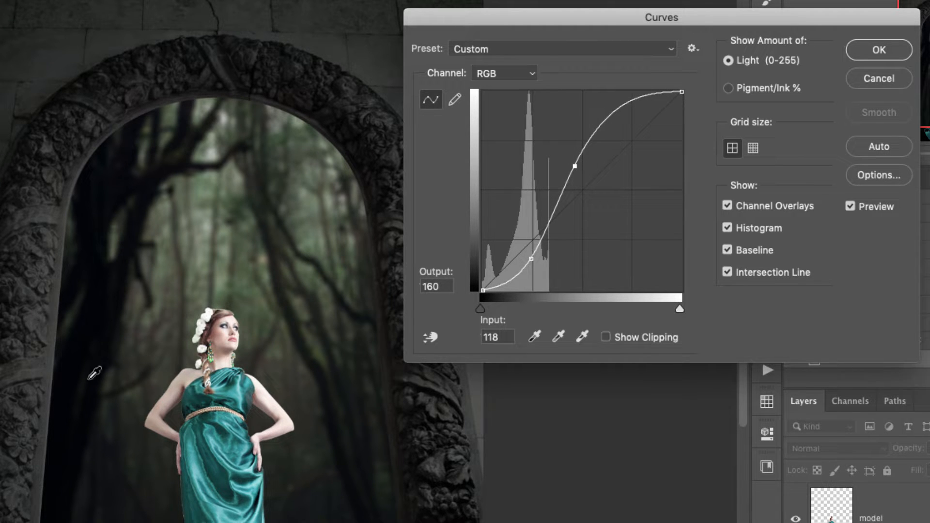
pyautogui.moveTo(576, 21); pyautogui.dragTo(781, 31)
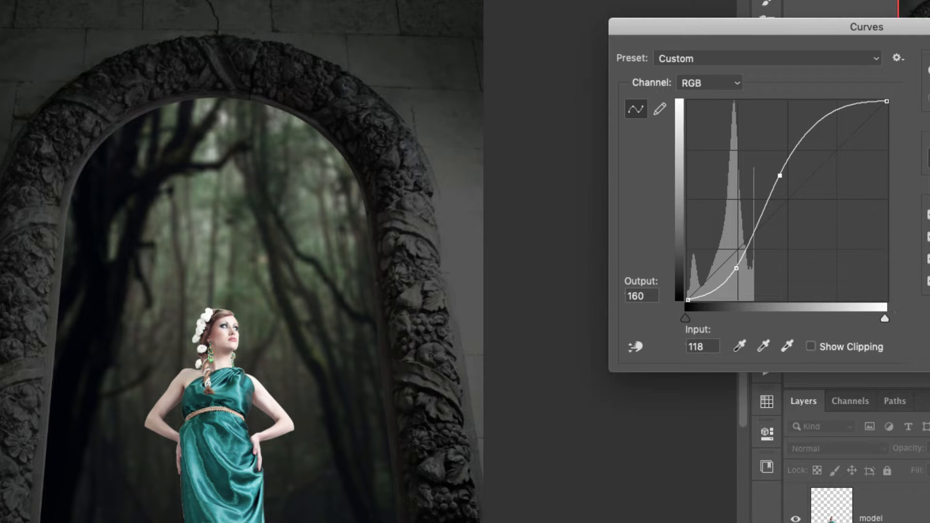
pyautogui.click(929, 312)
pyautogui.click(929, 312)
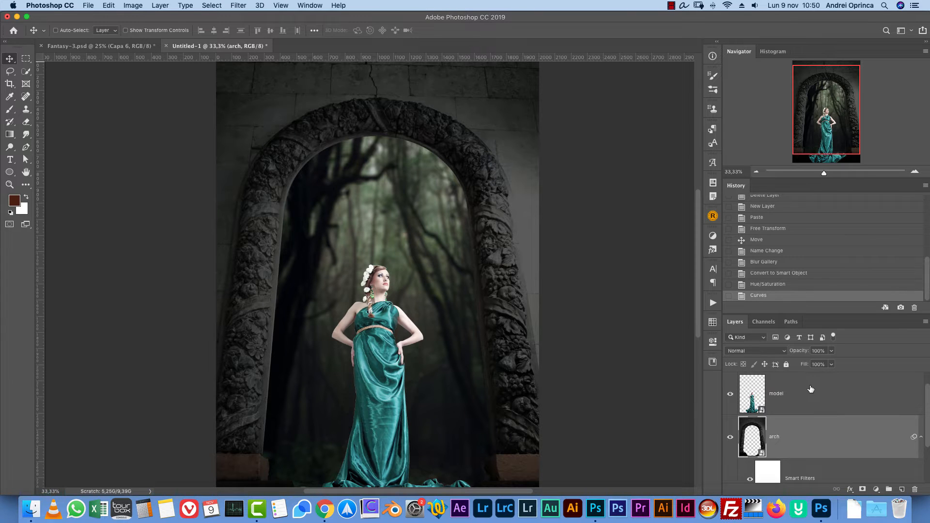
# - Add a Gradient Overlay to the BG layer using the Black, White gradient
pyautogui.click(921, 436)
pyautogui.scroll(-1, 926, 453)
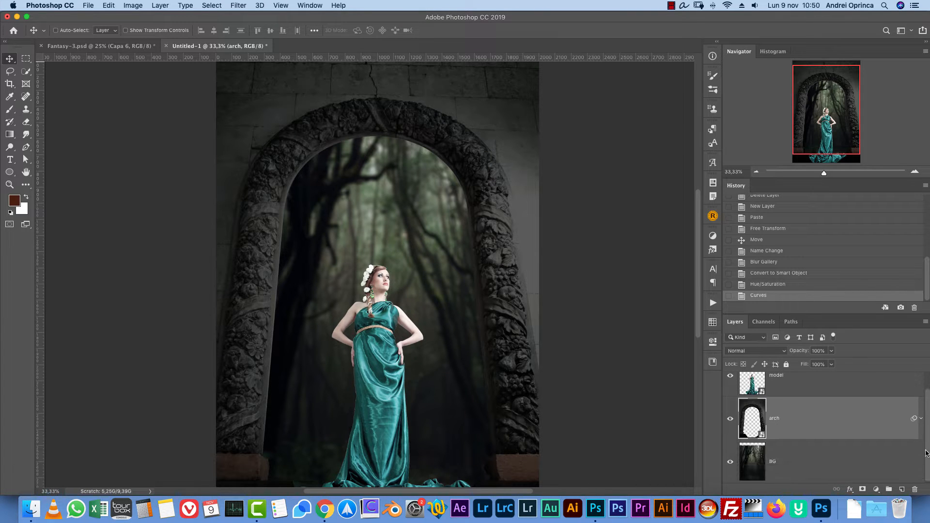
pyautogui.click(818, 460)
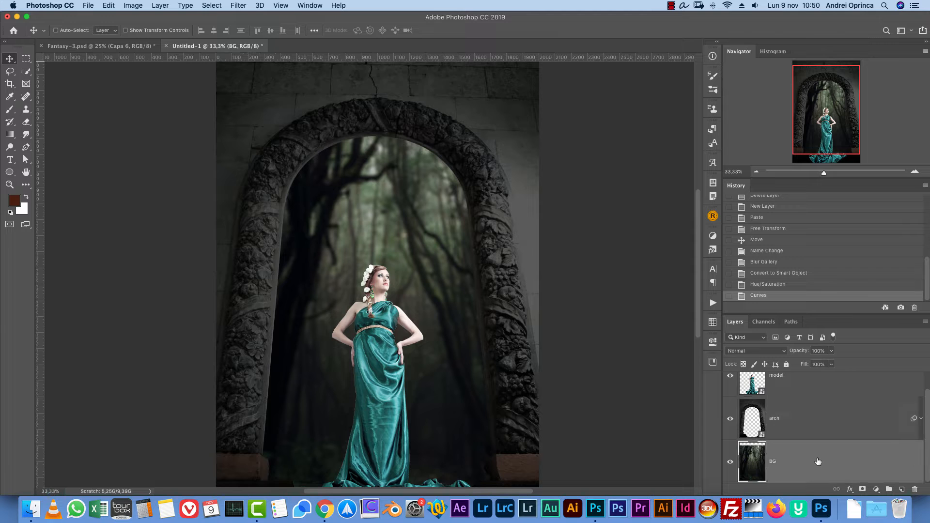
pyautogui.doubleClick(850, 462)
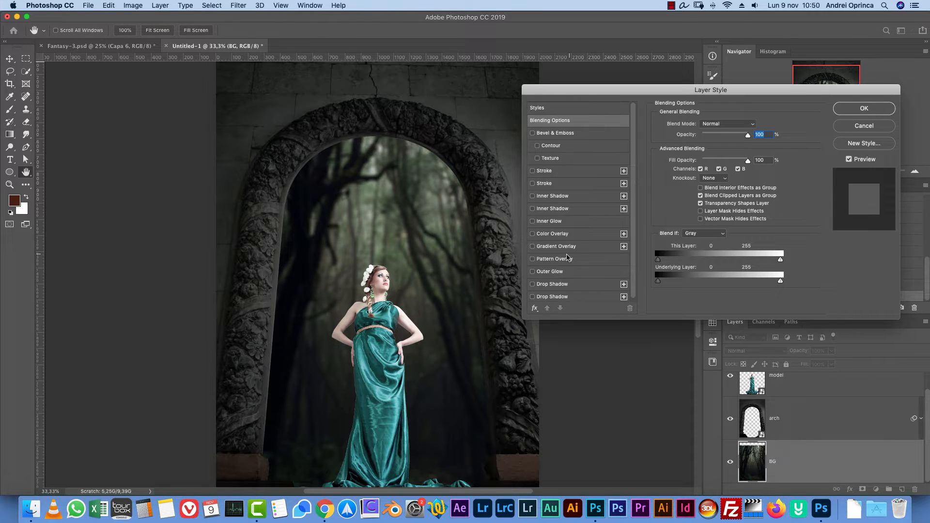
pyautogui.click(564, 248)
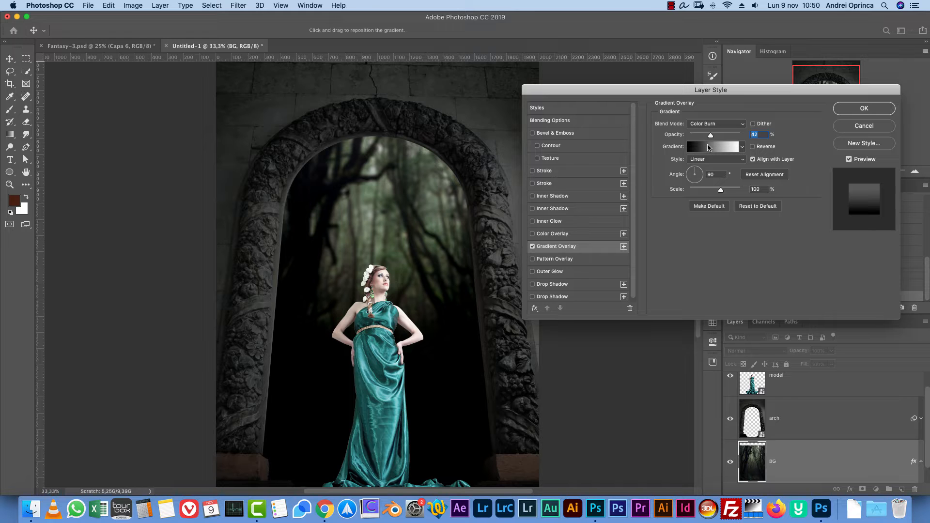
pyautogui.click(706, 146)
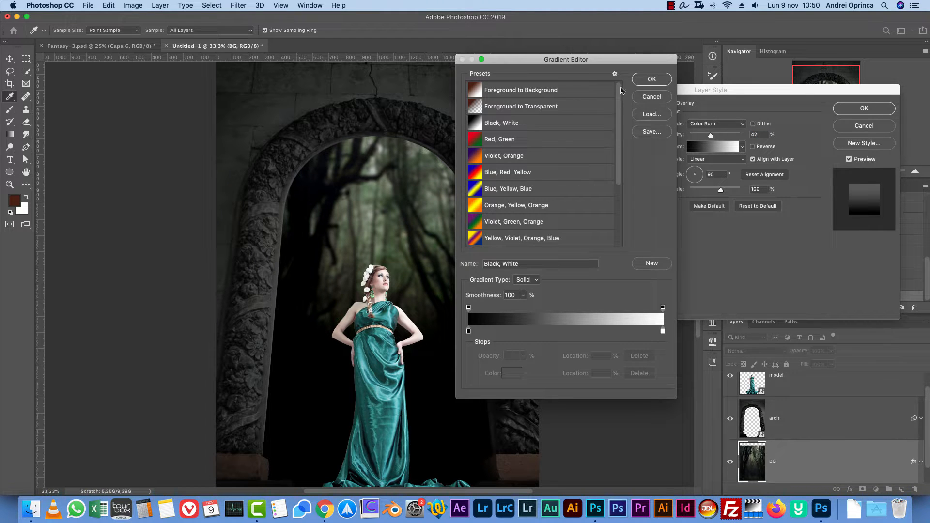
pyautogui.click(614, 74)
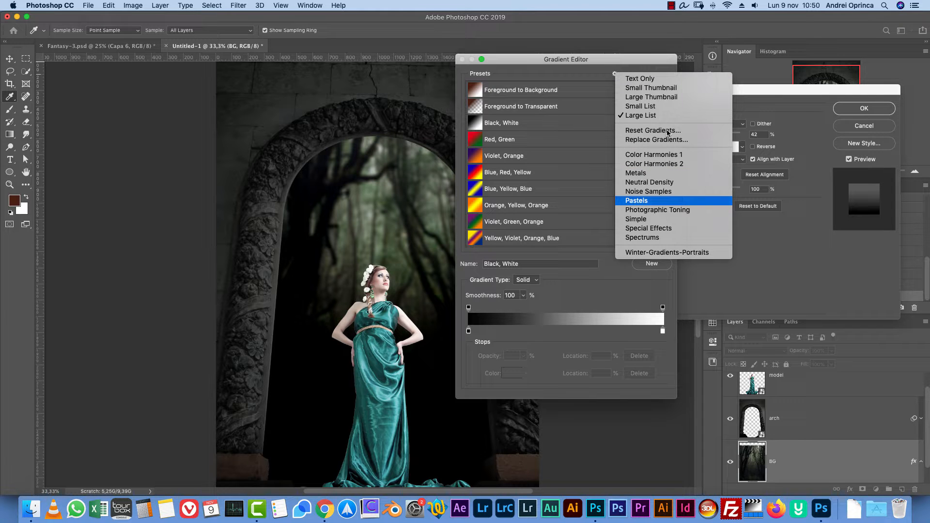
pyautogui.click(533, 206)
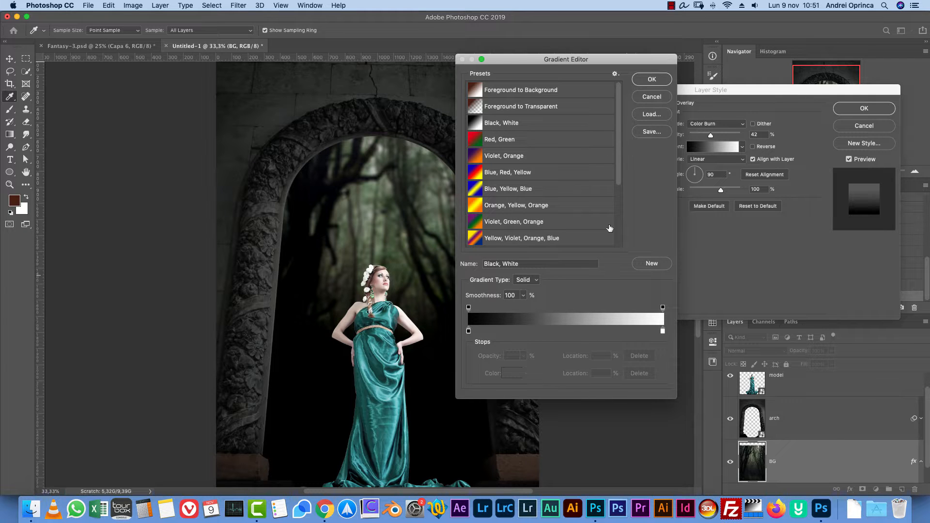
pyautogui.click(650, 80)
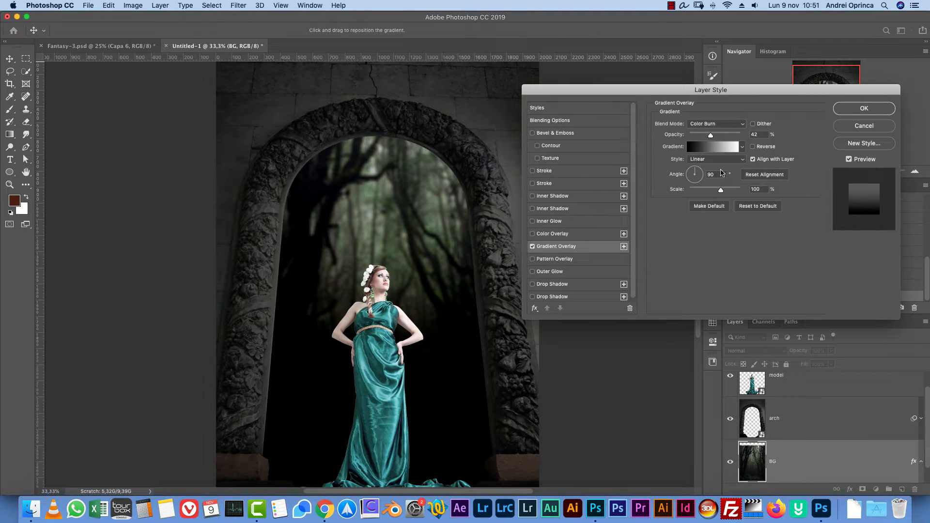
# - Set the gradient overlay to Multiply, 100% opacity, -90° angle and 70% scale, and reposition the gradient so it darkens the forest from above
pyautogui.moveTo(724, 135); pyautogui.dragTo(740, 136)
pyautogui.click(713, 123)
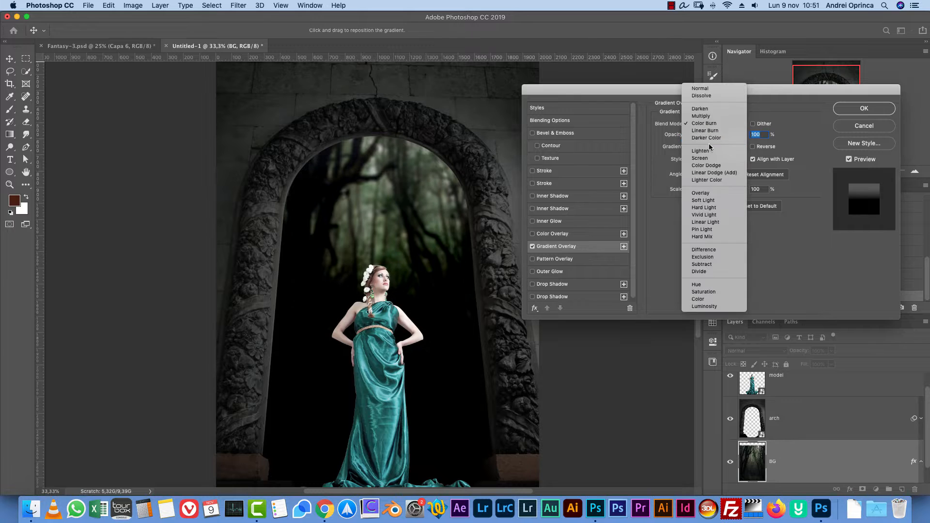
pyautogui.click(701, 115)
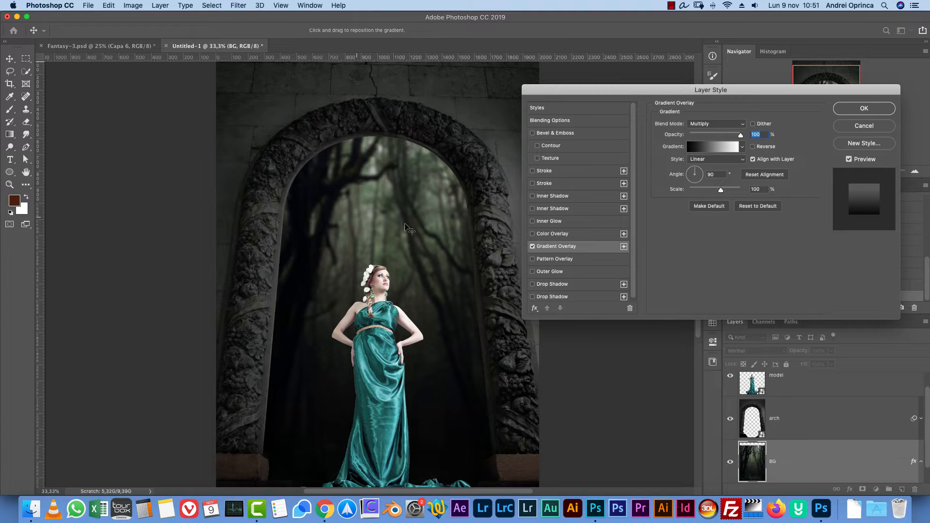
pyautogui.click(696, 181)
pyautogui.moveTo(436, 332); pyautogui.dragTo(431, 295)
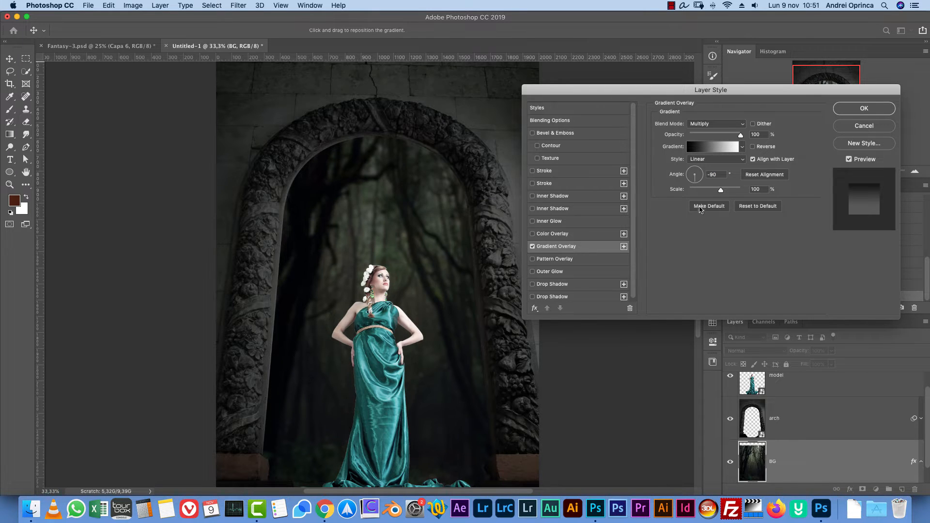
pyautogui.click(768, 176)
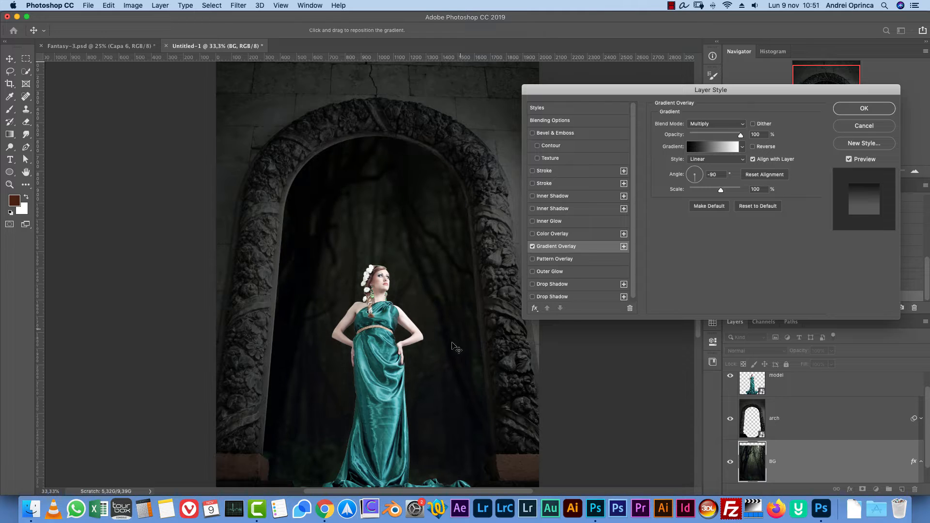
pyautogui.moveTo(445, 305)
pyautogui.mouseDown()
pyautogui.moveTo(432, 193)
pyautogui.moveTo(446, 165)
pyautogui.moveTo(434, 314)
pyautogui.mouseUp()
pyautogui.moveTo(700, 190); pyautogui.dragTo(708, 190)
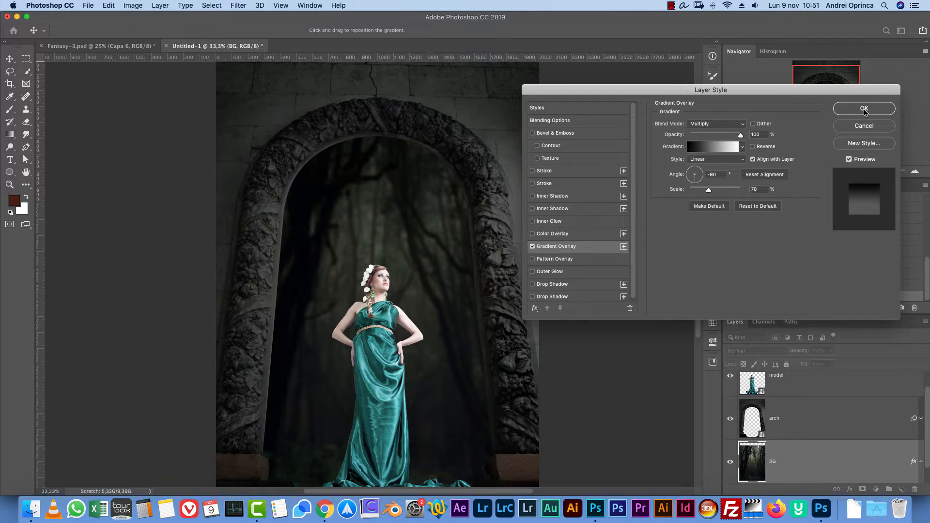
pyautogui.click(864, 109)
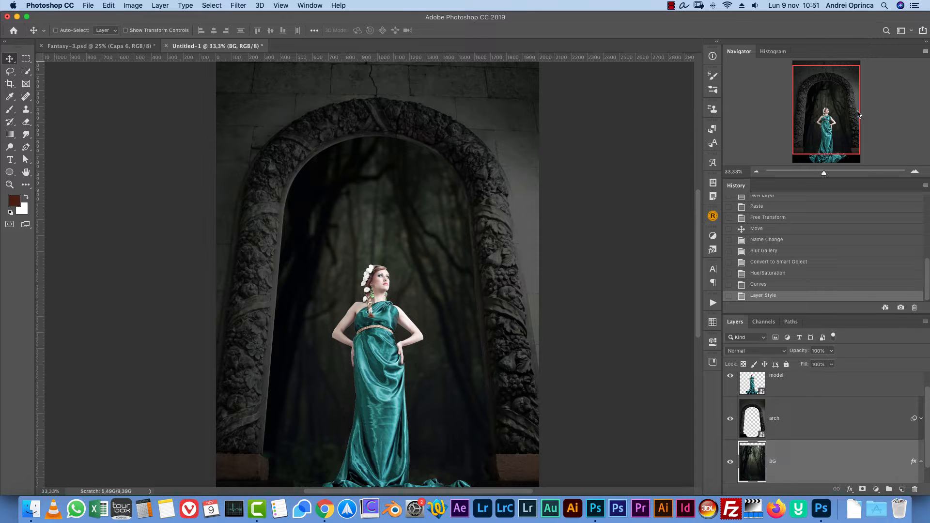
# - Combine the arch and BG layers into a single smart object
pyautogui.keyDown('shift'); pyautogui.click(833, 424); pyautogui.keyUp('shift')
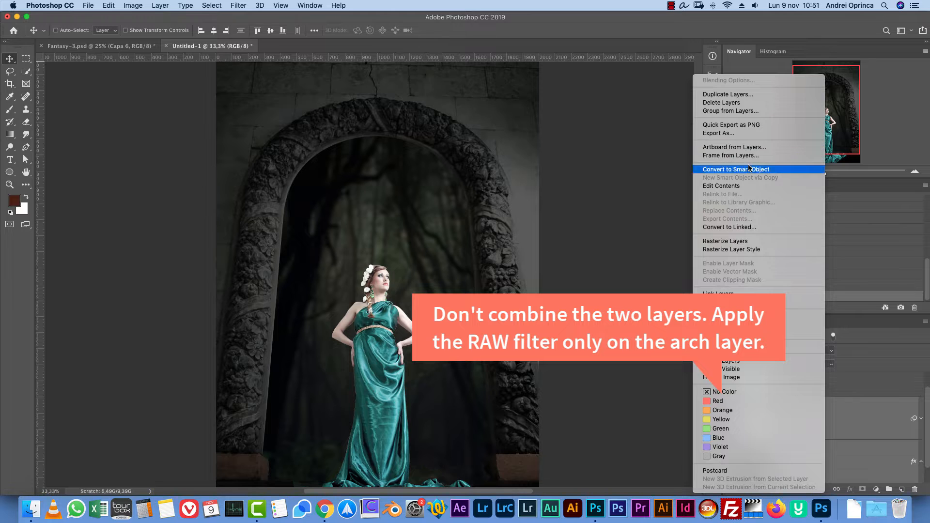
pyautogui.click(743, 170)
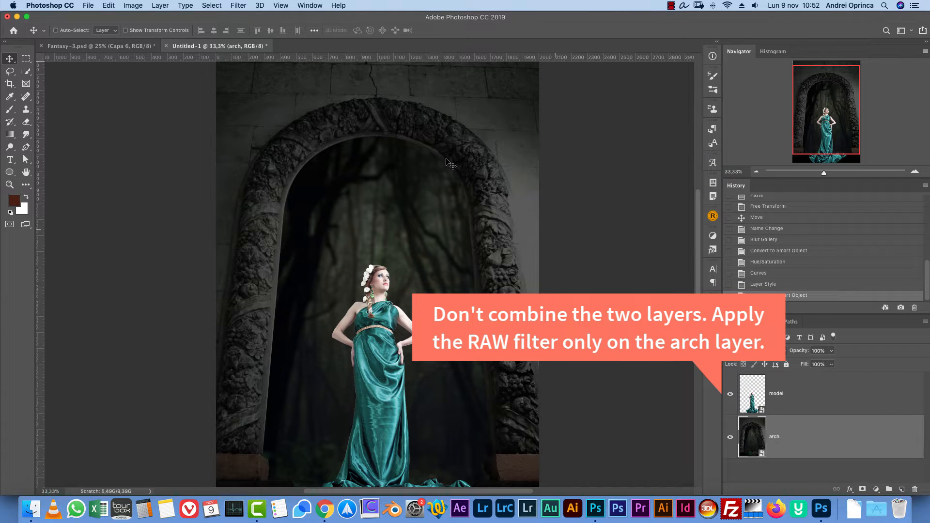
# - Apply a Camera Raw vignette of -25 with Midpoint 5, Feather 86 and Highlights 46 to the arch smart object, and compare before and after
pyautogui.click(239, 5)
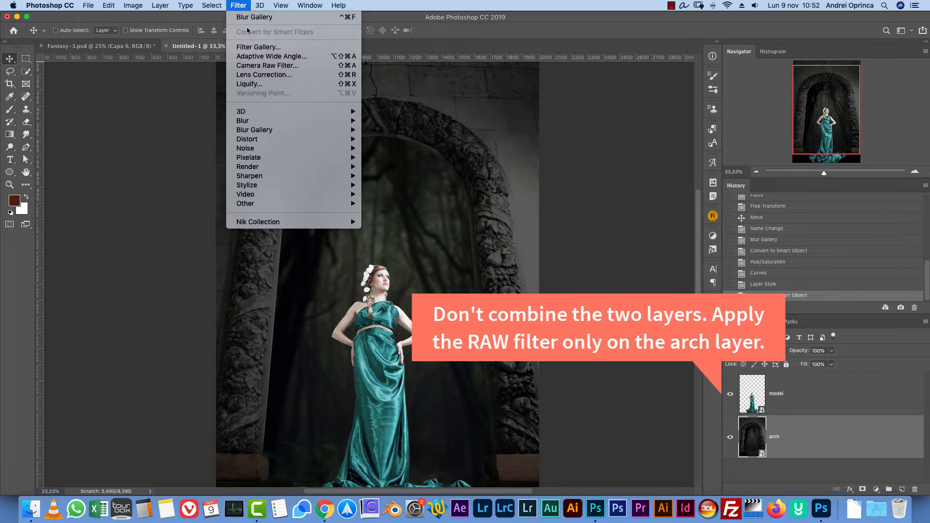
pyautogui.click(267, 66)
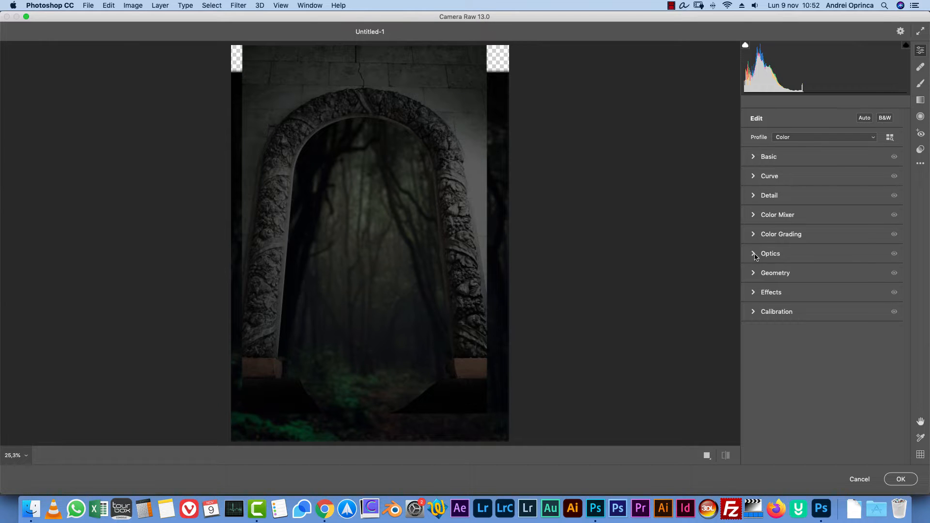
pyautogui.click(758, 311)
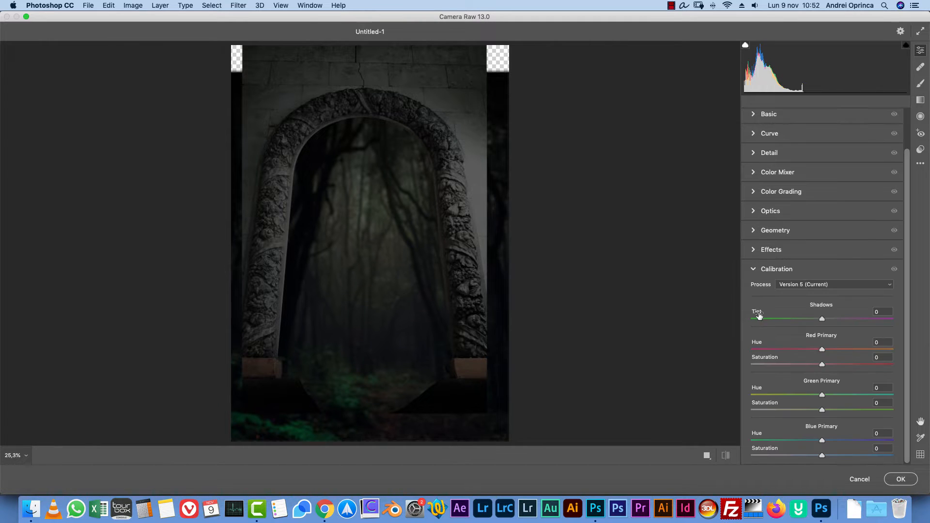
pyautogui.click(756, 271)
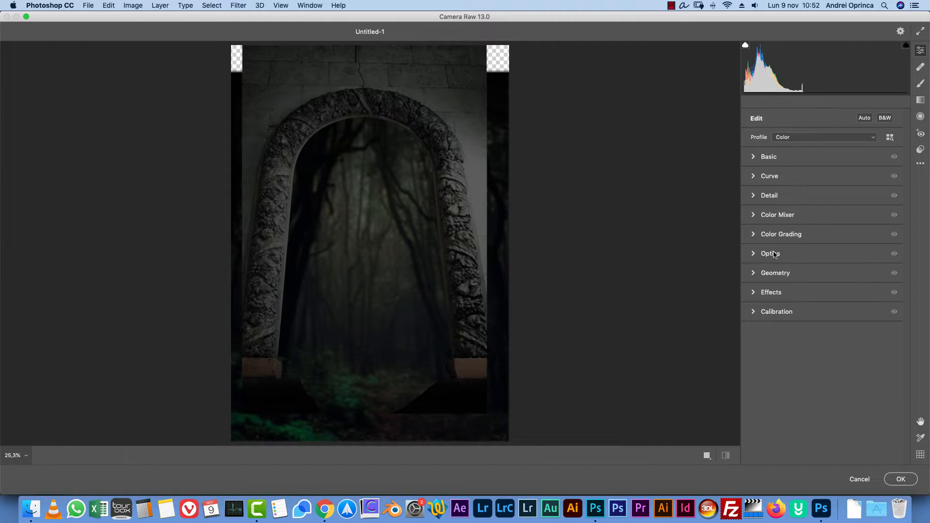
pyautogui.click(758, 293)
pyautogui.moveTo(822, 355); pyautogui.dragTo(804, 354)
pyautogui.moveTo(788, 388); pyautogui.dragTo(759, 389)
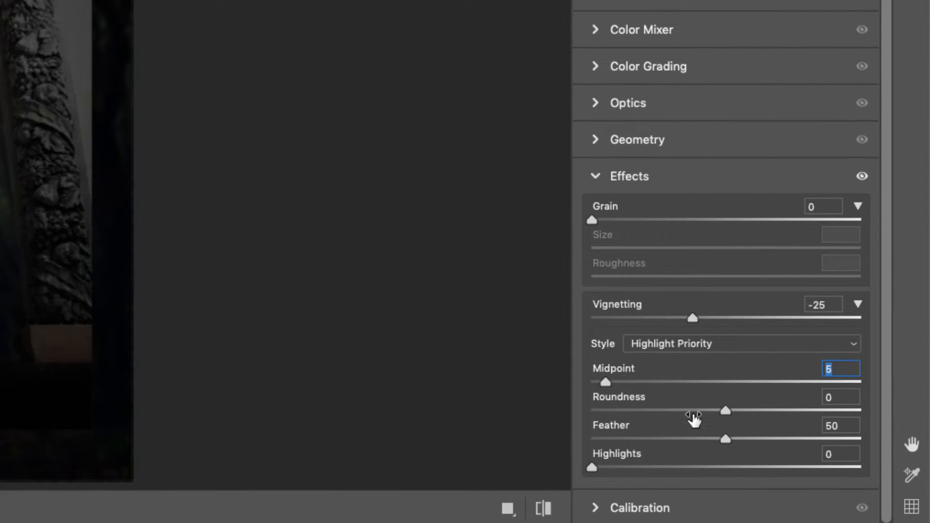
pyautogui.moveTo(742, 438); pyautogui.dragTo(823, 438)
pyautogui.moveTo(634, 460); pyautogui.dragTo(716, 463)
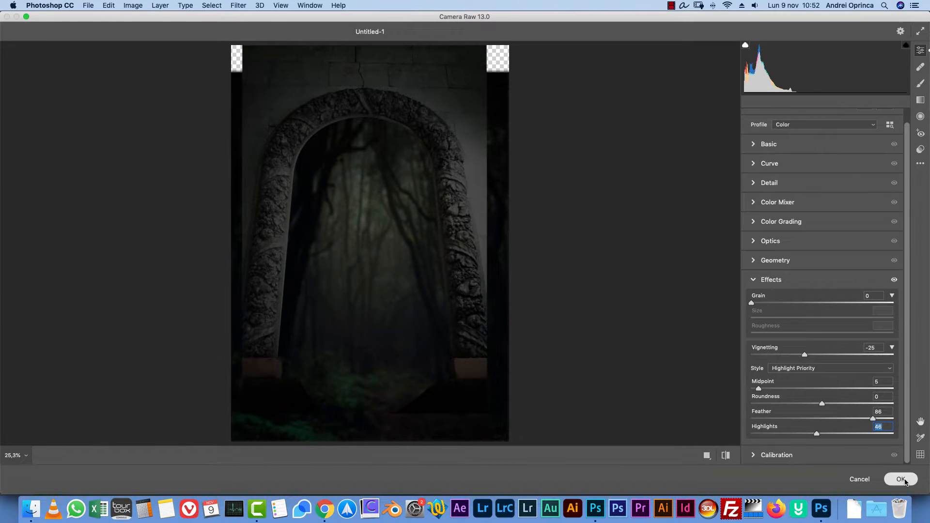
pyautogui.click(903, 480)
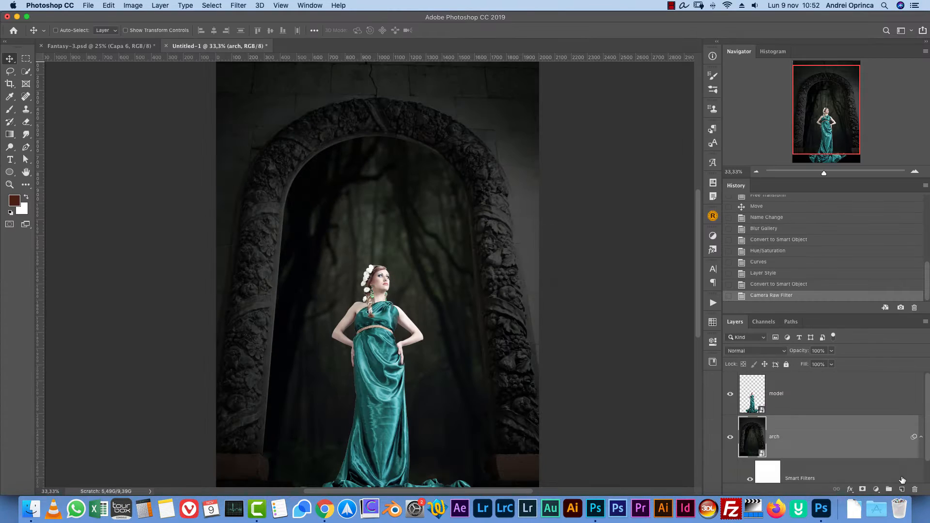
pyautogui.click(751, 478)
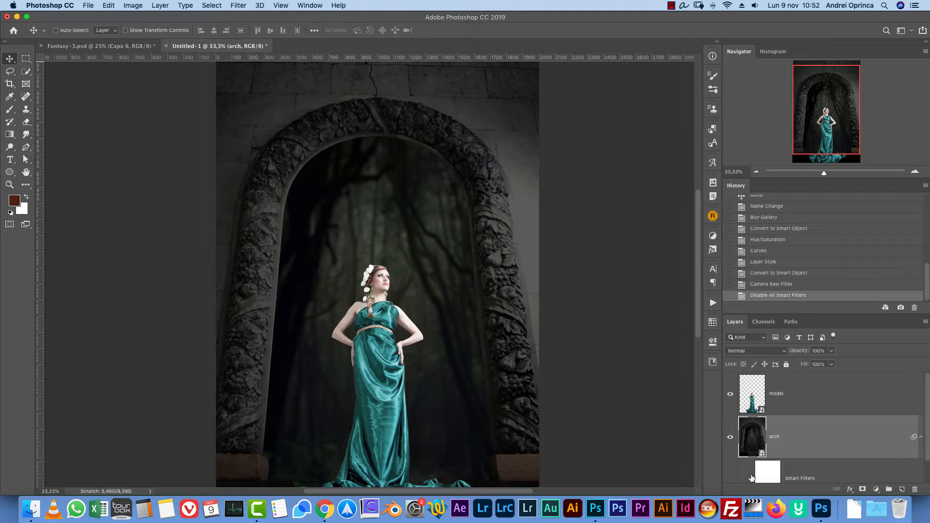
pyautogui.click(750, 479)
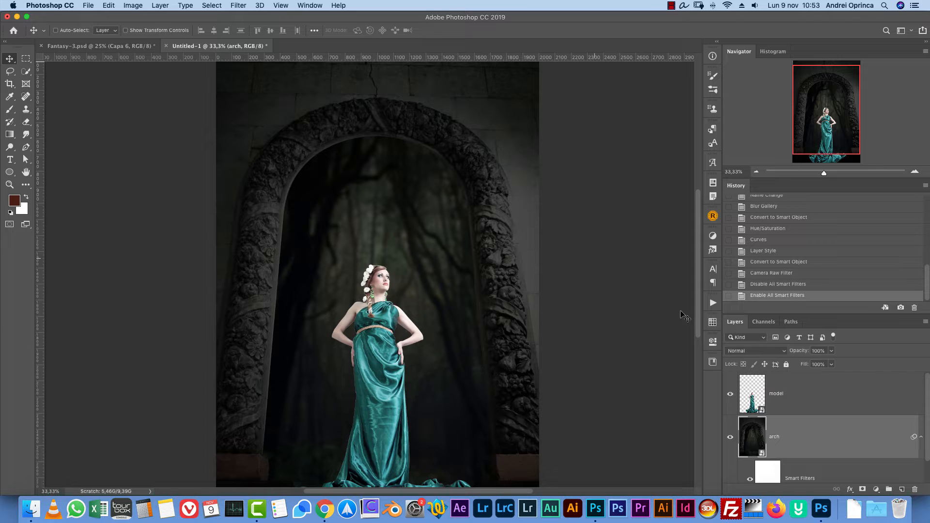
# - Create a new layer clipped to the arch layer and set up a black brush at 20% opacity
pyautogui.moveTo(833, 116); pyautogui.dragTo(843, 100)
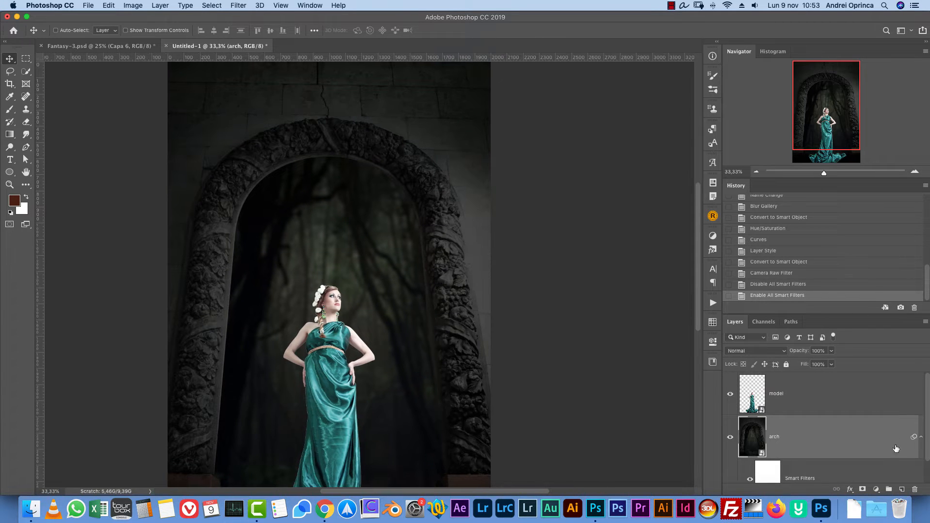
pyautogui.click(903, 489)
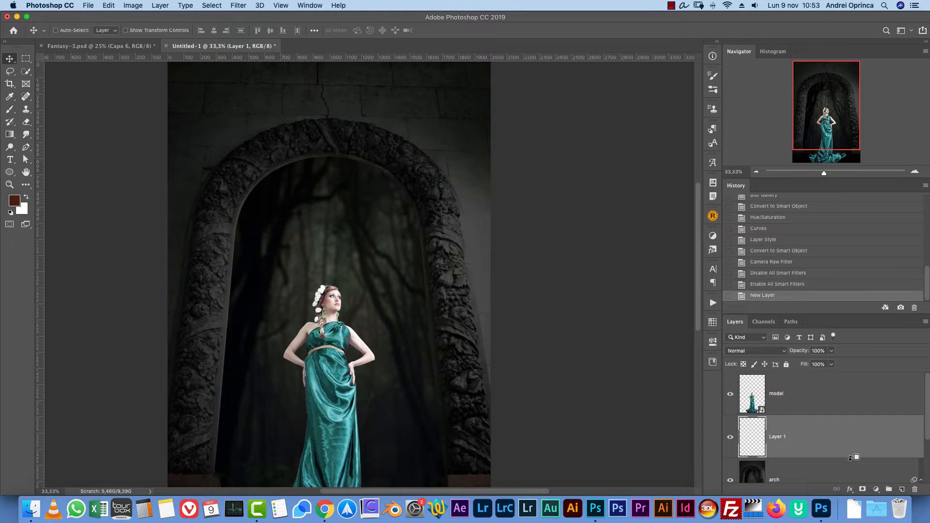
pyautogui.press('super+alt+g')
pyautogui.press('b')
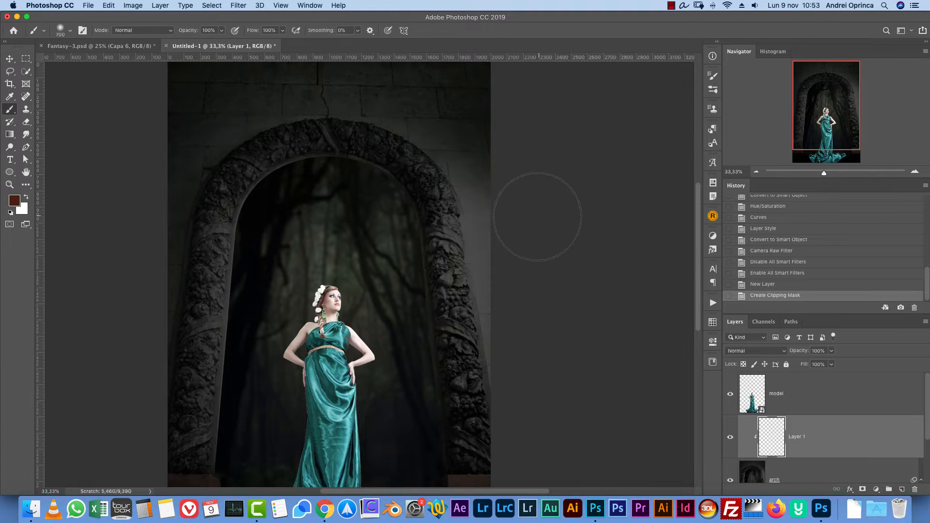
pyautogui.press('d')
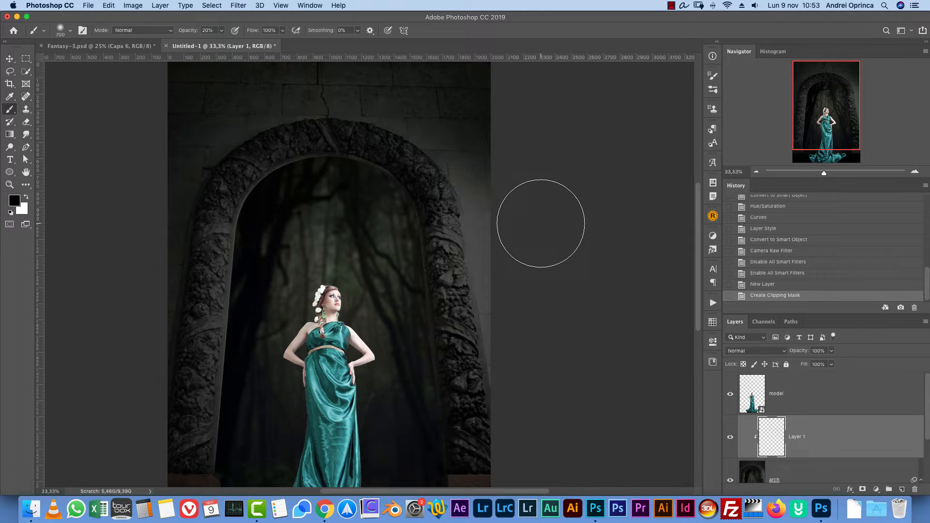
# - Paint soft black strokes over the bright wall beside and above the arch, and rename the clipped layer "panted shadow"
pyautogui.rightClick(456, 125)
pyautogui.click(456, 113)
pyautogui.moveTo(486, 192)
pyautogui.mouseDown()
pyautogui.moveTo(498, 160)
pyautogui.moveTo(513, 310)
pyautogui.mouseUp()
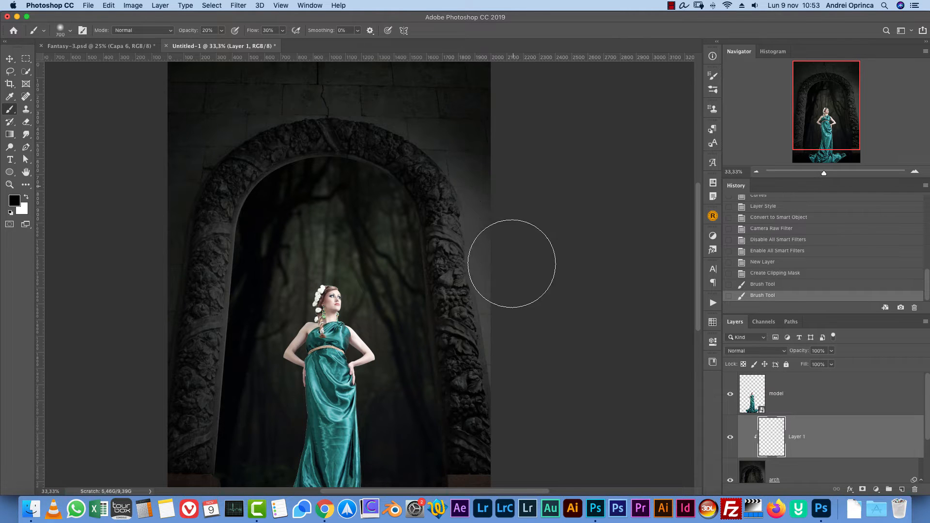
pyautogui.moveTo(505, 130); pyautogui.dragTo(405, 80)
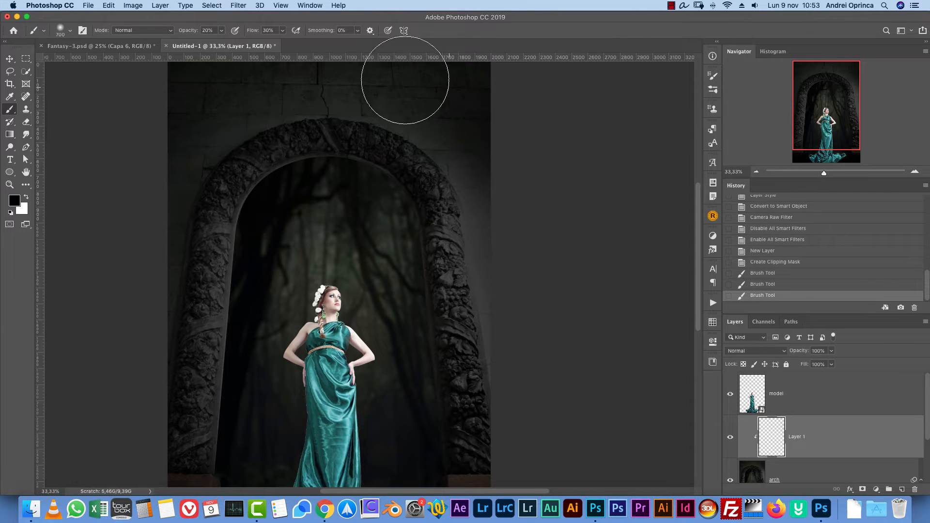
pyautogui.click(756, 172)
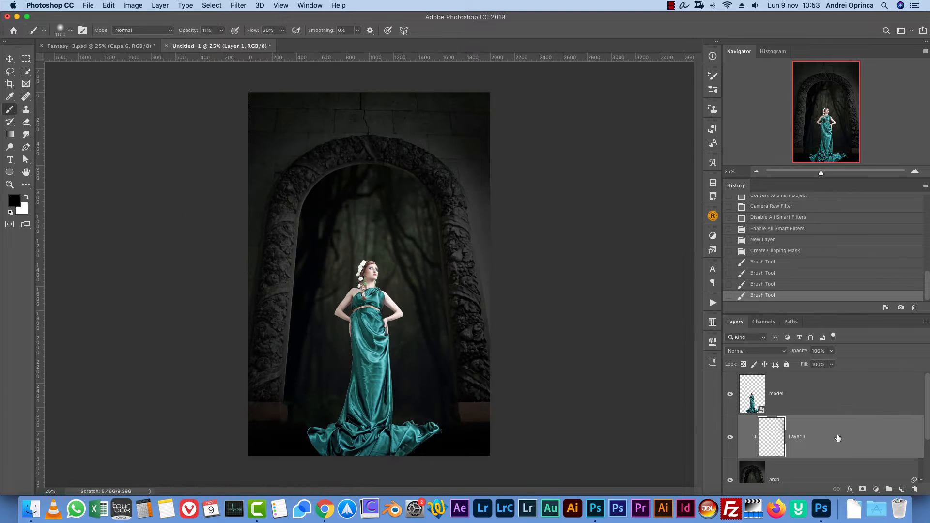
pyautogui.doubleClick(799, 436)
pyautogui.write('panted shadow')
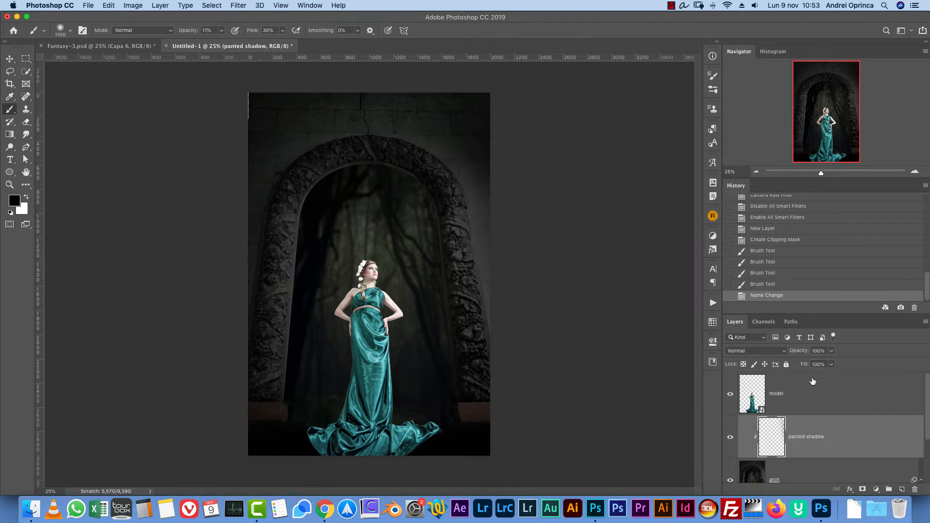
# - Start a Shadows/Highlights adjustment on the model layer with Shadows Amount 0%, Highlights Amount 37%, Tone 64% and Radius 7 px
pyautogui.click(799, 404)
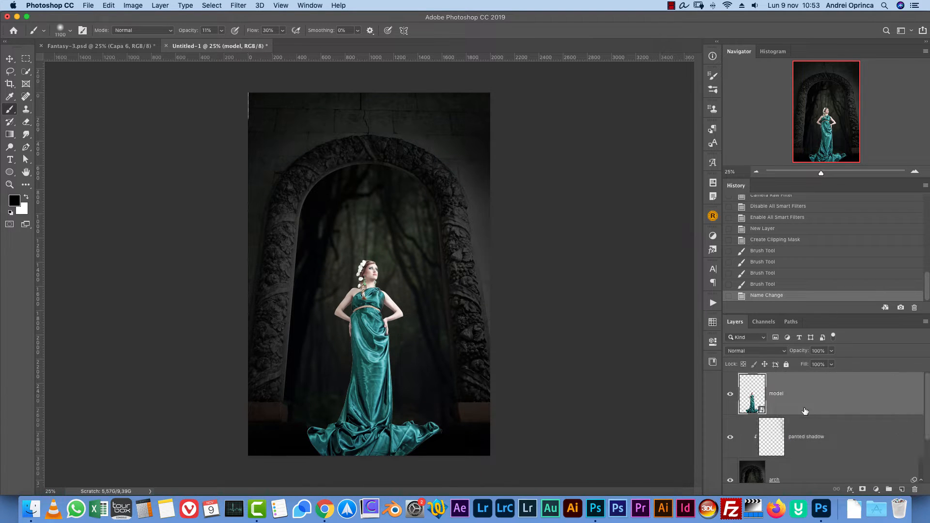
pyautogui.click(914, 171)
pyautogui.click(915, 171)
pyautogui.moveTo(529, 381); pyautogui.dragTo(522, 265)
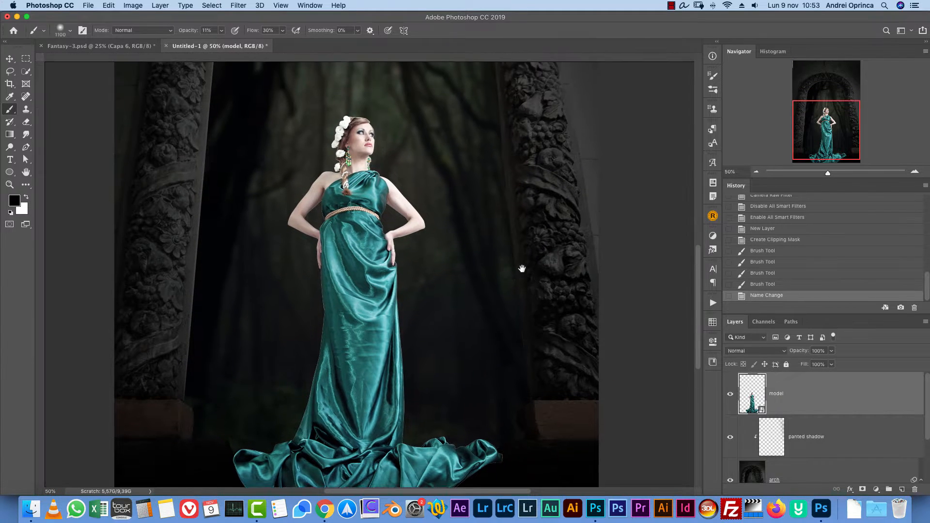
pyautogui.press('super+r')
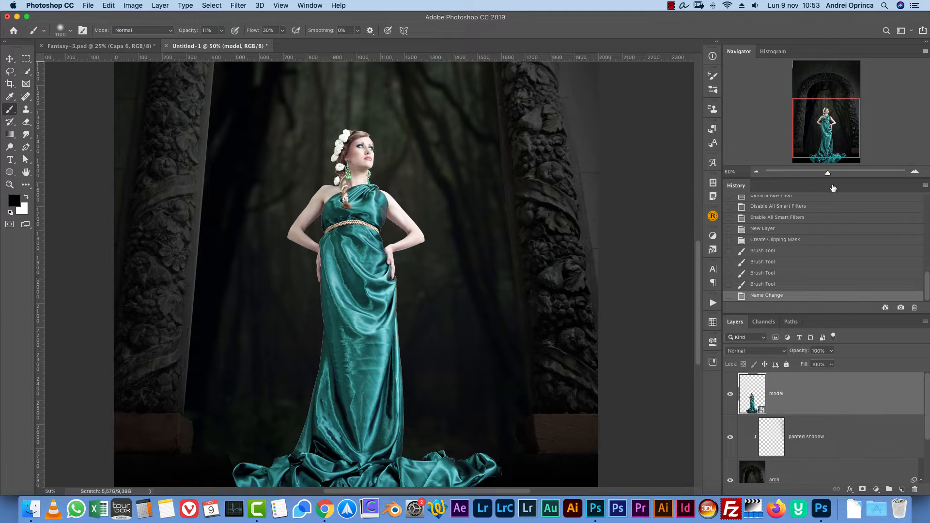
pyautogui.moveTo(812, 127); pyautogui.dragTo(812, 123)
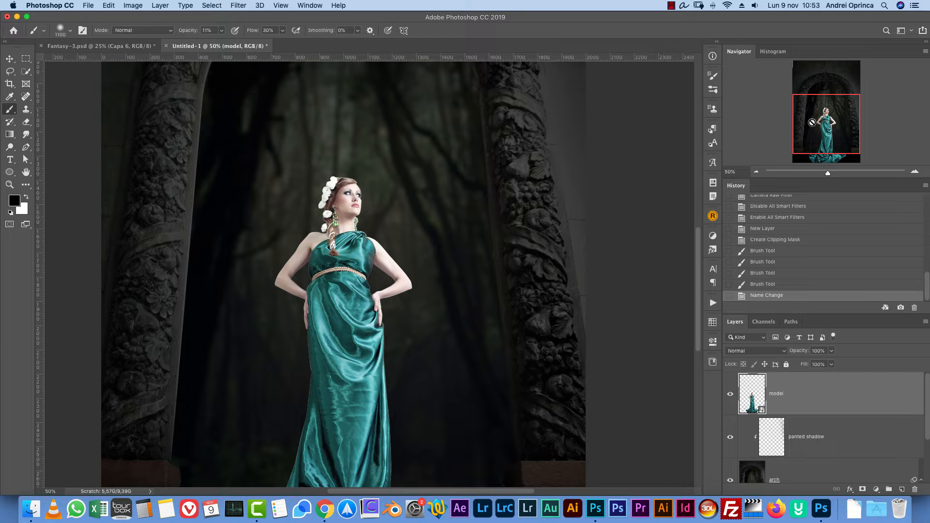
pyautogui.moveTo(811, 123); pyautogui.dragTo(811, 120)
pyautogui.click(133, 6)
pyautogui.moveTo(148, 32)
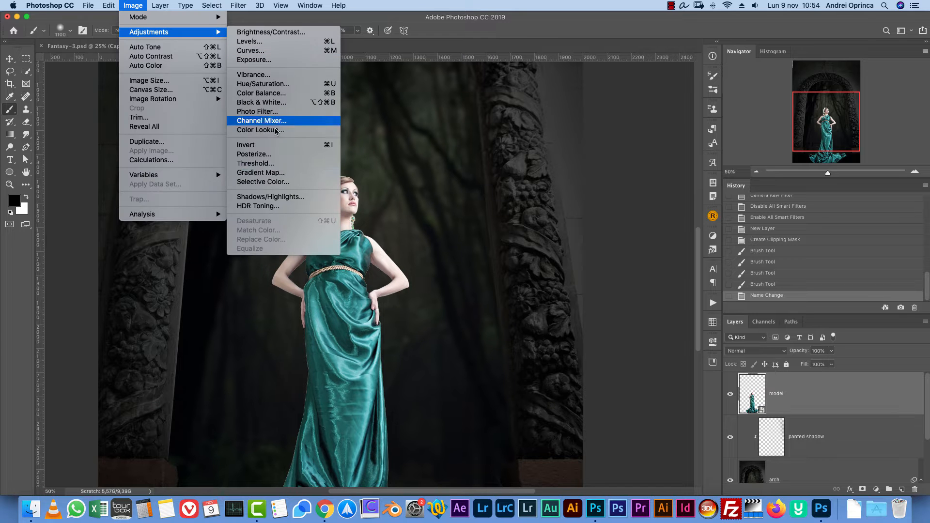
pyautogui.click(281, 197)
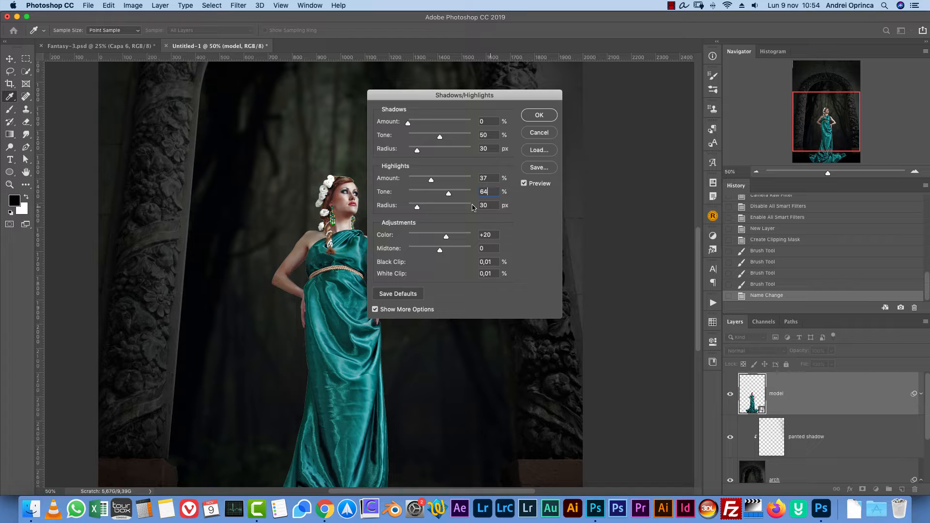
pyautogui.press('Tab')
pyautogui.write('7')
pyautogui.moveTo(492, 96); pyautogui.dragTo(599, 107)
# - Compare the model with and without the Shadows/Highlights adjustment, apply it, and collapse the layer's smart filters
pyautogui.click(482, 320)
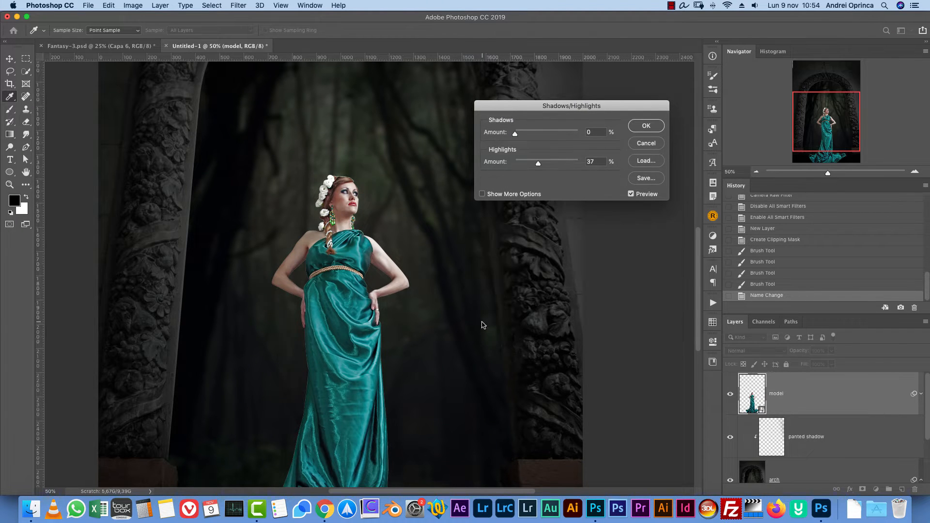
pyautogui.click(483, 195)
pyautogui.click(631, 194)
pyautogui.click(631, 195)
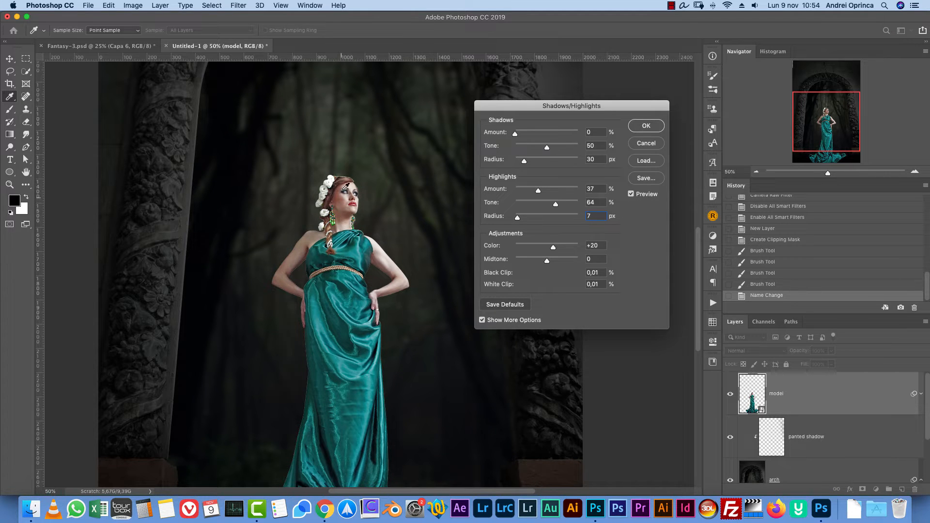
pyautogui.press('Return')
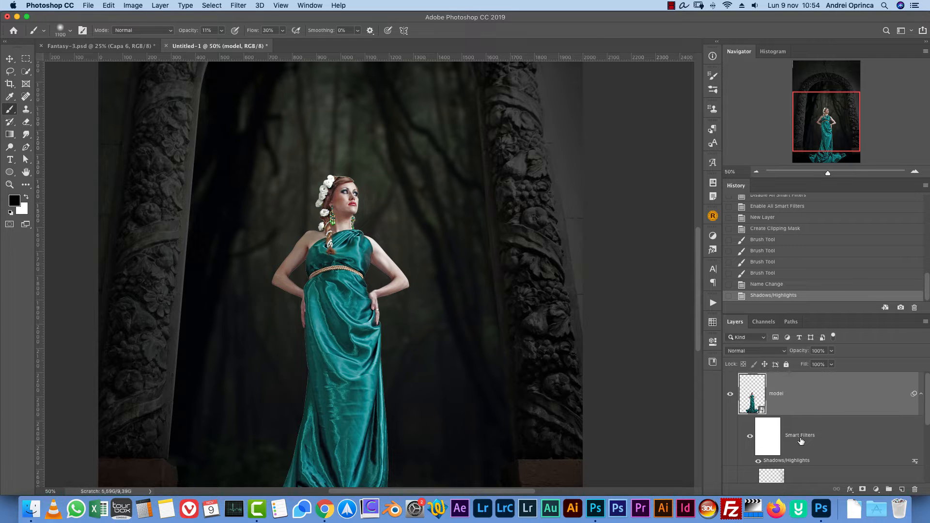
pyautogui.click(921, 394)
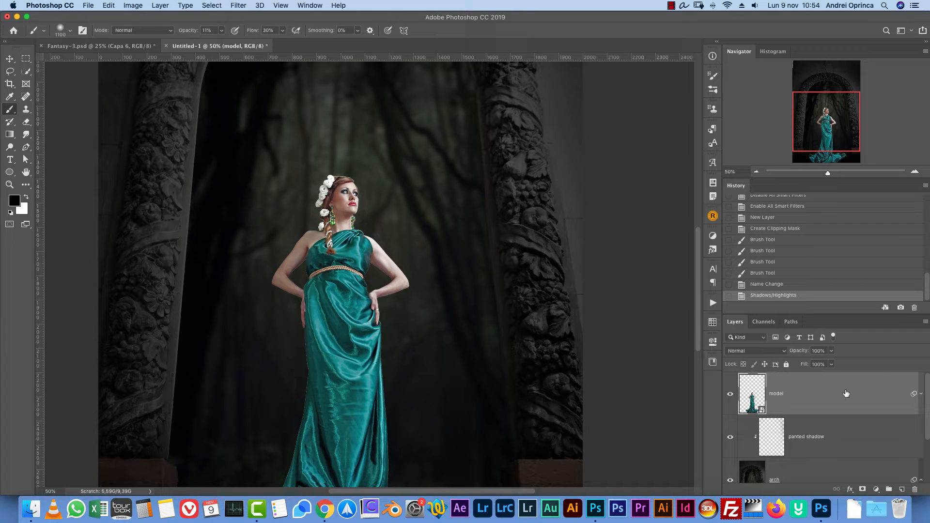
# - Start a Hue/Saturation adjustment on the model layer, target the dress's Cyans and set their Hue to +17
pyautogui.press('super+u')
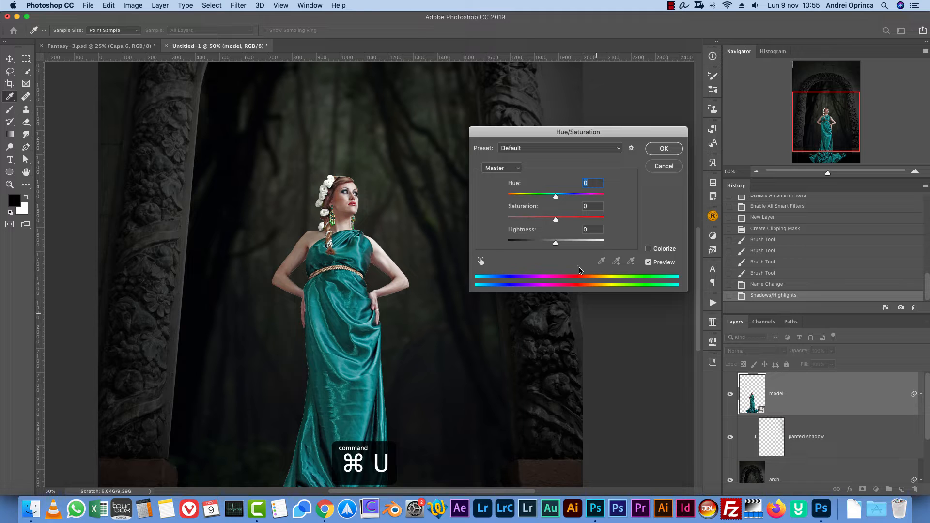
pyautogui.click(511, 170)
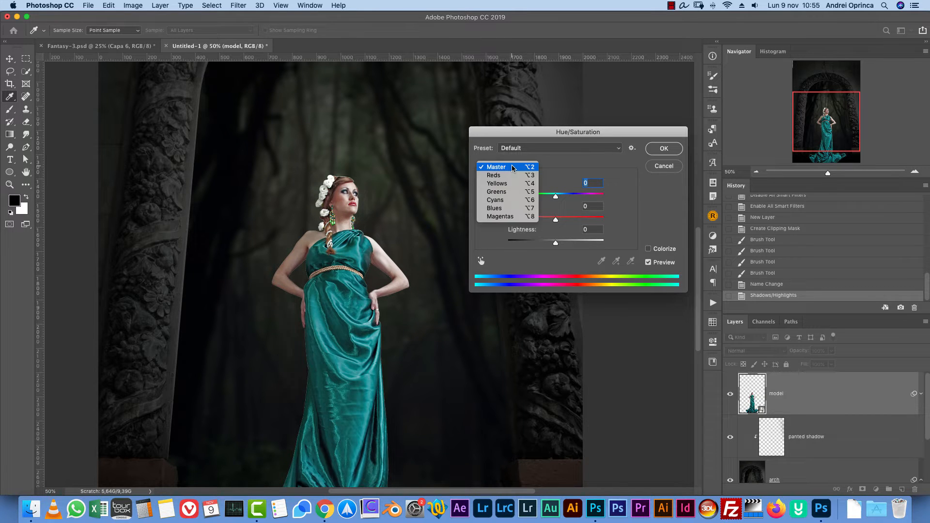
pyautogui.click(501, 200)
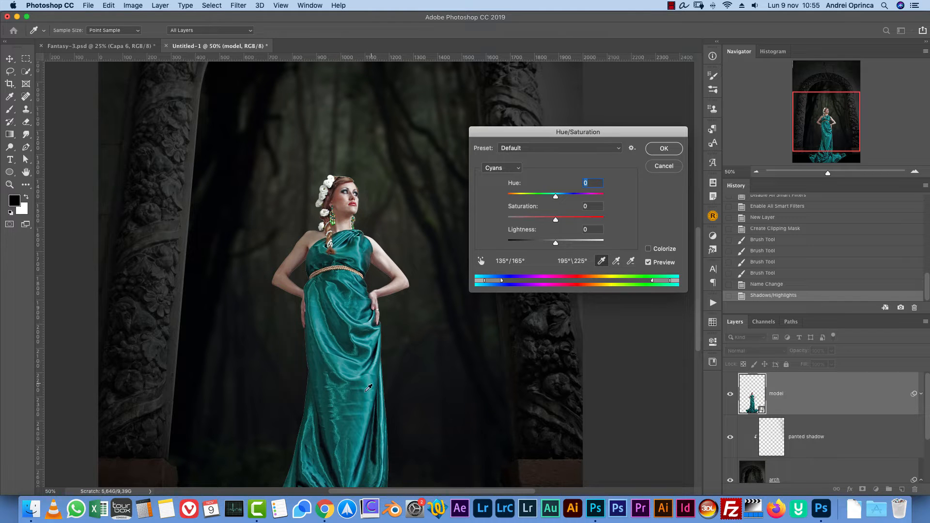
pyautogui.click(480, 262)
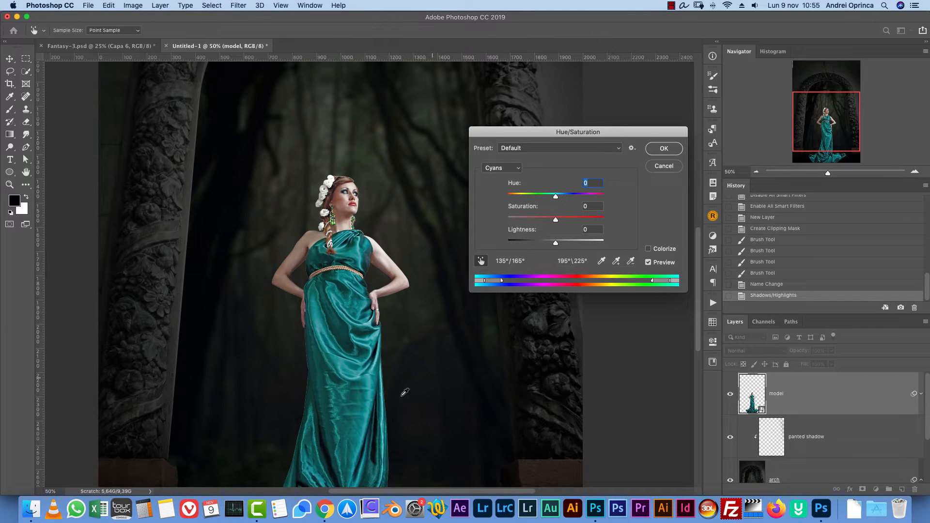
pyautogui.moveTo(363, 398); pyautogui.dragTo(361, 398)
pyautogui.write('7')
pyautogui.press('Tab')
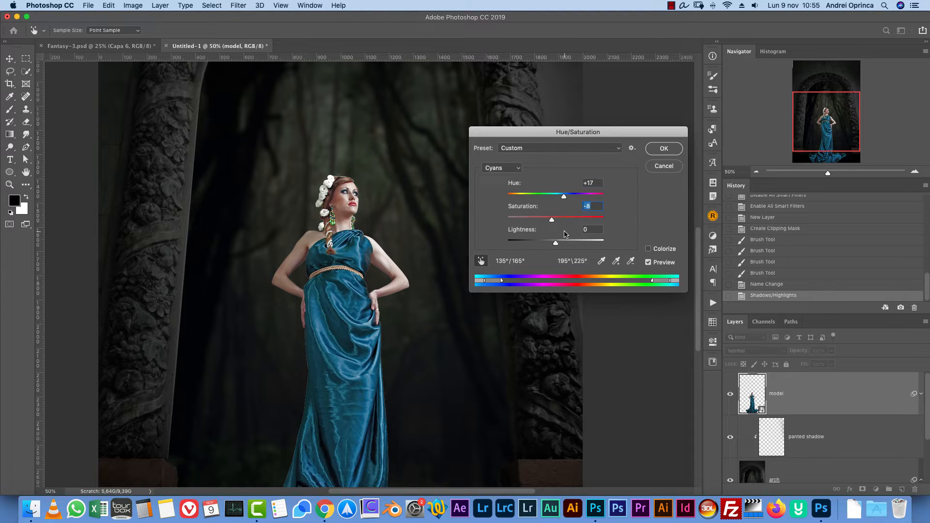
# - Turn the dress dark gray by setting the Cyans' Saturation to -100 and Lightness to -30, and apply the adjustment
pyautogui.write('-100')
pyautogui.press('Tab')
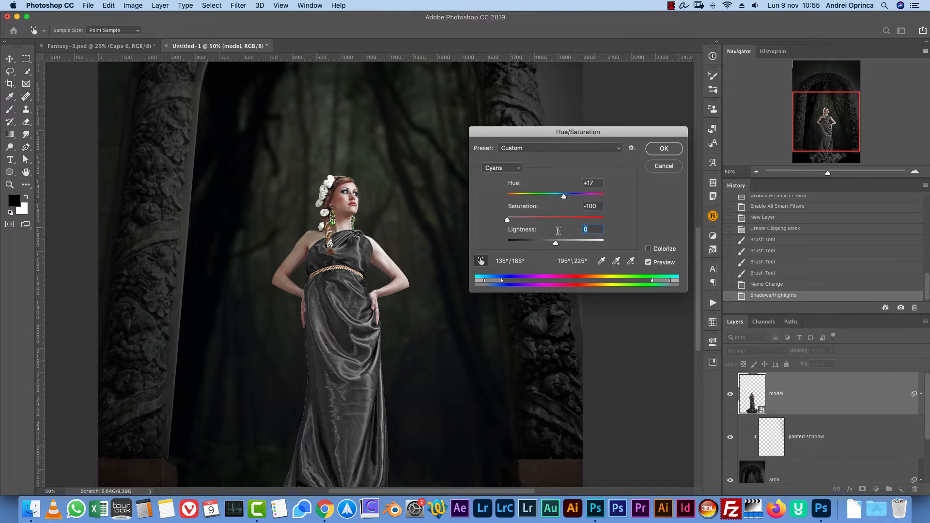
pyautogui.write('-30')
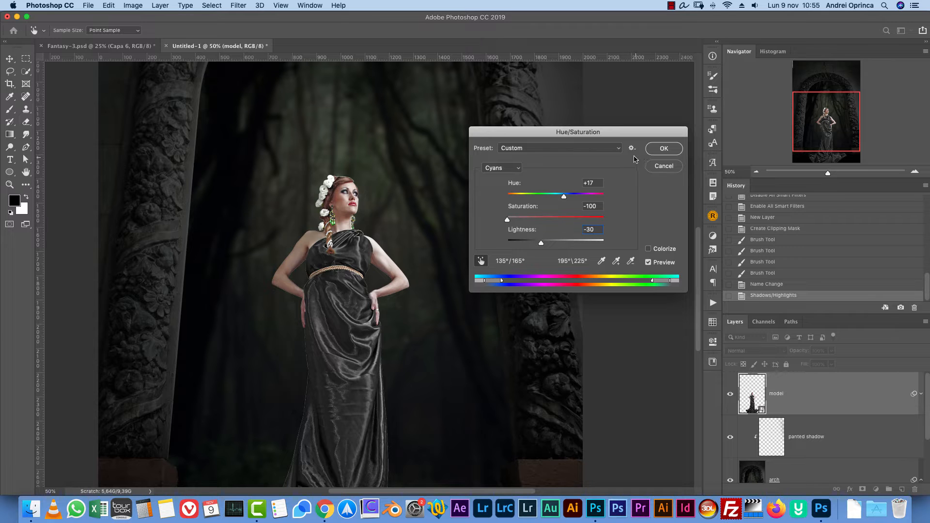
pyautogui.click(663, 150)
# - Load the model layer's outline as a selection and add a layer mask from it
pyautogui.press('super+1')
pyautogui.moveTo(468, 355); pyautogui.dragTo(561, 214)
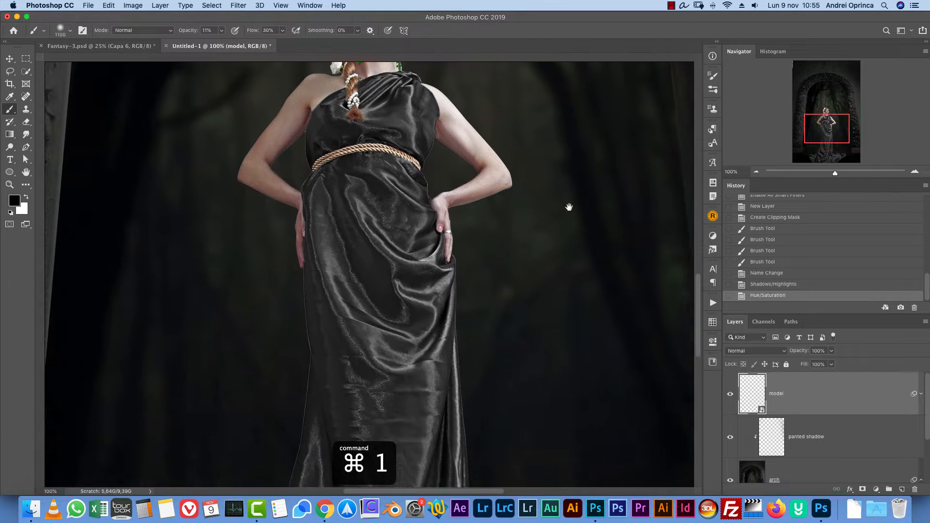
pyautogui.click(914, 172)
pyautogui.click(914, 172)
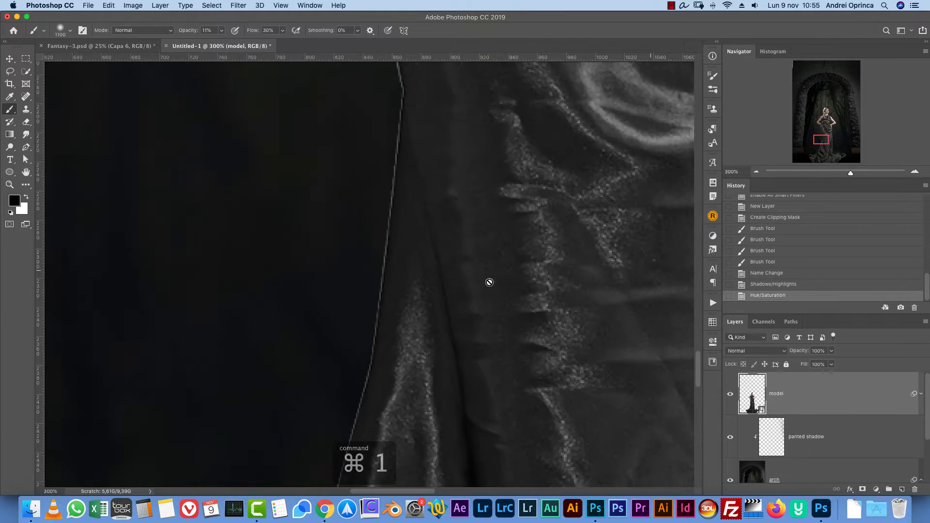
pyautogui.click(8, 59)
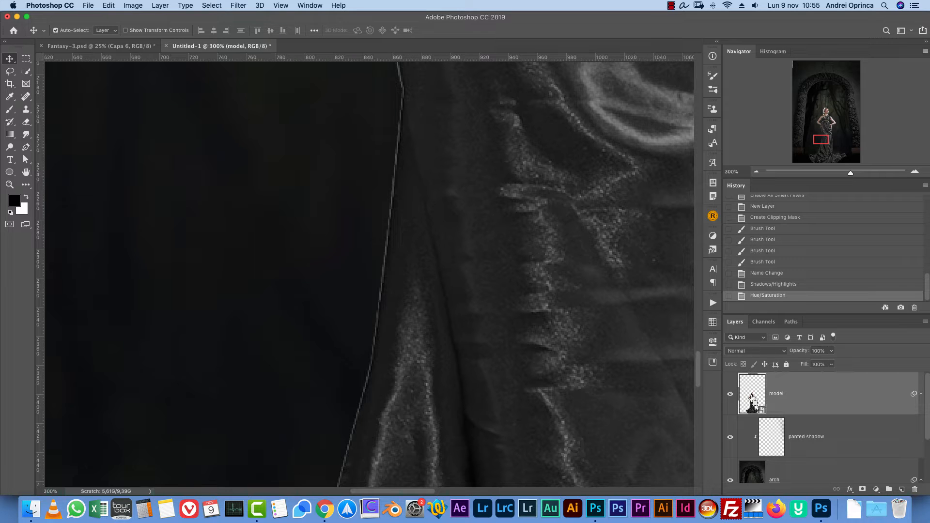
pyautogui.keyDown('super'); pyautogui.click(752, 395); pyautogui.keyUp('super')
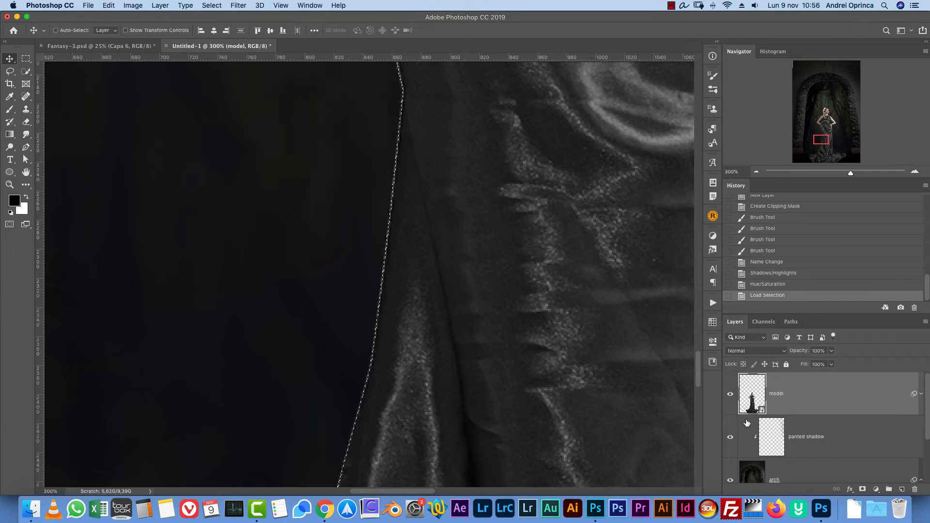
pyautogui.click(862, 489)
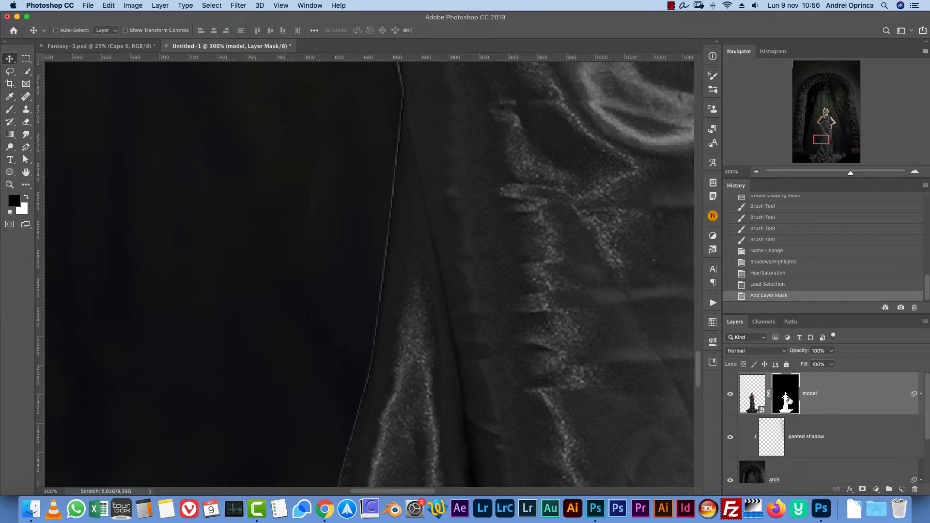
# - Refine the model's layer mask in Select and Mask with Shift Edge -15% and Feather 2 px
pyautogui.rightClick(786, 391)
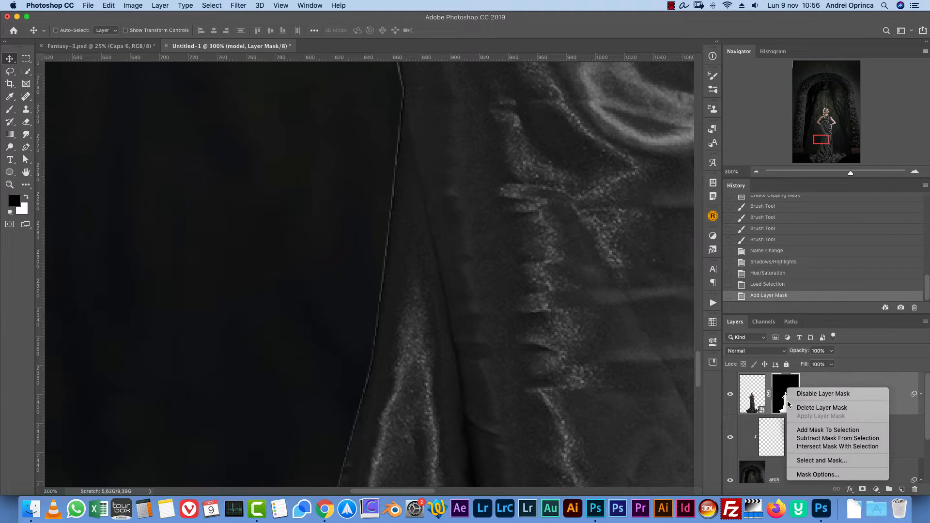
pyautogui.click(815, 461)
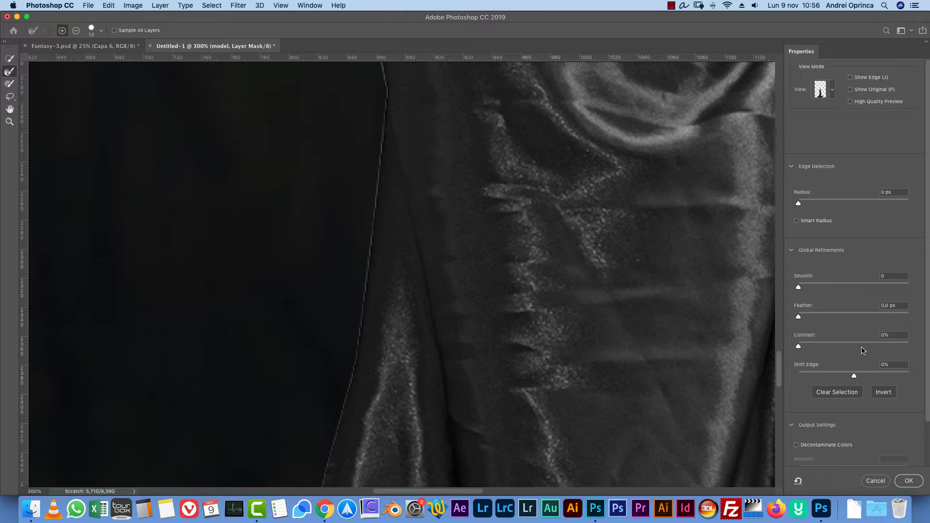
pyautogui.click(889, 366)
pyautogui.write('-15')
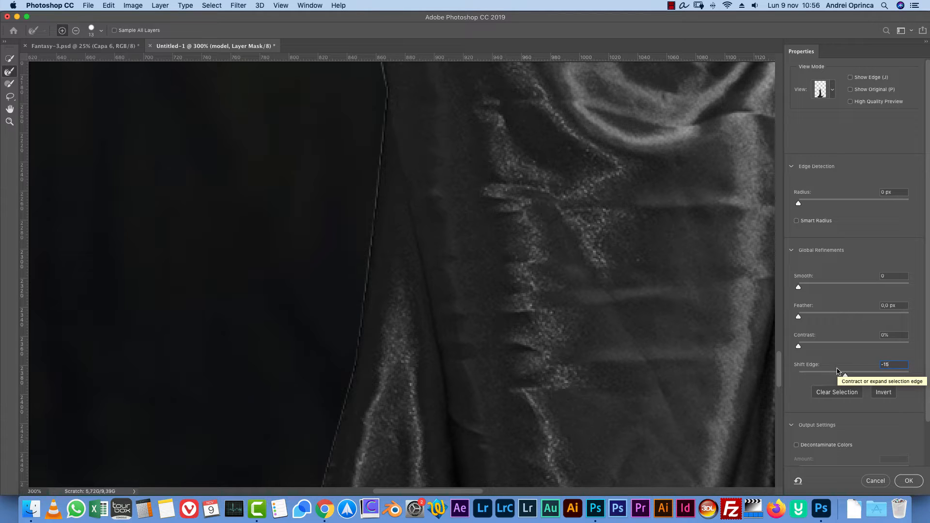
pyautogui.click(895, 335)
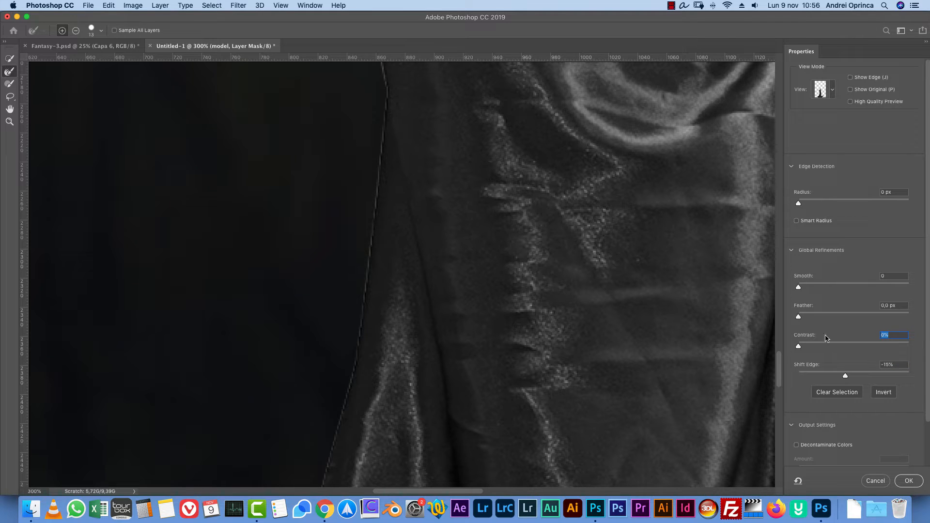
pyautogui.click(898, 305)
pyautogui.write('1')
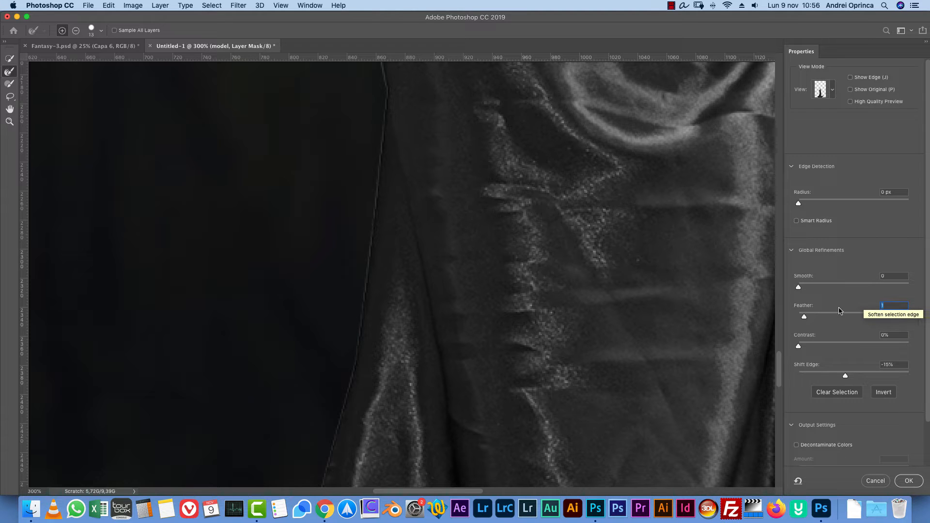
pyautogui.press('Return')
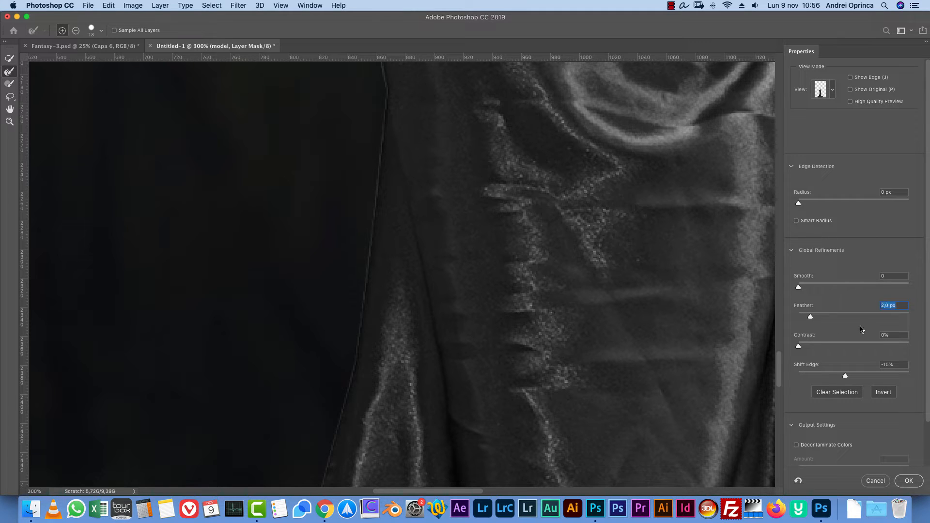
# - Set the model mask's Contrast to 54%, Feather to 2.9 px and Shift Edge to -27%, checking the hand and dress edges
pyautogui.moveTo(804, 349); pyautogui.dragTo(858, 348)
pyautogui.press('space')
pyautogui.moveTo(427, 177); pyautogui.dragTo(453, 386)
pyautogui.moveTo(413, 67); pyautogui.dragTo(425, 208)
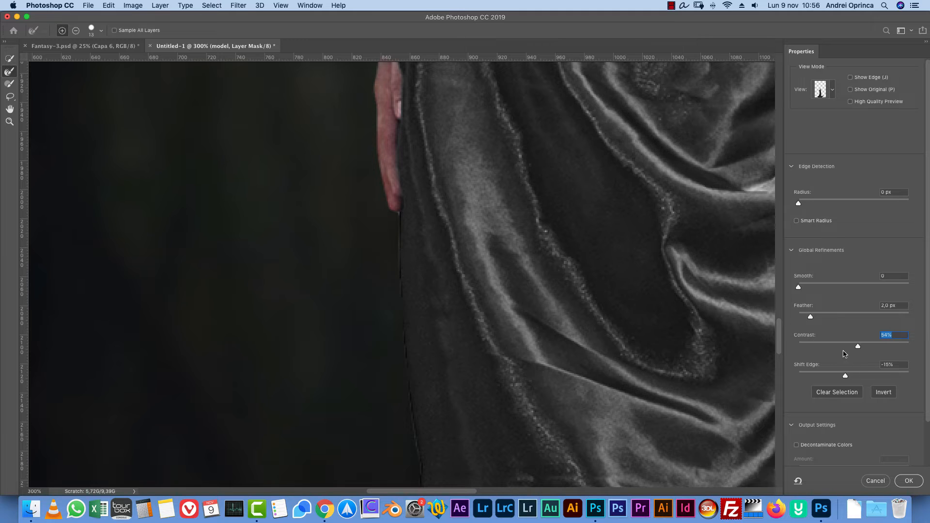
pyautogui.moveTo(809, 319); pyautogui.dragTo(813, 314)
pyautogui.moveTo(843, 374); pyautogui.dragTo(839, 376)
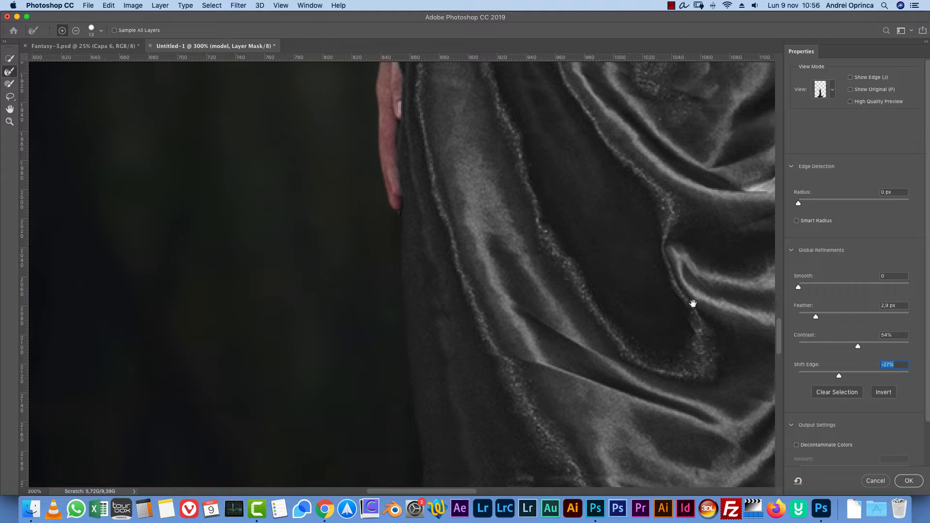
pyautogui.scroll(10, 717, 314)
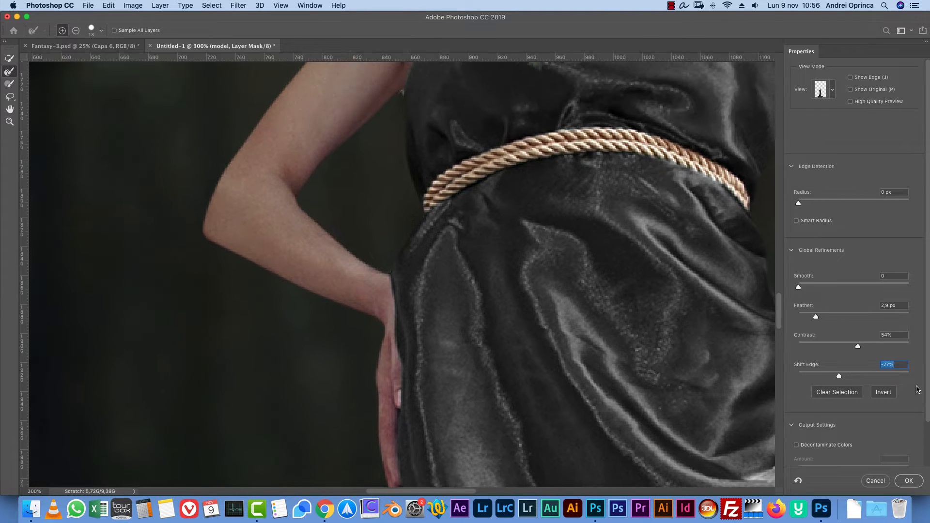
# - Lower the mask's Contrast to 48% and Feather to 2.4 px, check the model's edges and apply the refinement
pyautogui.click(898, 347)
pyautogui.click(854, 347)
pyautogui.moveTo(850, 345); pyautogui.dragTo(851, 348)
pyautogui.moveTo(583, 425)
pyautogui.mouseDown()
pyautogui.moveTo(531, 353)
pyautogui.moveTo(546, 216)
pyautogui.moveTo(566, 364)
pyautogui.moveTo(555, 288)
pyautogui.mouseUp()
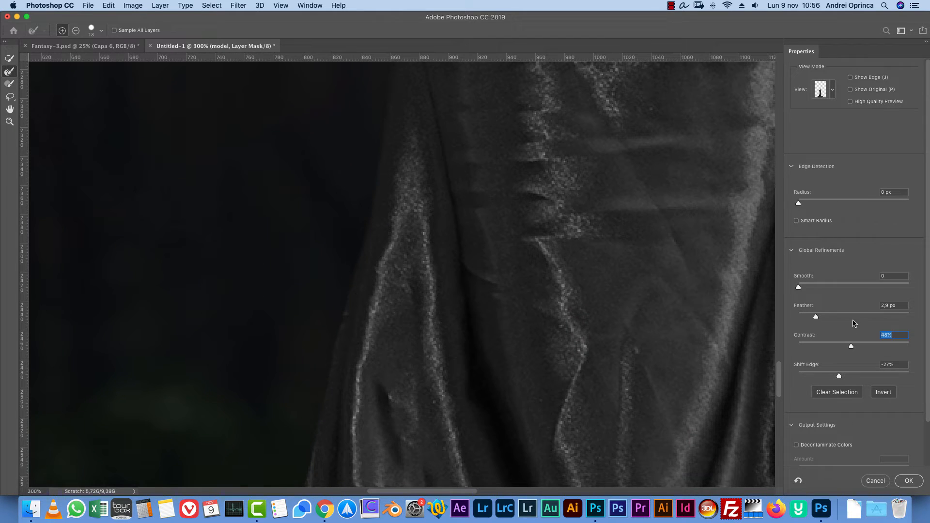
pyautogui.moveTo(816, 316); pyautogui.dragTo(812, 316)
pyautogui.click(850, 90)
pyautogui.click(851, 90)
pyautogui.moveTo(547, 256); pyautogui.dragTo(556, 406)
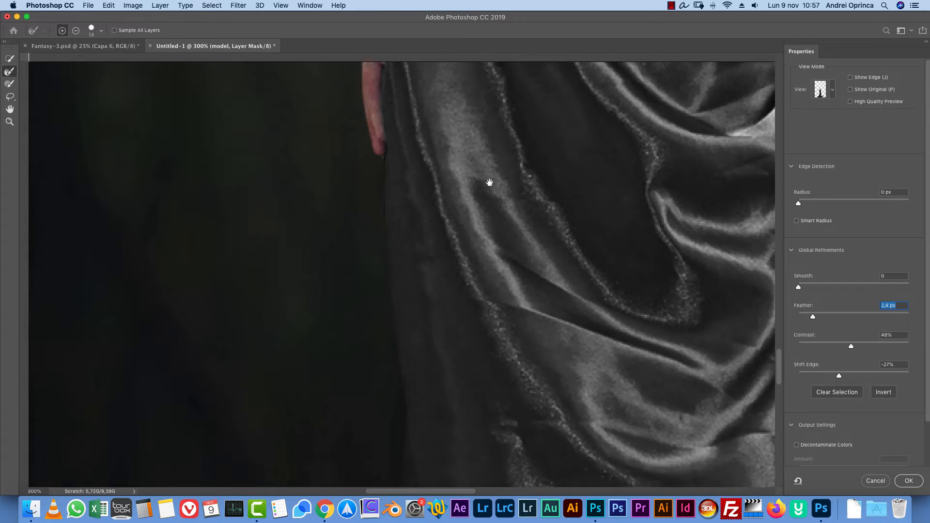
pyautogui.moveTo(484, 171); pyautogui.dragTo(392, 398)
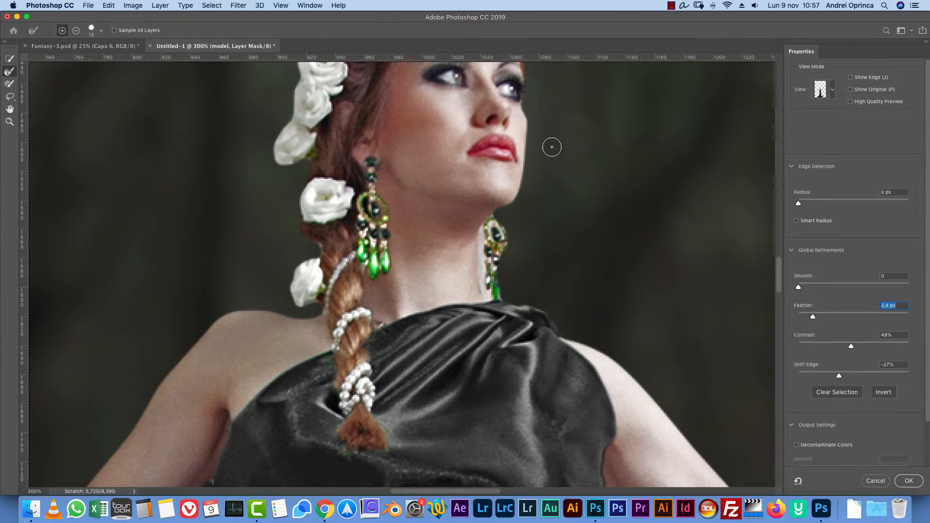
pyautogui.moveTo(586, 218); pyautogui.dragTo(604, 312)
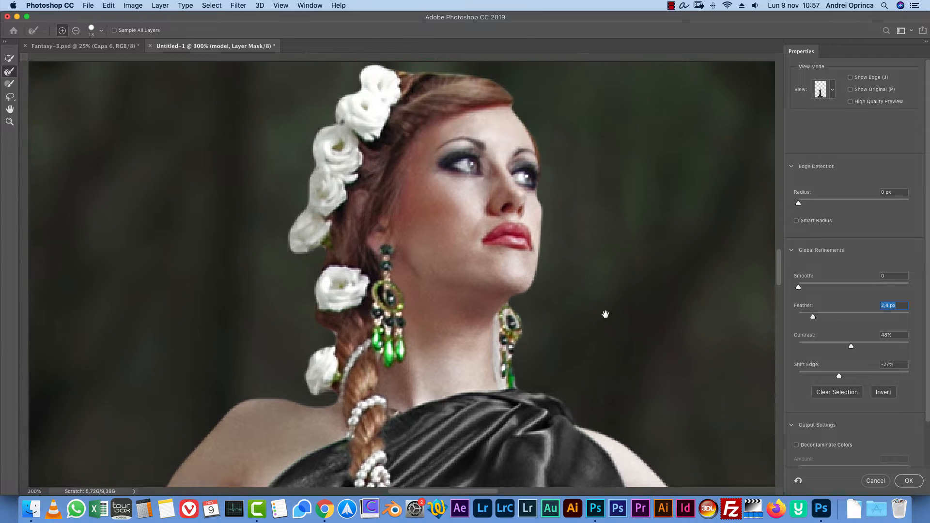
pyautogui.click(906, 487)
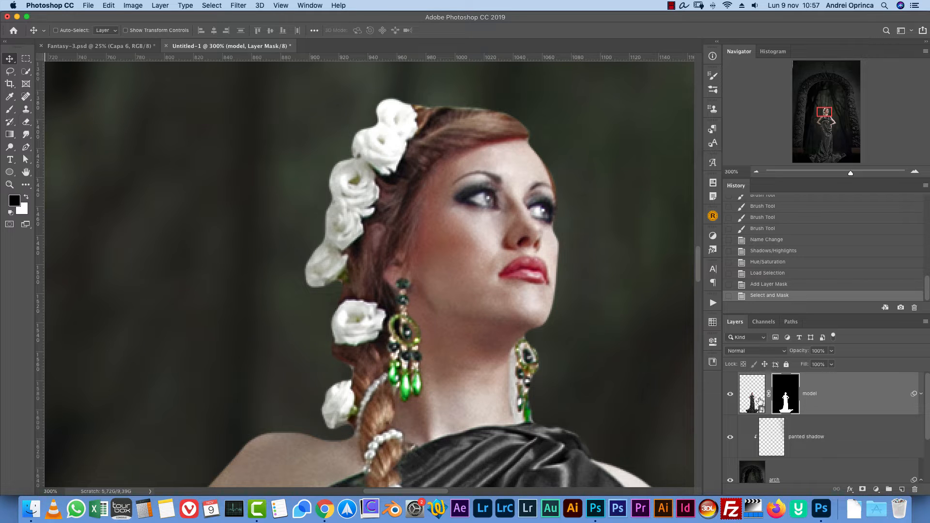
# - Compare the model's edges with the layer mask disabled and enabled, leaving the mask enabled
pyautogui.keyDown('shift'); pyautogui.click(781, 387); pyautogui.keyUp('shift')
pyautogui.keyDown('shift'); pyautogui.click(782, 392); pyautogui.keyUp('shift')
pyautogui.keyDown('shift'); pyautogui.click(780, 394); pyautogui.keyUp('shift')
pyautogui.keyDown('shift'); pyautogui.click(777, 395); pyautogui.keyUp('shift')
pyautogui.keyDown('shift'); pyautogui.click(779, 395); pyautogui.keyUp('shift')
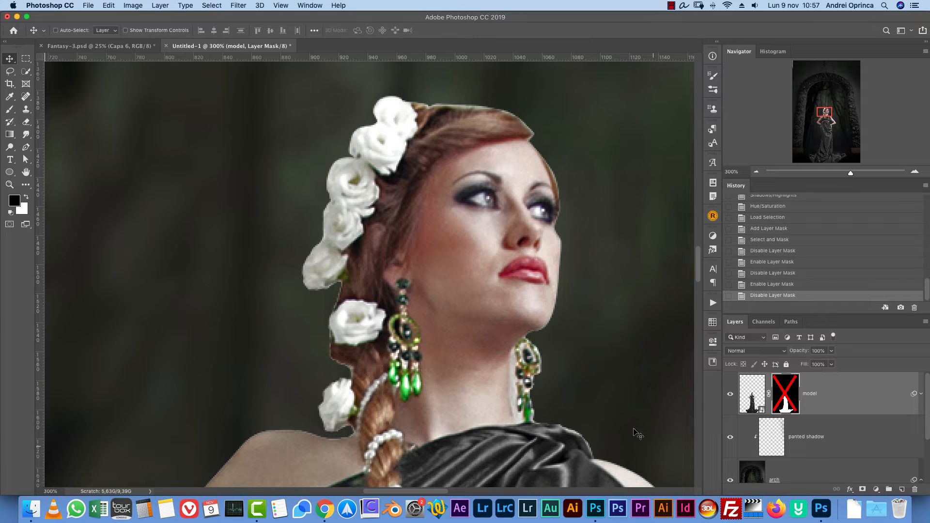
pyautogui.keyDown('shift'); pyautogui.click(789, 395); pyautogui.keyUp('shift')
# - Start a Curves adjustment on the model layer itself and add a shadow point with Input 91 and Output 52
pyautogui.click(757, 173)
pyautogui.click(757, 173)
pyautogui.click(757, 173)
pyautogui.click(757, 172)
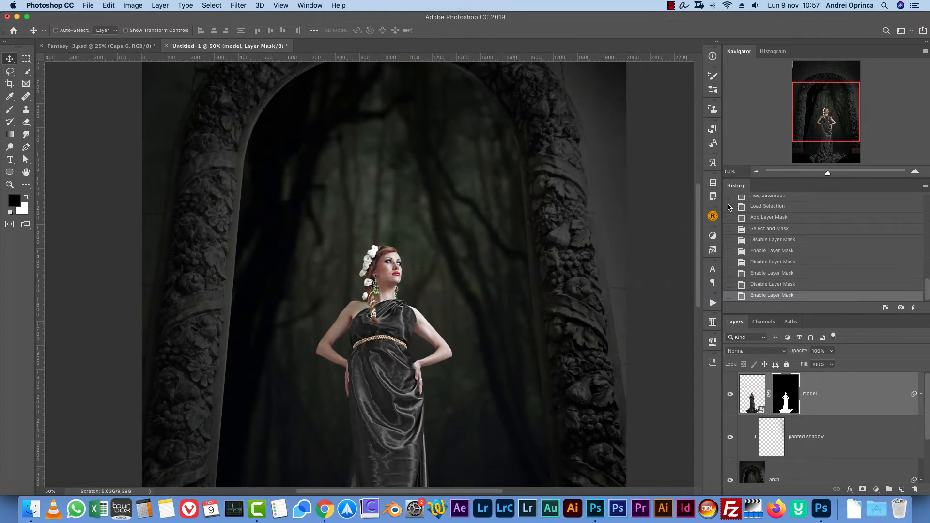
pyautogui.moveTo(536, 376); pyautogui.dragTo(580, 226)
pyautogui.hotkey('ctrl', 'r')
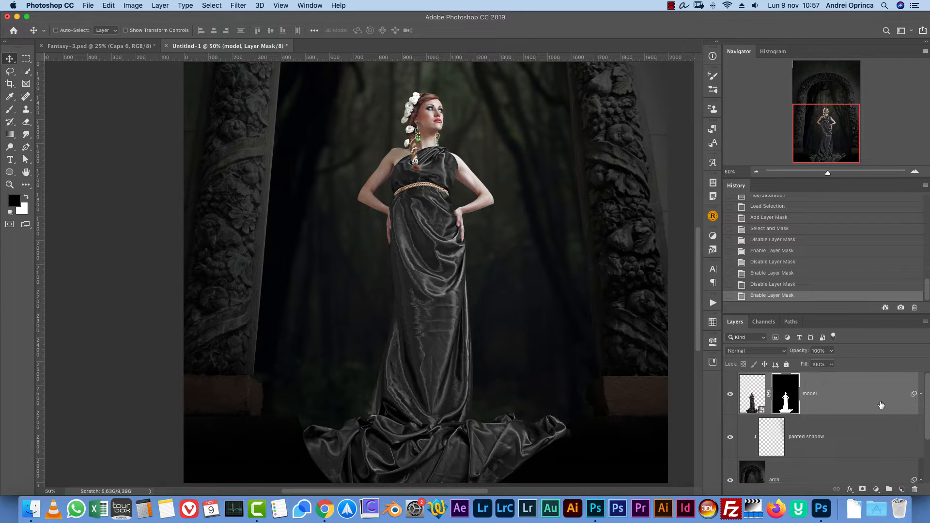
pyautogui.click(863, 400)
pyautogui.press('super+m')
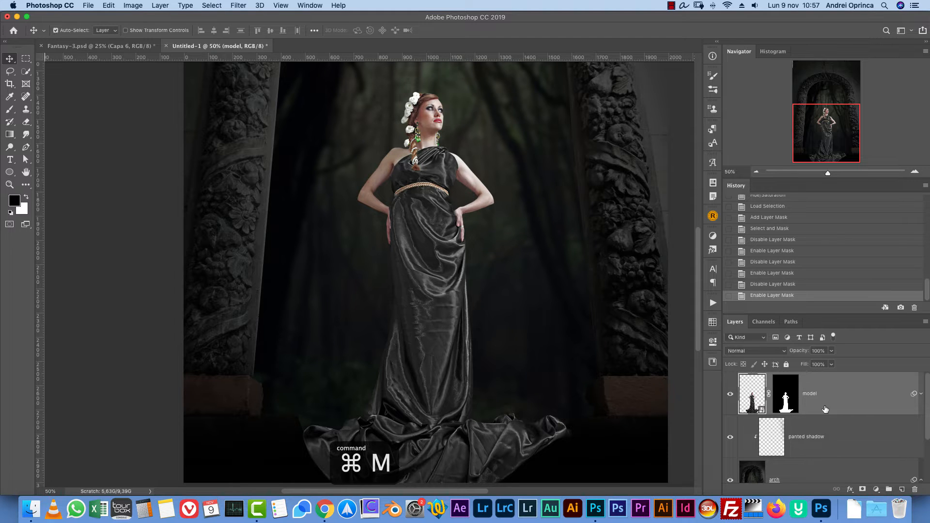
pyautogui.moveTo(498, 115); pyautogui.dragTo(621, 115)
pyautogui.click(509, 232)
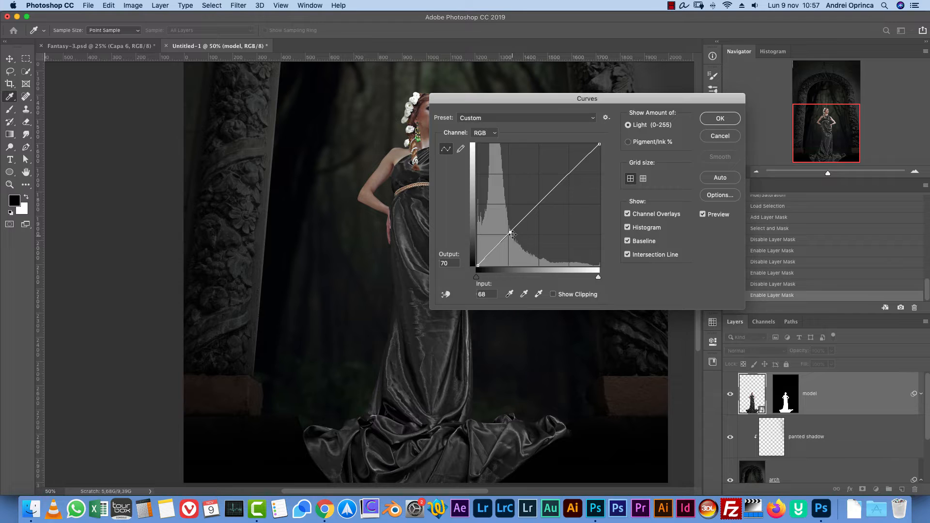
pyautogui.click(451, 262)
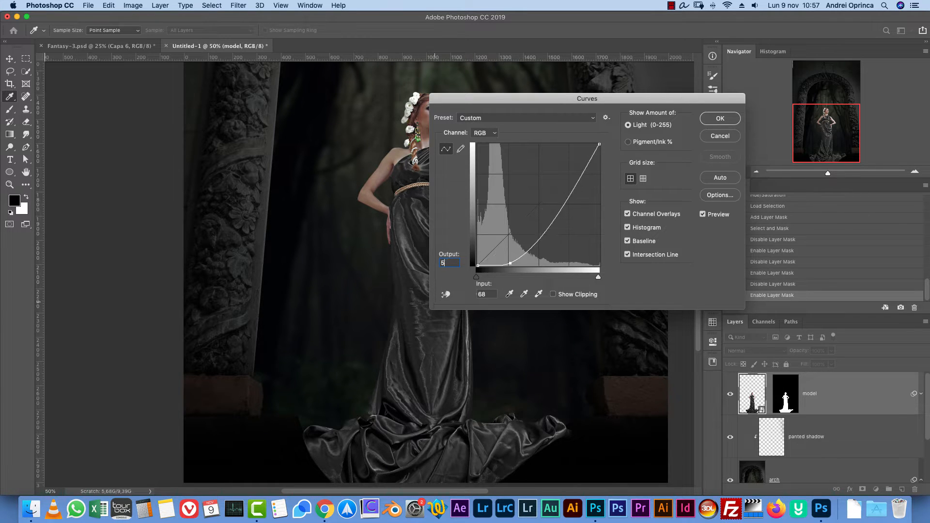
pyautogui.write('52')
pyautogui.press('Tab')
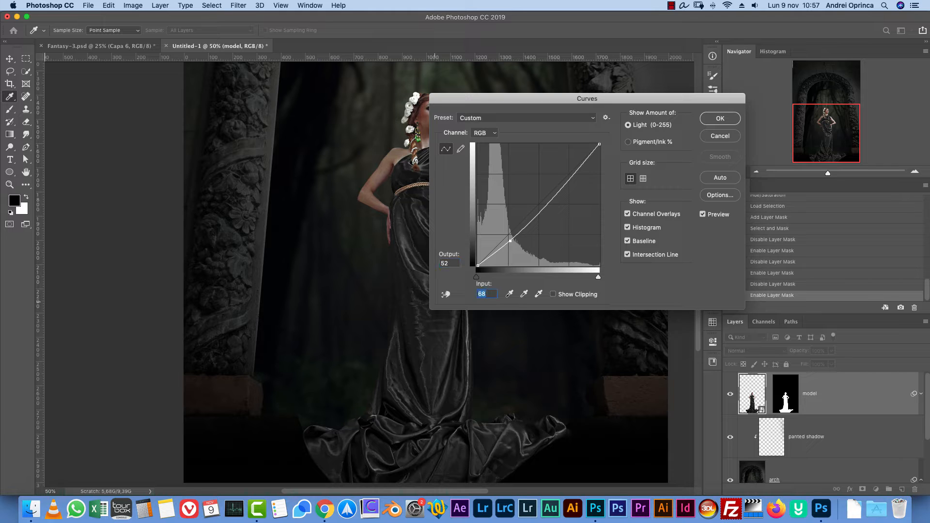
pyautogui.write('91')
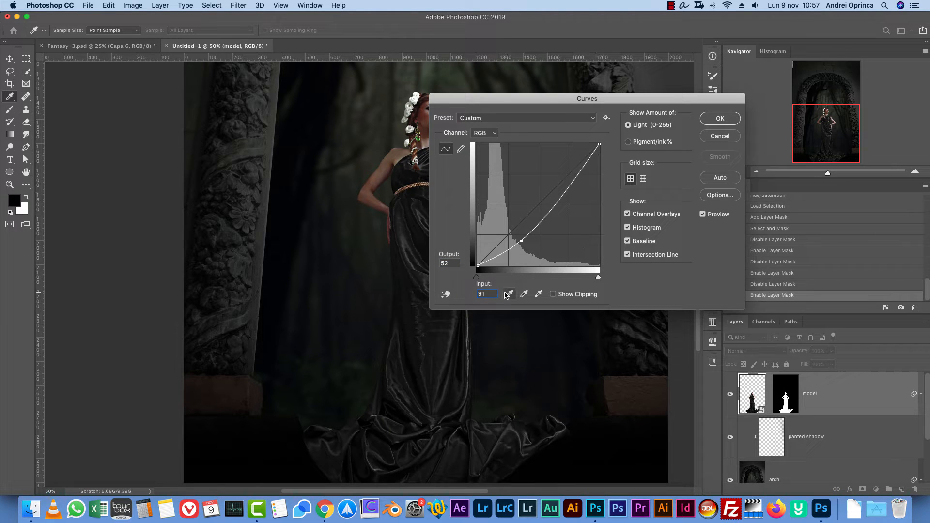
pyautogui.click(454, 262)
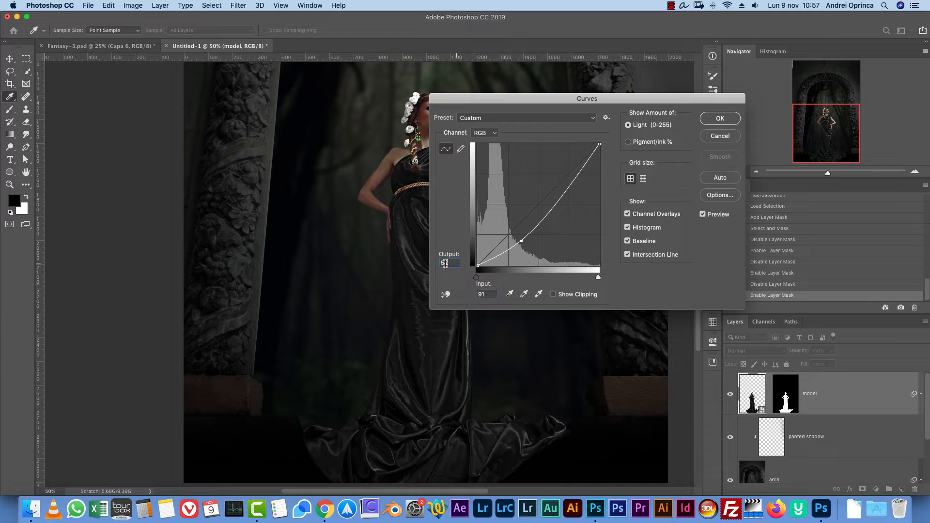
pyautogui.click(488, 293)
pyautogui.moveTo(620, 152); pyautogui.dragTo(596, 153)
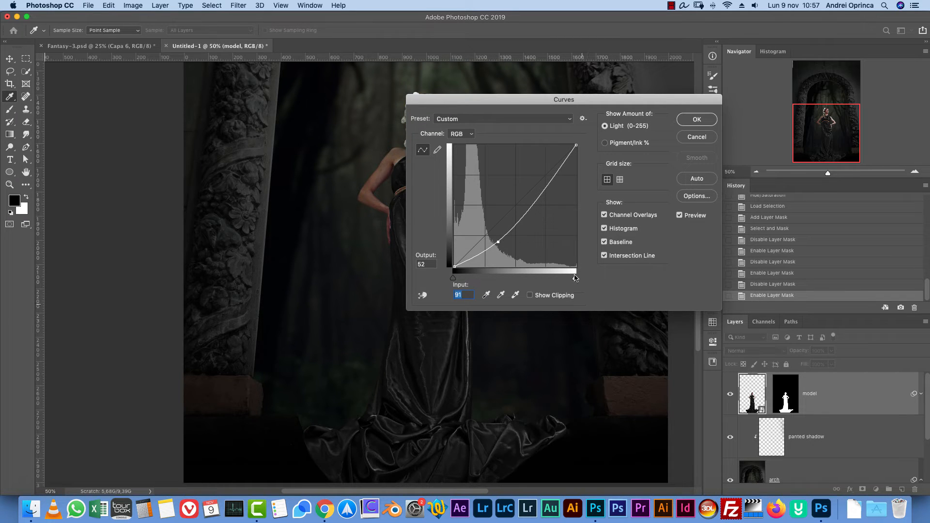
# - Add a highlight point to the model's curve with Input 206 and Output 175
pyautogui.click(548, 187)
pyautogui.doubleClick(432, 263)
pyautogui.doubleClick(460, 295)
pyautogui.doubleClick(427, 263)
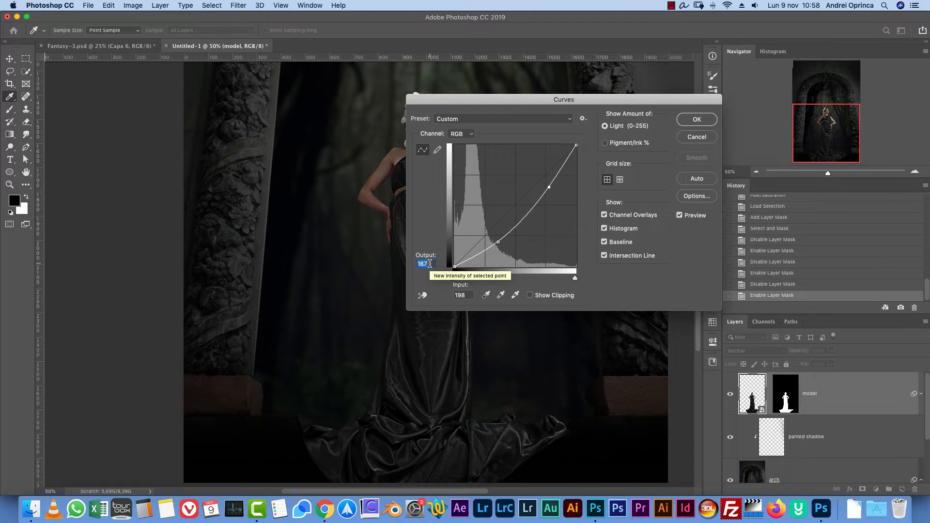
pyautogui.write('175')
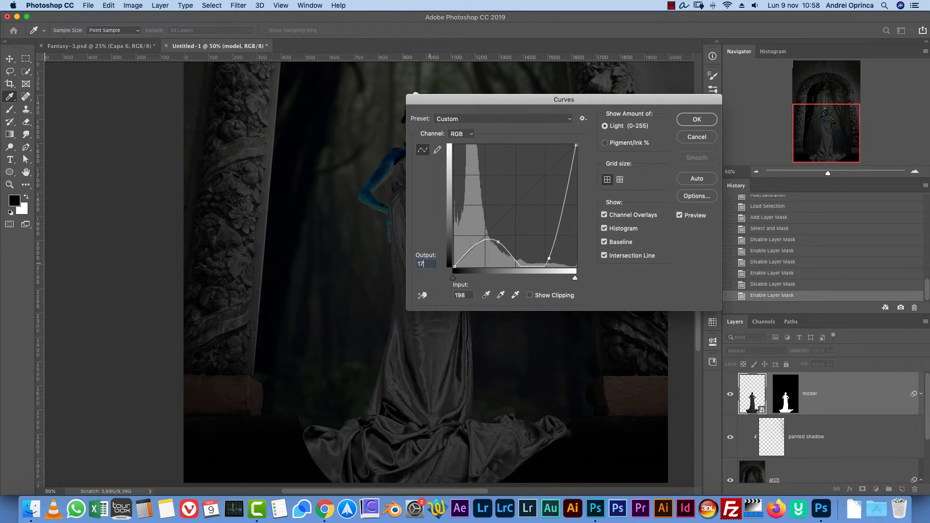
pyautogui.doubleClick(460, 295)
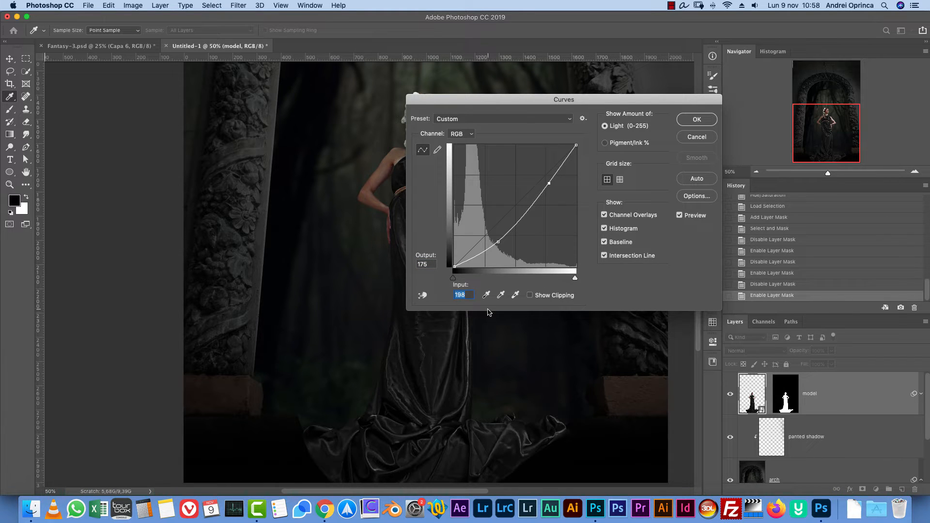
pyautogui.write('206')
# - Compare the model with the Curves preview off and on, and apply the adjustment
pyautogui.moveTo(647, 98); pyautogui.dragTo(706, 101)
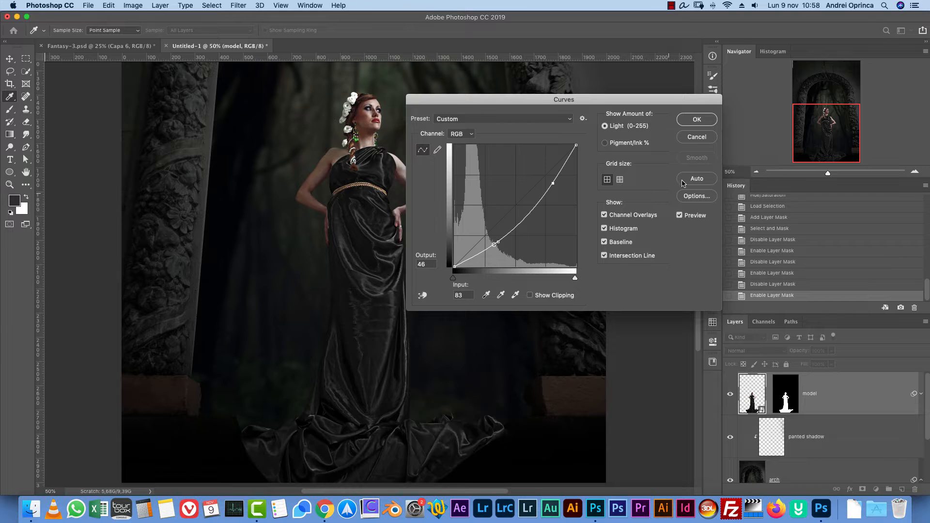
pyautogui.click(679, 215)
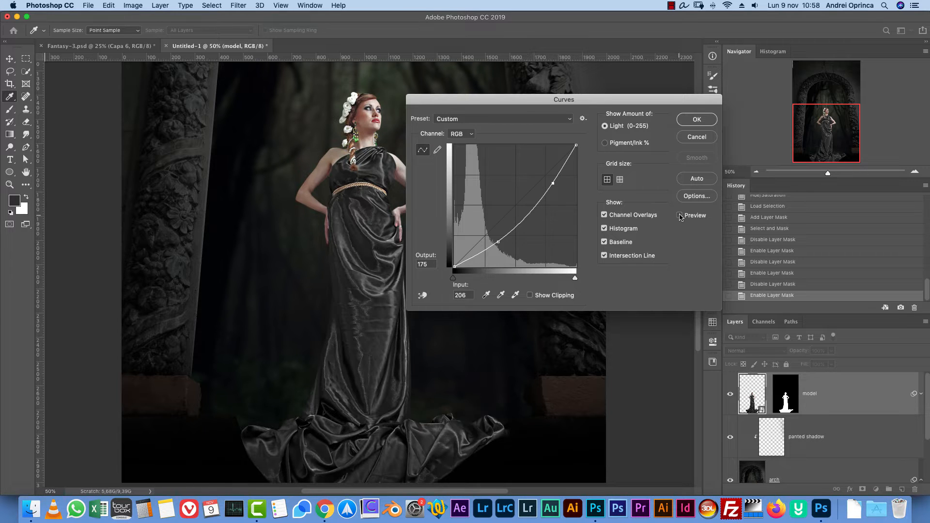
pyautogui.click(679, 216)
pyautogui.click(695, 120)
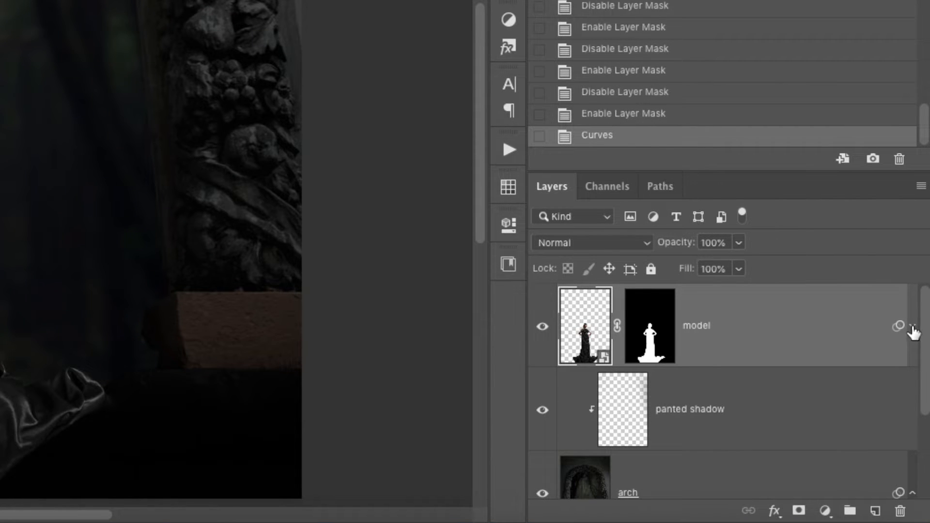
# - Expand the model layer's smart filters and set the Curves filter's blending opacity to 60%
pyautogui.click(912, 328)
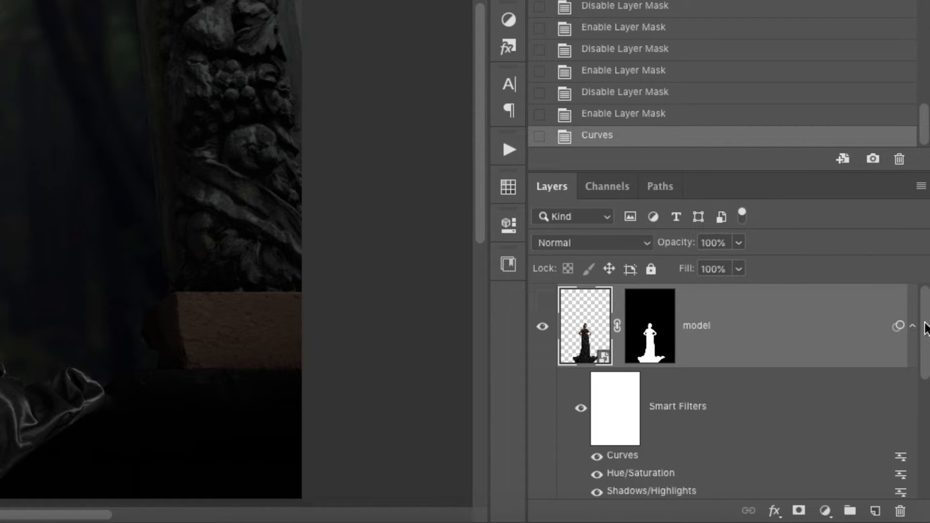
pyautogui.moveTo(928, 348)
pyautogui.mouseDown()
pyautogui.moveTo(927, 391)
pyautogui.moveTo(928, 347)
pyautogui.moveTo(927, 363)
pyautogui.mouseUp()
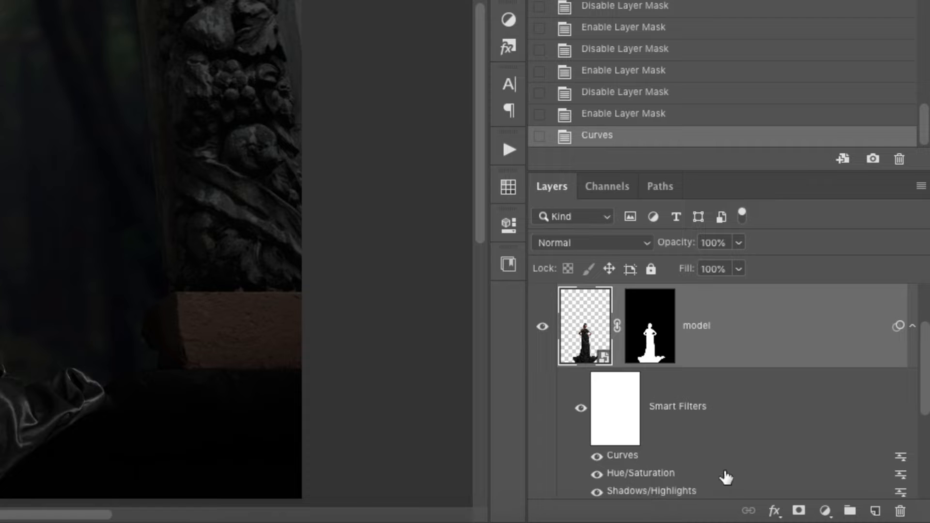
pyautogui.click(899, 458)
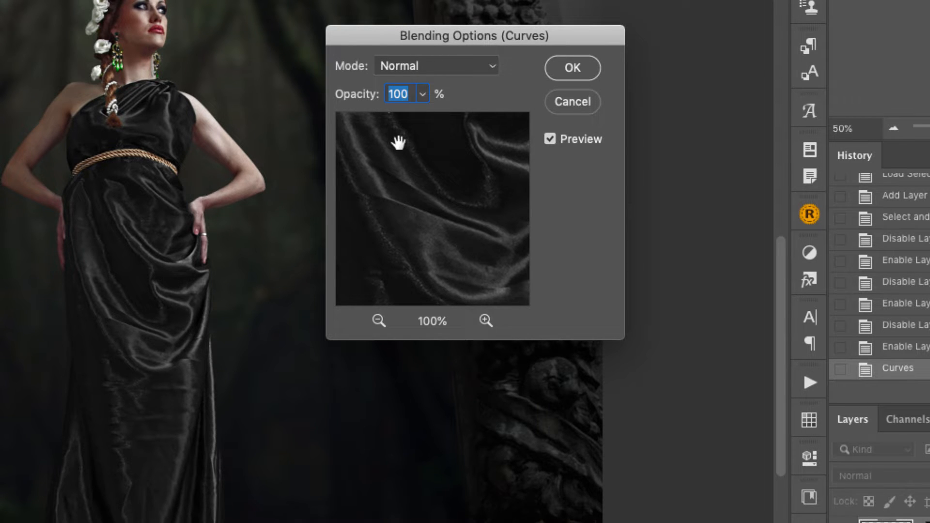
pyautogui.write('60')
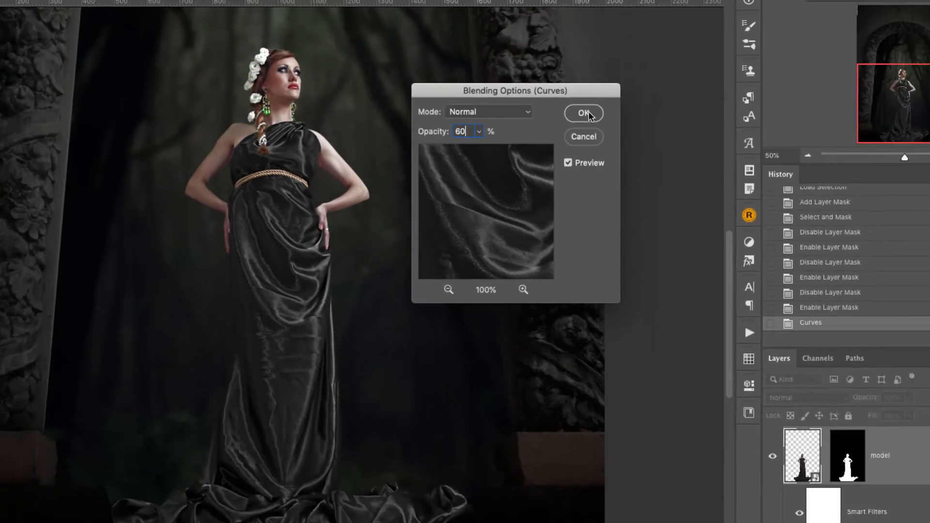
pyautogui.click(576, 70)
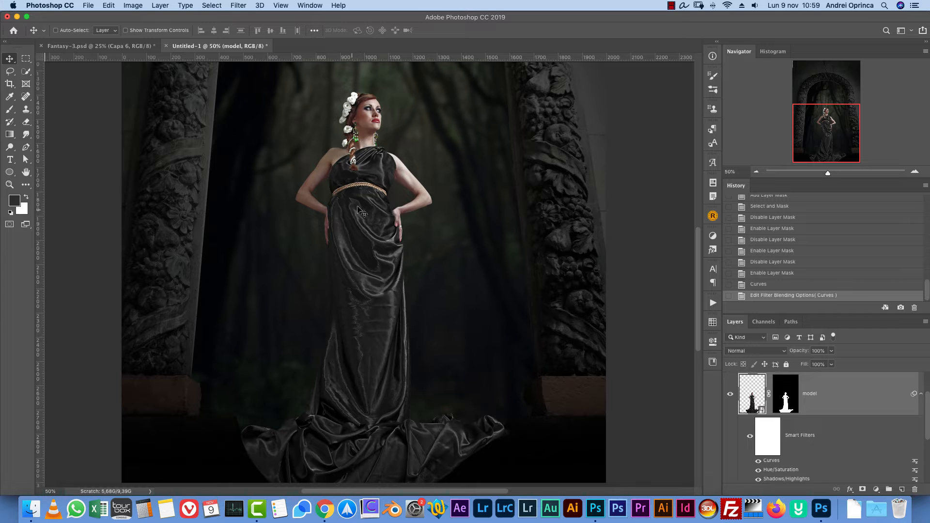
# - Select the model's smart filter mask and prepare a small black brush at 100% opacity and flow
pyautogui.click(766, 436)
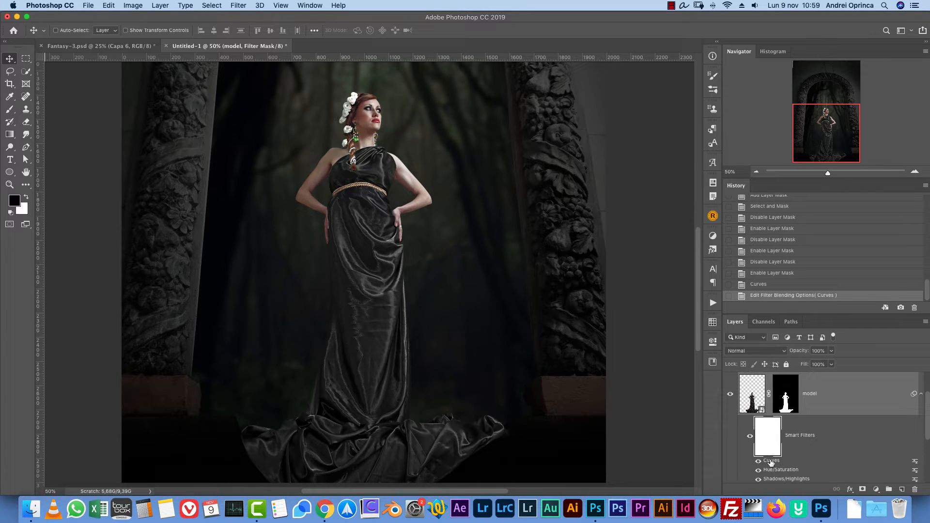
pyautogui.press('b')
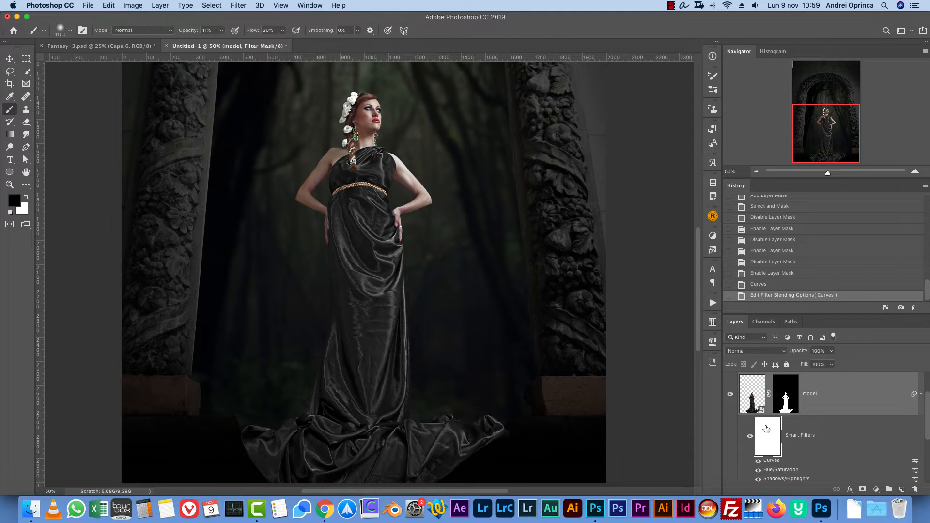
pyautogui.press('[')
pyautogui.press('[')
pyautogui.press('[')
pyautogui.press('[')
pyautogui.press('[')
pyautogui.press('[')
pyautogui.press('[')
pyautogui.press('[')
pyautogui.press('[')
pyautogui.press('[')
pyautogui.press('[')
pyautogui.press('[')
pyautogui.press('[')
pyautogui.press('[')
pyautogui.press('[')
pyautogui.press(']')
pyautogui.press(']')
pyautogui.press(']')
pyautogui.press(']')
# - Try painting black on the smart filter mask over the dress's hip, undo the strokes and dismiss the reminder notification
pyautogui.moveTo(336, 219)
pyautogui.mouseDown()
pyautogui.moveTo(341, 251)
pyautogui.moveTo(340, 223)
pyautogui.moveTo(335, 230)
pyautogui.mouseUp()
pyautogui.press('super+z')
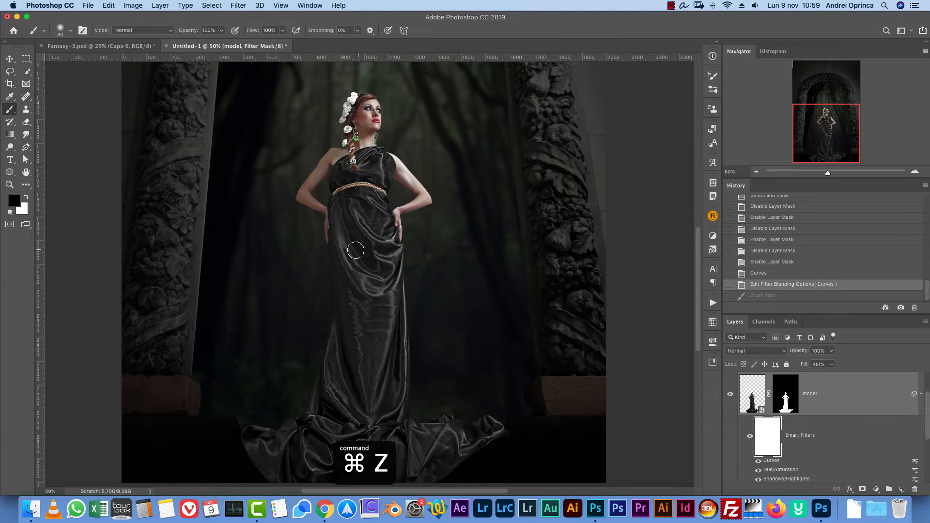
pyautogui.moveTo(333, 212)
pyautogui.mouseDown()
pyautogui.moveTo(358, 269)
pyautogui.moveTo(352, 239)
pyautogui.mouseUp()
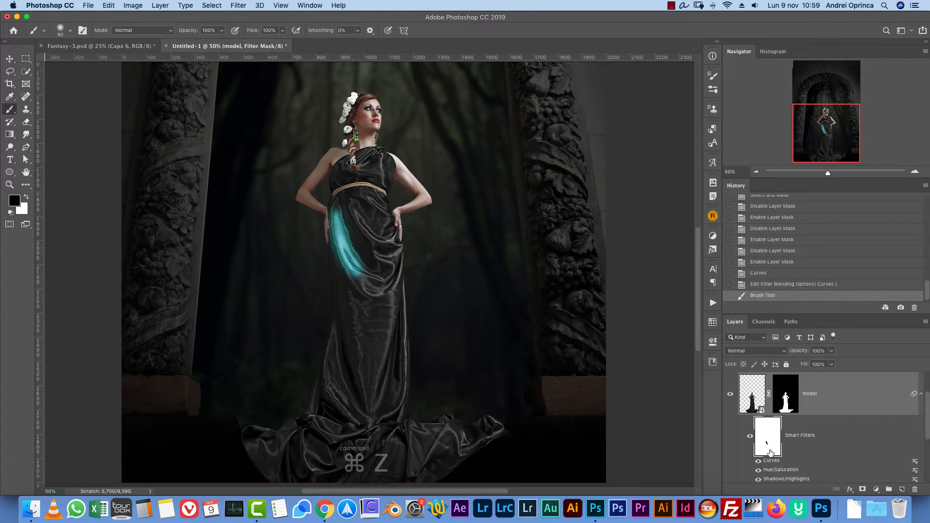
pyautogui.press('super+z')
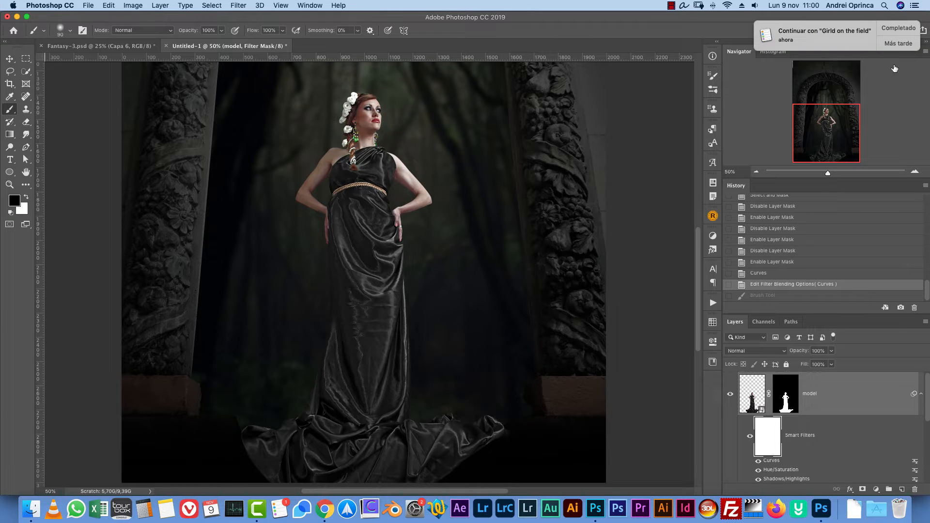
pyautogui.click(894, 30)
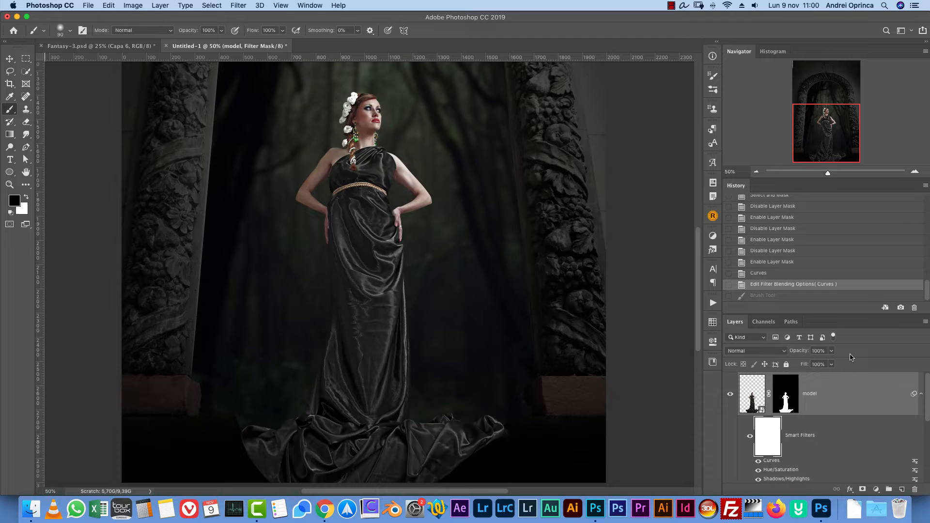
# - Add a black-to-white Gradient Overlay to the model layer in Multiply mode at 100% opacity with a 90° angle
pyautogui.moveTo(825, 137); pyautogui.dragTo(827, 146)
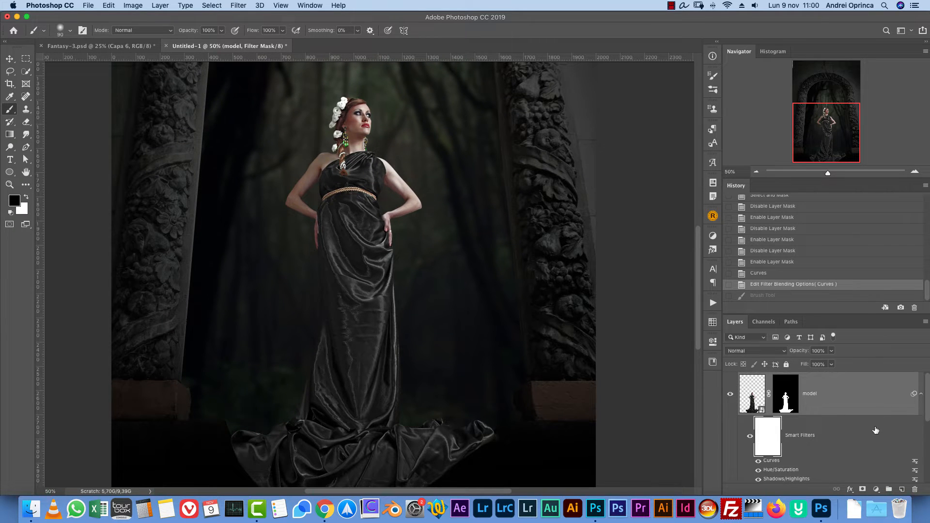
pyautogui.scroll(-5, 526, 266)
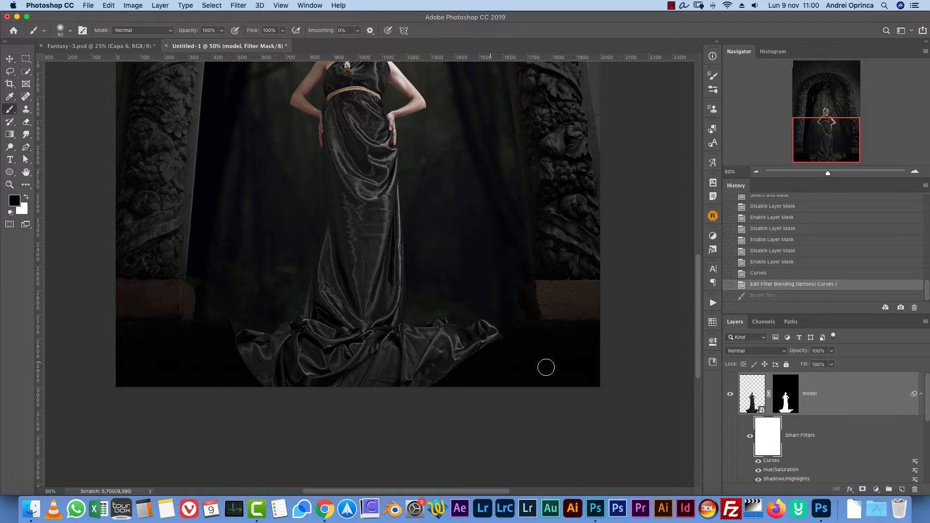
pyautogui.doubleClick(870, 391)
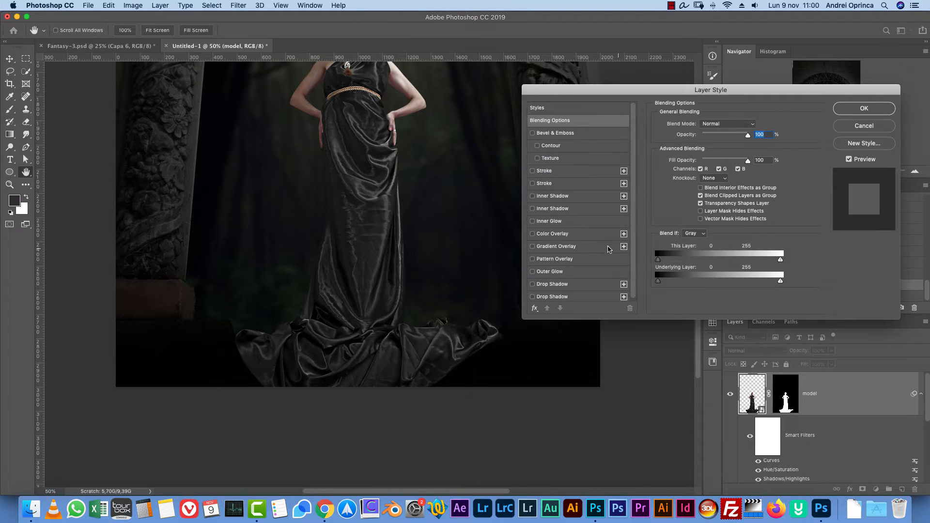
pyautogui.click(552, 247)
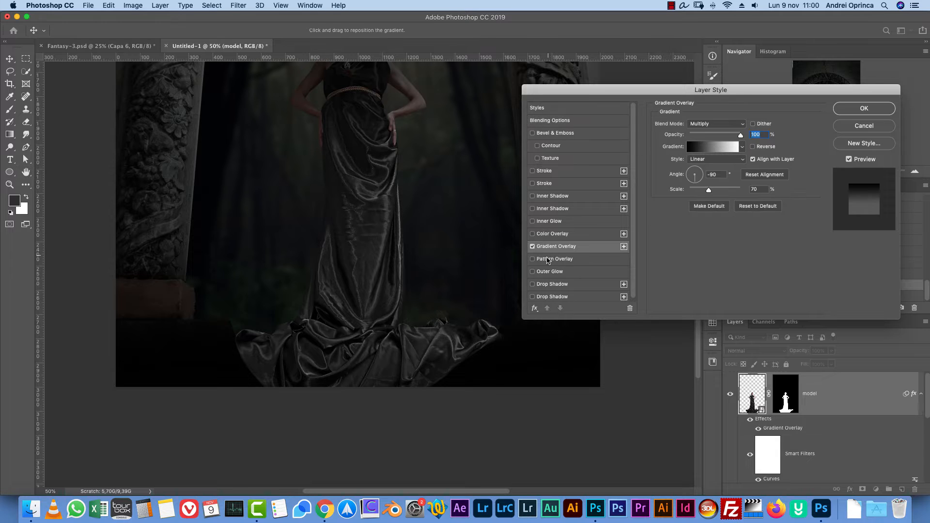
pyautogui.scroll(5, 452, 326)
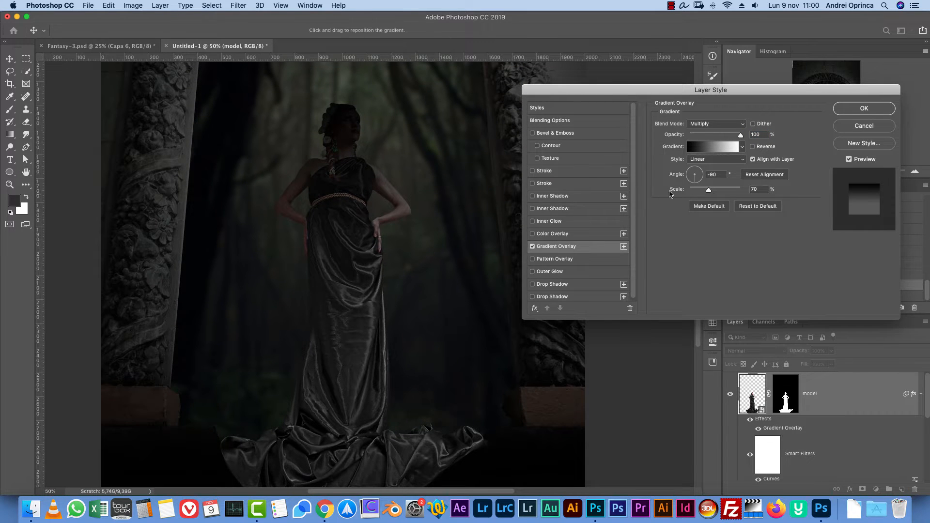
pyautogui.moveTo(692, 183); pyautogui.dragTo(694, 166)
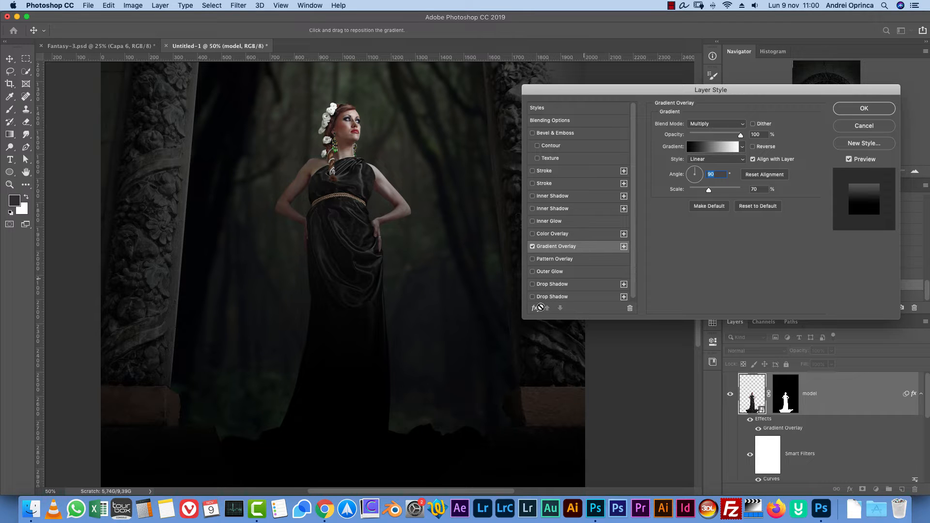
# - Reposition the gradient down toward the dress's train, widen its scale and apply the layer style
pyautogui.moveTo(384, 230); pyautogui.dragTo(383, 392)
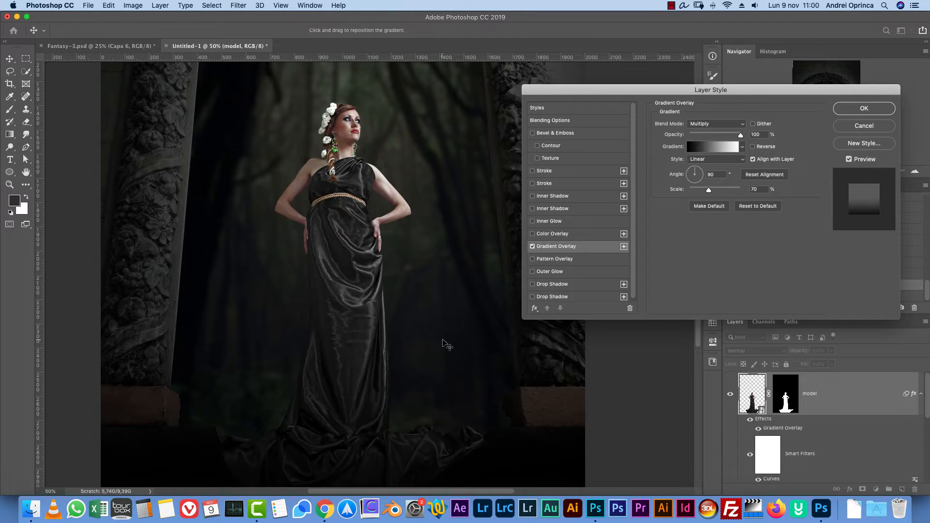
pyautogui.scroll(-4, 456, 270)
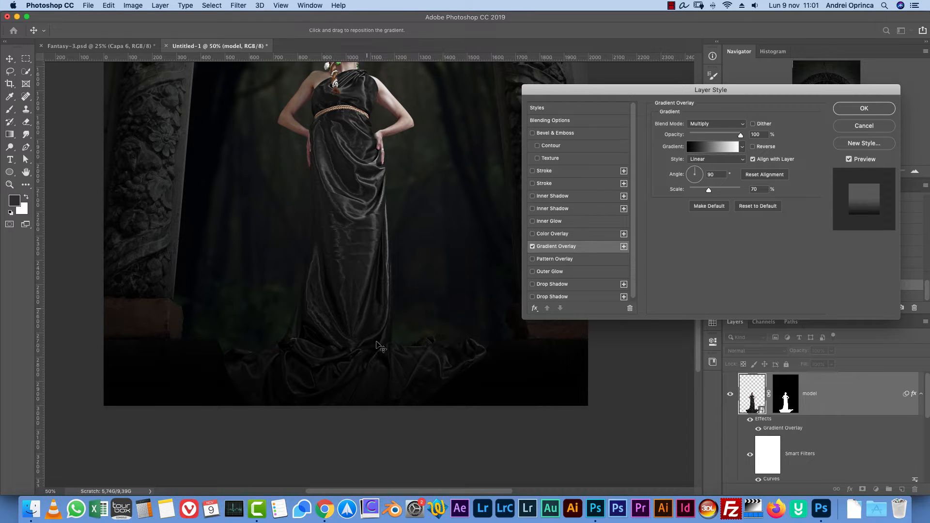
pyautogui.click(722, 190)
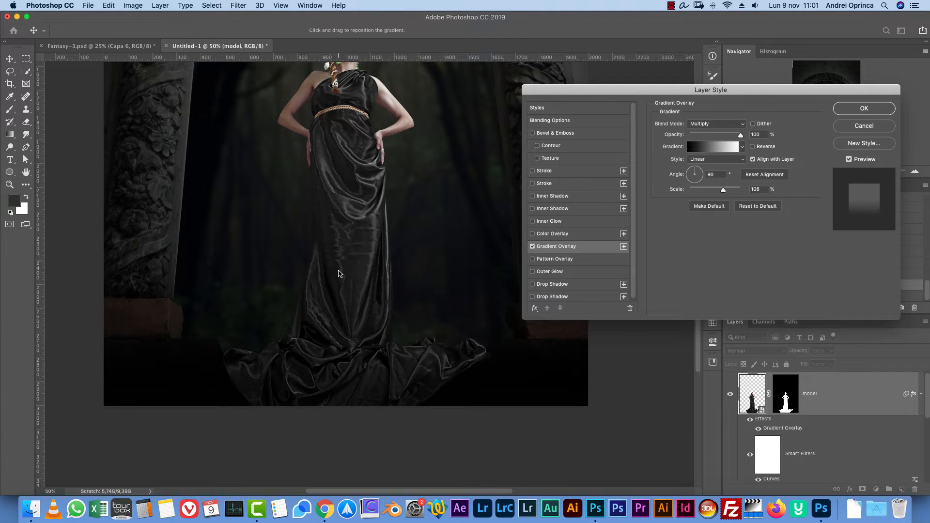
pyautogui.moveTo(722, 189); pyautogui.dragTo(713, 192)
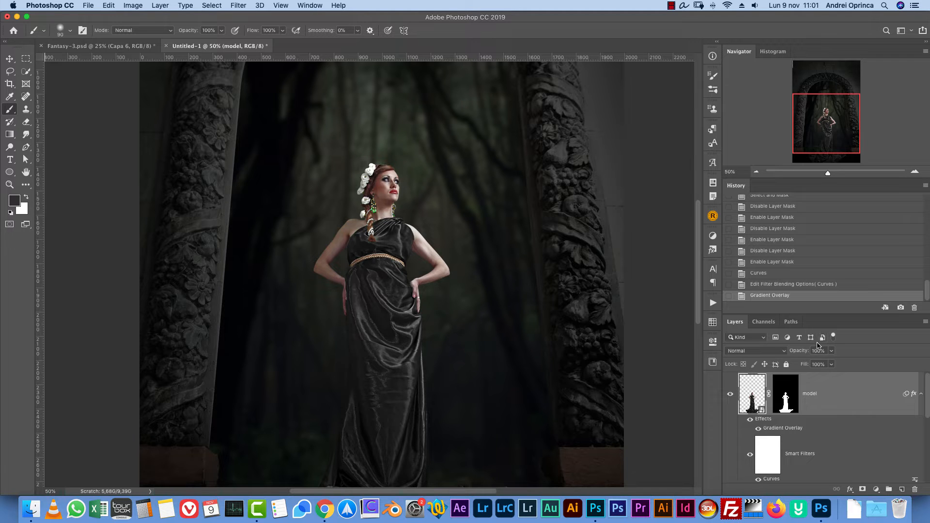
pyautogui.click(756, 172)
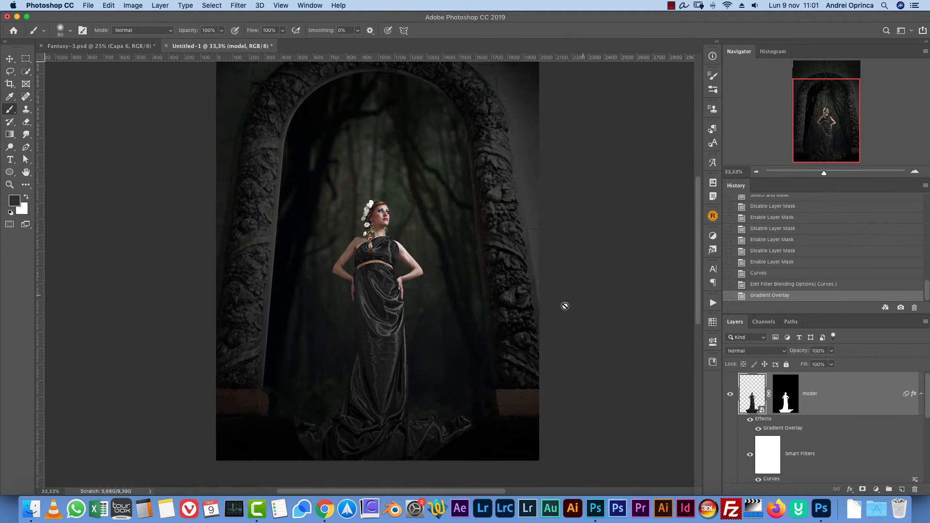
# - Open the ornate picture frames image Depositphotos_48084835_xl-2015.jpg from the Fantasy 3 folder
pyautogui.press('cmd+o')
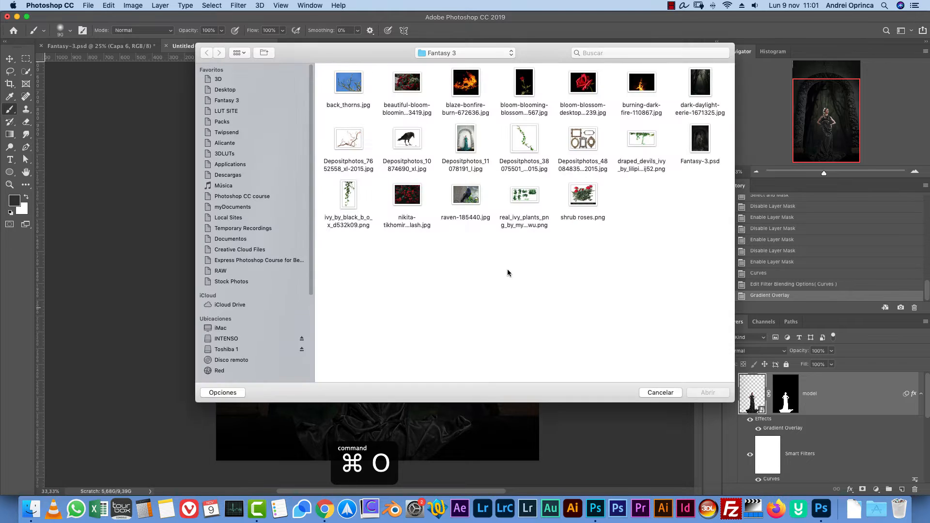
pyautogui.click(582, 138)
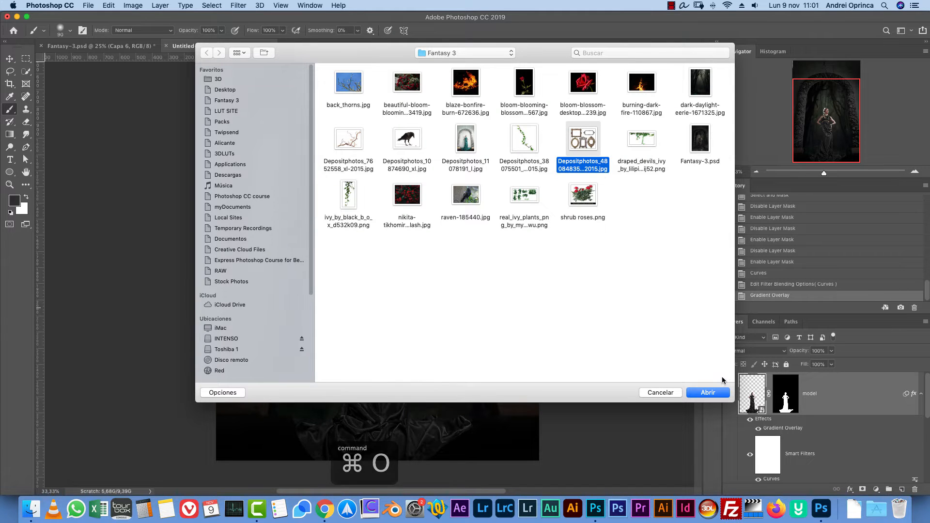
pyautogui.click(719, 395)
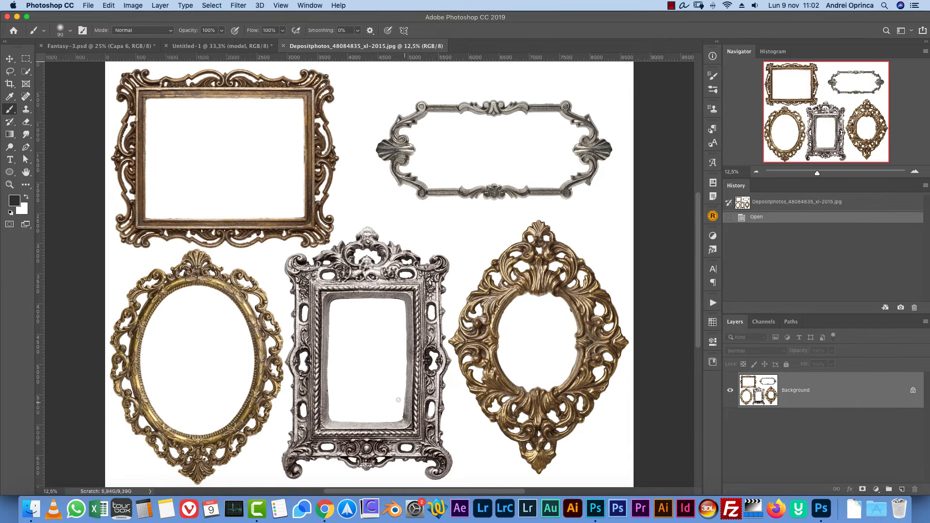
# - Examine the oval gold frame's edges and ornament detail at 100% and as a whole
pyautogui.press('super+1')
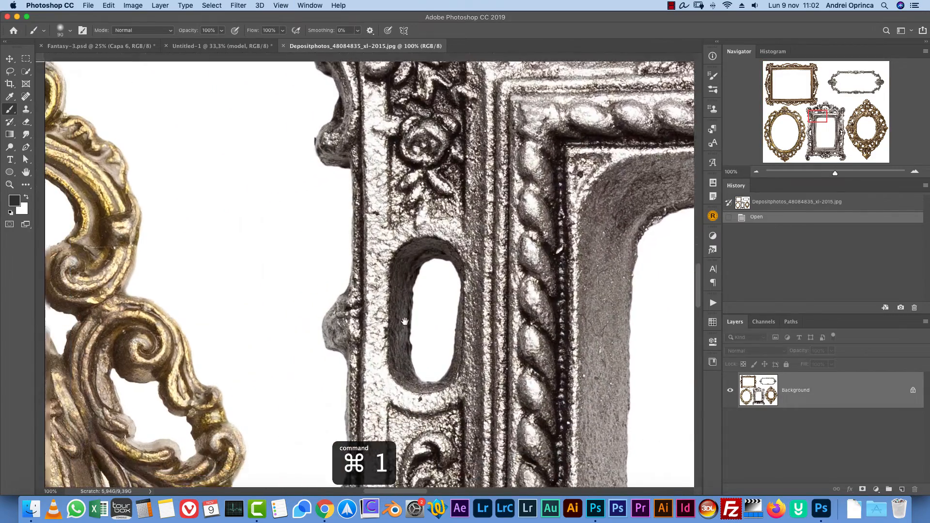
pyautogui.moveTo(404, 321); pyautogui.dragTo(778, 311)
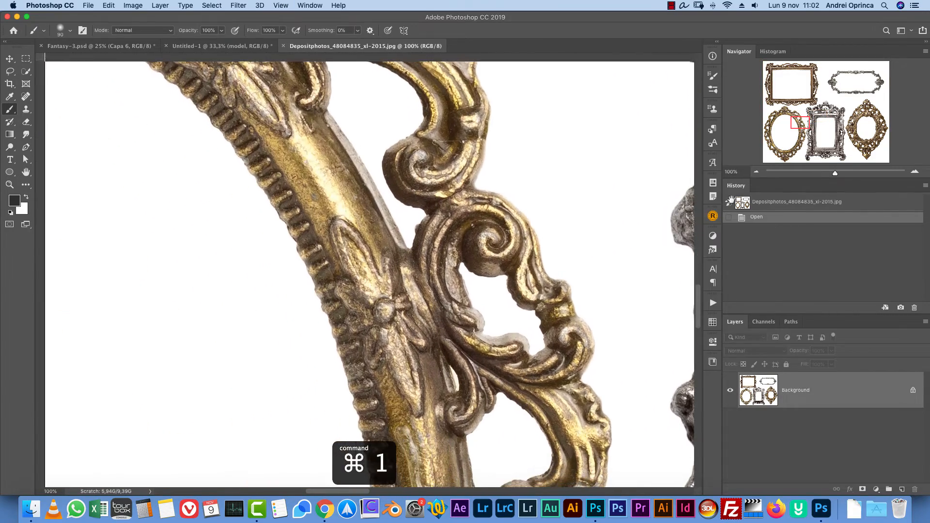
pyautogui.click(756, 174)
pyautogui.click(756, 173)
pyautogui.click(756, 174)
pyautogui.click(755, 173)
pyautogui.click(756, 174)
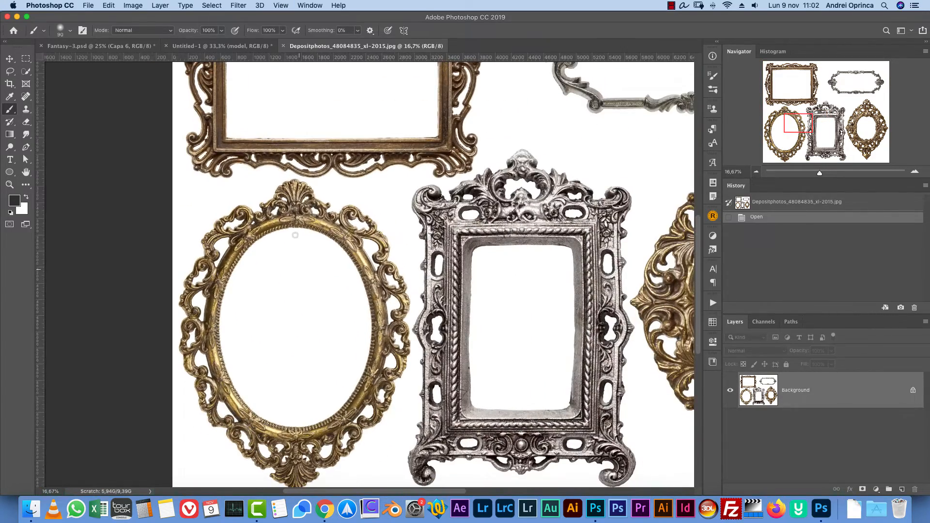
pyautogui.moveTo(382, 289); pyautogui.dragTo(489, 203)
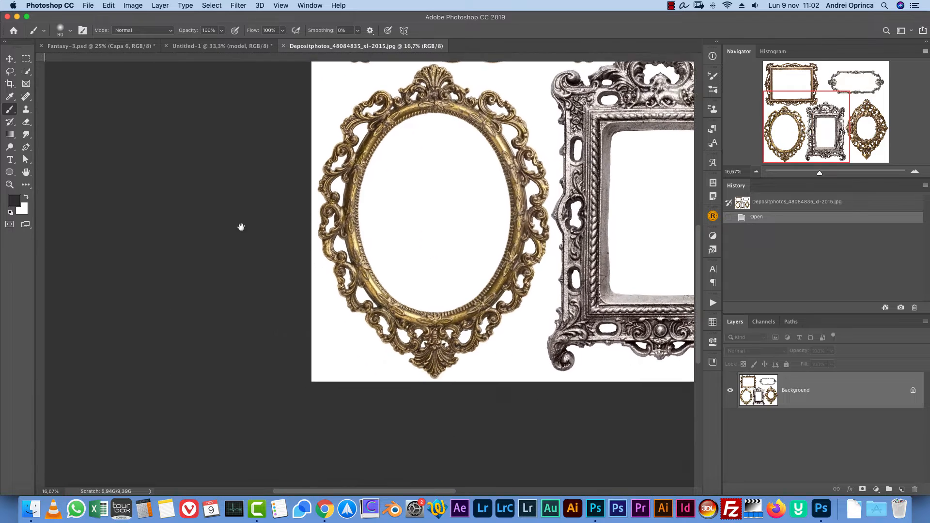
# - Switch to the Magic Wand tool, turn off Contiguous and test the selection on the white inside the oval frame
pyautogui.click(26, 72)
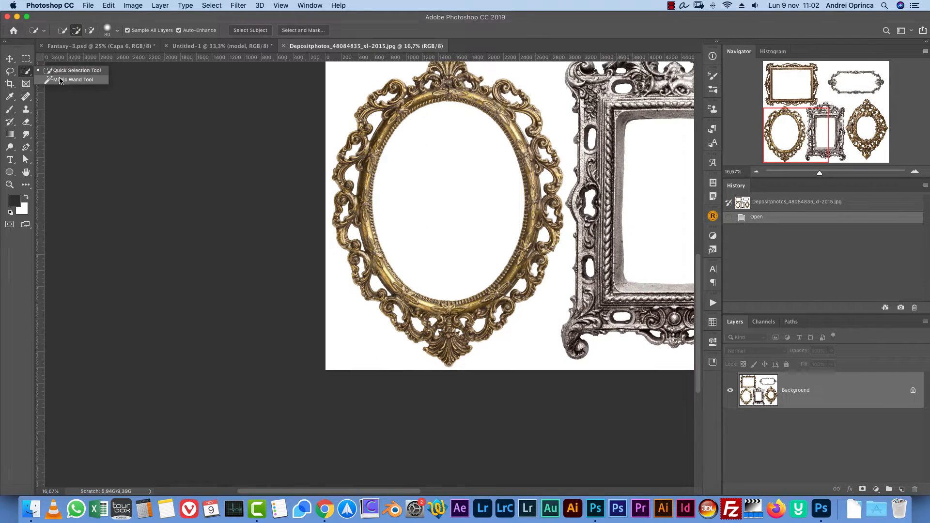
pyautogui.click(63, 80)
pyautogui.moveTo(535, 186); pyautogui.dragTo(432, 282)
pyautogui.press('super+r')
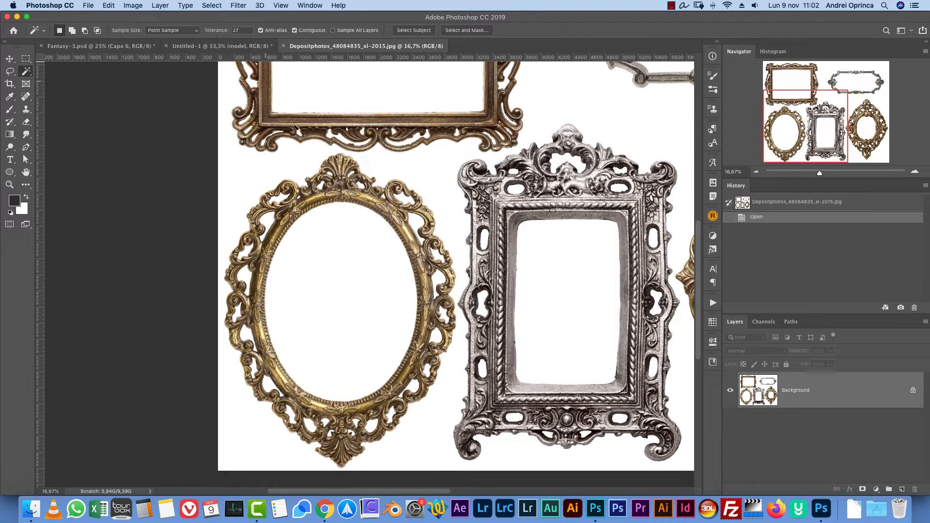
pyautogui.click(295, 31)
pyautogui.doubleClick(364, 286)
# - Select the white background around the oval frame with the Magic Wand, check the gilded edge and lower the tolerance
pyautogui.press('super+1')
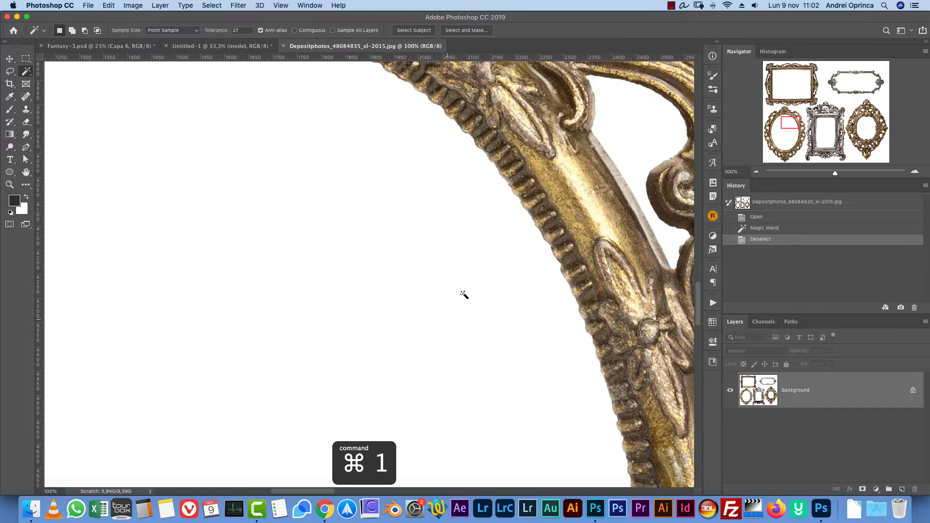
pyautogui.click(451, 280)
pyautogui.moveTo(511, 193); pyautogui.dragTo(412, 322)
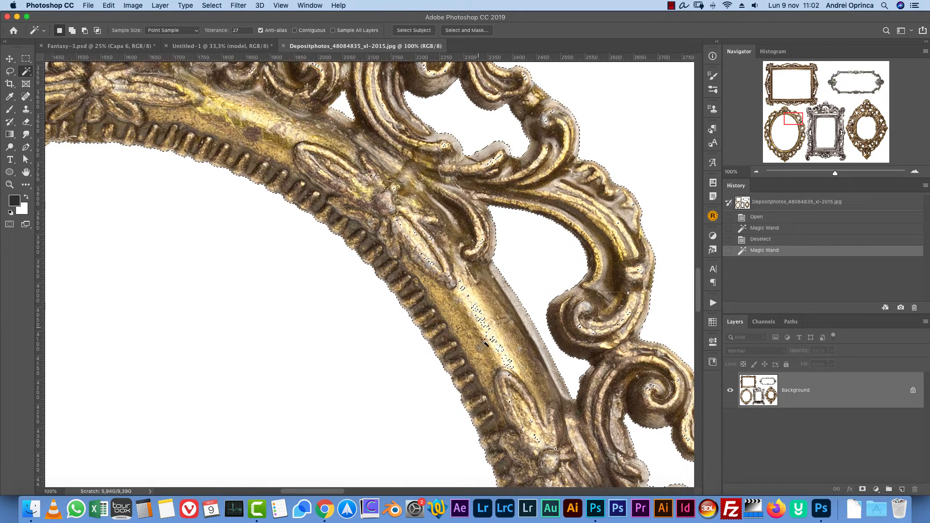
pyautogui.moveTo(223, 33); pyautogui.dragTo(217, 33)
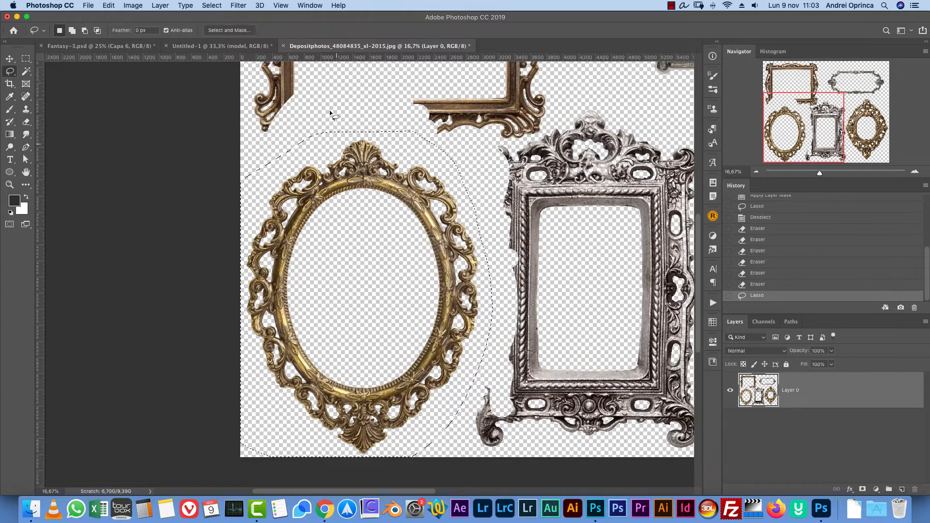
# - Collapse the model layer's effects in Untitled-1 and paste the cut-out oval frame directly above the panted shadow layer
pyautogui.click(220, 46)
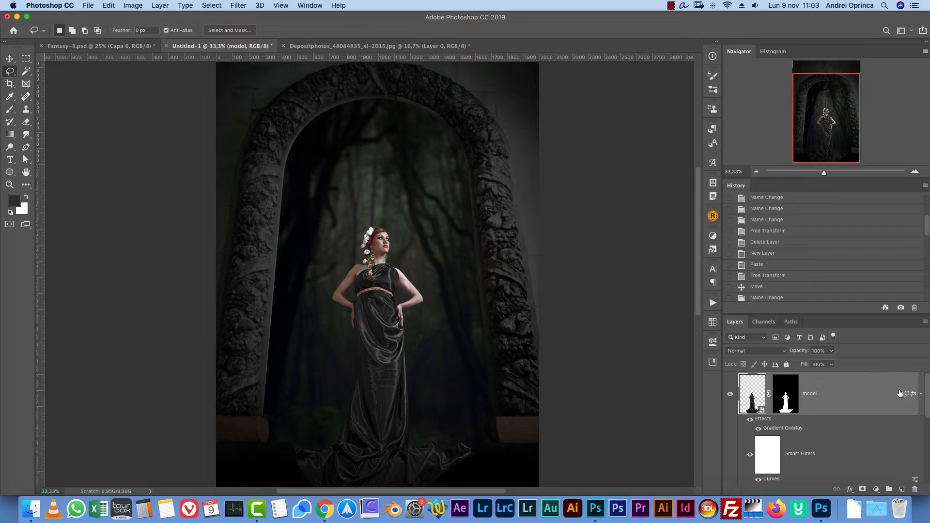
pyautogui.click(921, 393)
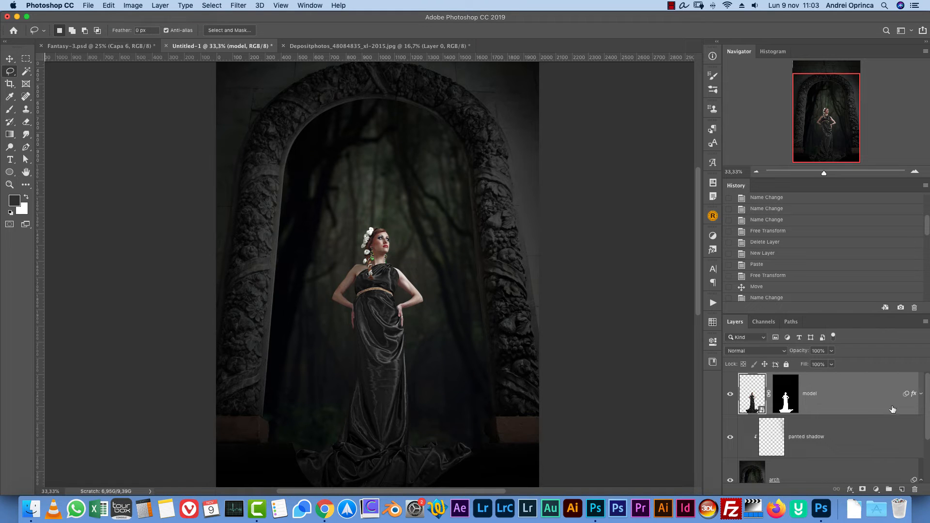
pyautogui.click(869, 438)
pyautogui.press('super+v')
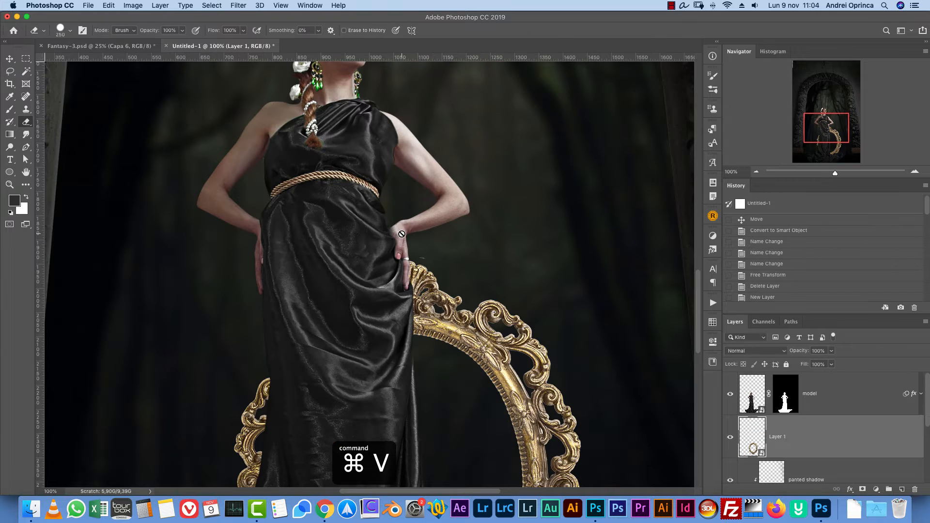
# - Check the pasted frame behind the model and rename its layer to frame
pyautogui.scroll(-3, 404, 230)
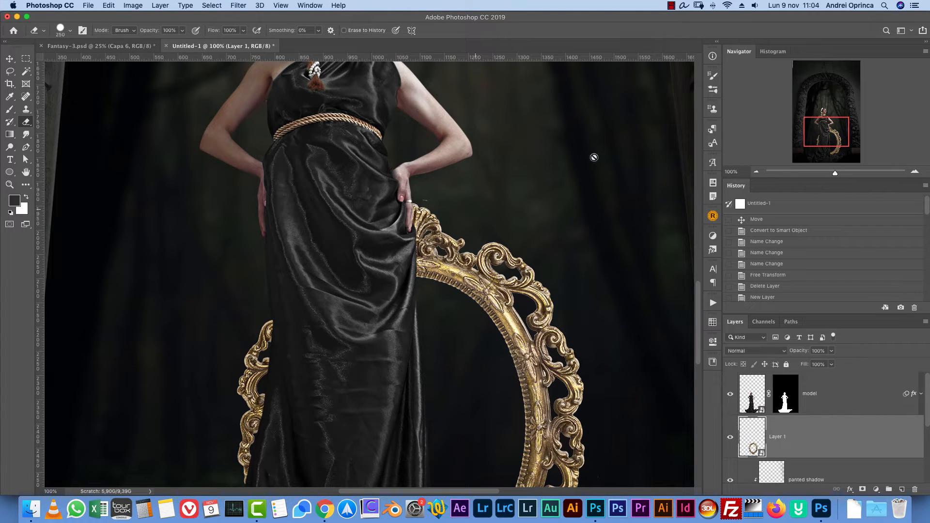
pyautogui.click(755, 171)
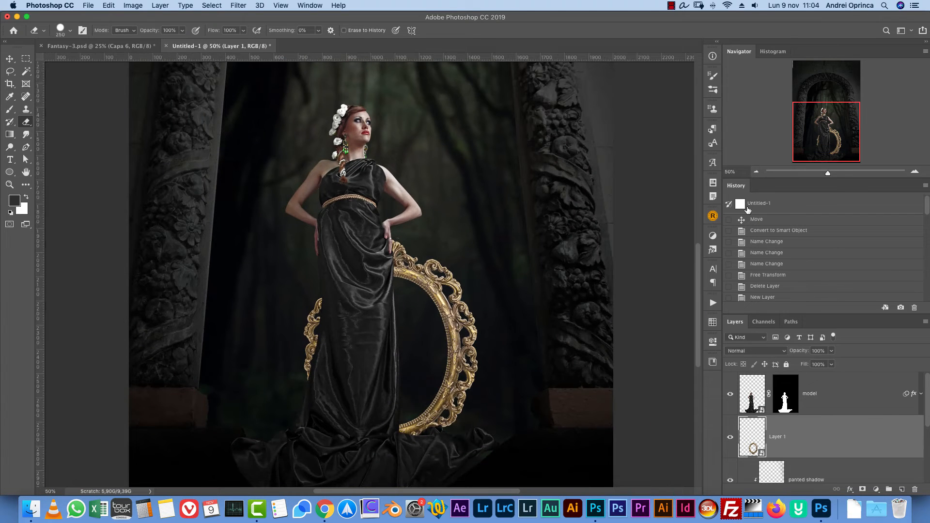
pyautogui.doubleClick(777, 437)
pyautogui.write('frame')
pyautogui.press('Return')
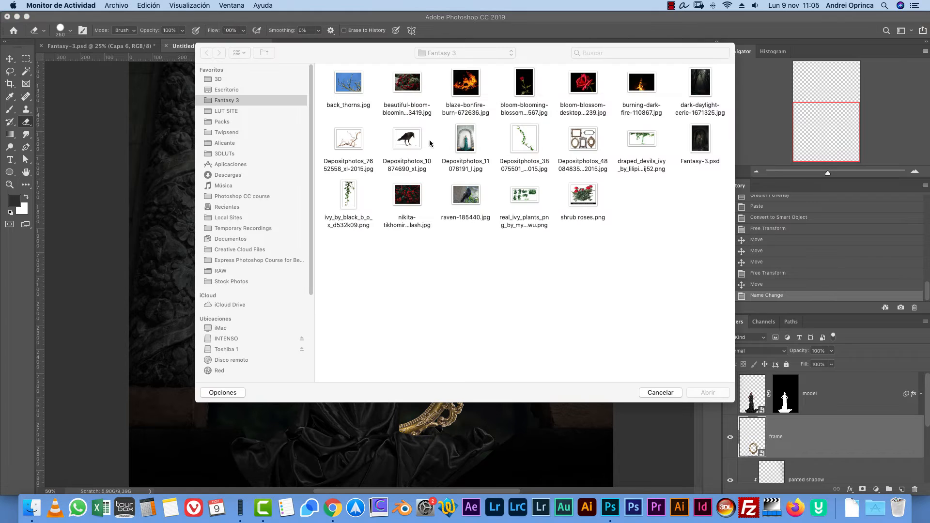
# - Preview the crow photo Depositphotos_10874690_xl.jpg among the Fantasy 3 stock images
pyautogui.click(406, 139)
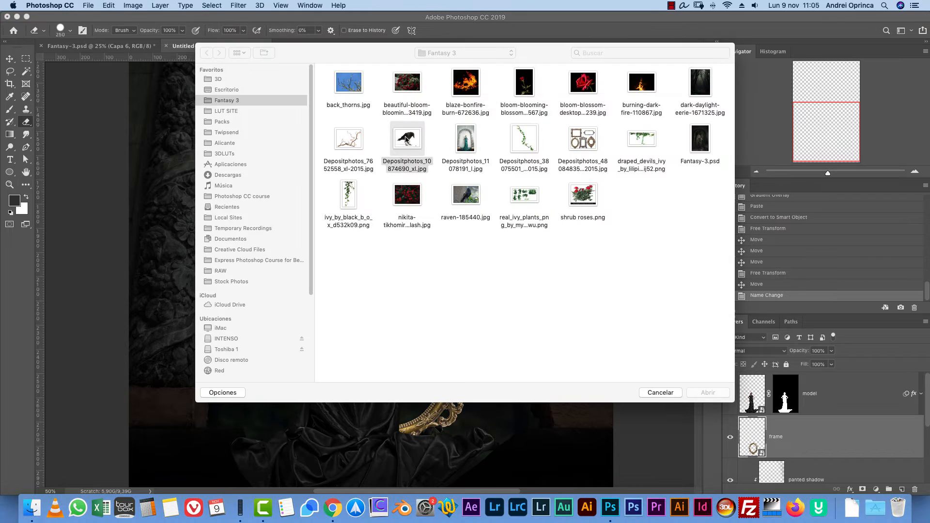
pyautogui.press('space')
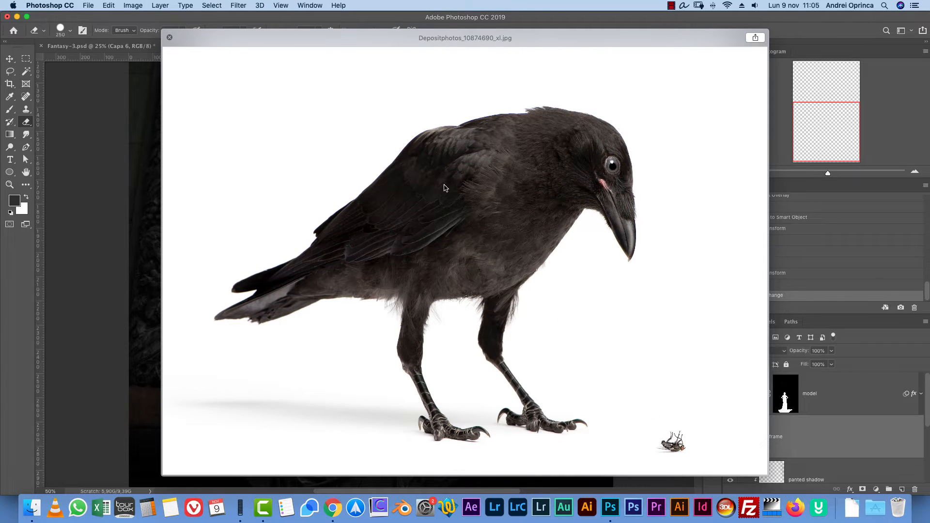
pyautogui.press('space')
pyautogui.click(468, 200)
pyautogui.click(424, 152)
pyautogui.press('space')
pyautogui.press('space')
# - Preview the raven photo raven-185440.jpg and open it
pyautogui.click(460, 213)
pyautogui.press('space')
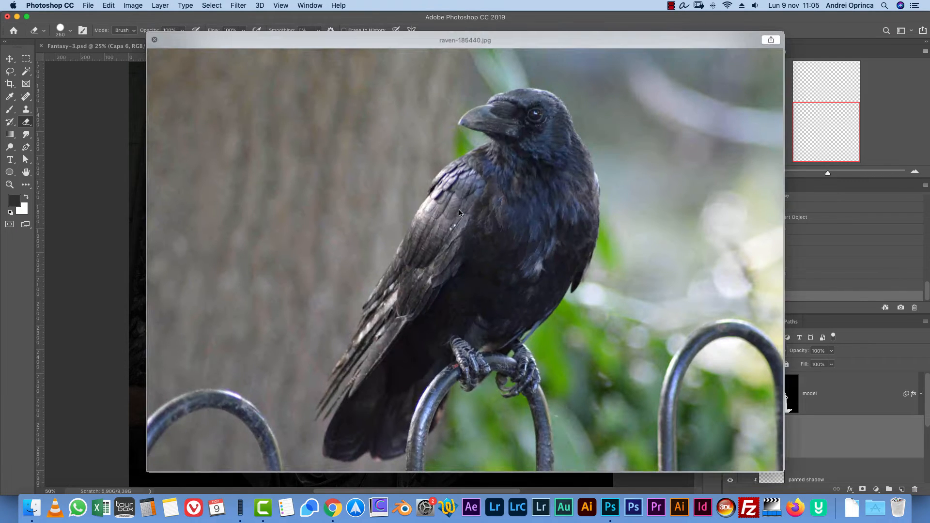
pyautogui.press('space')
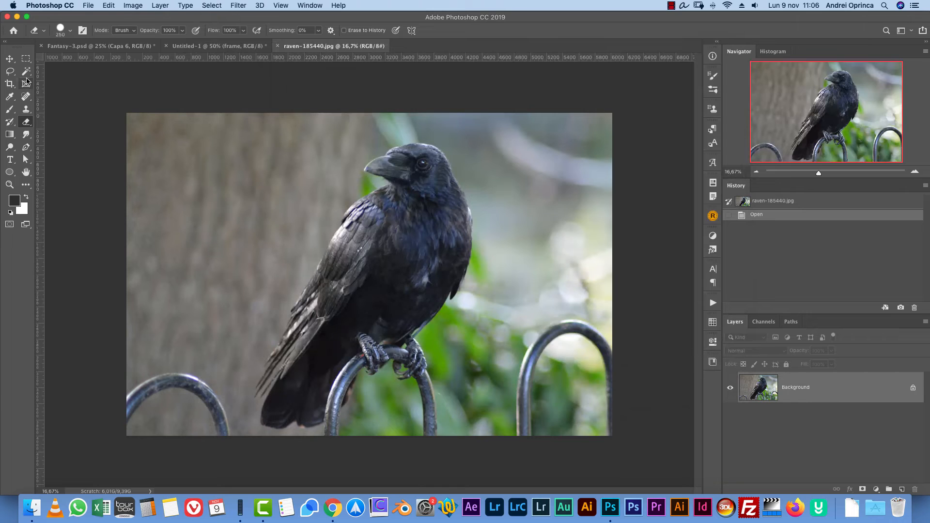
# - Select the whole raven from its head to its tail with the Quick Selection tool
pyautogui.click(27, 72)
pyautogui.click(49, 71)
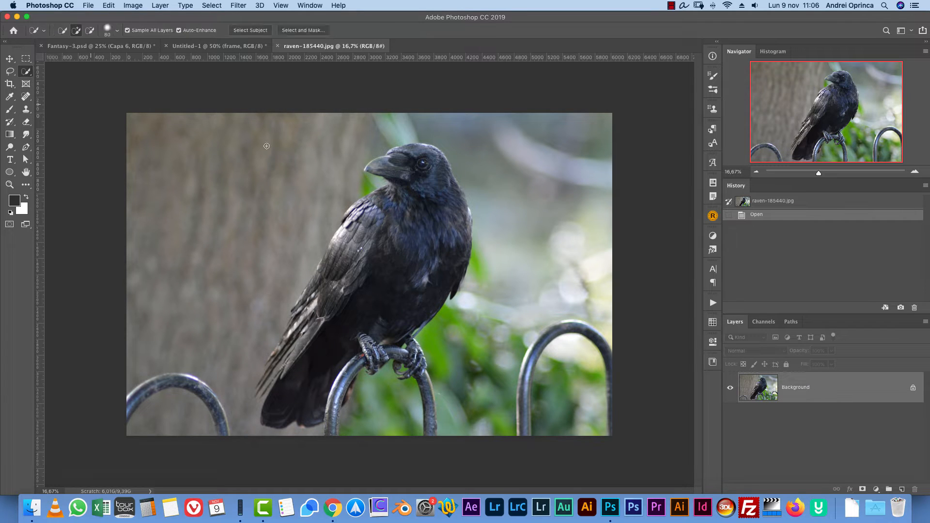
pyautogui.moveTo(402, 157)
pyautogui.mouseDown()
pyautogui.moveTo(388, 279)
pyautogui.moveTo(295, 363)
pyautogui.moveTo(305, 339)
pyautogui.moveTo(295, 347)
pyautogui.moveTo(260, 393)
pyautogui.mouseUp()
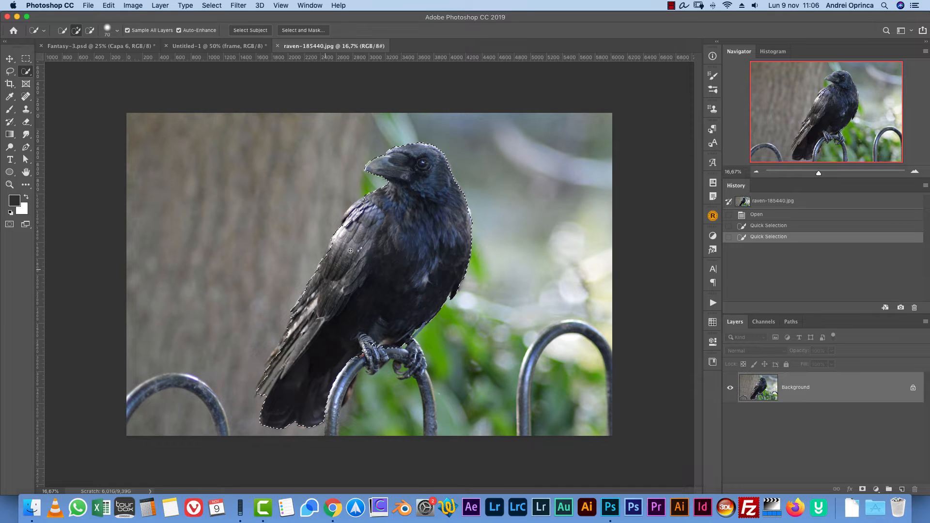
# - Cut the raven out of its background with an applied layer mask and paste it into the Untitled-1 composition
pyautogui.moveTo(339, 251)
pyautogui.mouseDown()
pyautogui.moveTo(334, 245)
pyautogui.moveTo(326, 259)
pyautogui.mouseUp()
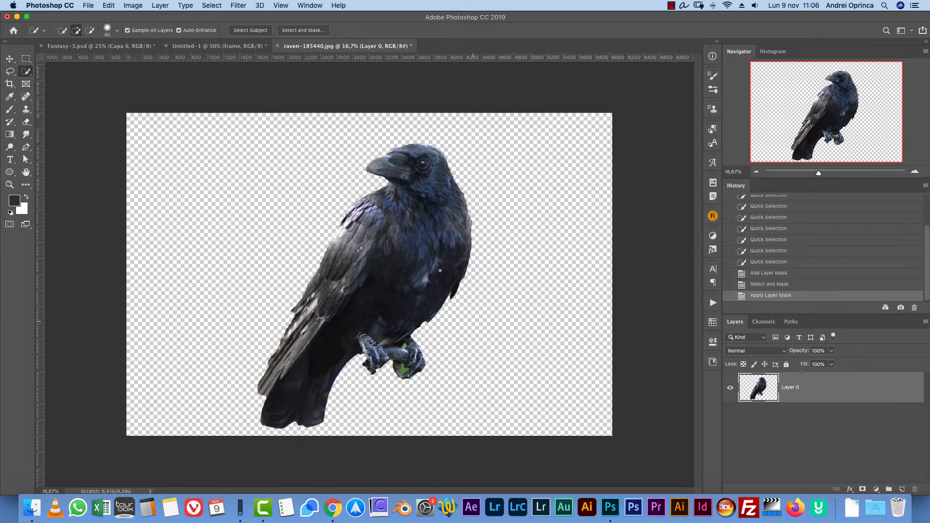
pyautogui.press('super+a')
pyautogui.press('super+c')
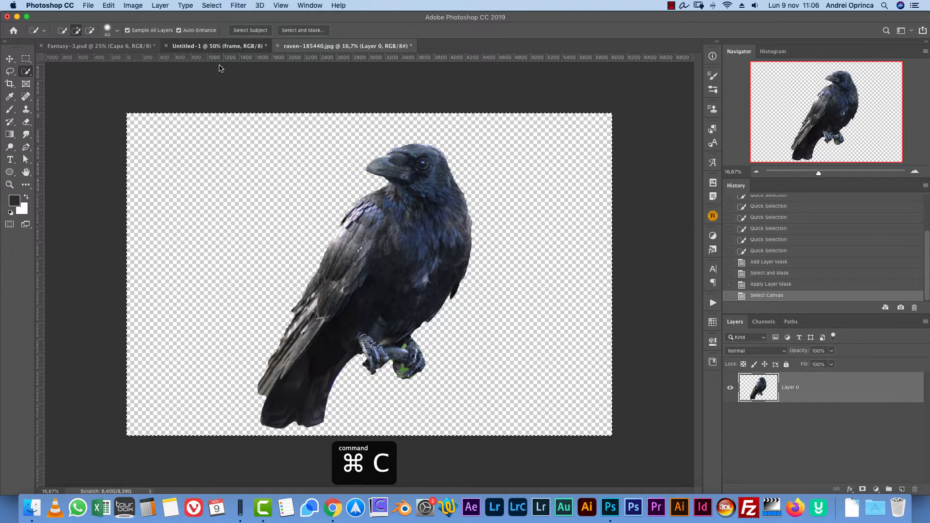
pyautogui.click(216, 47)
pyautogui.press('super+v')
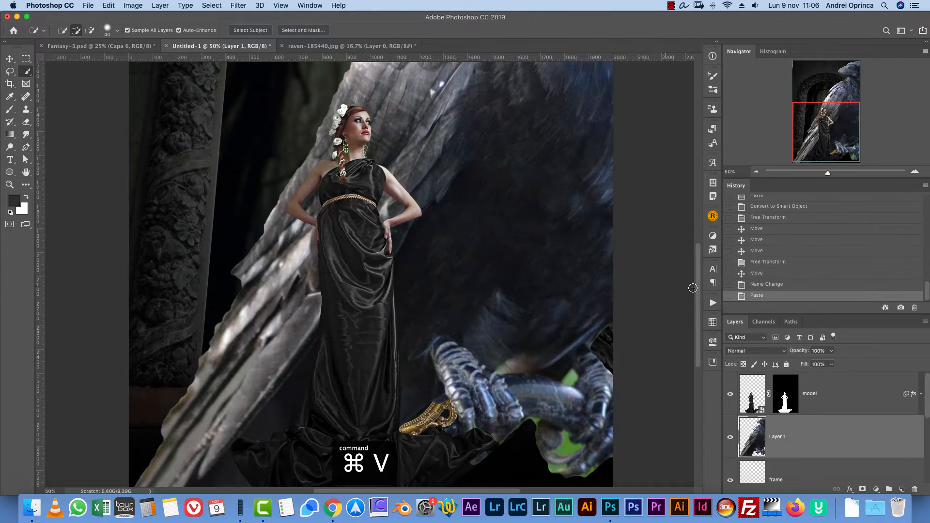
# - Scale the pasted raven down to about 19% and place it above the frame beside the model's elbow
pyautogui.click(755, 171)
pyautogui.press('super+t')
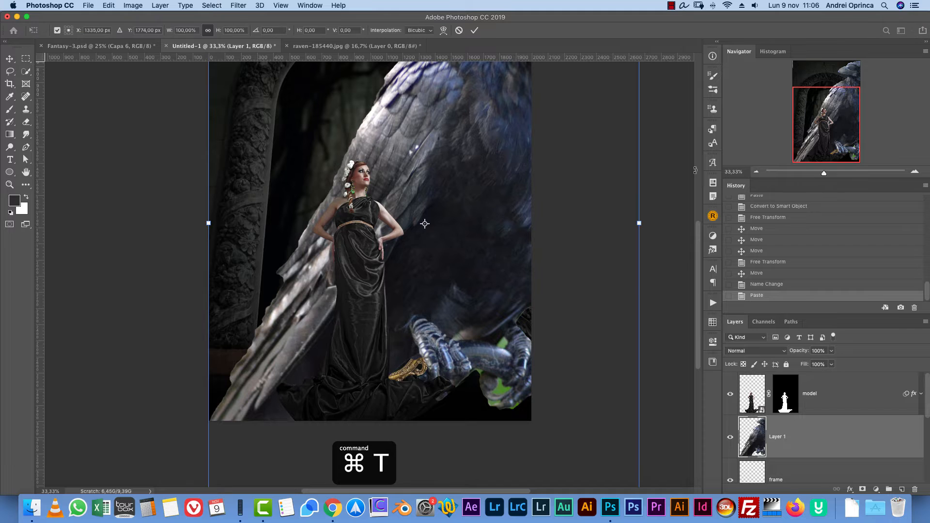
pyautogui.moveTo(637, 222); pyautogui.dragTo(421, 234)
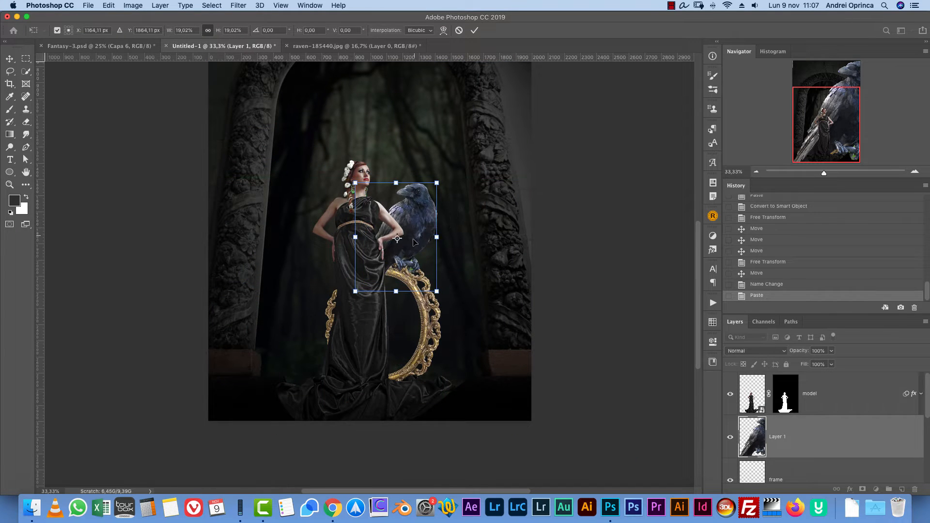
pyautogui.press('Return')
# - Fit the raven onto the frame's upper edge as a masked layer named raven, with its claws gripping the ornament
pyautogui.press('w')
pyautogui.press('super+1')
pyautogui.moveTo(587, 279); pyautogui.dragTo(505, 353)
pyautogui.click(730, 203)
pyautogui.hotkey('ctrl', 't')
pyautogui.moveTo(492, 75); pyautogui.dragTo(373, 237)
pyautogui.moveTo(332, 299); pyautogui.dragTo(441, 260)
pyautogui.moveTo(478, 199); pyautogui.dragTo(431, 260)
pyautogui.moveTo(404, 296); pyautogui.dragTo(426, 267)
pyautogui.press('Return')
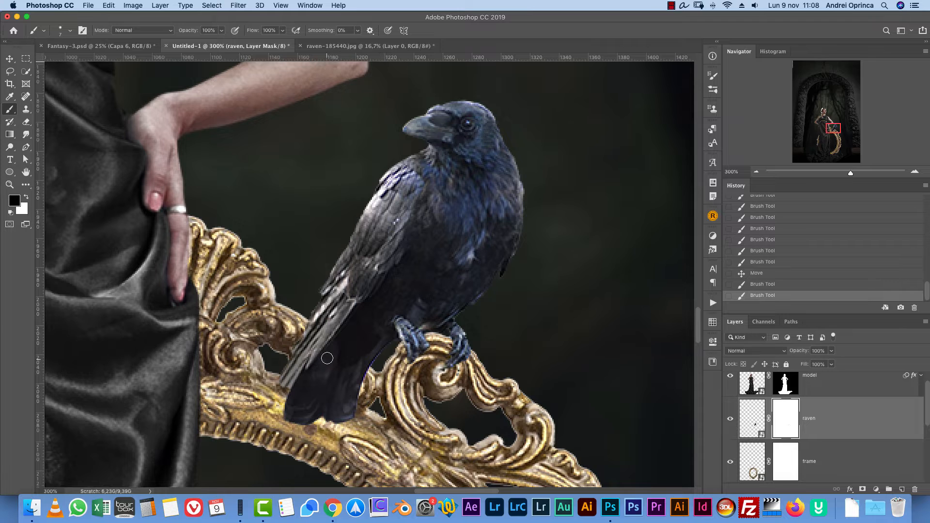
# - Mask out the part of the raven's tail that overlaps the gold frame, using the frame layer's outline as the selection
pyautogui.moveTo(299, 326)
pyautogui.mouseDown()
pyautogui.moveTo(356, 360)
pyautogui.moveTo(339, 380)
pyautogui.moveTo(310, 387)
pyautogui.moveTo(285, 375)
pyautogui.moveTo(298, 411)
pyautogui.moveTo(320, 417)
pyautogui.moveTo(310, 411)
pyautogui.mouseUp()
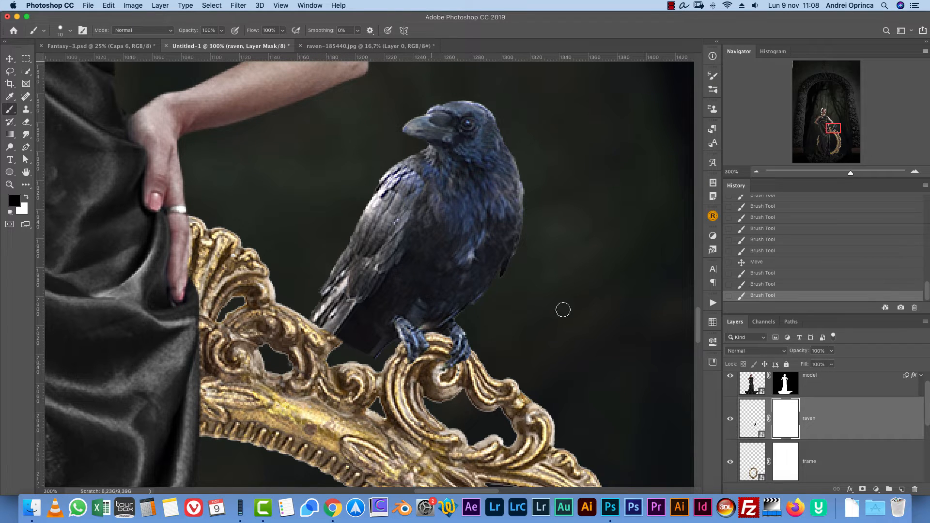
pyautogui.click(758, 285)
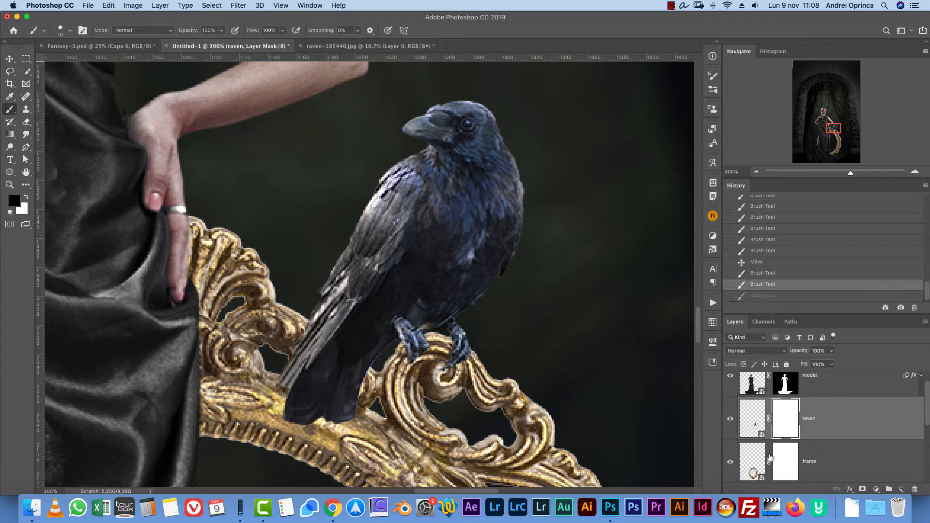
pyautogui.keyDown('super'); pyautogui.click(752, 468); pyautogui.keyUp('super')
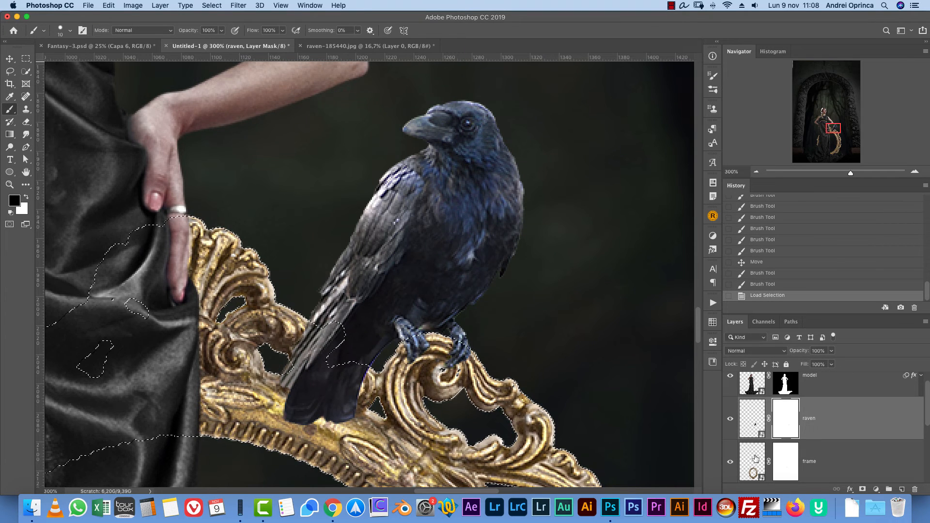
pyautogui.press(']')
pyautogui.press(']')
pyautogui.press(']')
pyautogui.press(']')
pyautogui.press(']')
pyautogui.moveTo(326, 337)
pyautogui.mouseDown()
pyautogui.moveTo(297, 387)
pyautogui.moveTo(348, 379)
pyautogui.moveTo(331, 409)
pyautogui.moveTo(286, 426)
pyautogui.mouseUp()
pyautogui.press('super+d')
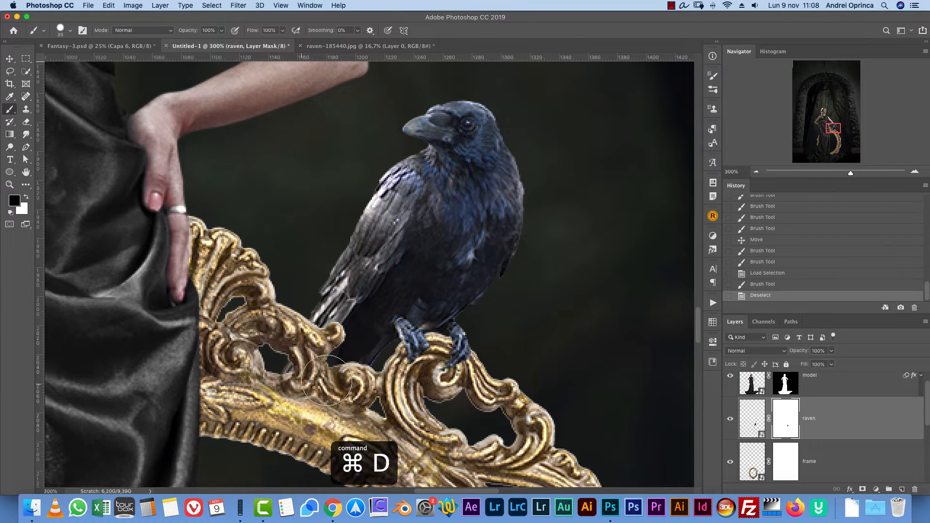
# - Apply Hue/Saturation to the raven with Saturation -69 and Lightness -25, and collapse its smart filters
pyautogui.click(757, 172)
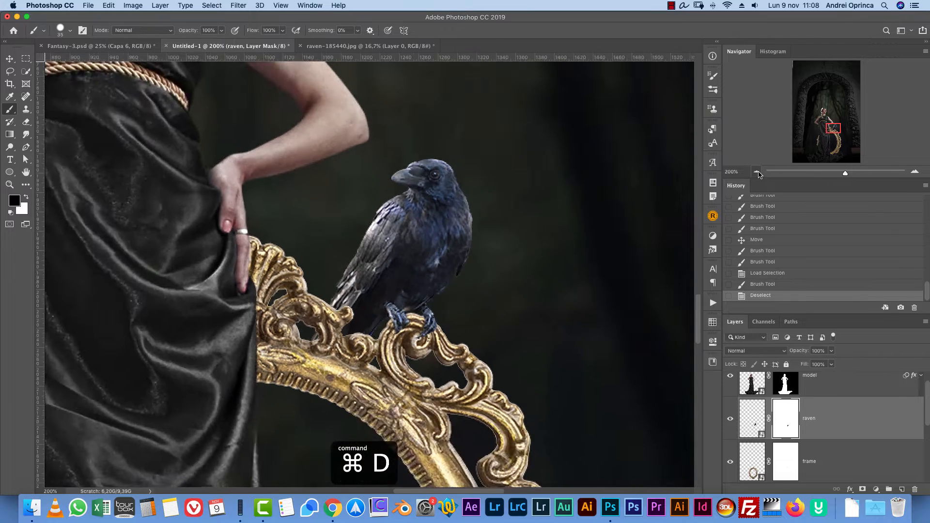
pyautogui.click(756, 173)
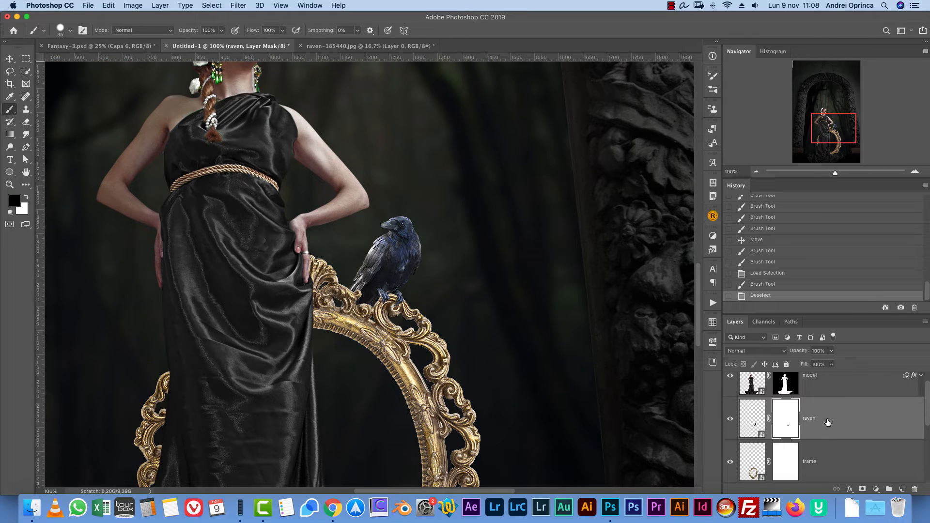
pyautogui.click(748, 419)
pyautogui.press('super+u')
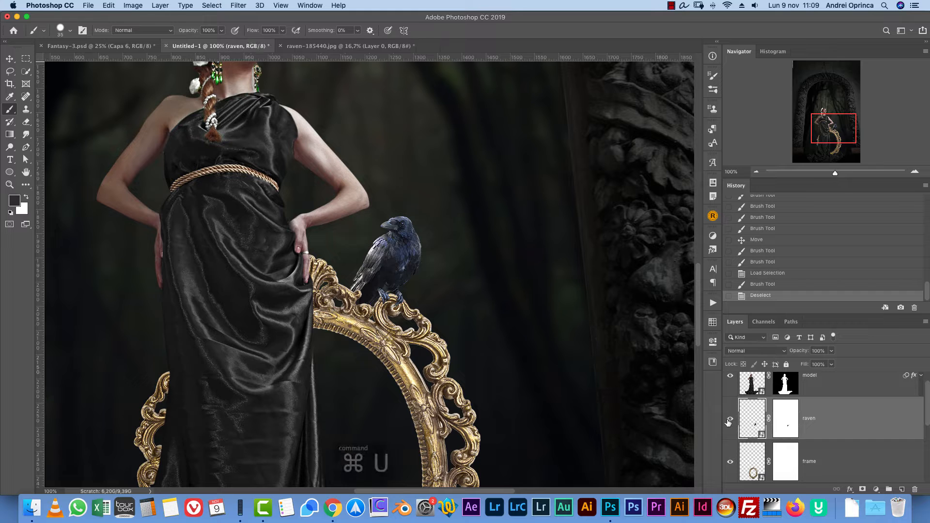
pyautogui.moveTo(555, 219); pyautogui.dragTo(522, 220)
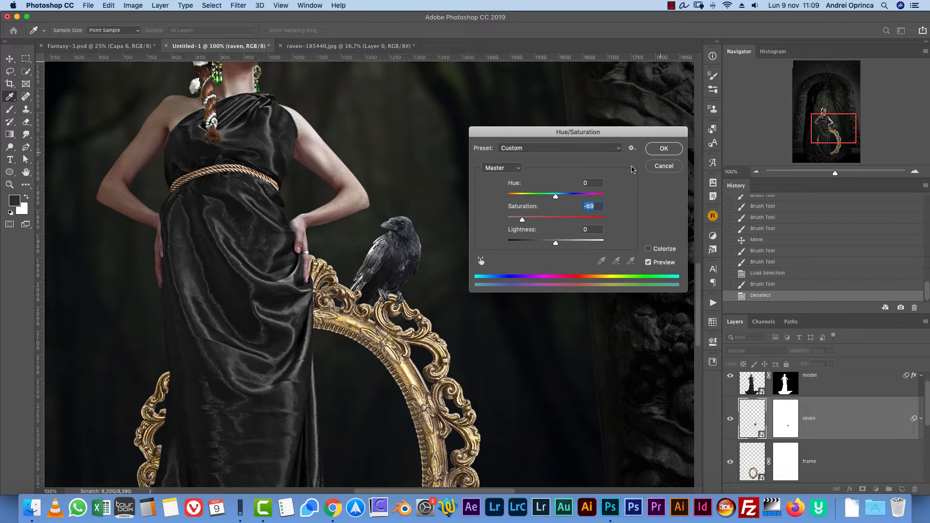
pyautogui.moveTo(549, 243); pyautogui.dragTo(543, 245)
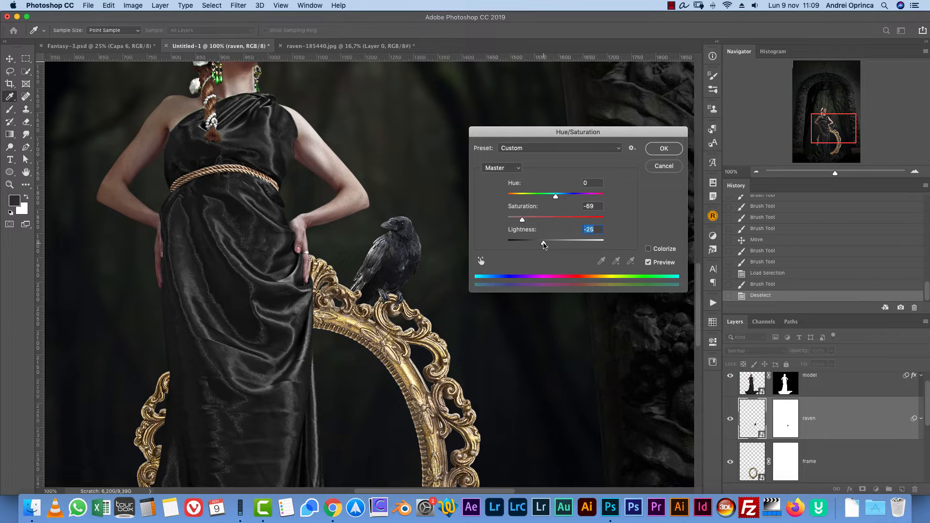
pyautogui.click(664, 151)
pyautogui.press('super+minus')
pyautogui.press('super+minus')
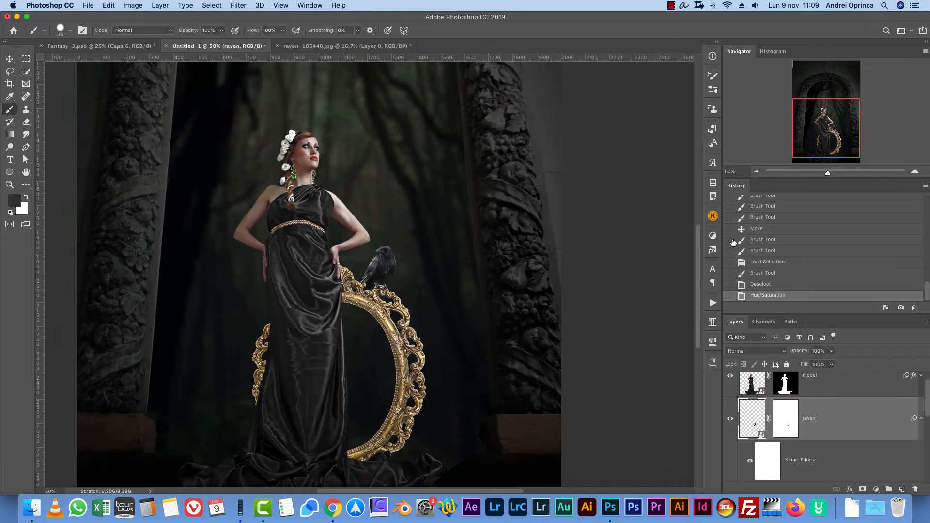
pyautogui.click(919, 418)
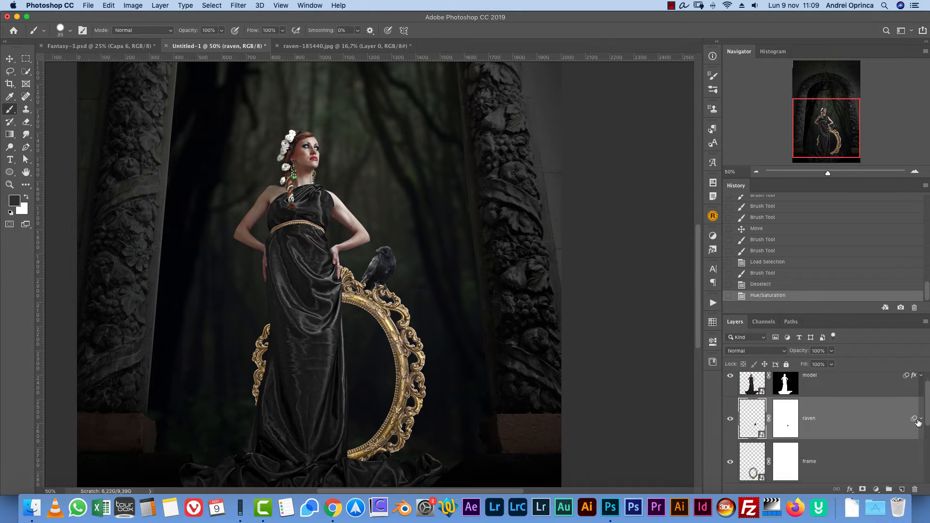
# - Apply Hue/Saturation to the frame layer with Saturation -43
pyautogui.click(872, 460)
pyautogui.press('super+u')
pyautogui.moveTo(555, 219); pyautogui.dragTo(535, 219)
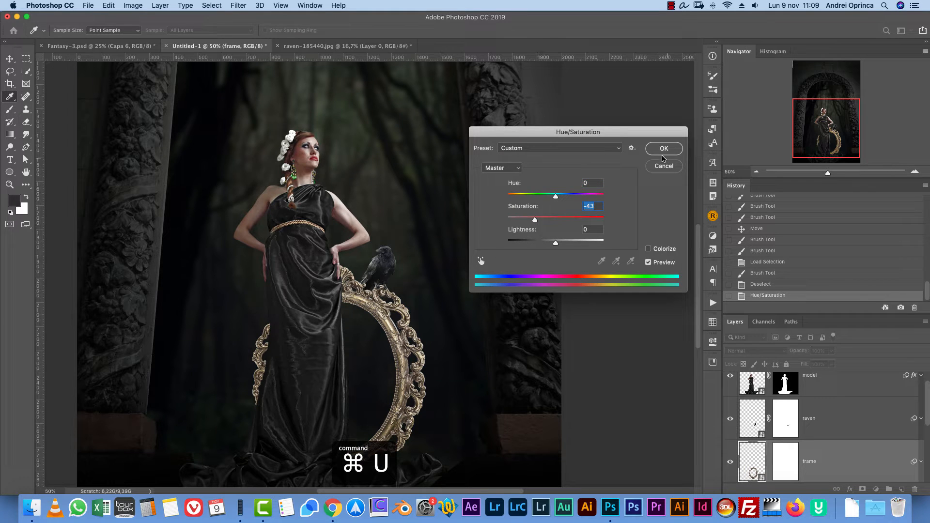
pyautogui.click(664, 151)
# - Check the finished Fantasy-3.psd reference, close raven-185440.jpg without saving and return to Untitled-1
pyautogui.click(131, 48)
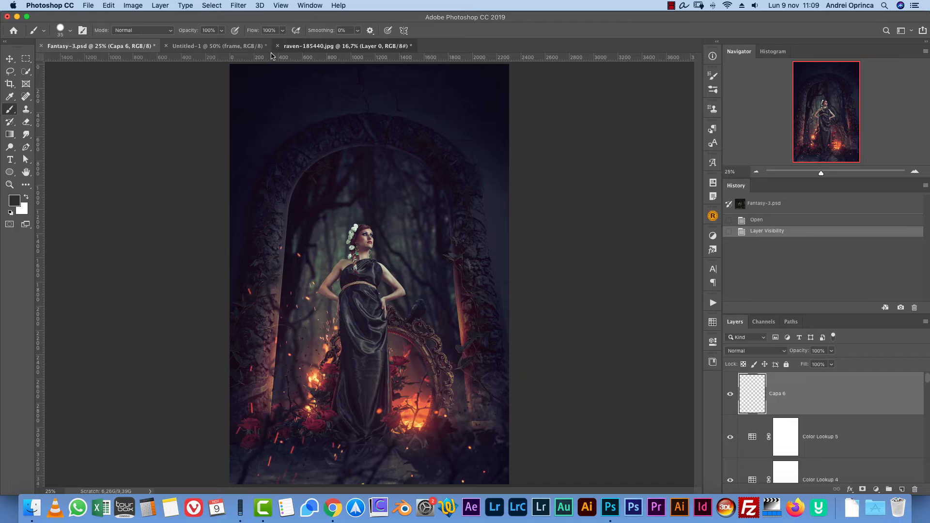
pyautogui.click(298, 46)
pyautogui.press('super+w')
pyautogui.click(423, 174)
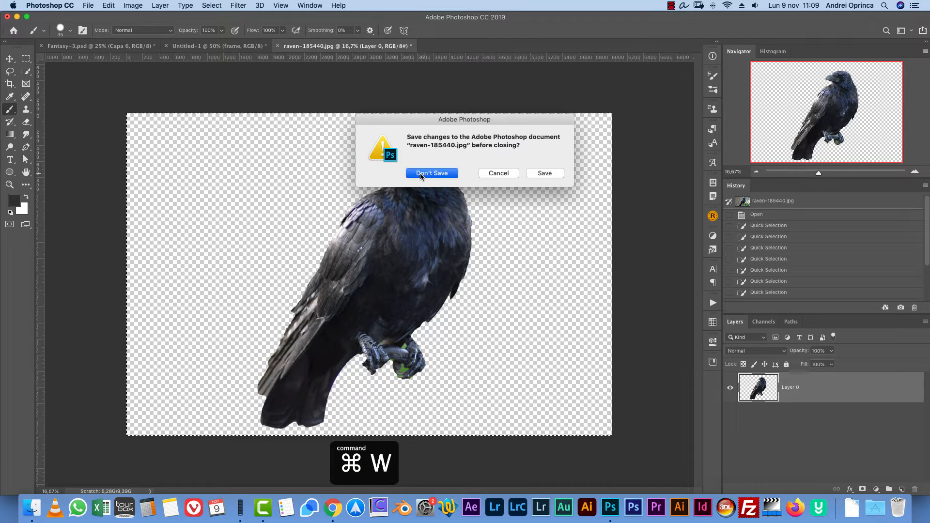
pyautogui.click(213, 46)
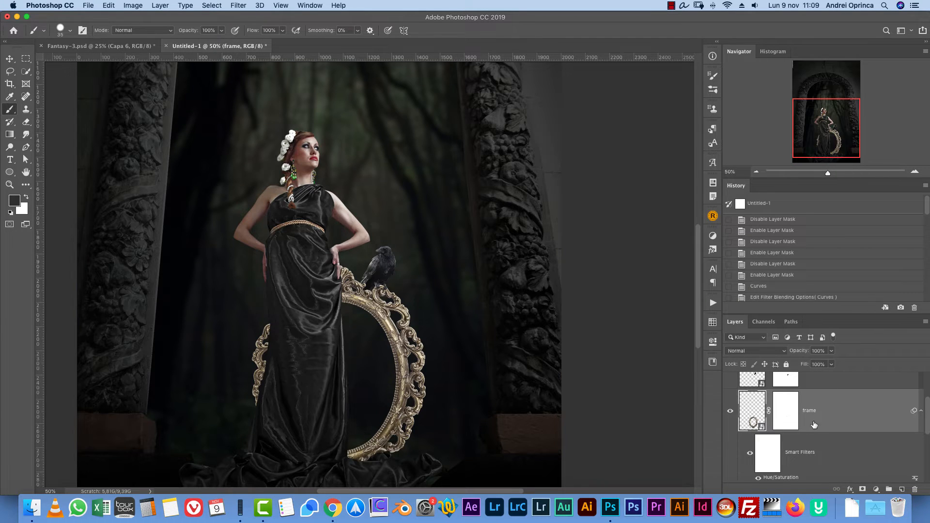
# - Darken the frame layer with a Curves adjustment that pulls the midtones and shadows down
pyautogui.click(921, 411)
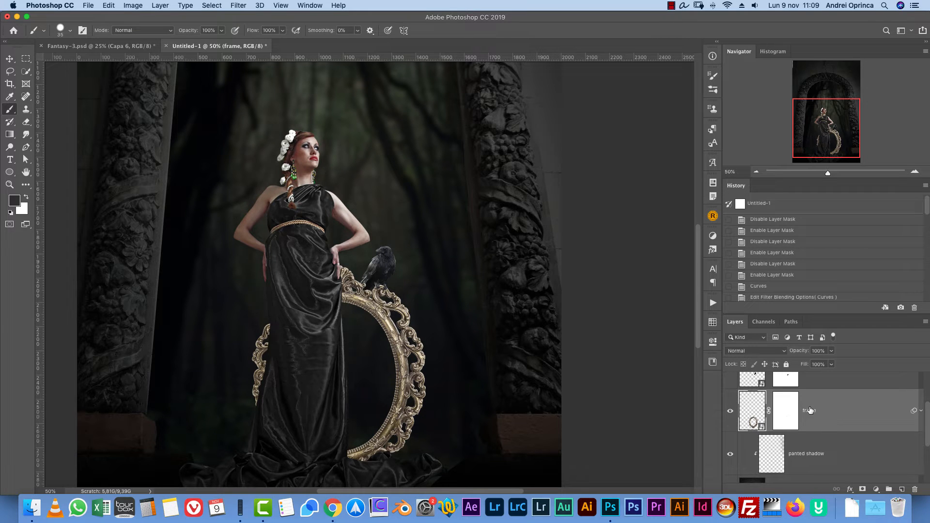
pyautogui.press('super+m')
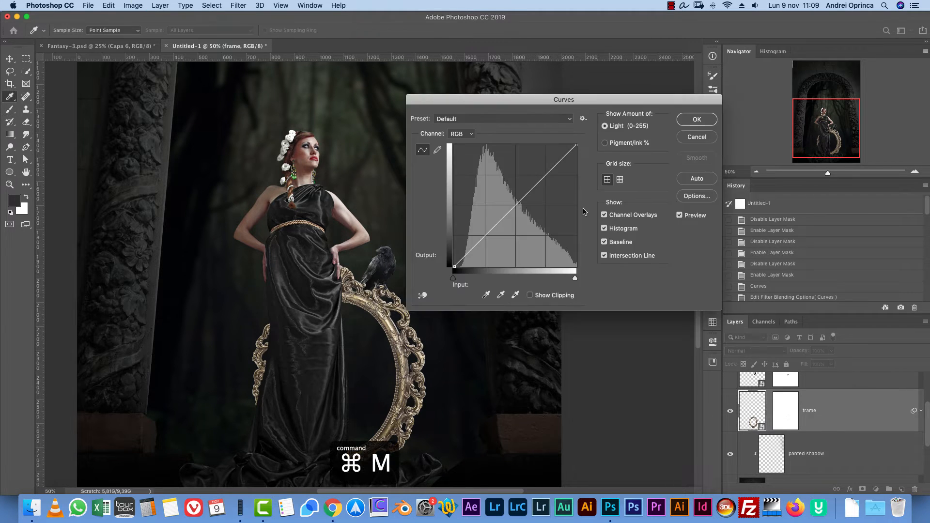
pyautogui.moveTo(516, 205); pyautogui.dragTo(518, 236)
pyautogui.moveTo(571, 100); pyautogui.dragTo(604, 147)
pyautogui.moveTo(549, 280); pyautogui.dragTo(547, 281)
pyautogui.click(713, 168)
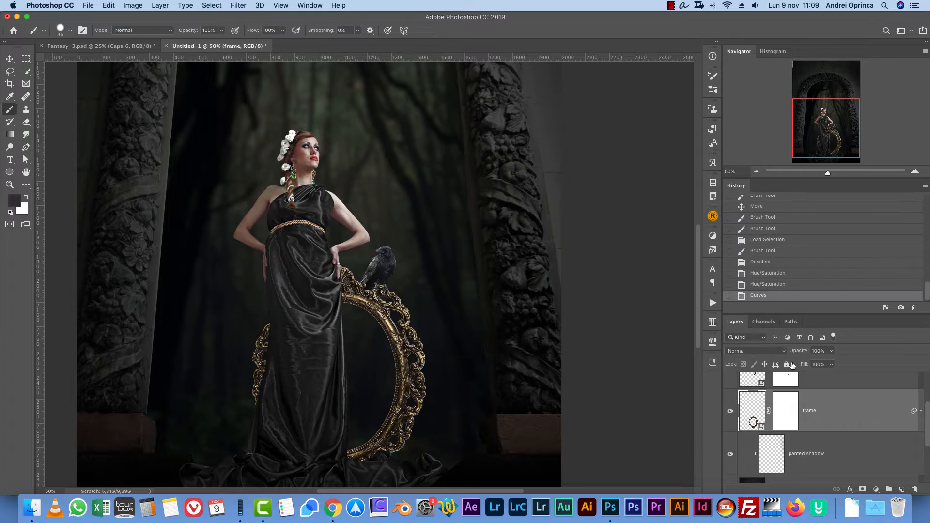
# - Edit the frame's Hue/Saturation smart filter to set Lightness to about -41
pyautogui.click(920, 409)
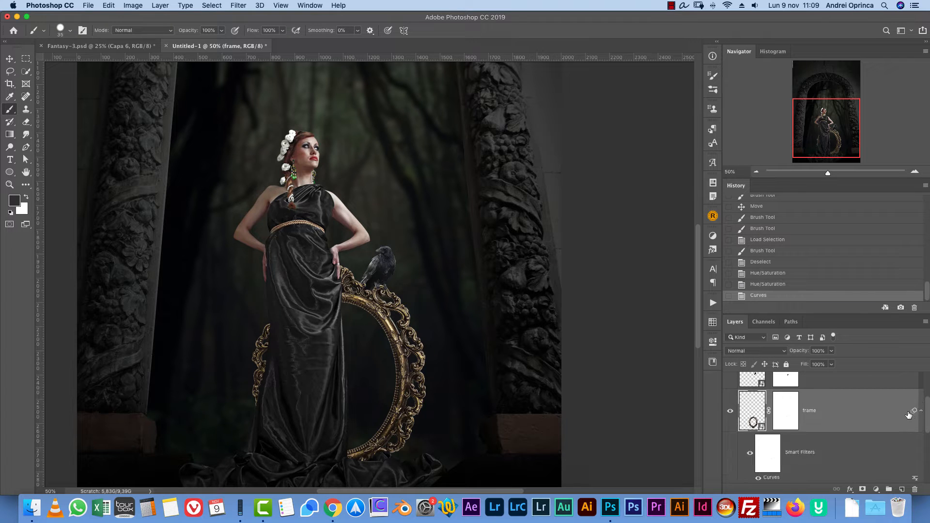
pyautogui.moveTo(927, 410); pyautogui.dragTo(926, 420)
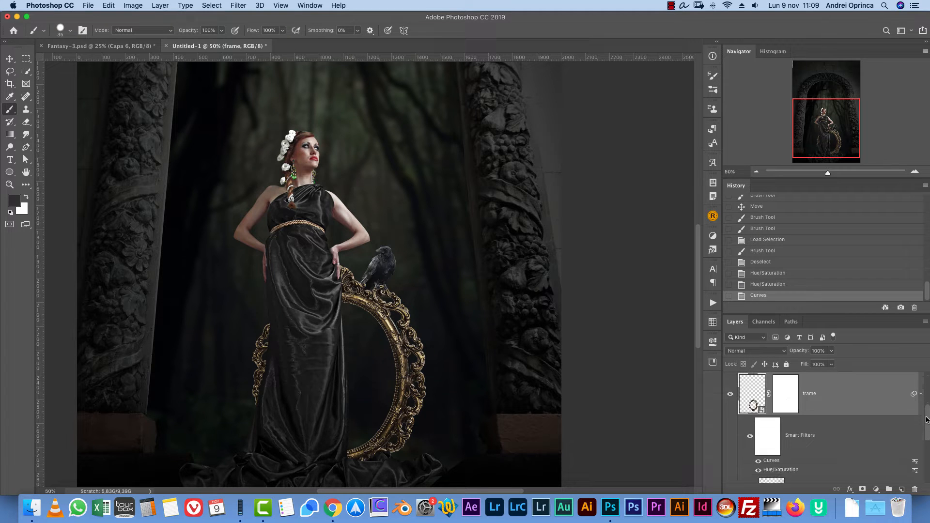
pyautogui.doubleClick(774, 469)
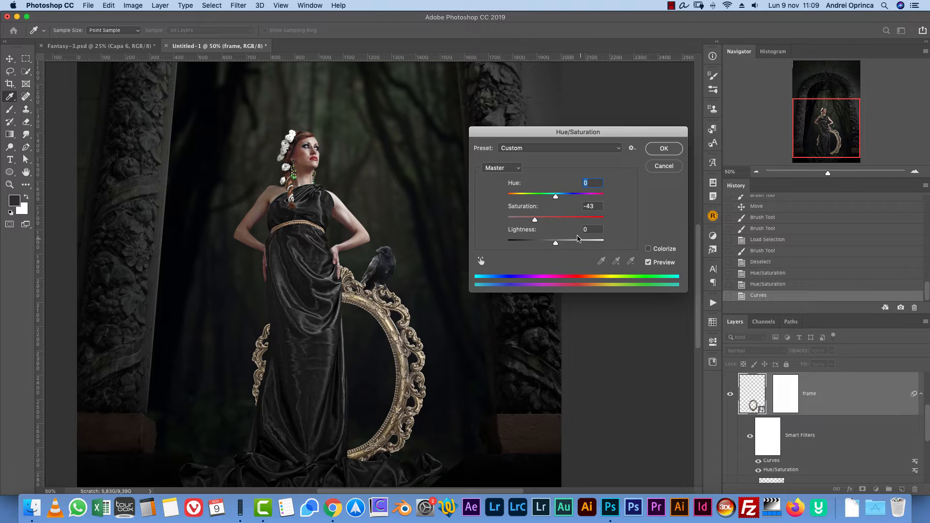
pyautogui.click(536, 244)
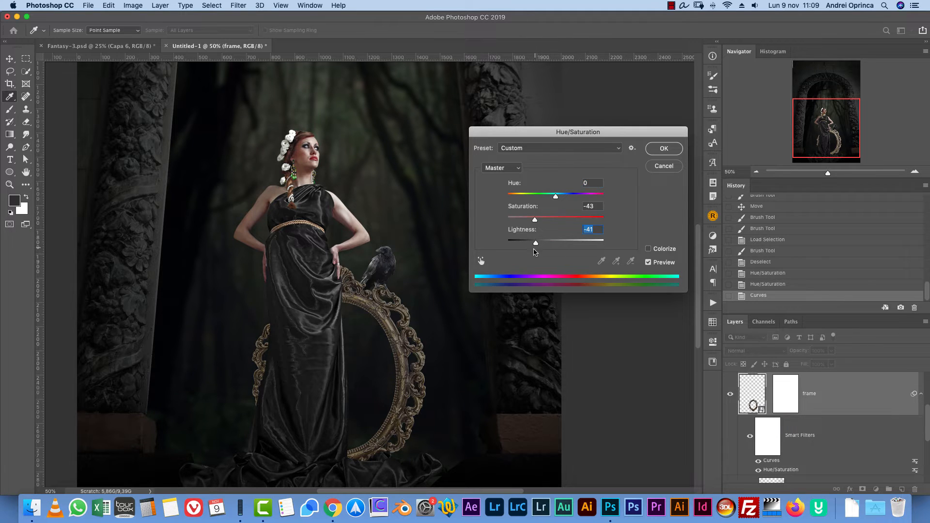
pyautogui.click(522, 243)
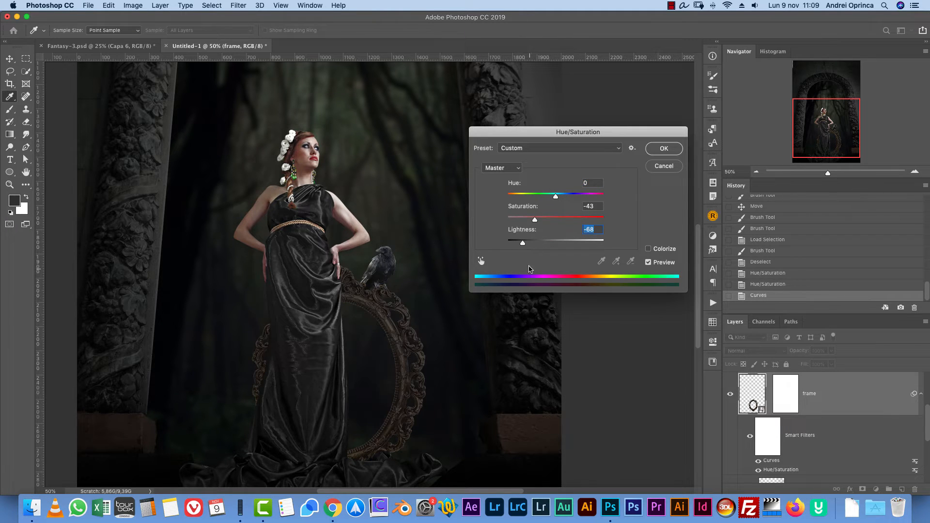
pyautogui.click(535, 243)
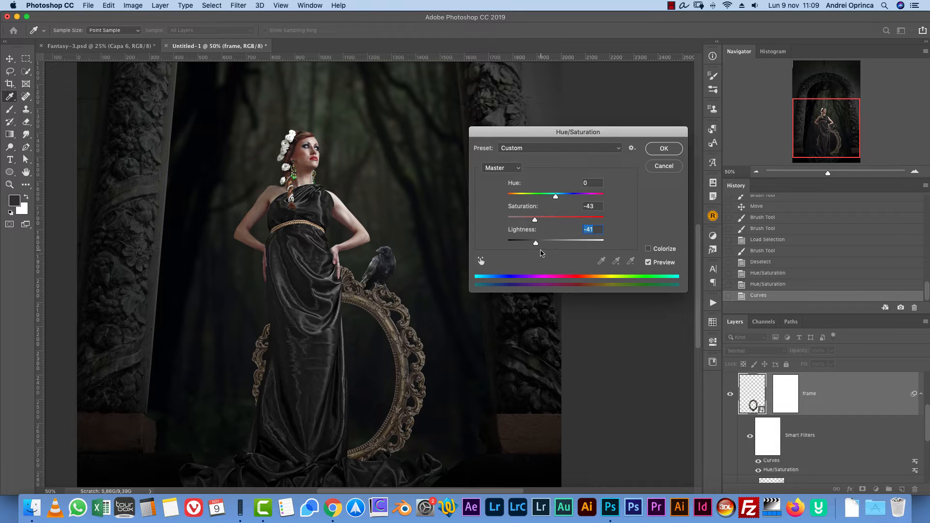
pyautogui.moveTo(542, 246); pyautogui.dragTo(536, 245)
pyautogui.click(661, 150)
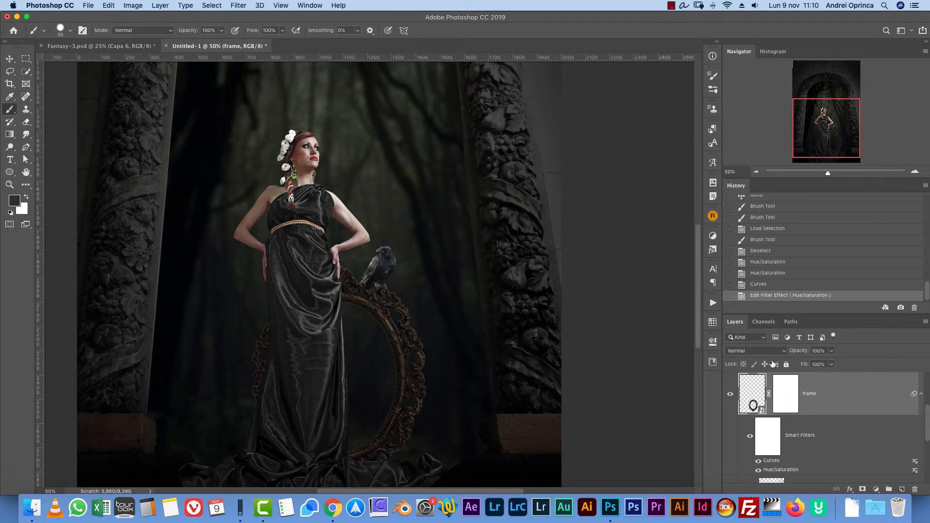
# - Compare the frame with and without its Curves filter, and reshape the curve with lowered shadows and a highlight point at input 165, output 171
pyautogui.click(759, 461)
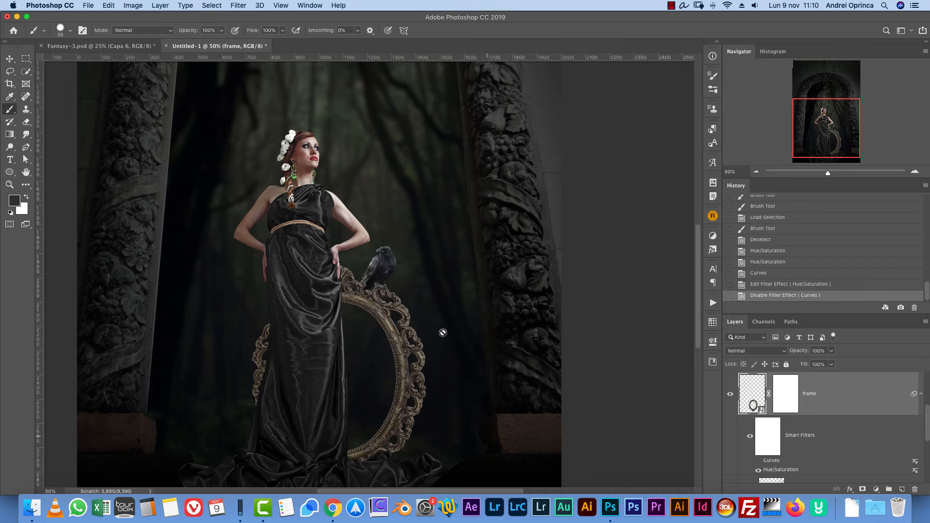
pyautogui.click(758, 461)
pyautogui.doubleClick(771, 461)
pyautogui.moveTo(547, 280); pyautogui.dragTo(528, 282)
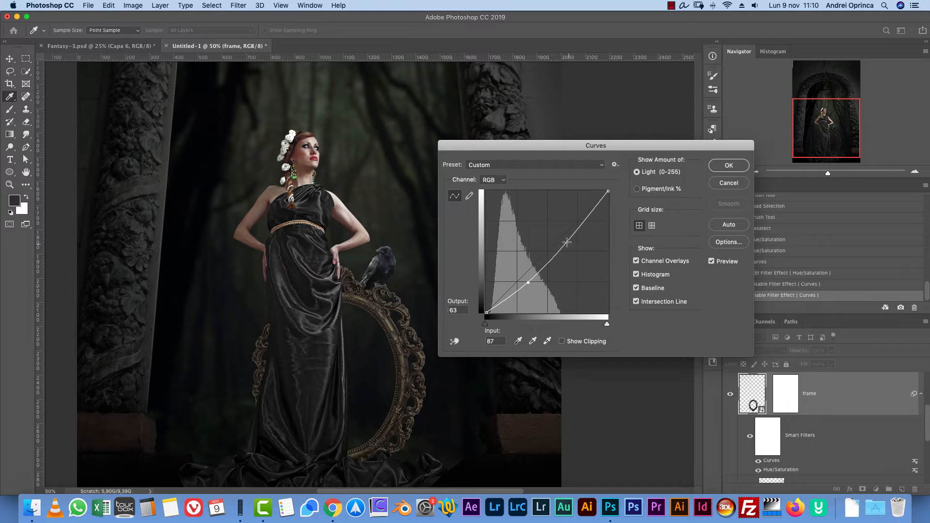
pyautogui.moveTo(566, 241); pyautogui.dragTo(565, 231)
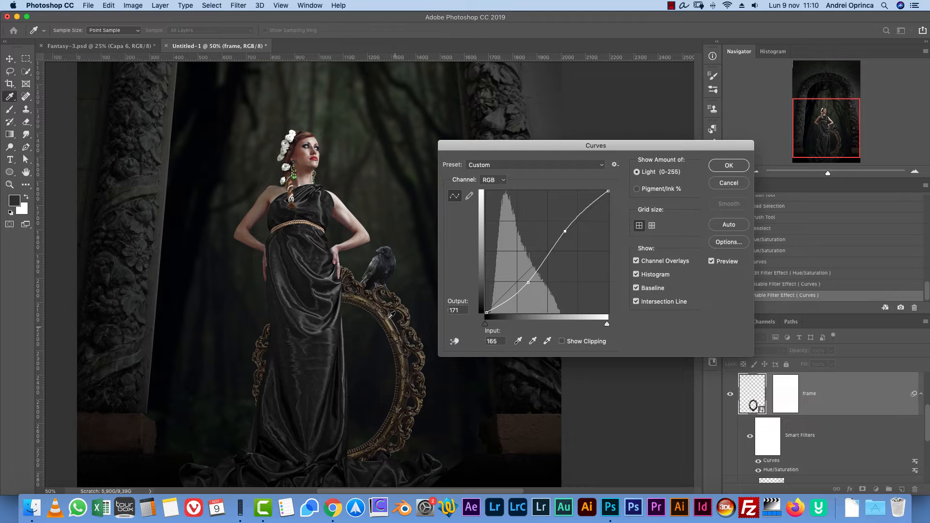
pyautogui.moveTo(528, 283); pyautogui.dragTo(522, 283)
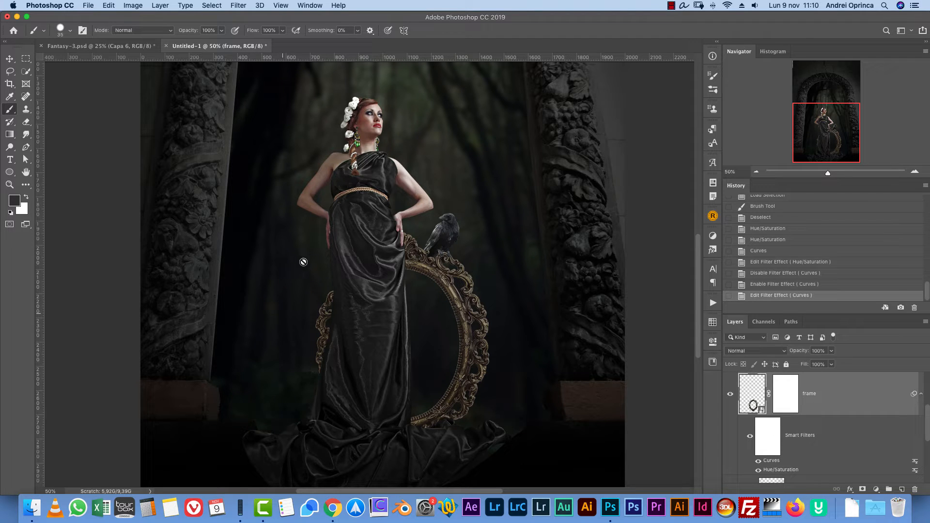
# - Review the finished Fantasy-3.psd reference, return to Untitled-1 and collapse the frame layer's smart filters
pyautogui.click(69, 46)
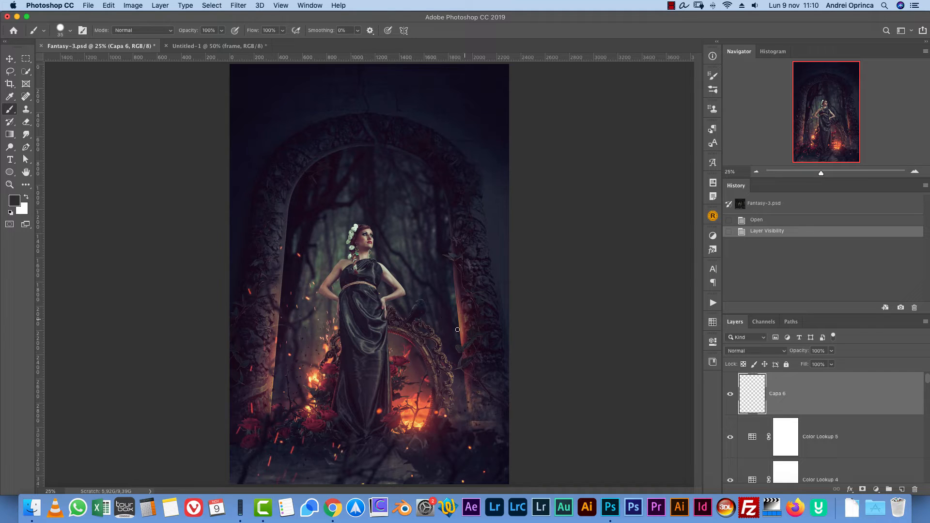
pyautogui.click(239, 48)
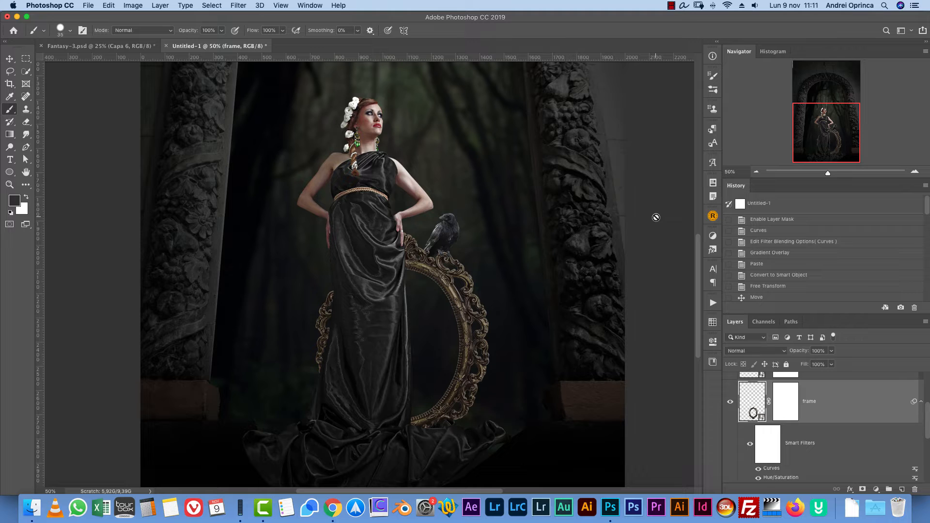
pyautogui.click(920, 401)
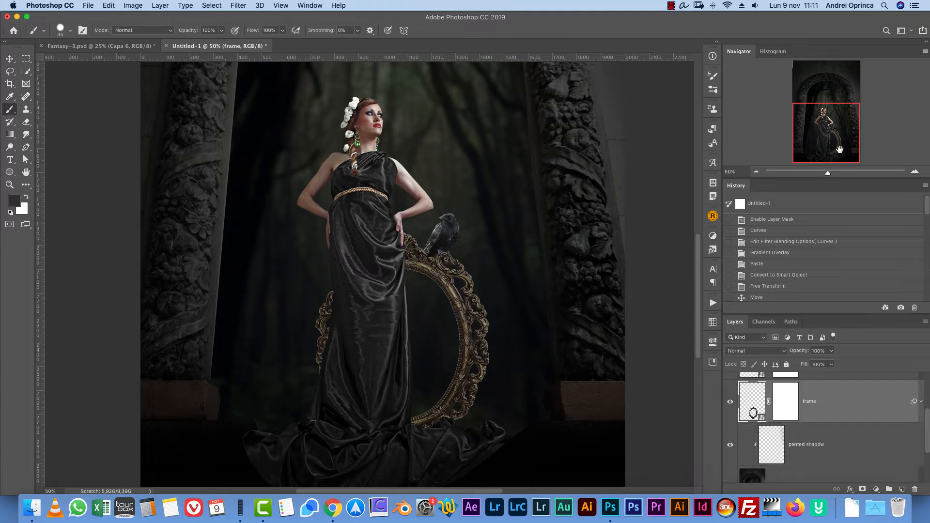
pyautogui.moveTo(834, 135); pyautogui.dragTo(834, 126)
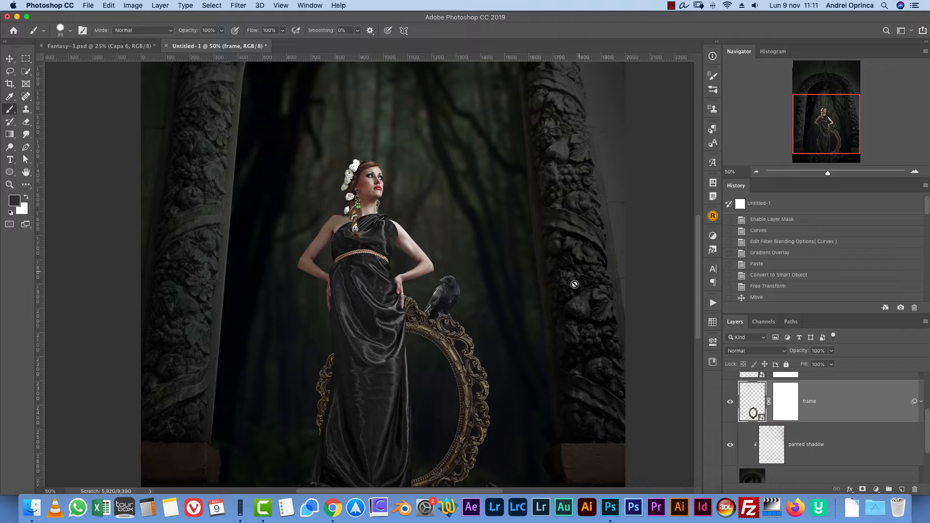
pyautogui.click(921, 402)
pyautogui.click(921, 402)
# - Select the "panted shadow" layer and open blaze-bonfire-burn-672636.jpg from the Fantasy 3 folder
pyautogui.click(883, 438)
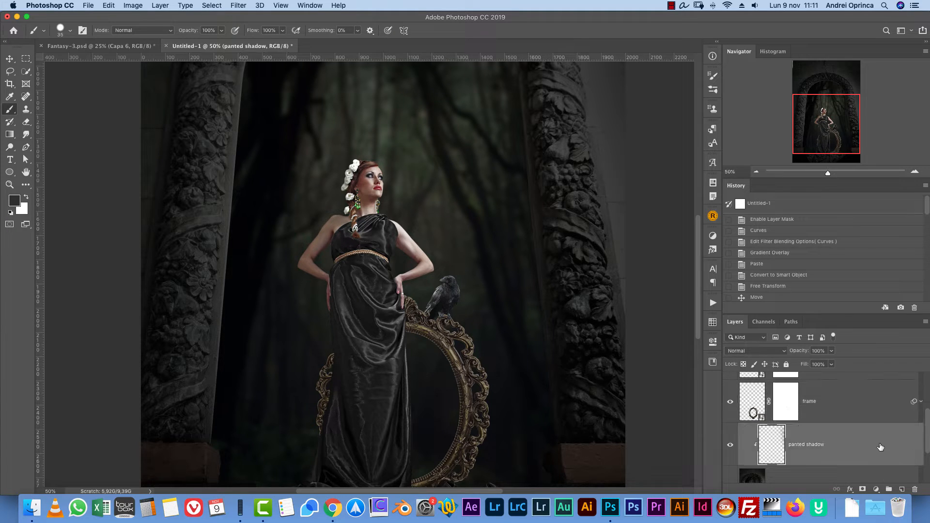
pyautogui.press('super+o')
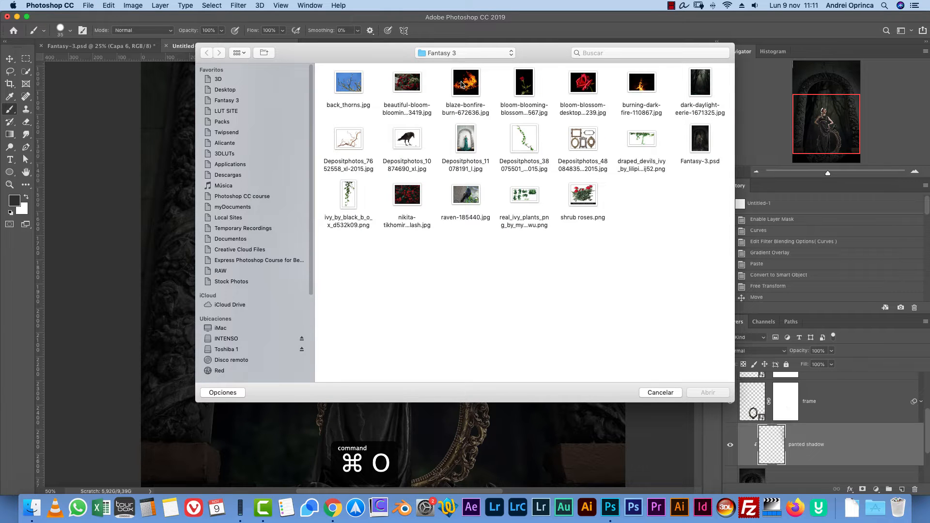
pyautogui.click(467, 87)
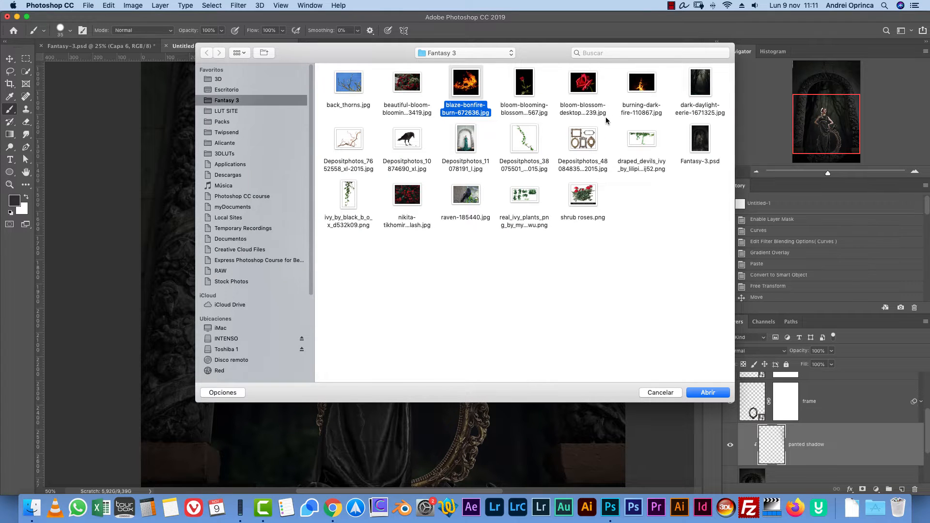
pyautogui.press('space')
pyautogui.press('space')
pyautogui.click(708, 393)
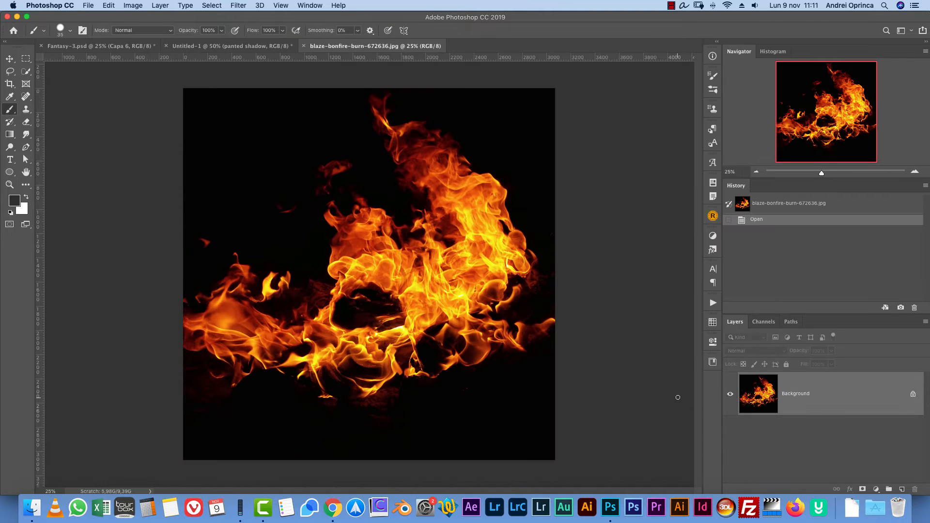
# - Copy the entire blaze image and paste it into Untitled-1 as a layer above "panted shadow"
pyautogui.press('super+a')
pyautogui.press('super+c')
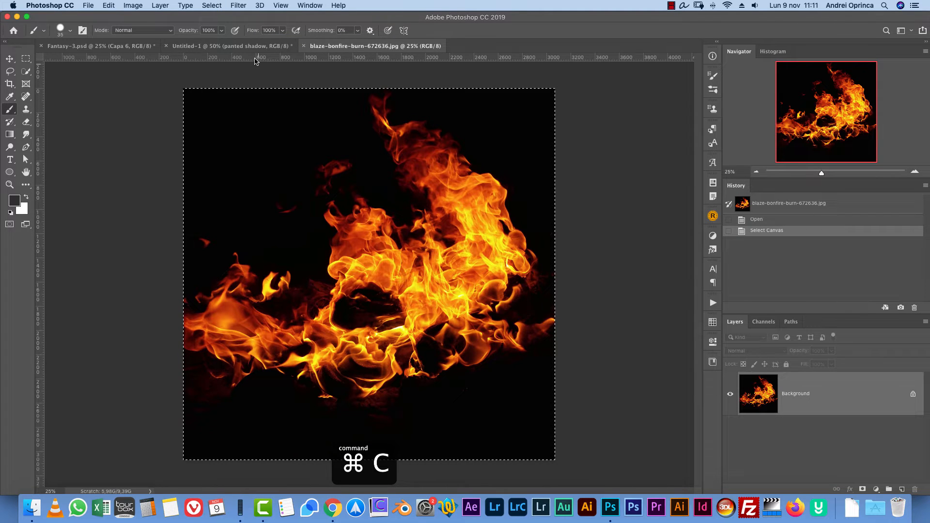
pyautogui.click(232, 46)
pyautogui.press('super+v')
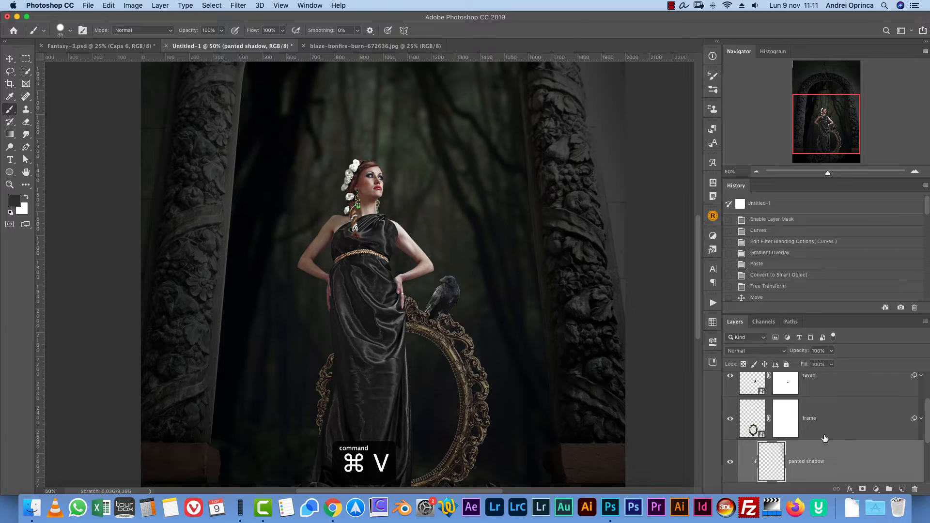
pyautogui.click(756, 171)
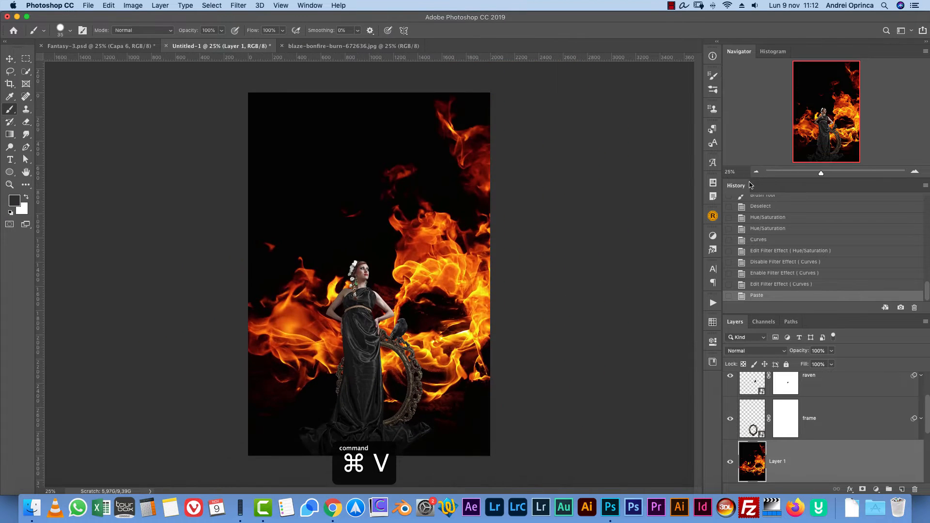
# - Scale the pasted blaze down behind the model and set its blending mode to Screen
pyautogui.press('super+t')
pyautogui.moveTo(620, 277); pyautogui.dragTo(442, 278)
pyautogui.click(727, 352)
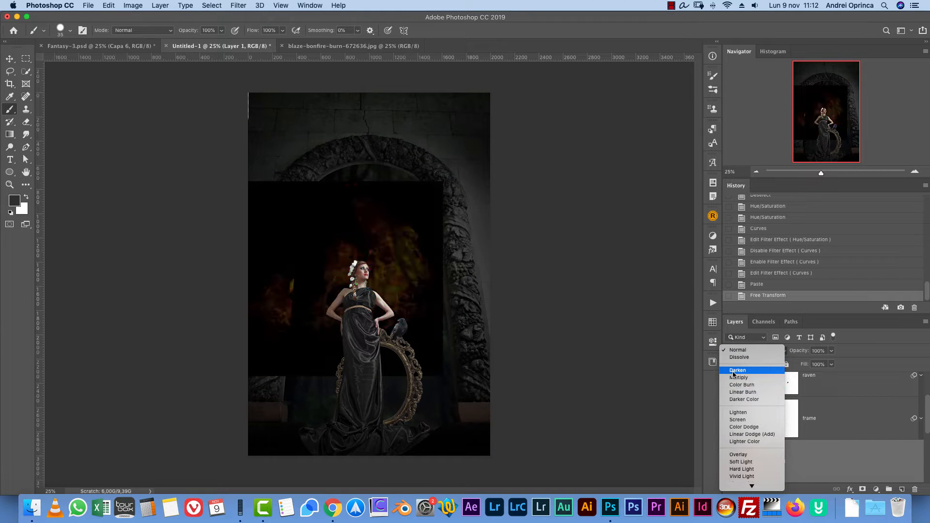
pyautogui.click(745, 419)
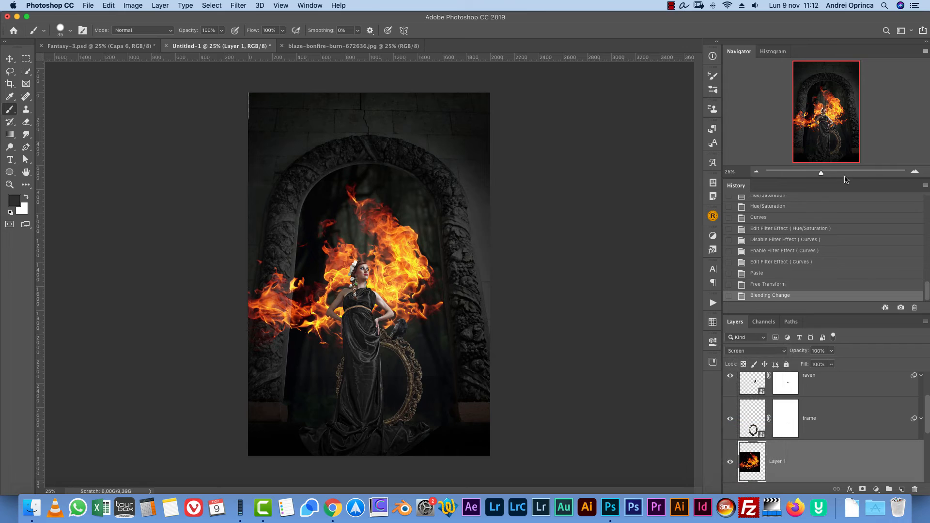
# - Shrink the blaze further and place it low behind the dress so flames show inside the frame and beside the hem
pyautogui.click(910, 172)
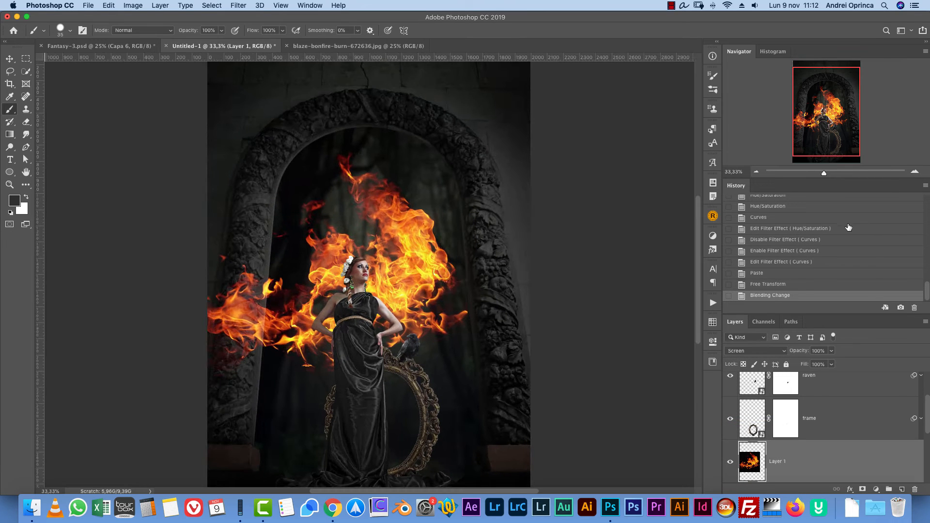
pyautogui.press('super+t')
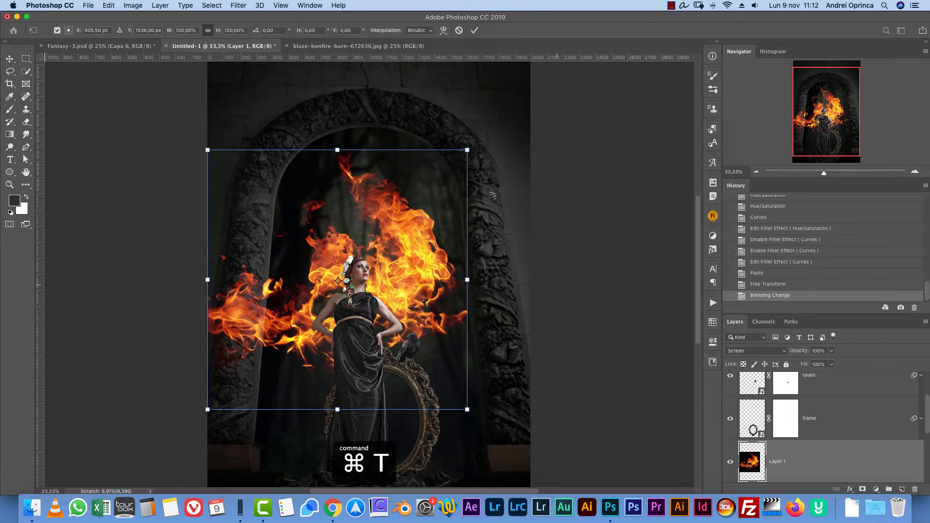
pyautogui.moveTo(467, 149); pyautogui.dragTo(379, 239)
pyautogui.moveTo(329, 305); pyautogui.dragTo(376, 444)
pyautogui.scroll(-5, 394, 403)
pyautogui.moveTo(419, 239); pyautogui.dragTo(434, 230)
pyautogui.moveTo(388, 275)
pyautogui.mouseDown()
pyautogui.moveTo(405, 278)
pyautogui.moveTo(400, 269)
pyautogui.mouseUp()
pyautogui.moveTo(437, 231); pyautogui.dragTo(482, 189)
pyautogui.press('Return')
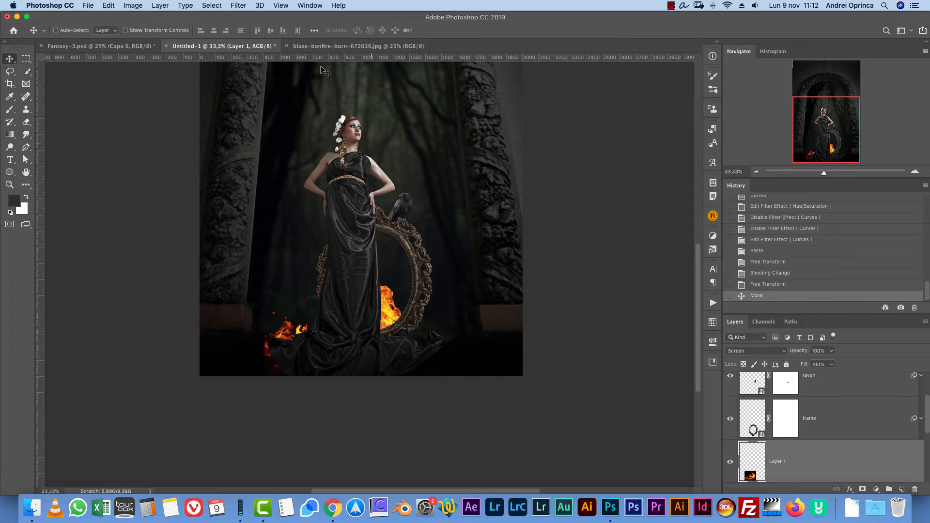
# - Close the blaze-bonfire image and open burning-dark-fire-110867.jpg
pyautogui.click(317, 46)
pyautogui.press('super+w')
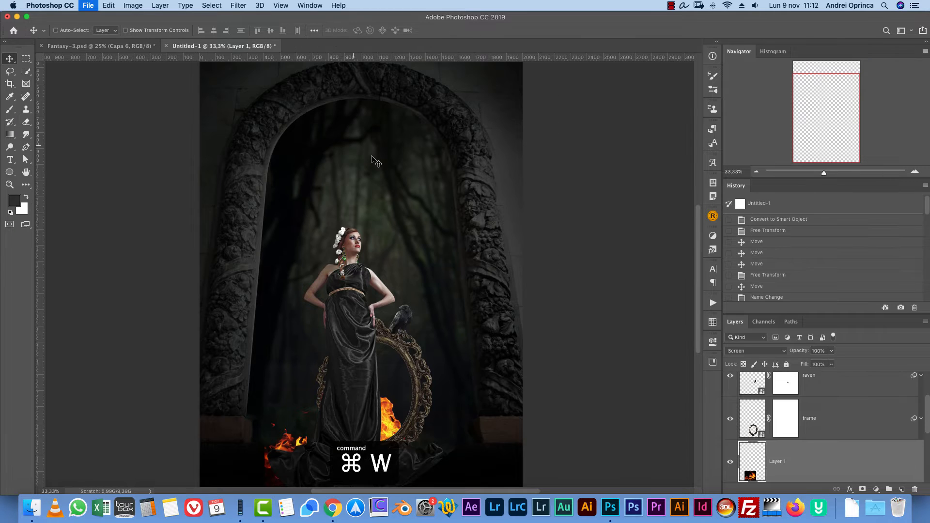
pyautogui.press('super+o')
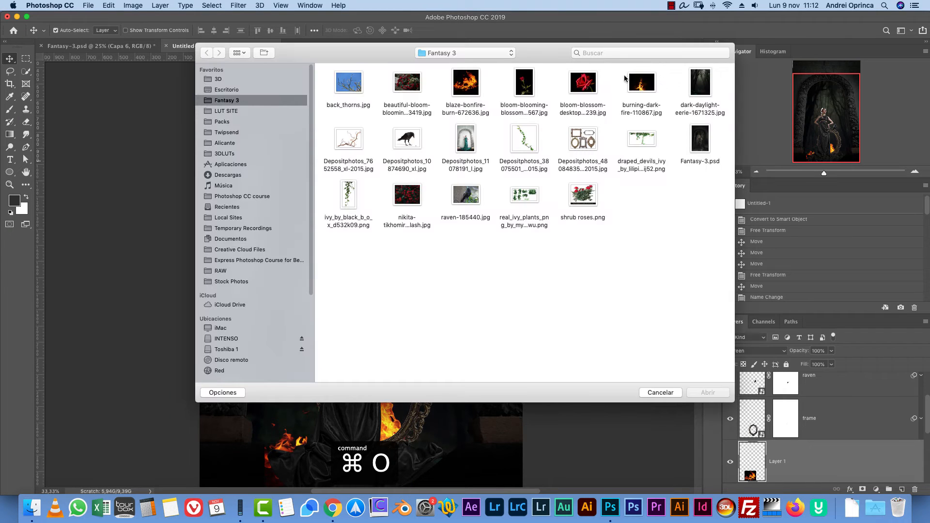
pyautogui.click(711, 393)
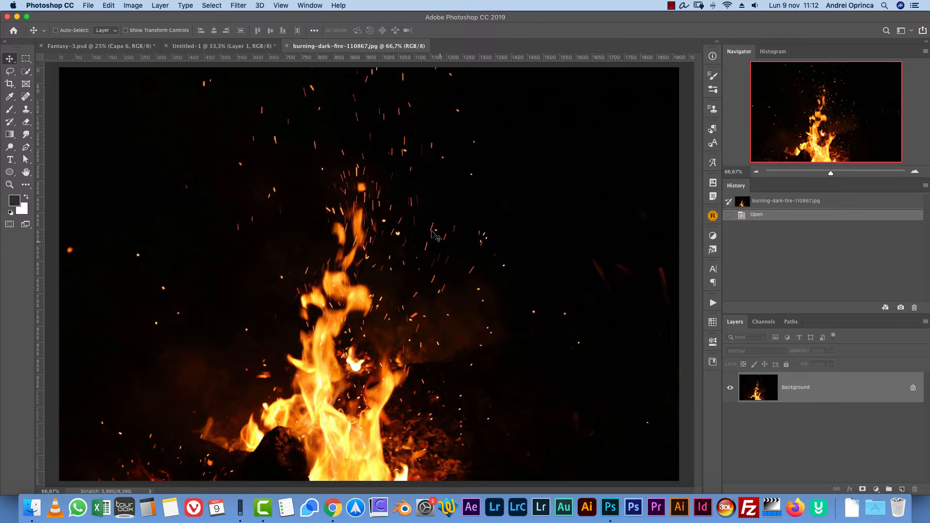
# - Copy the entire burning-dark-fire image, paste it into Untitled-1 above the blaze layer and set its blending mode to Screen
pyautogui.press('super+a')
pyautogui.press('super+c')
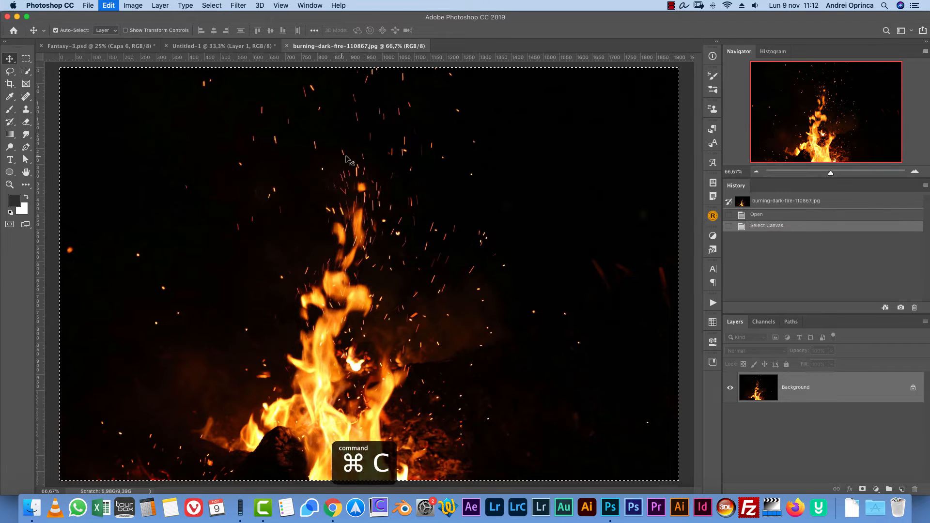
pyautogui.press('super+c')
pyautogui.click(223, 46)
pyautogui.press('super+v')
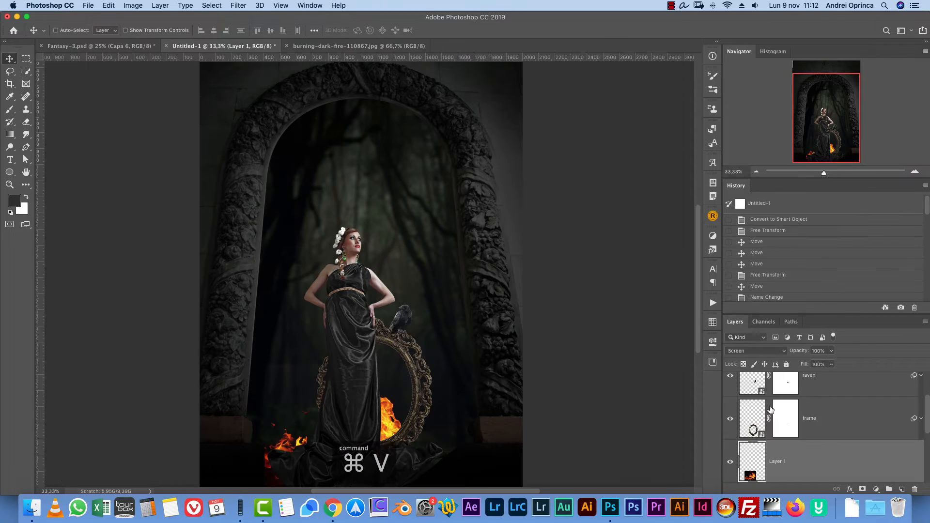
pyautogui.click(741, 353)
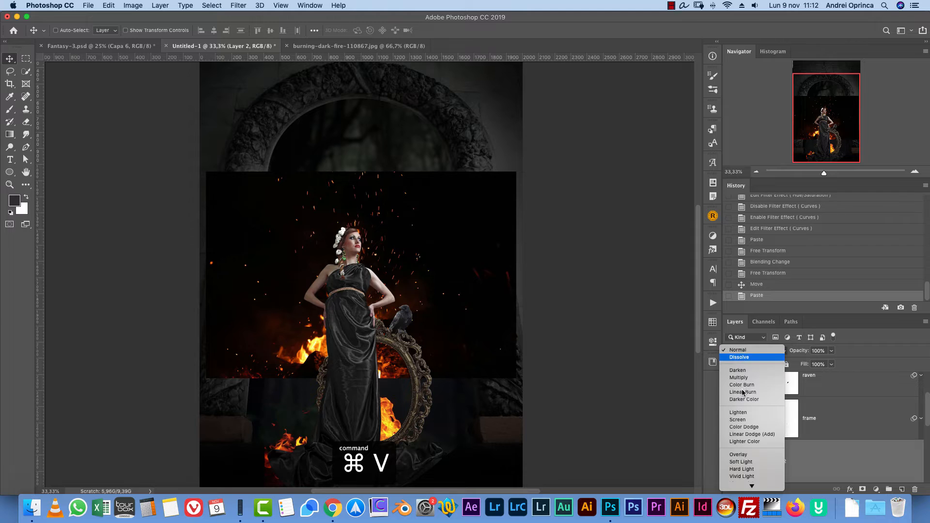
pyautogui.click(743, 421)
# - Scale down the second fire layer and position it behind the dress and inside the ornate frame
pyautogui.moveTo(372, 259); pyautogui.dragTo(481, 305)
pyautogui.press('super+t')
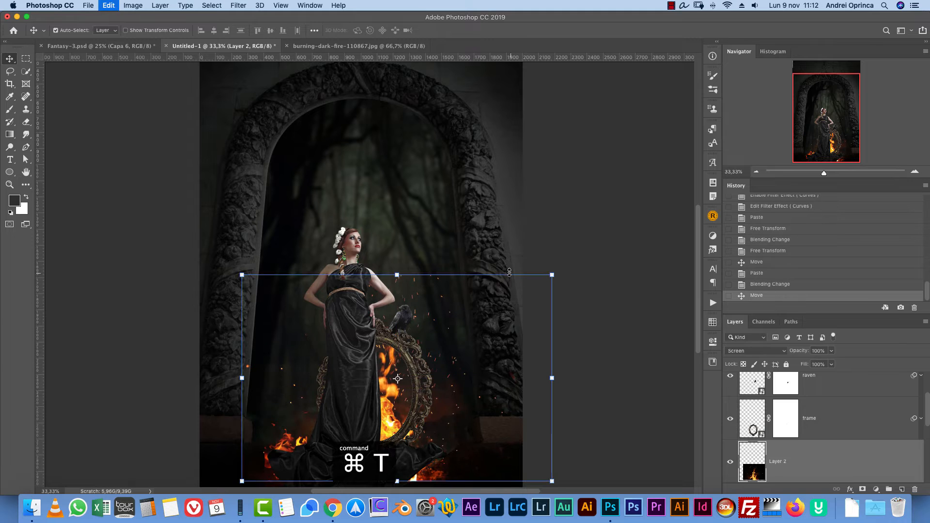
pyautogui.moveTo(551, 272); pyautogui.dragTo(465, 330)
pyautogui.moveTo(392, 381); pyautogui.dragTo(405, 333)
pyautogui.press('Return')
# - Inspect the flames around the dress and frame at 100%, comparing them with Layer 1 hidden and shown
pyautogui.press('super+2')
pyautogui.press('super+1')
pyautogui.moveTo(495, 419); pyautogui.dragTo(565, 184)
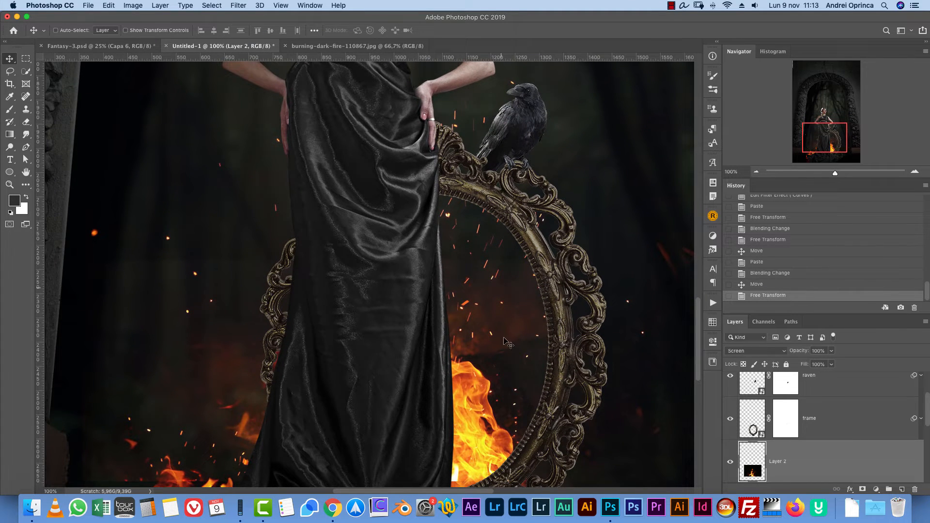
pyautogui.moveTo(513, 386); pyautogui.dragTo(565, 324)
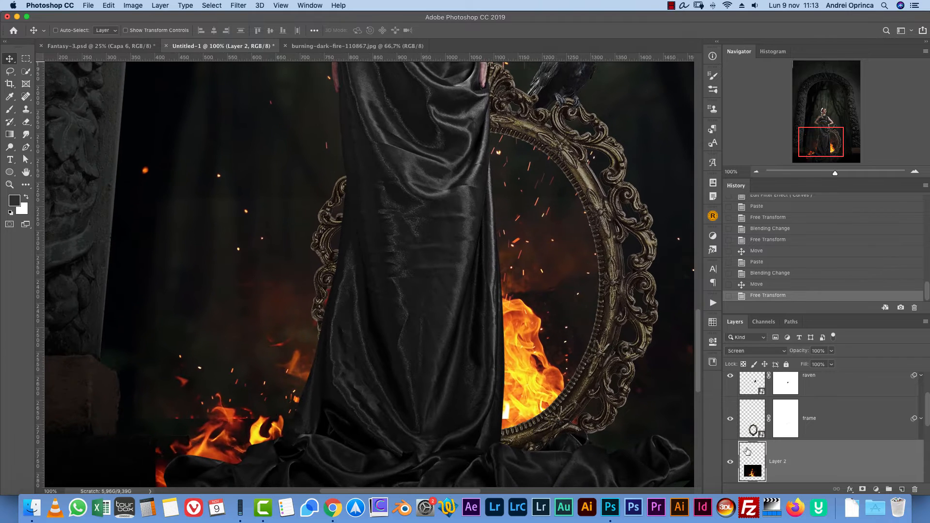
pyautogui.moveTo(927, 411); pyautogui.dragTo(927, 433)
pyautogui.click(730, 438)
pyautogui.click(730, 437)
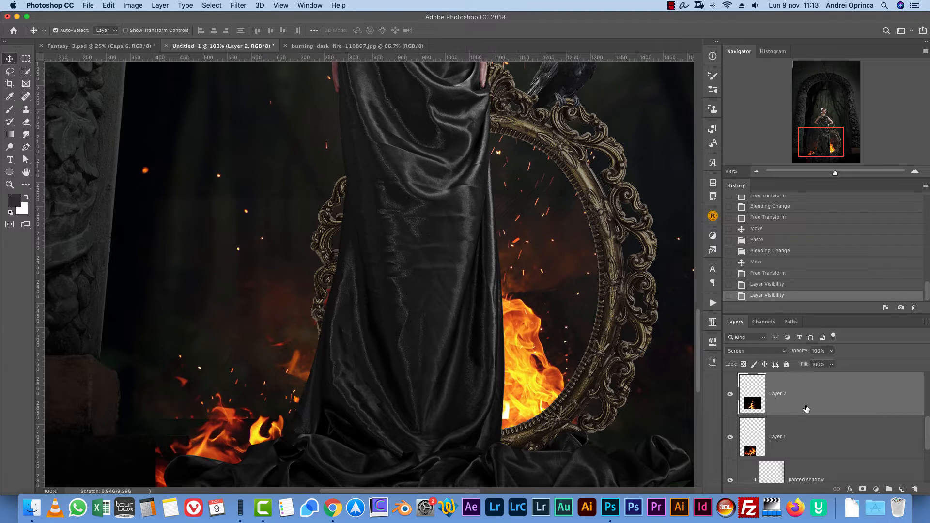
# - Apply Levels to the Layer 1 blaze with the black input level set to 21
pyautogui.press('super+l')
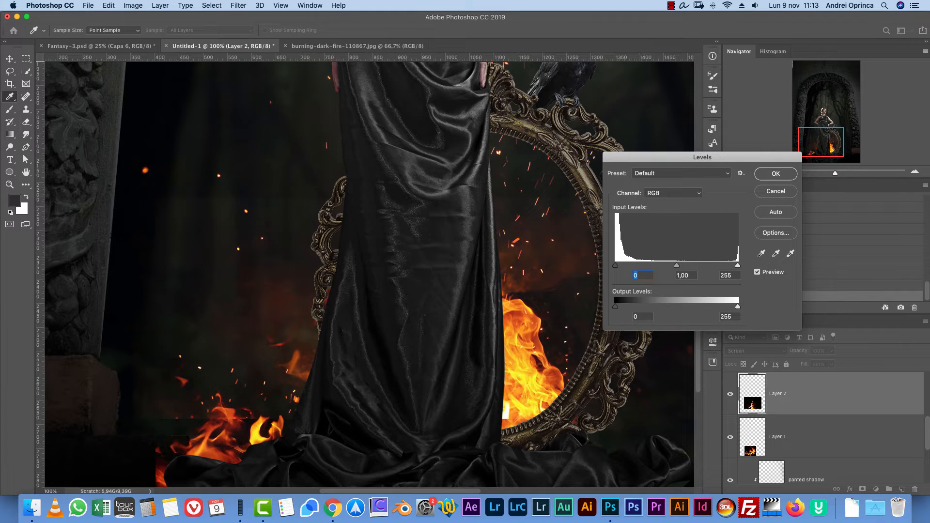
pyautogui.press('Escape')
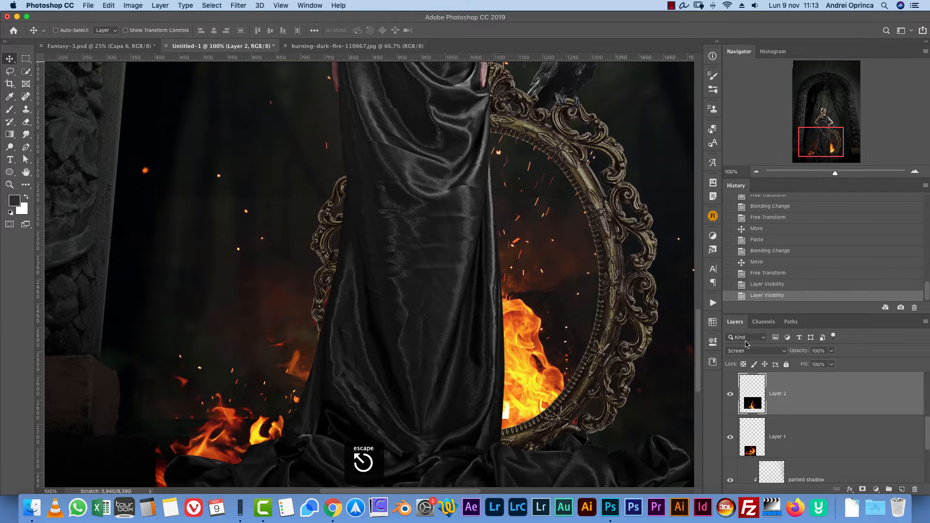
pyautogui.click(784, 429)
pyautogui.press('super+l')
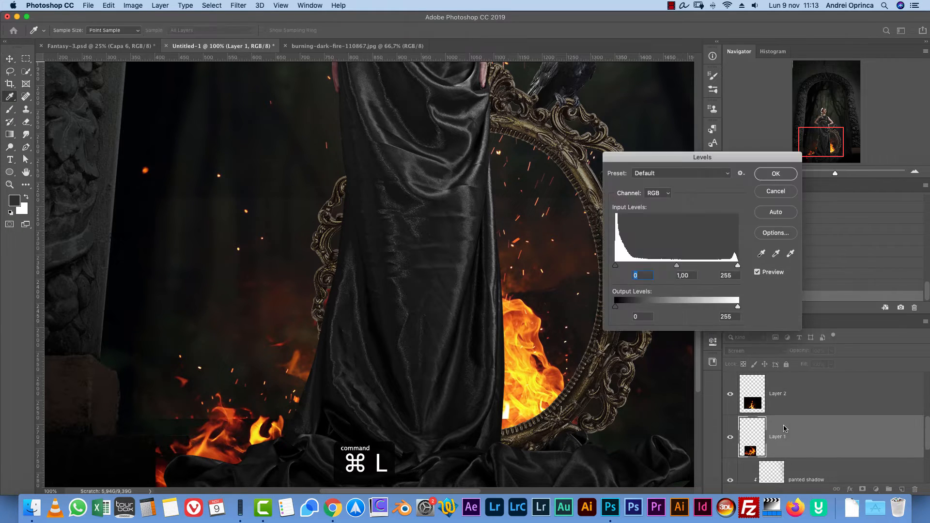
pyautogui.moveTo(615, 265); pyautogui.dragTo(623, 265)
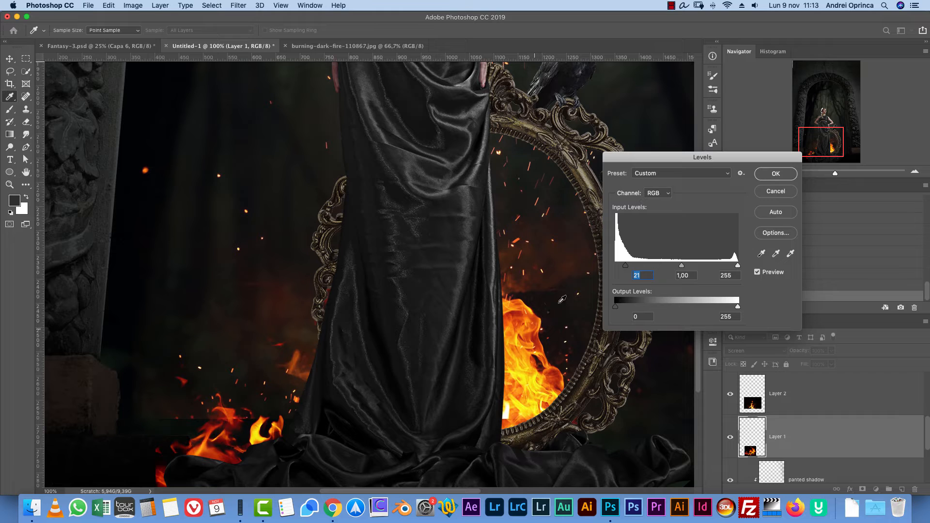
pyautogui.click(775, 173)
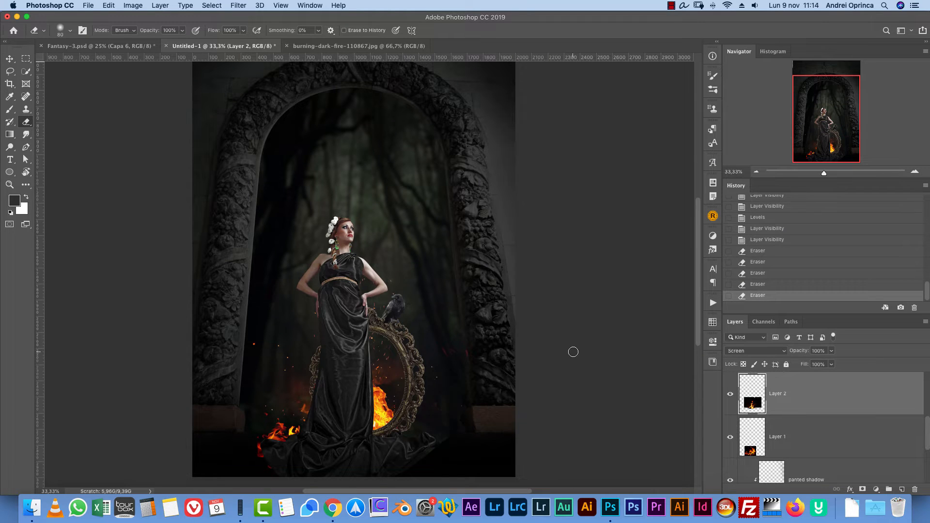
# - Group Layer 1 and Layer 2 and name the group "Fire"
pyautogui.keyDown('shift'); pyautogui.click(857, 442); pyautogui.keyUp('shift')
pyautogui.press('super+g')
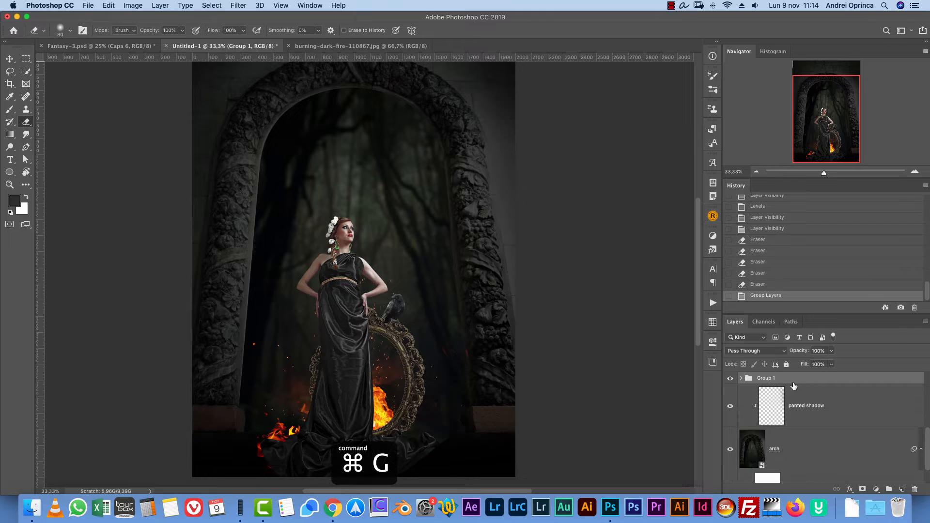
pyautogui.doubleClick(765, 378)
pyautogui.write('Fire')
pyautogui.press('Return')
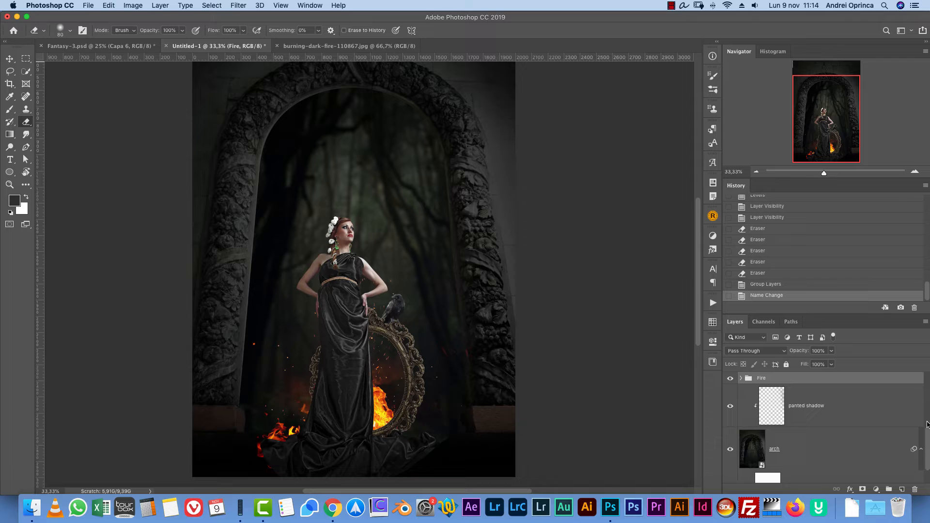
pyautogui.moveTo(926, 424); pyautogui.dragTo(928, 386)
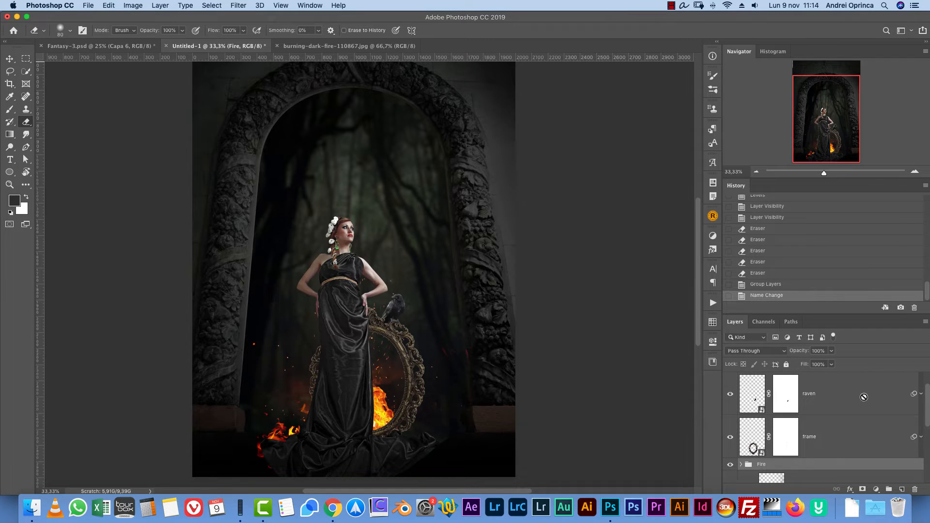
pyautogui.scroll(1, 863, 397)
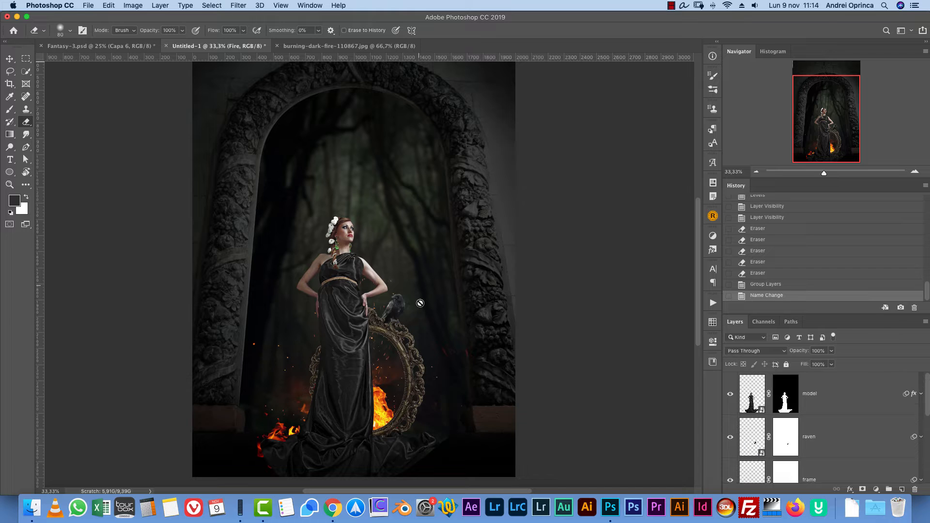
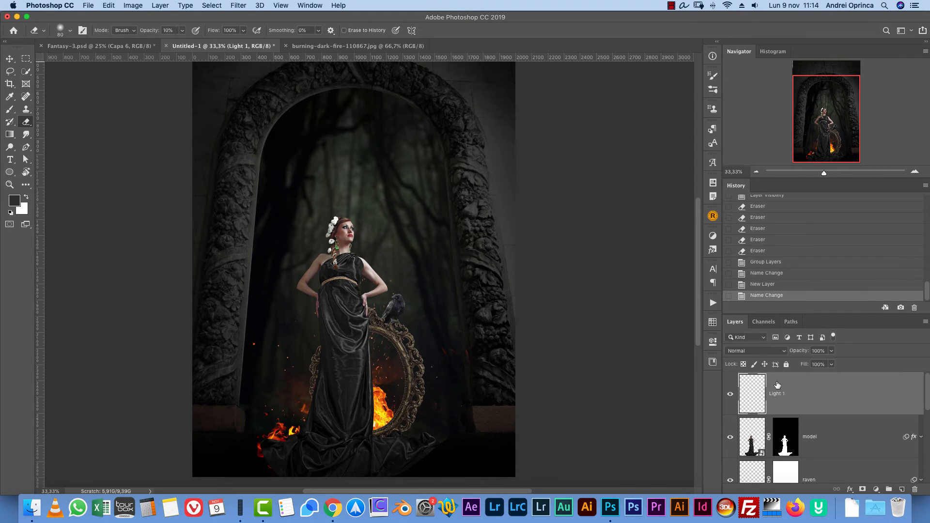
# - Set the Light 1 layer to Color Dodge and prepare a 150 px soft round brush with 0% hardness, 50% opacity and 30% flow
pyautogui.click(753, 350)
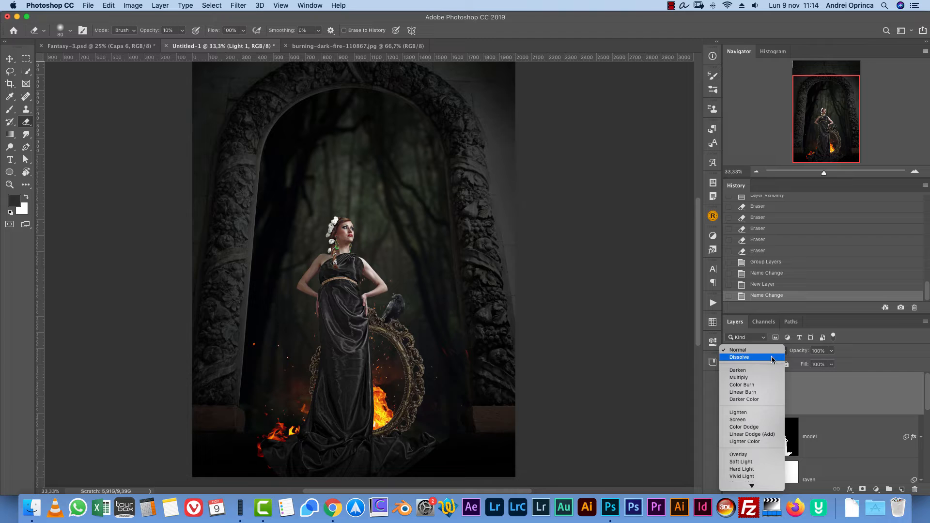
pyautogui.click(757, 427)
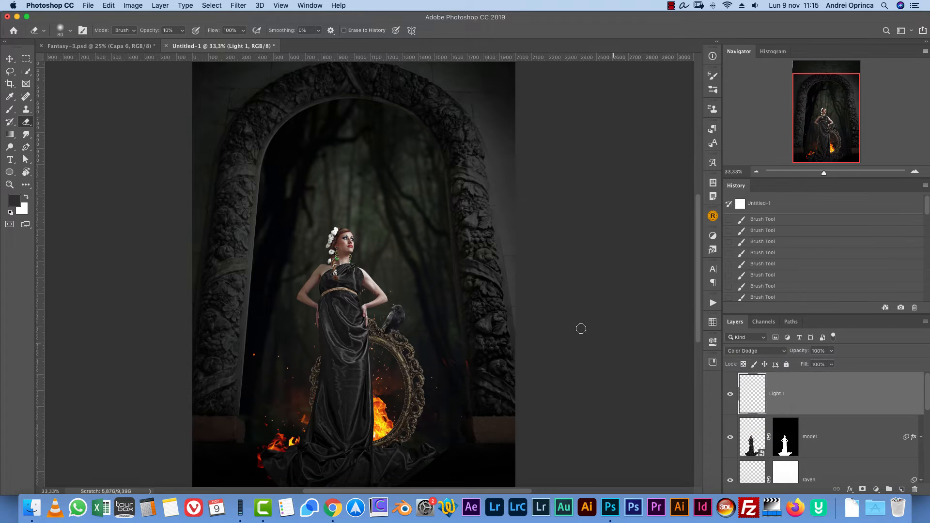
pyautogui.press('b')
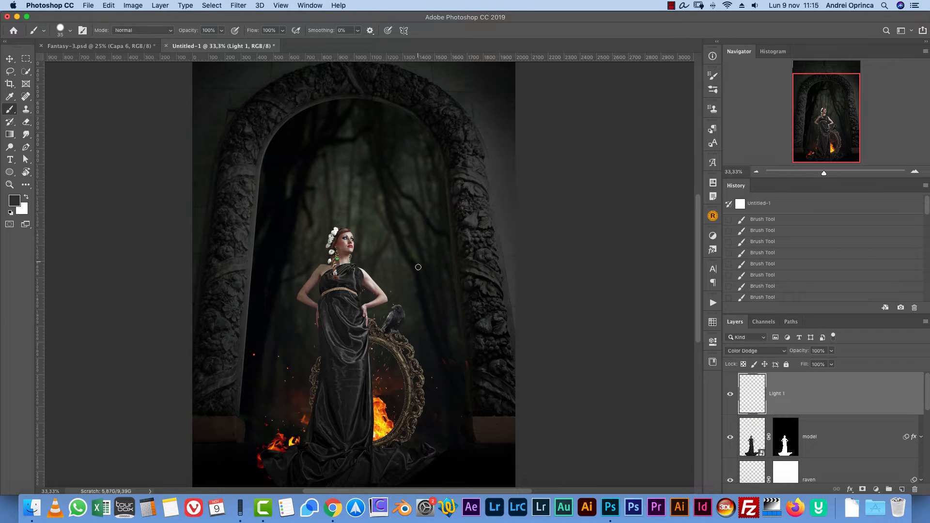
pyautogui.press(']')
pyautogui.press(']')
pyautogui.press(']')
pyautogui.press(']')
pyautogui.press(']')
pyautogui.rightClick(441, 248)
pyautogui.moveTo(509, 293); pyautogui.dragTo(467, 291)
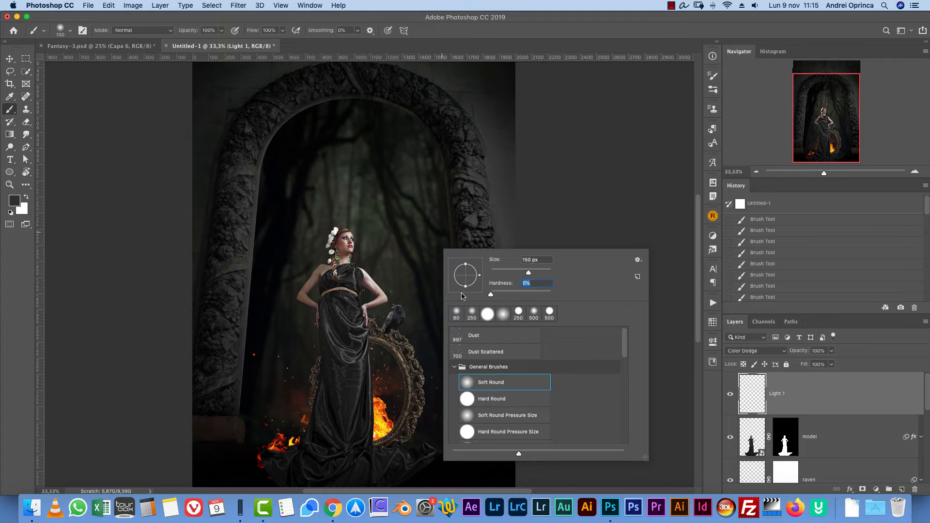
pyautogui.press('Return')
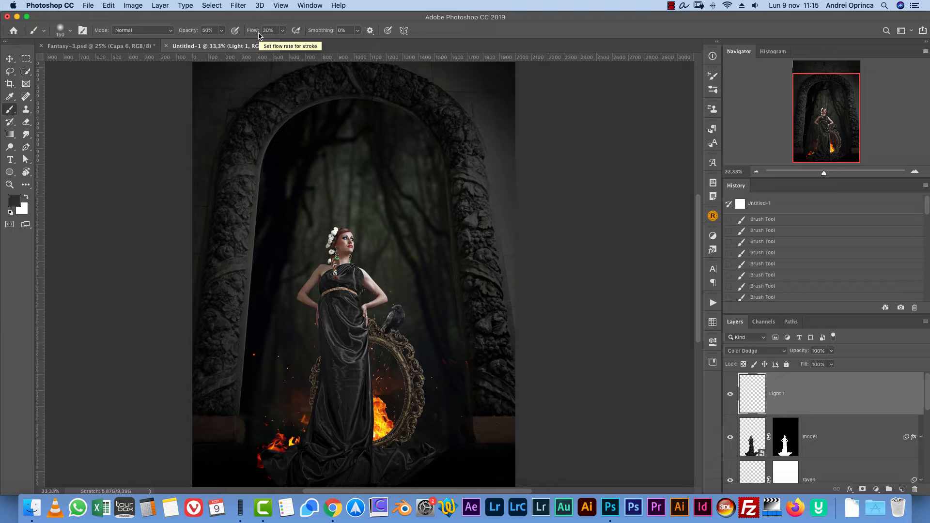
# - Set the foreground color to a dark orange, #9d571f
pyautogui.click(14, 200)
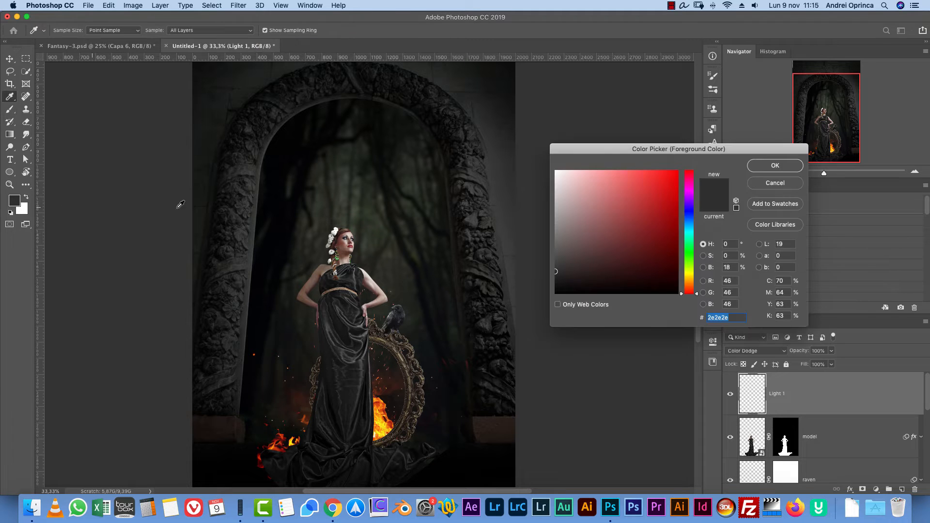
pyautogui.click(691, 285)
pyautogui.click(654, 218)
pyautogui.click(787, 165)
pyautogui.click(914, 172)
pyautogui.click(914, 172)
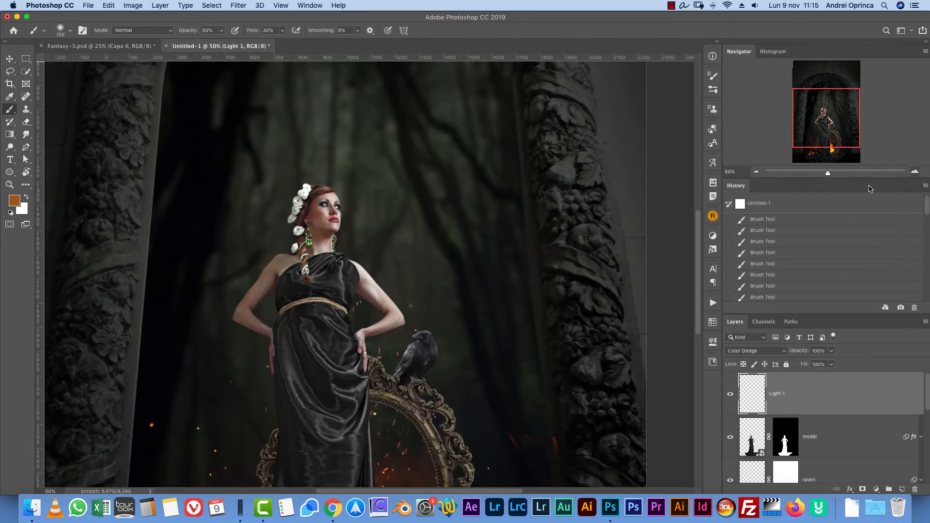
pyautogui.moveTo(453, 391); pyautogui.dragTo(573, 197)
pyautogui.moveTo(539, 279); pyautogui.dragTo(489, 344)
pyautogui.press('super+r')
# - Try painting a brighter orange #d57a31 glow along the inner edge of the left stone pillar
pyautogui.click(14, 200)
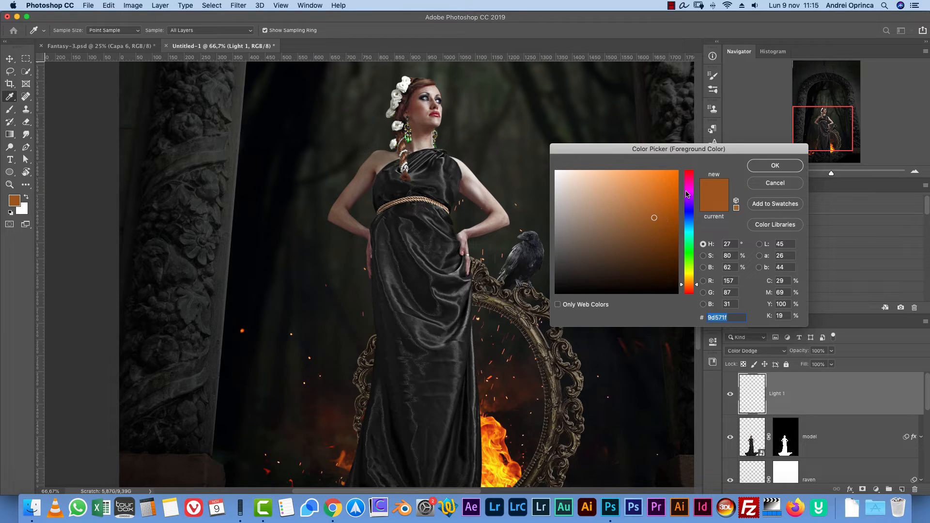
pyautogui.click(656, 185)
pyautogui.click(774, 165)
pyautogui.press('b')
pyautogui.moveTo(235, 194); pyautogui.dragTo(224, 322)
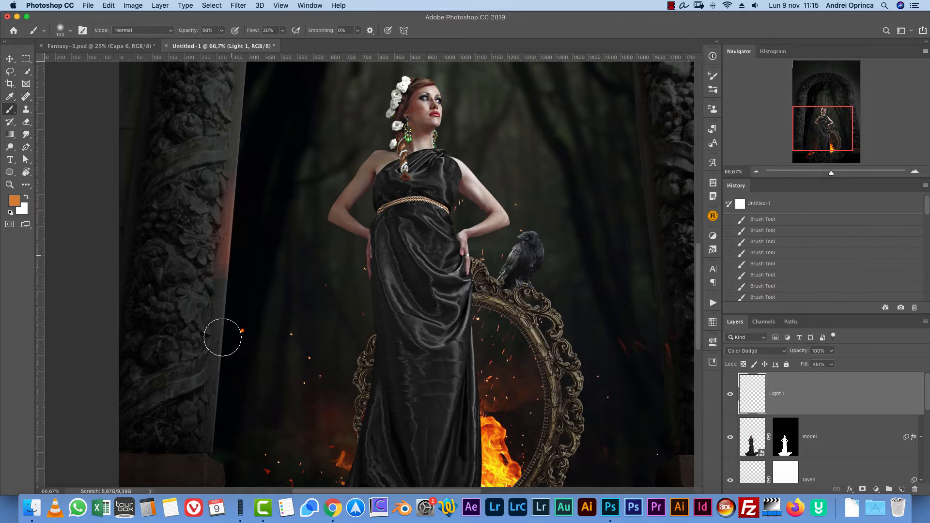
pyautogui.moveTo(234, 222); pyautogui.dragTo(228, 359)
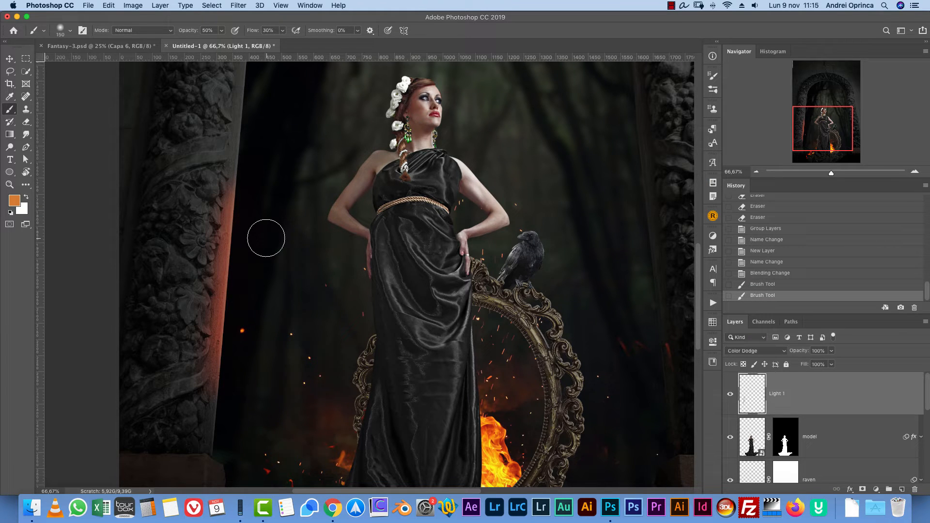
pyautogui.press('super+z')
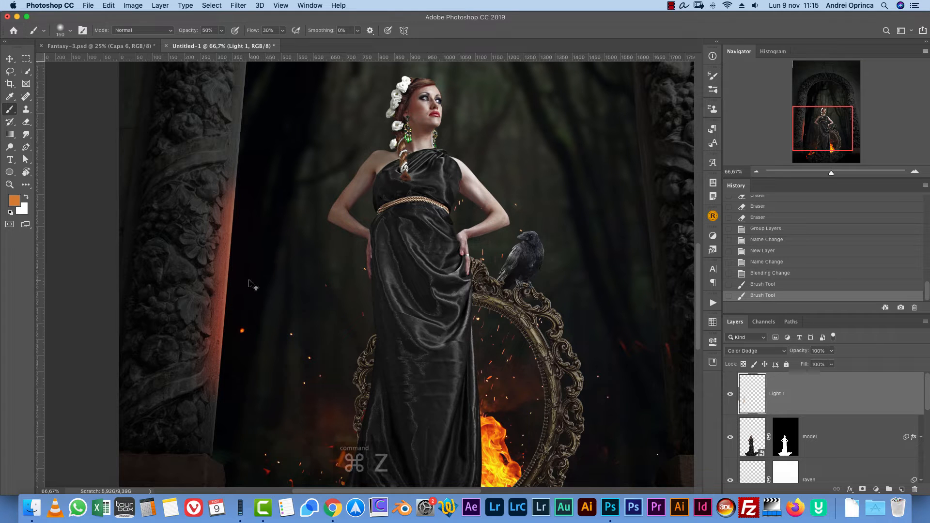
pyautogui.press('super+z')
pyautogui.press('super+z')
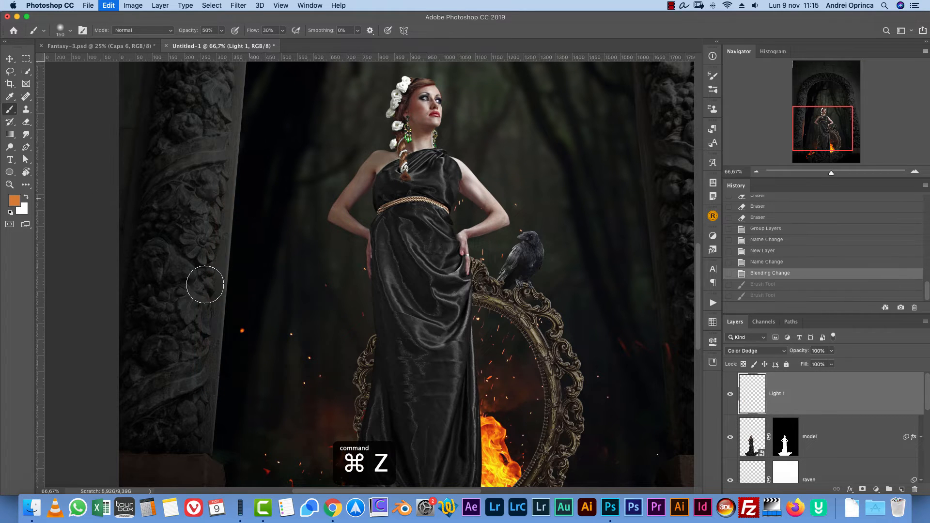
# - Change the foreground color to a yellowish orange, #d59841
pyautogui.click(16, 201)
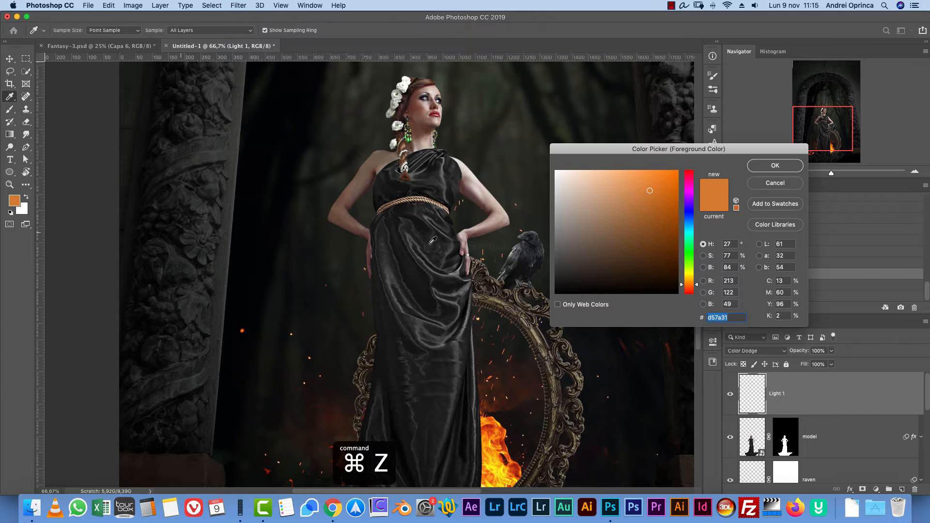
pyautogui.moveTo(691, 286); pyautogui.dragTo(692, 284)
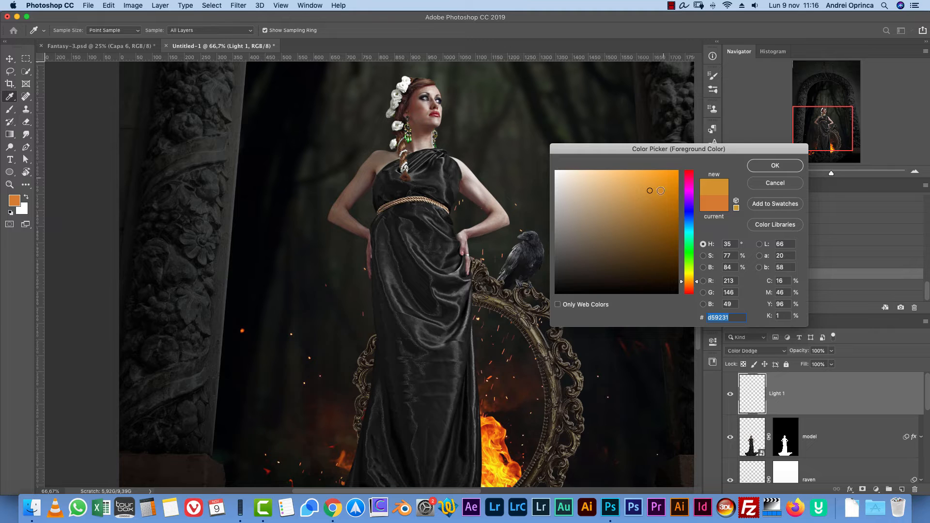
pyautogui.moveTo(655, 195); pyautogui.dragTo(640, 191)
pyautogui.click(793, 166)
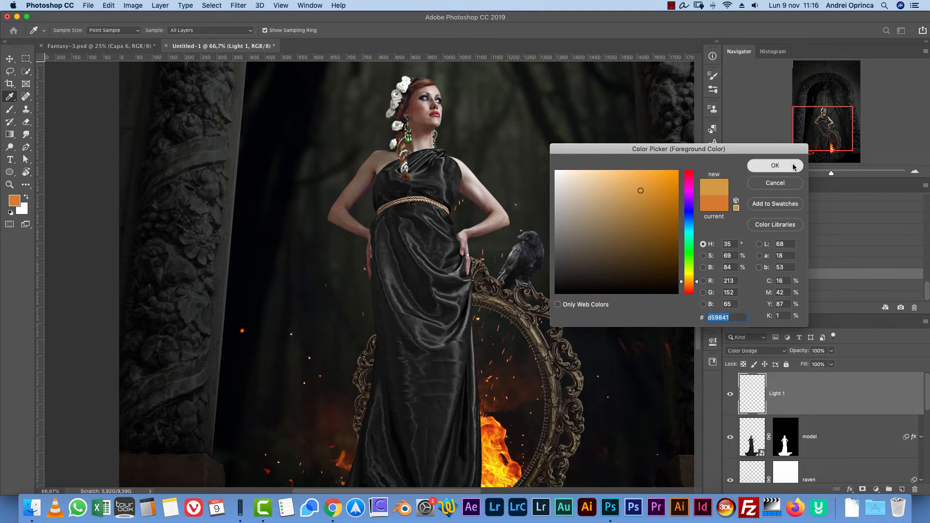
# - Try painting a yellowish-orange rim light down the inner edge of the left stone pillar
pyautogui.moveTo(250, 190); pyautogui.dragTo(231, 331)
pyautogui.moveTo(249, 213); pyautogui.dragTo(230, 346)
pyautogui.moveTo(240, 266); pyautogui.dragTo(231, 324)
pyautogui.moveTo(250, 218); pyautogui.dragTo(236, 335)
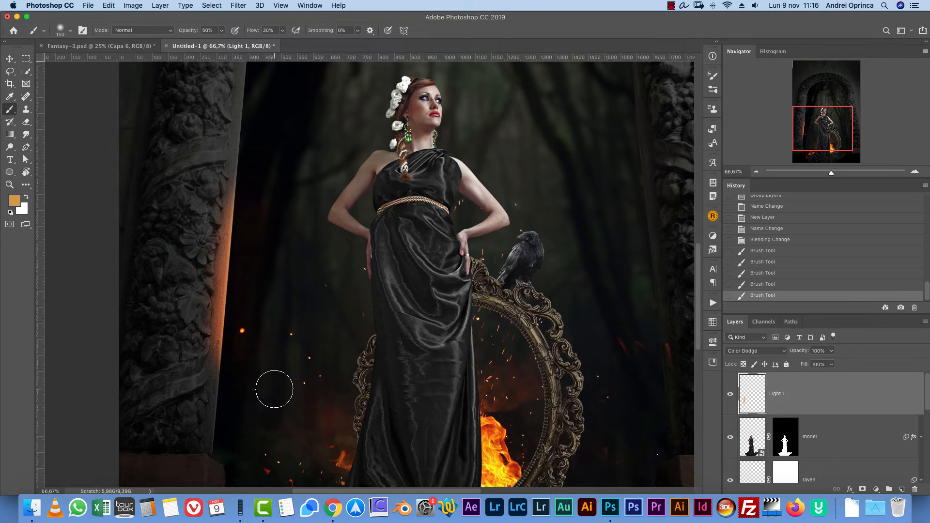
# - Clear everything painted on the Light 1 layer
pyautogui.press('super+a')
pyautogui.press('BackSpace')
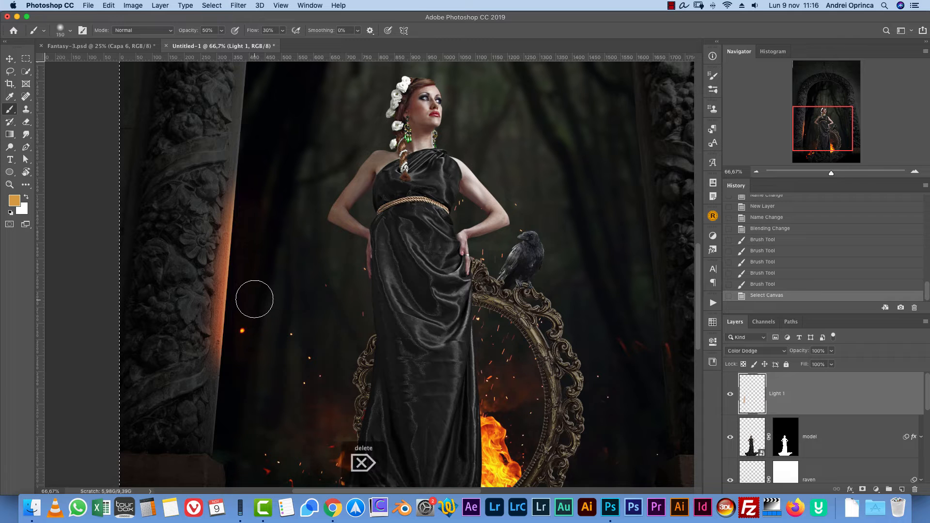
pyautogui.press('super+d')
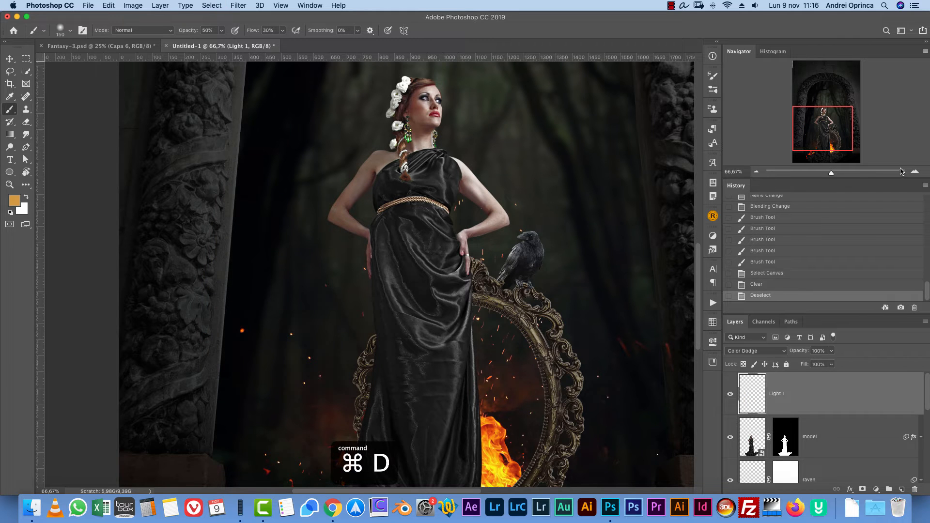
# - Try painting the orange glow down the inner edge of the right stone pillar with a 175 px brush
pyautogui.click(756, 171)
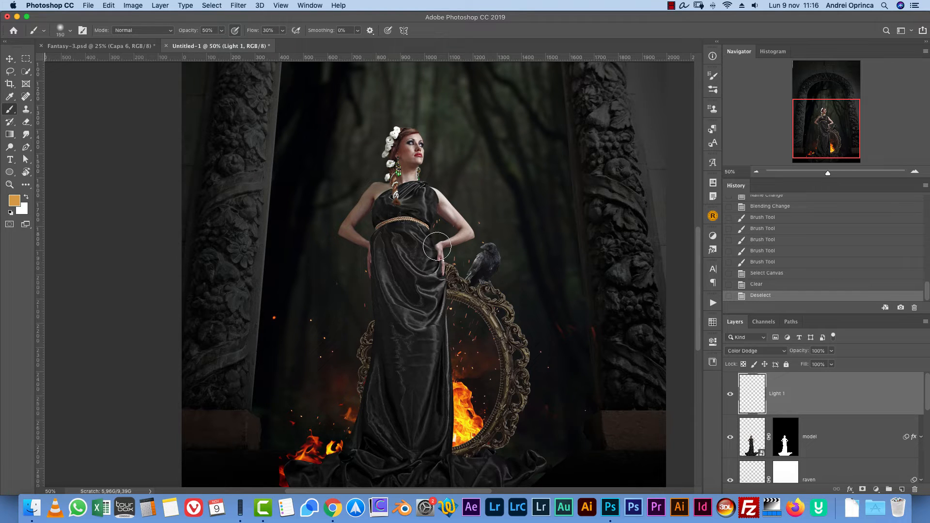
pyautogui.press(']')
pyautogui.press(']')
pyautogui.moveTo(926, 393); pyautogui.dragTo(921, 471)
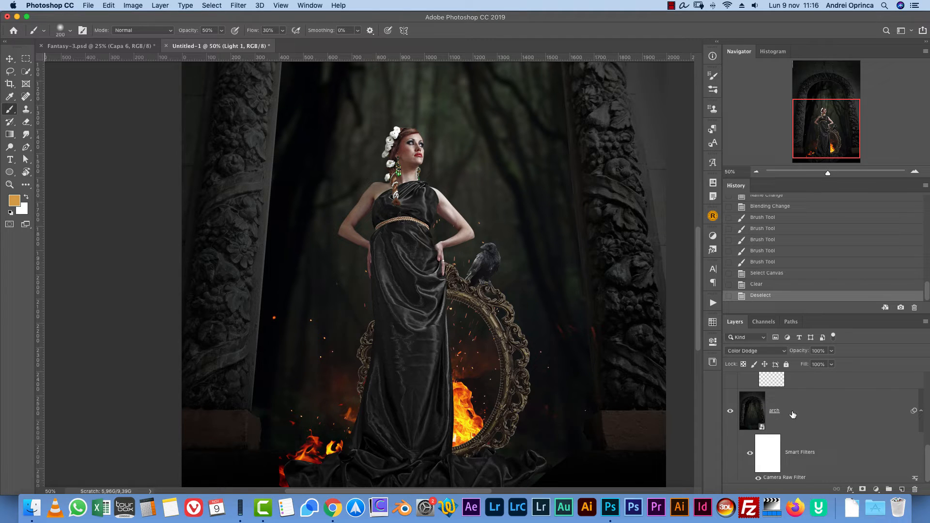
pyautogui.press('[')
pyautogui.moveTo(926, 459); pyautogui.dragTo(927, 384)
pyautogui.moveTo(598, 234); pyautogui.dragTo(598, 294)
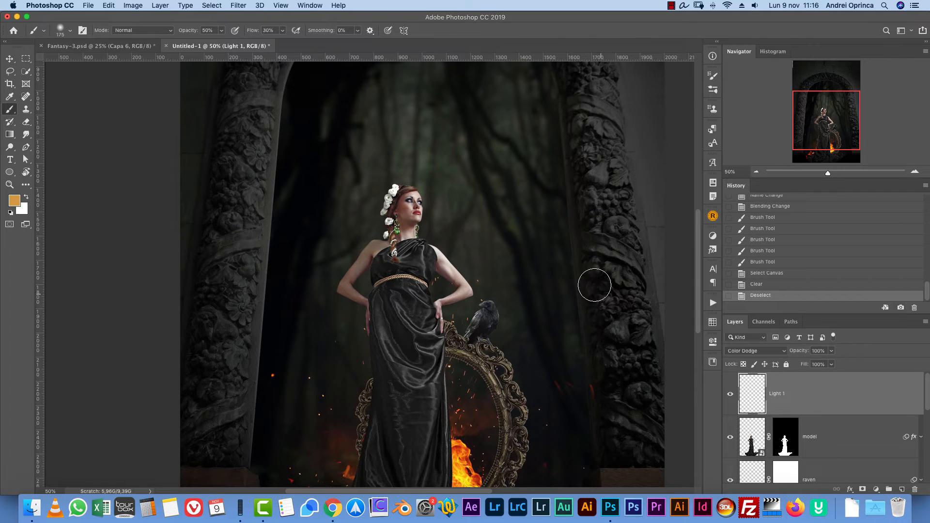
pyautogui.moveTo(574, 266); pyautogui.dragTo(584, 366)
pyautogui.moveTo(580, 295); pyautogui.dragTo(590, 378)
pyautogui.moveTo(591, 376); pyautogui.dragTo(595, 467)
# - Undo the glow strokes on the right pillar and lower the brush to 30% opacity and 20% flow
pyautogui.press('super+z')
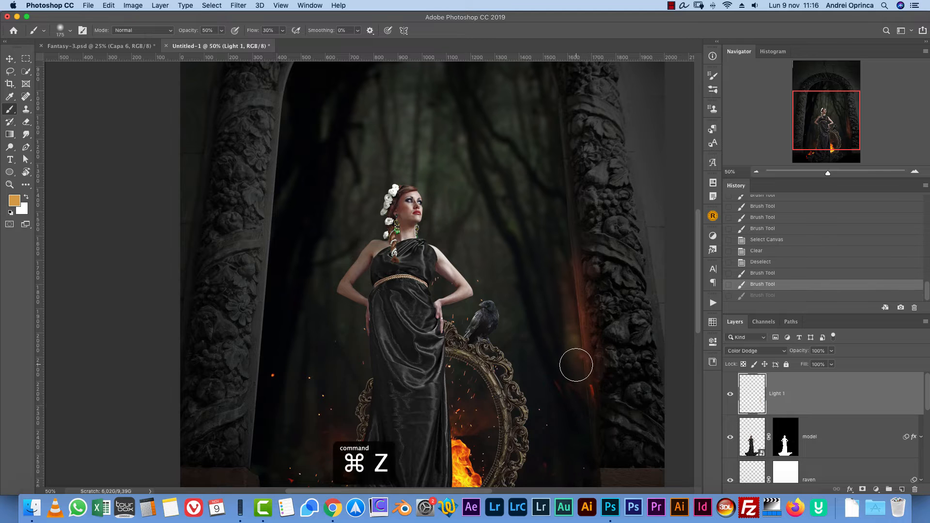
pyautogui.press('super+z')
pyautogui.press('super+z')
pyautogui.press('super+z')
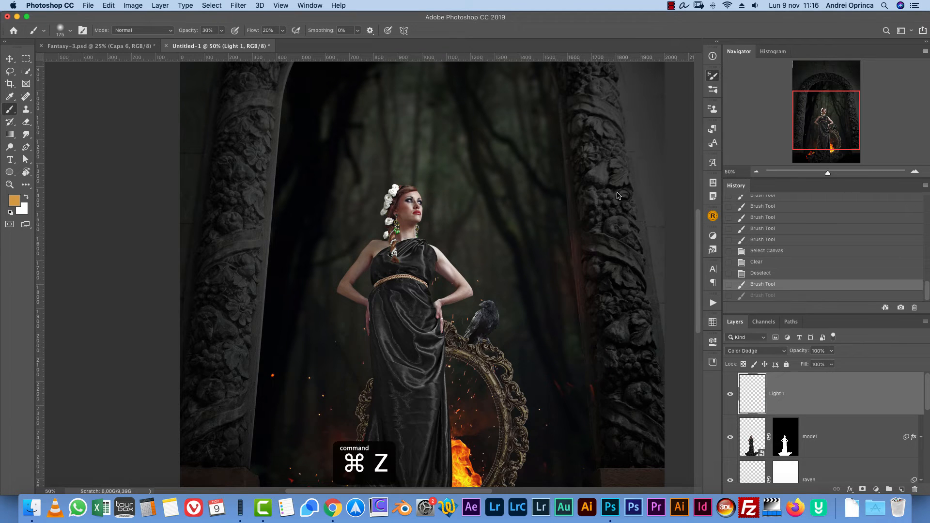
# - Paint a soft orange glow over the lower inner edge of the right stone pillar, widening it with a larger brush
pyautogui.click(712, 76)
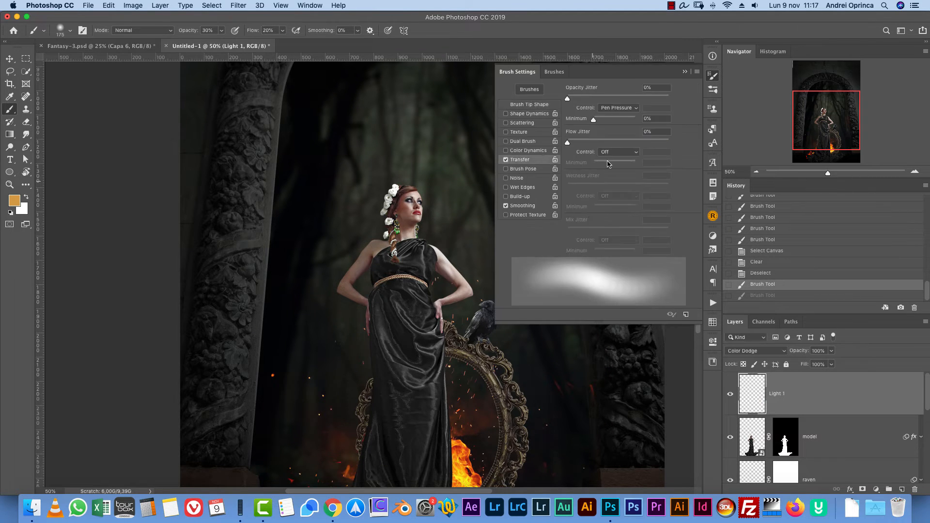
pyautogui.click(531, 104)
pyautogui.click(685, 72)
pyautogui.moveTo(584, 368); pyautogui.dragTo(587, 444)
pyautogui.moveTo(587, 444); pyautogui.dragTo(593, 313)
pyautogui.press(']')
pyautogui.press(']')
pyautogui.press(']')
pyautogui.press(']')
pyautogui.moveTo(599, 460); pyautogui.dragTo(592, 352)
pyautogui.moveTo(593, 420); pyautogui.dragTo(581, 287)
# - Paint the orange glow along the left pillar's inner edge with a smaller brush, and over its carvings with a 400 px brush
pyautogui.press('[')
pyautogui.press('[')
pyautogui.press('[')
pyautogui.press('[')
pyautogui.moveTo(250, 212); pyautogui.dragTo(242, 318)
pyautogui.moveTo(254, 154); pyautogui.dragTo(244, 272)
pyautogui.moveTo(249, 157); pyautogui.dragTo(240, 390)
pyautogui.press(']')
pyautogui.press(']')
pyautogui.press(']')
pyautogui.press(']')
pyautogui.moveTo(202, 437); pyautogui.dragTo(218, 260)
pyautogui.moveTo(596, 289)
pyautogui.mouseDown()
pyautogui.moveTo(594, 254)
pyautogui.moveTo(602, 280)
pyautogui.mouseUp()
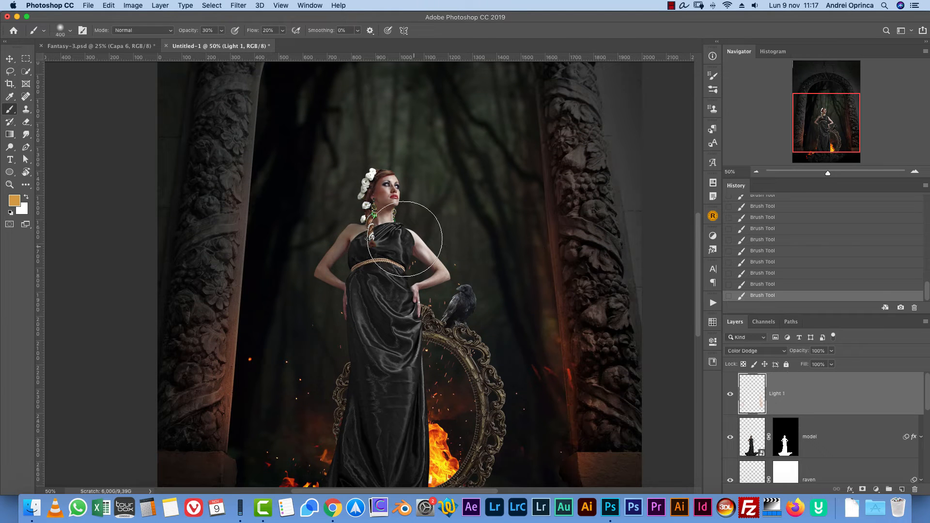
# - Erase the glow spilling from both pillars onto the forest, using a hard 175 px eraser at 100% opacity
pyautogui.press('e')
pyautogui.rightClick(569, 239)
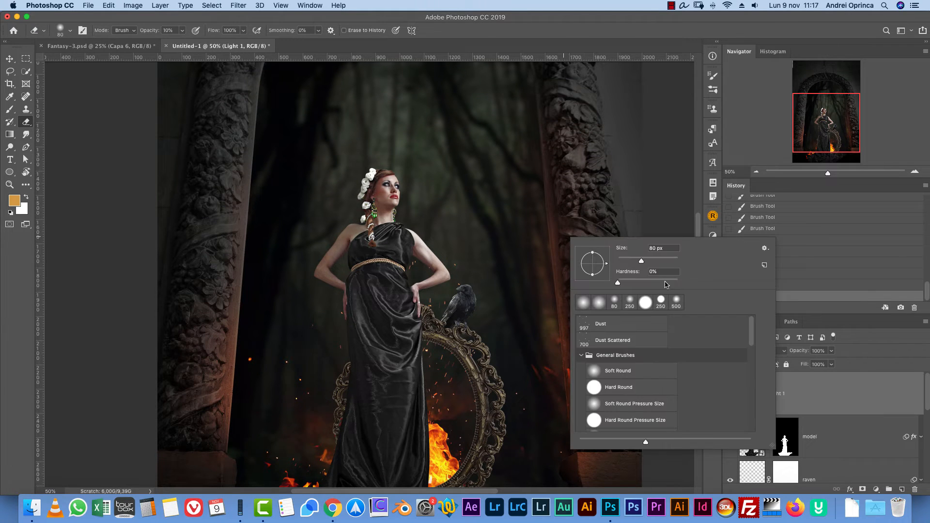
pyautogui.click(799, 383)
pyautogui.press('F5')
pyautogui.press('F5')
pyautogui.press(']')
pyautogui.press(']')
pyautogui.press(']')
pyautogui.press(']')
pyautogui.press(']')
pyautogui.press('0')
pyautogui.moveTo(521, 152)
pyautogui.mouseDown()
pyautogui.moveTo(526, 379)
pyautogui.moveTo(550, 455)
pyautogui.mouseUp()
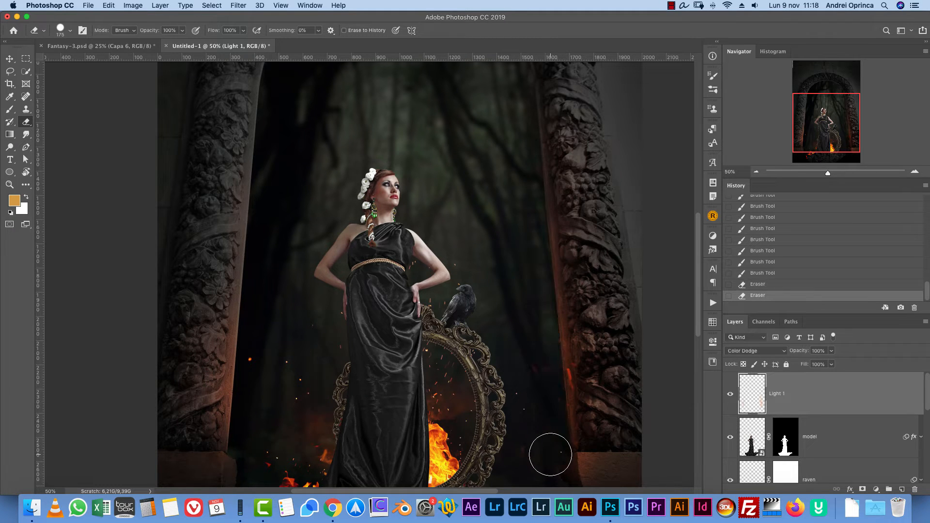
pyautogui.moveTo(510, 198)
pyautogui.mouseDown()
pyautogui.moveTo(513, 335)
pyautogui.moveTo(527, 395)
pyautogui.moveTo(528, 366)
pyautogui.moveTo(542, 468)
pyautogui.moveTo(537, 423)
pyautogui.mouseUp()
pyautogui.moveTo(538, 422); pyautogui.dragTo(528, 508)
pyautogui.moveTo(274, 162)
pyautogui.mouseDown()
pyautogui.moveTo(292, 321)
pyautogui.moveTo(277, 431)
pyautogui.moveTo(250, 445)
pyautogui.moveTo(279, 366)
pyautogui.moveTo(282, 457)
pyautogui.moveTo(296, 338)
pyautogui.moveTo(281, 406)
pyautogui.moveTo(289, 443)
pyautogui.mouseUp()
# - Compare the pillars with the Light 1 layer hidden and shown
pyautogui.click(729, 394)
pyautogui.click(730, 394)
pyautogui.moveTo(536, 396); pyautogui.dragTo(509, 285)
pyautogui.click(914, 170)
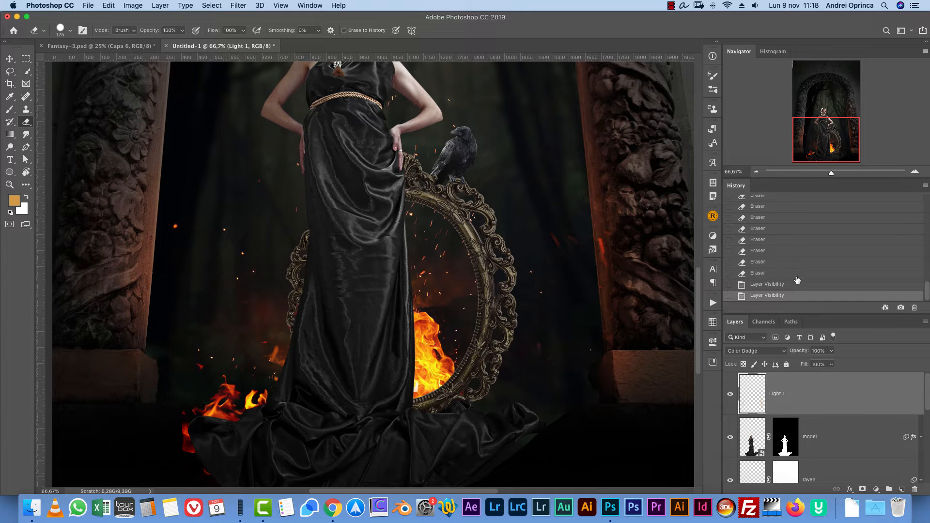
# - Add a Multiply Gradient Overlay to the frame layer at 140% scale and 72% opacity, shifting the gradient slightly upward
pyautogui.press('v')
pyautogui.scroll(-2, 880, 450)
pyautogui.click(881, 464)
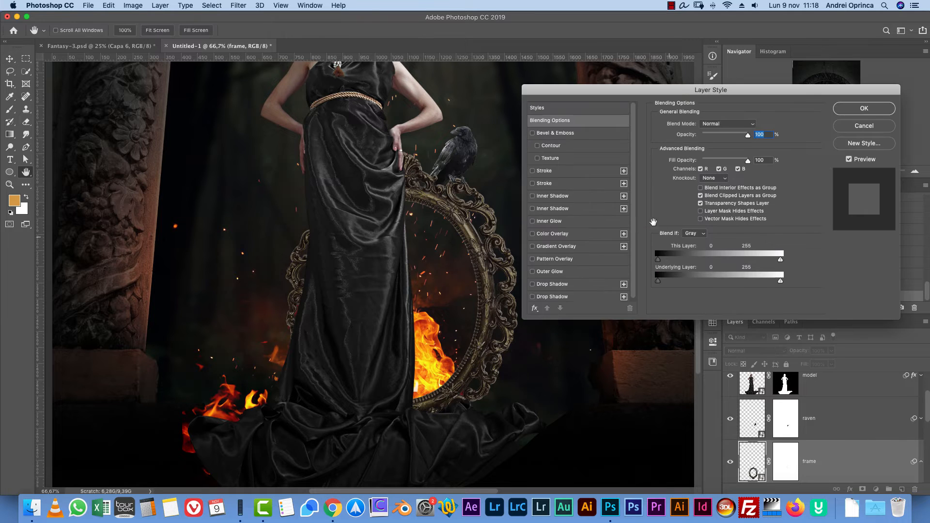
pyautogui.click(562, 248)
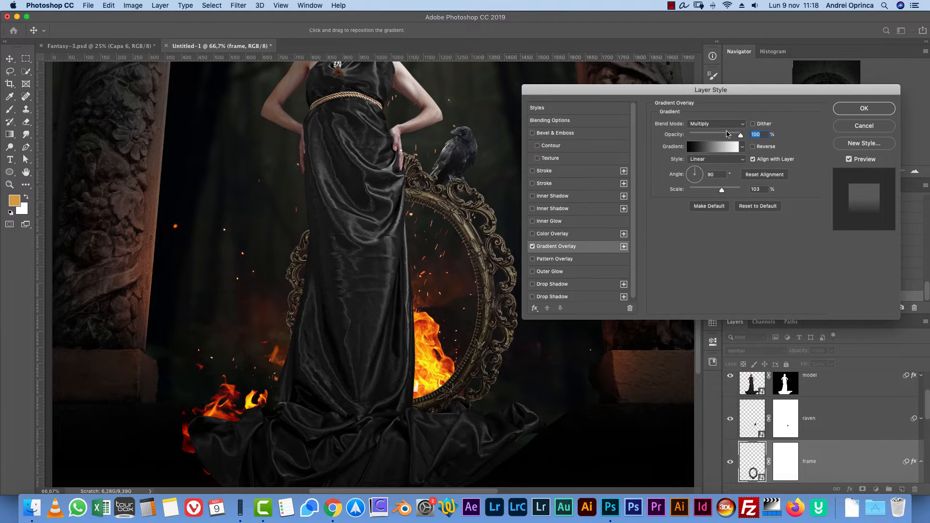
pyautogui.moveTo(720, 189); pyautogui.dragTo(736, 189)
pyautogui.moveTo(469, 230); pyautogui.dragTo(459, 206)
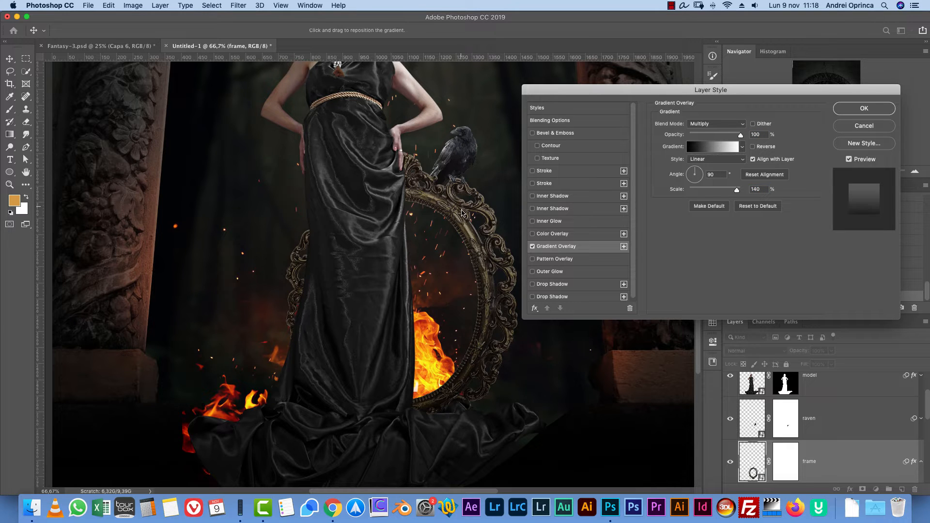
pyautogui.moveTo(740, 135); pyautogui.dragTo(726, 135)
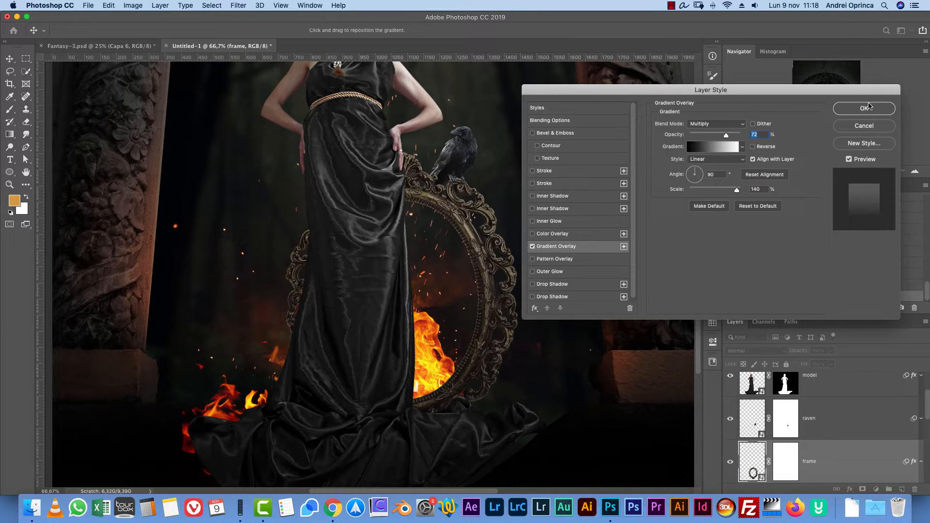
pyautogui.press('Return')
# - Load the ornate frame's outline as a selection and make Light 1 the active layer
pyautogui.keyDown('super'); pyautogui.click(751, 469); pyautogui.keyUp('super')
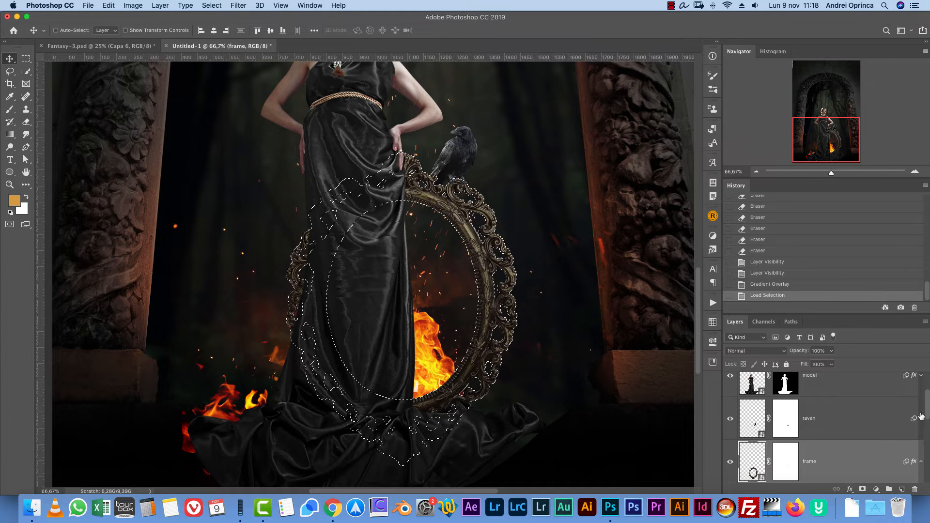
pyautogui.scroll(2, 817, 406)
pyautogui.click(818, 405)
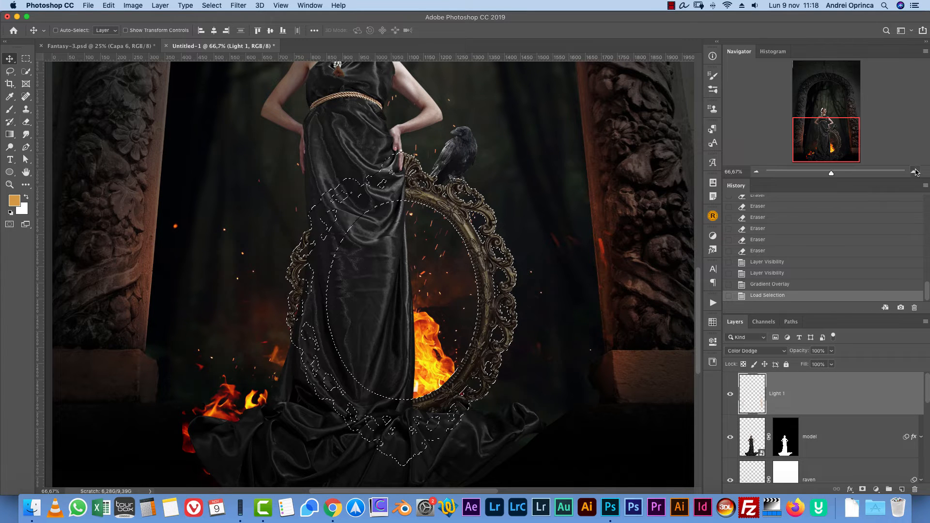
# - Paint warm glow along the ornate frame's inner rim with an 80 px brush at 30% opacity and 20% flow, hiding the selection edges
pyautogui.press('super+equal')
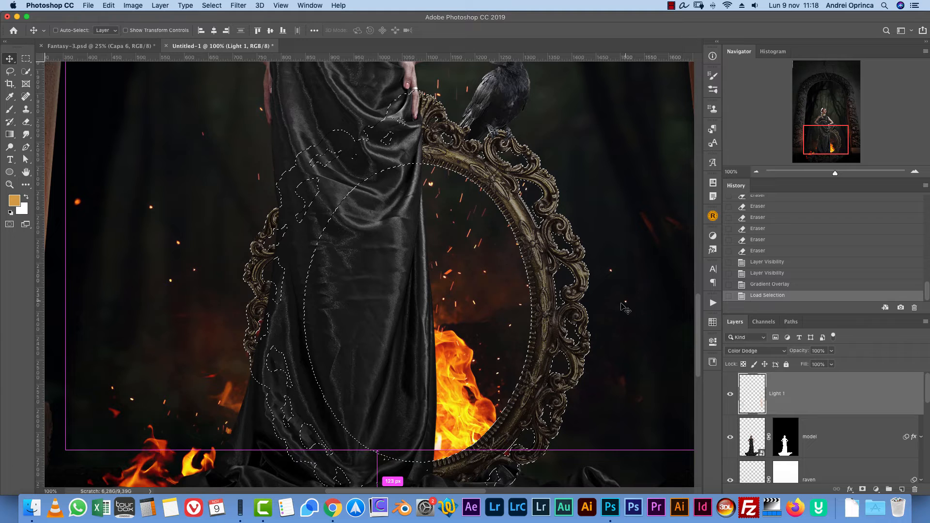
pyautogui.press('b')
pyautogui.press('[')
pyautogui.press('[')
pyautogui.press('[')
pyautogui.press('[')
pyautogui.press('[')
pyautogui.press('[')
pyautogui.press('[')
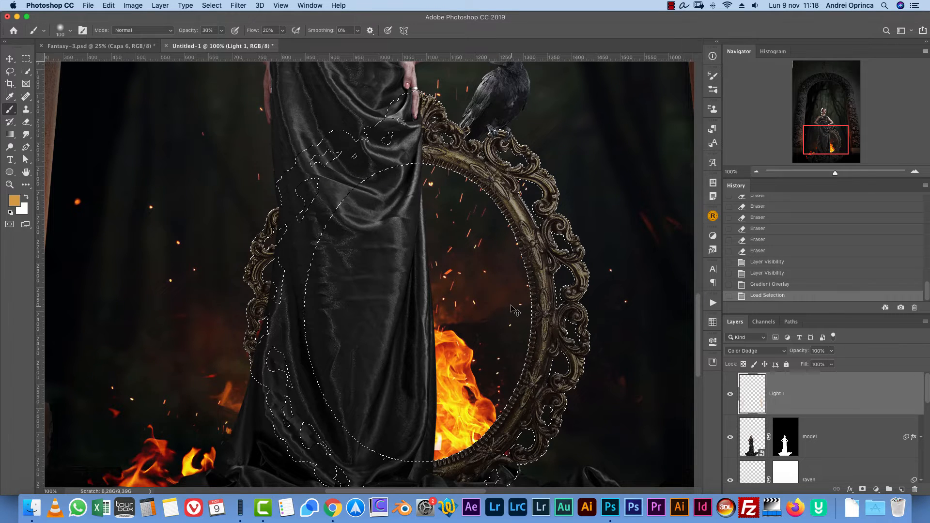
pyautogui.press('cmd+h')
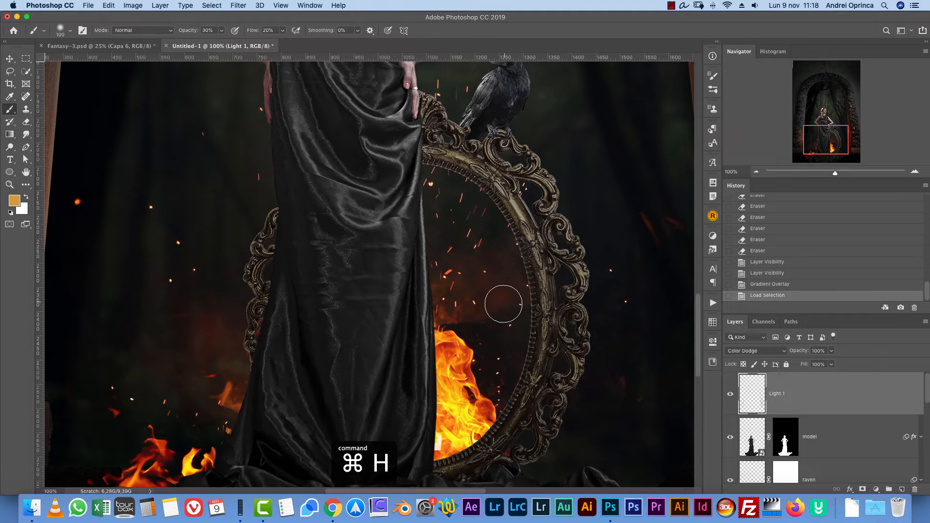
pyautogui.press('[')
pyautogui.press('[')
pyautogui.moveTo(507, 367)
pyautogui.mouseDown()
pyautogui.moveTo(489, 406)
pyautogui.moveTo(492, 396)
pyautogui.mouseUp()
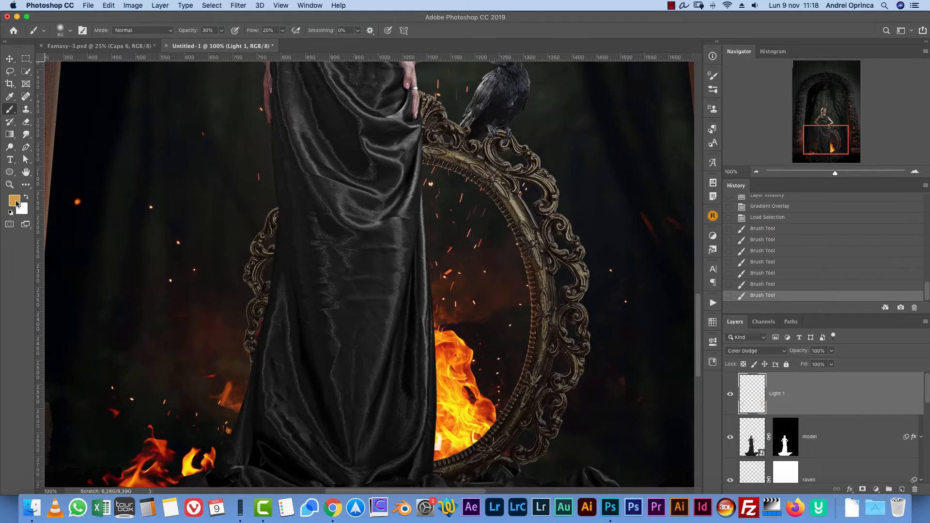
# - Continue painting the frame's rim in a more saturated orange at 50% brush opacity, undoing the last stroke and reducing the brush to 50 px
pyautogui.click(15, 201)
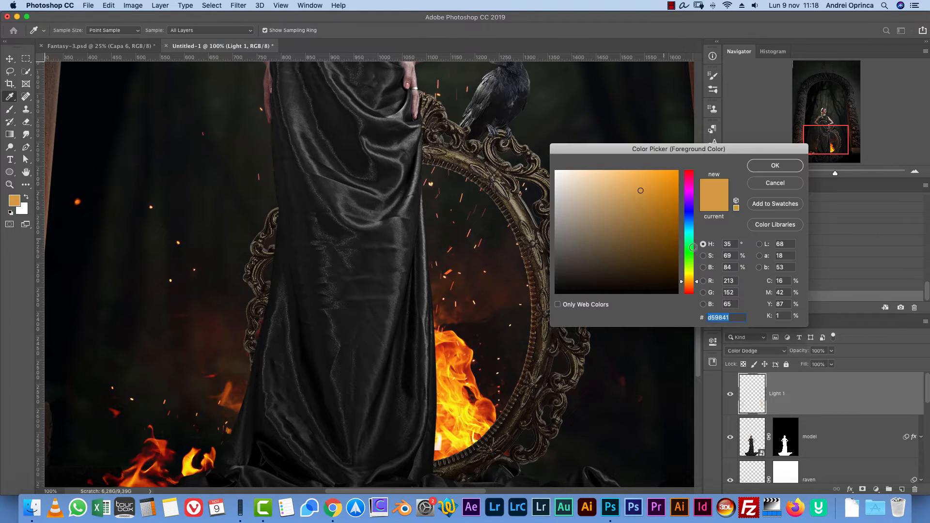
pyautogui.click(793, 166)
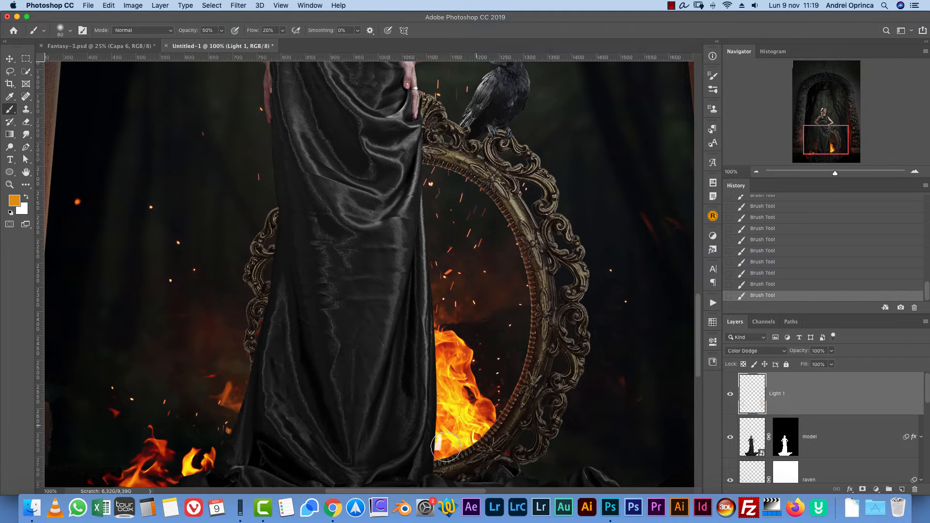
pyautogui.press(']')
pyautogui.press(']')
pyautogui.press(']')
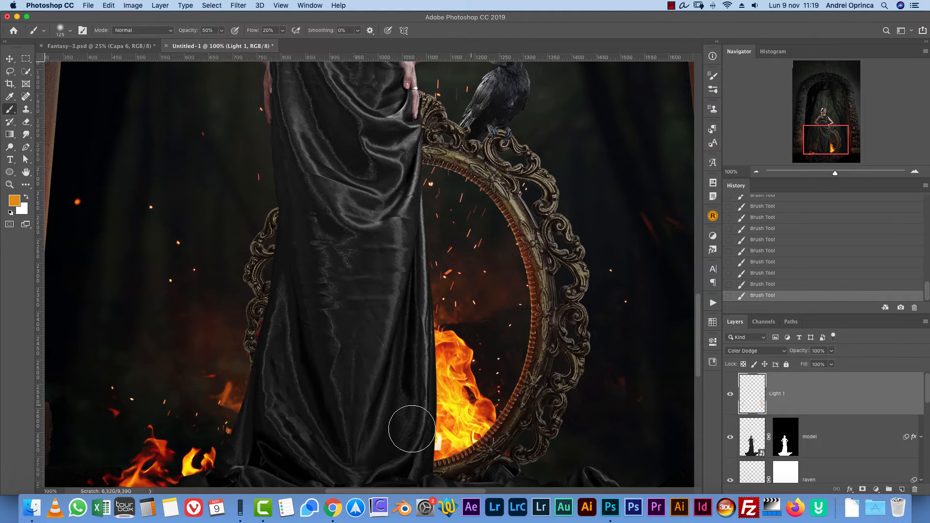
pyautogui.press('super+z')
pyautogui.press('[')
pyautogui.press('[')
pyautogui.press('[')
pyautogui.press('[')
pyautogui.press('[')
pyautogui.press('[')
# - Load the model's outline as a selection and paint firelight along the dress edge beside the flames with an 80 px brush
pyautogui.keyDown('super'); pyautogui.click(756, 444); pyautogui.keyUp('super')
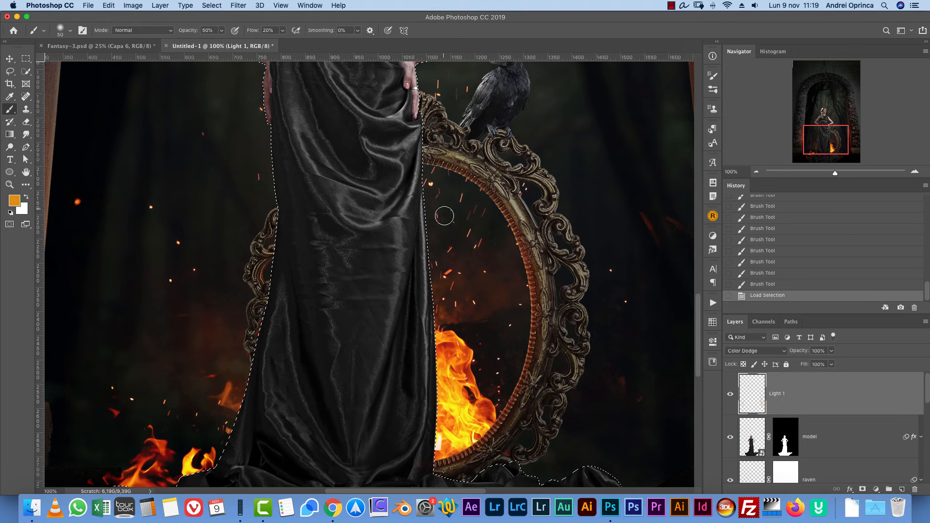
pyautogui.press('super+h')
pyautogui.press(']')
pyautogui.press(']')
pyautogui.press(']')
pyautogui.moveTo(436, 226); pyautogui.dragTo(441, 338)
pyautogui.moveTo(451, 419); pyautogui.dragTo(448, 455)
pyautogui.moveTo(453, 343); pyautogui.dragTo(448, 456)
pyautogui.moveTo(457, 349); pyautogui.dragTo(448, 453)
pyautogui.moveTo(453, 353)
pyautogui.mouseDown()
pyautogui.moveTo(448, 453)
pyautogui.moveTo(435, 271)
pyautogui.mouseUp()
# - Paint firelight along the dress's opposite lower edge near the small flames, and clear the selection
pyautogui.moveTo(240, 361); pyautogui.dragTo(228, 426)
pyautogui.moveTo(242, 356); pyautogui.dragTo(224, 436)
pyautogui.moveTo(240, 368); pyautogui.dragTo(226, 431)
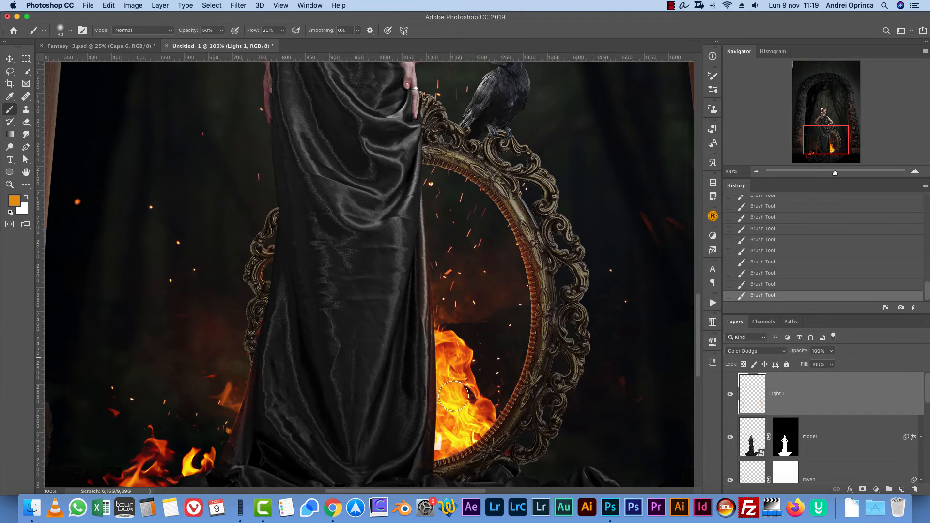
pyautogui.moveTo(463, 355); pyautogui.dragTo(462, 230)
pyautogui.press('[')
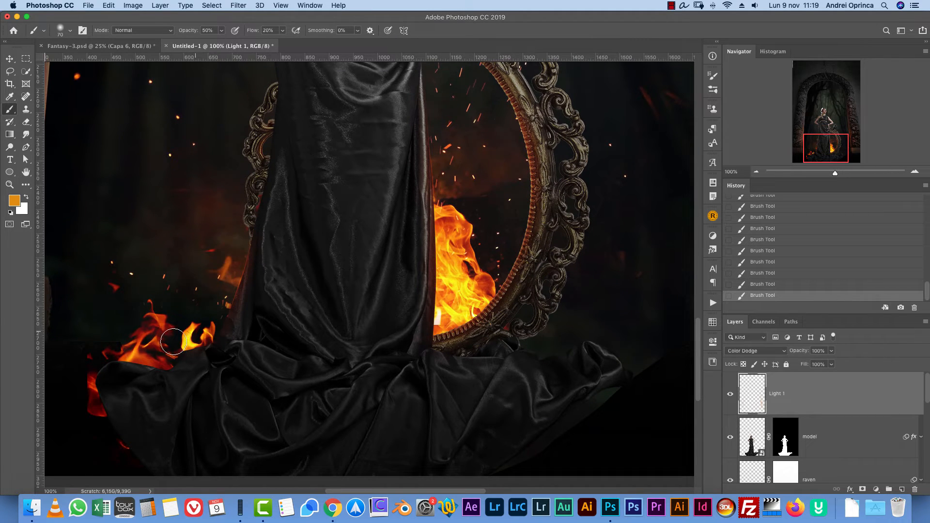
pyautogui.press('super+d')
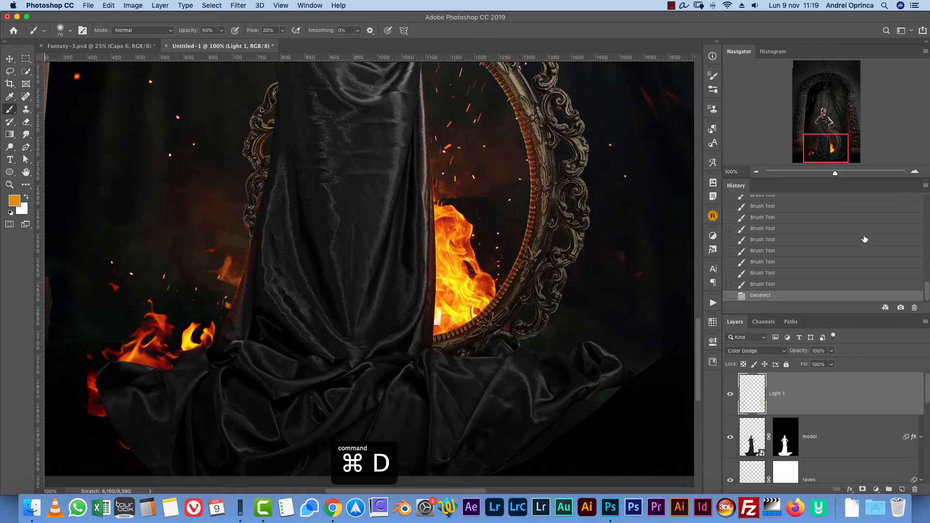
# - Paint fine glow accents on the dress's lower folds near the flames with a 10 px brush, and undo the last three strokes
pyautogui.press('super+equal')
pyautogui.press('[')
pyautogui.press('[')
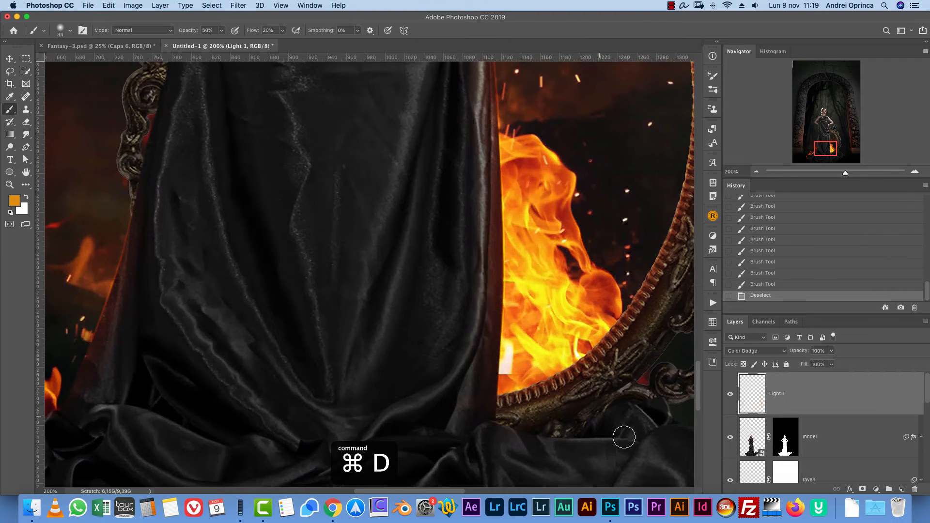
pyautogui.press('[')
pyautogui.moveTo(624, 437); pyautogui.dragTo(597, 440)
pyautogui.moveTo(195, 388); pyautogui.dragTo(428, 308)
pyautogui.moveTo(237, 353)
pyautogui.mouseDown()
pyautogui.moveTo(266, 343)
pyautogui.moveTo(206, 379)
pyautogui.moveTo(133, 376)
pyautogui.mouseUp()
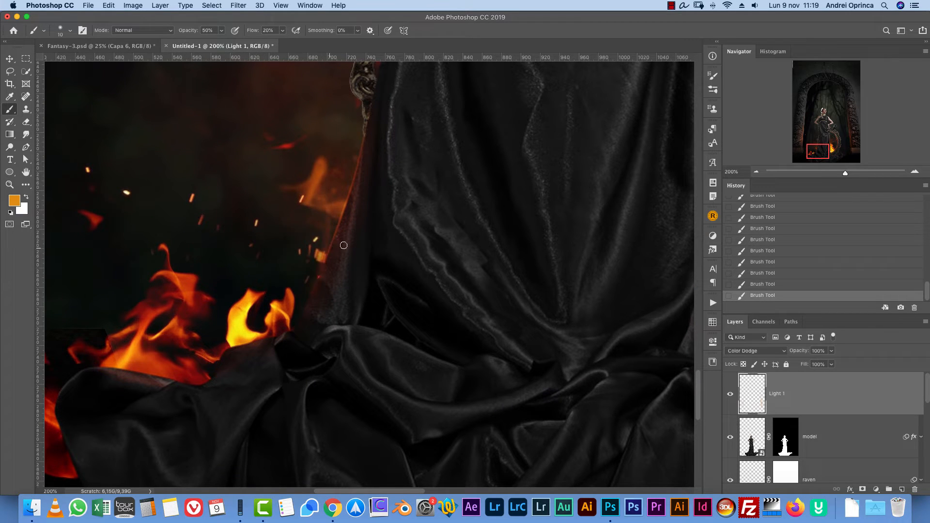
pyautogui.press('super+z')
pyautogui.press('super+z')
pyautogui.press('super+z')
# - Refine the thin orange rim light along the dress edge beside the large fire with a 10 px brush, and check the whole composition
pyautogui.moveTo(468, 228); pyautogui.dragTo(366, 432)
pyautogui.moveTo(460, 218)
pyautogui.mouseDown()
pyautogui.moveTo(444, 363)
pyautogui.moveTo(435, 369)
pyautogui.mouseUp()
pyautogui.moveTo(450, 318)
pyautogui.mouseDown()
pyautogui.moveTo(396, 297)
pyautogui.moveTo(237, 163)
pyautogui.mouseUp()
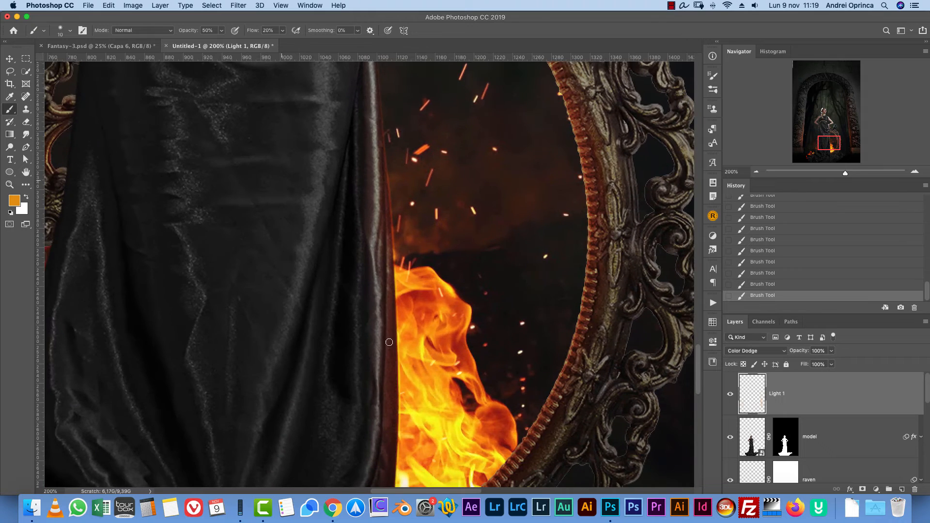
pyautogui.moveTo(460, 410); pyautogui.dragTo(428, 395)
pyautogui.press('super+1')
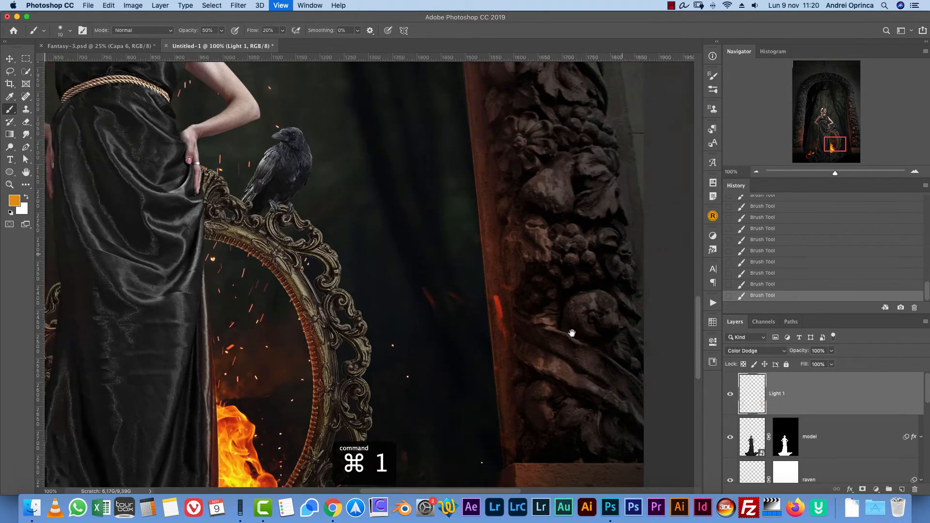
pyautogui.moveTo(571, 333); pyautogui.dragTo(489, 352)
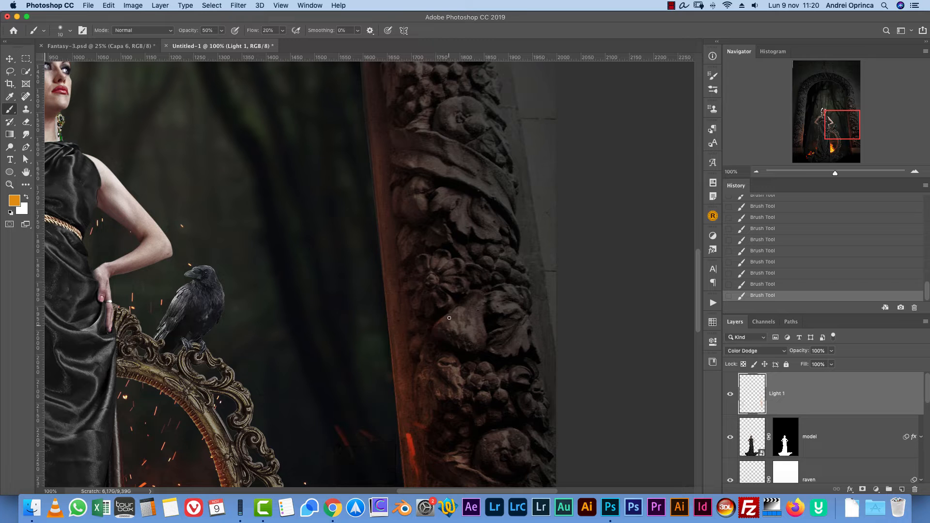
pyautogui.press('super+0')
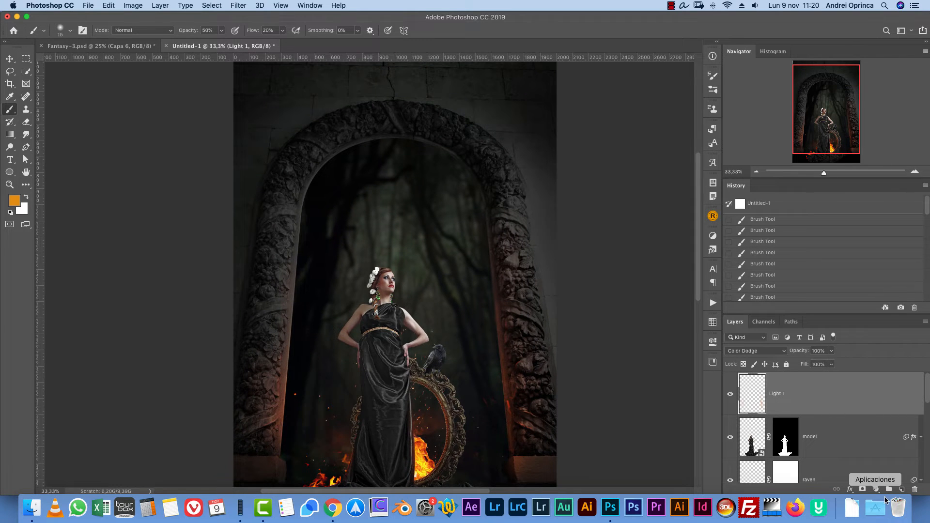
# - Add a new layer named "light 2" above Light 1 and open its blend mode choices
pyautogui.click(901, 488)
pyautogui.doubleClick(778, 394)
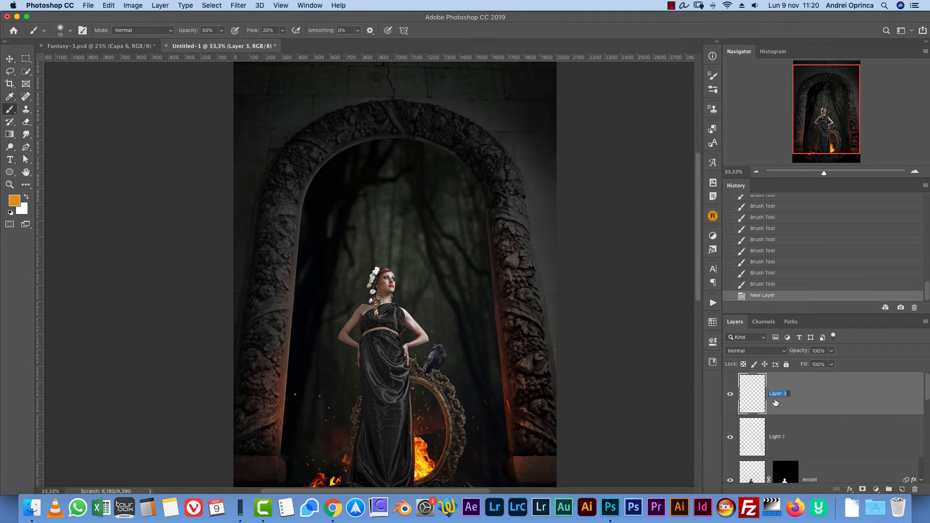
pyautogui.write('light 2')
pyautogui.press('Return')
pyautogui.click(757, 349)
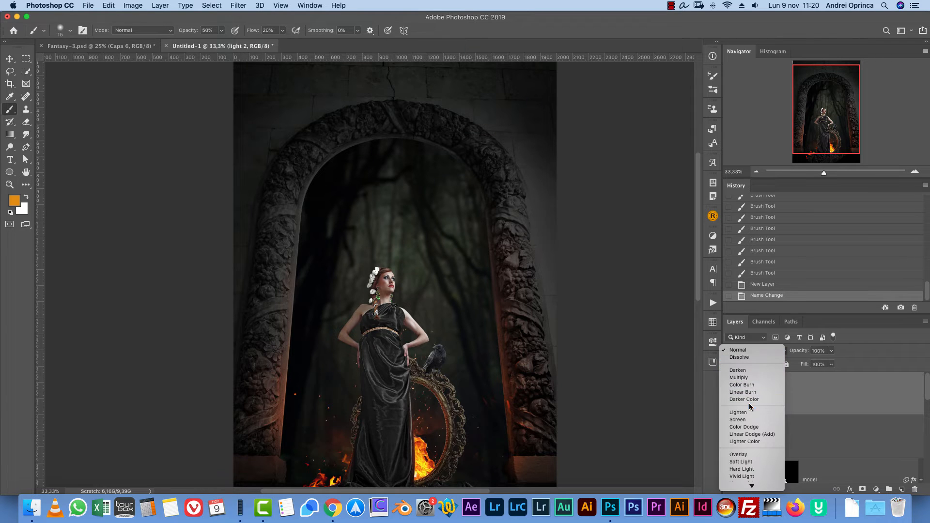
# - Set the light 2 layer's blending mode to Screen
pyautogui.click(748, 420)
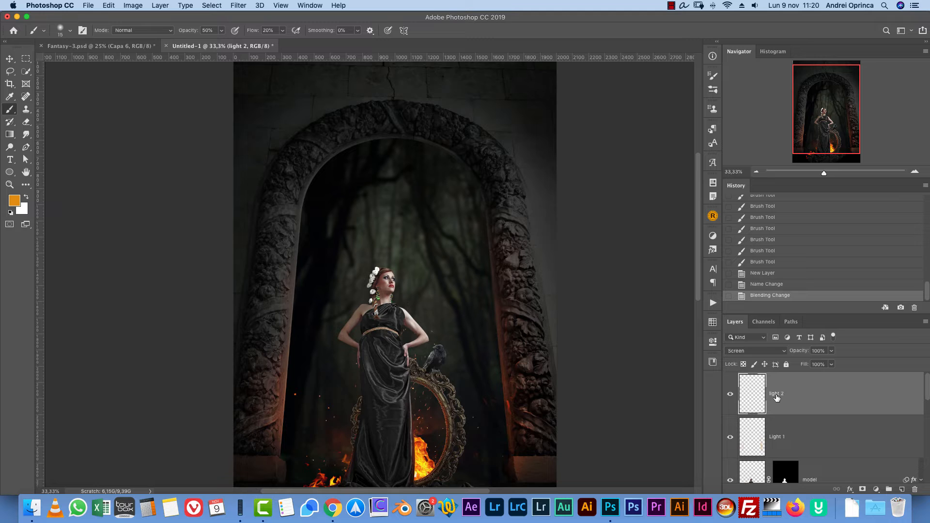
pyautogui.press('super+r')
pyautogui.moveTo(502, 435); pyautogui.dragTo(475, 297)
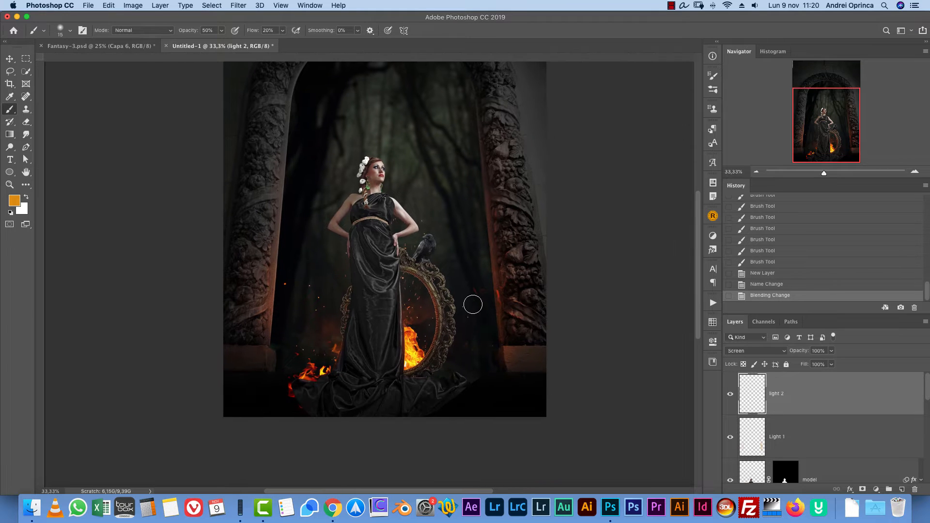
pyautogui.press('super+r')
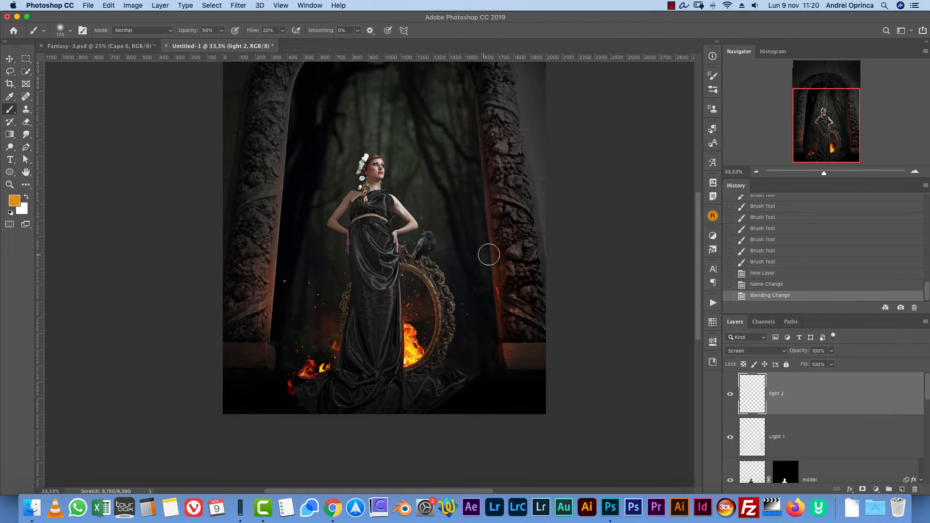
# - Set the Soft Round brush to 100% opacity and 100% flow, and check its brush settings
pyautogui.rightClick(515, 279)
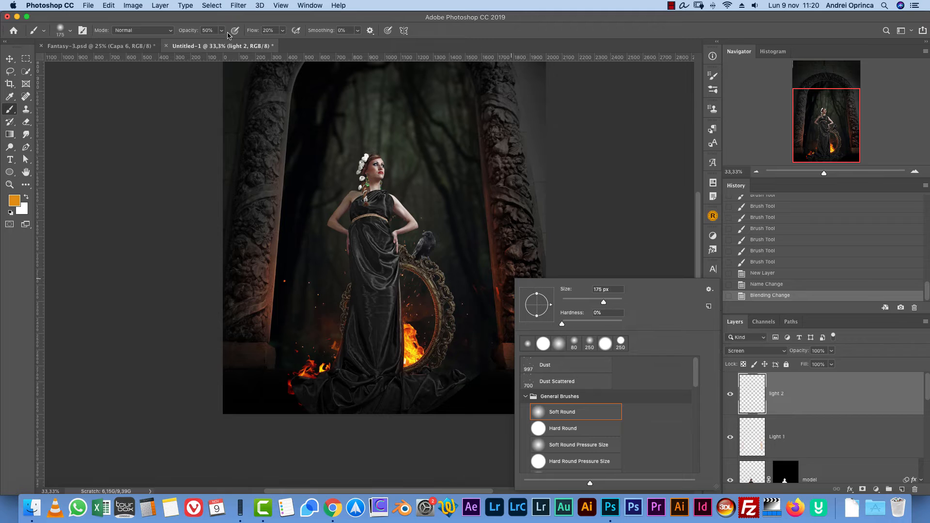
pyautogui.moveTo(221, 33); pyautogui.dragTo(277, 40)
pyautogui.click(283, 30)
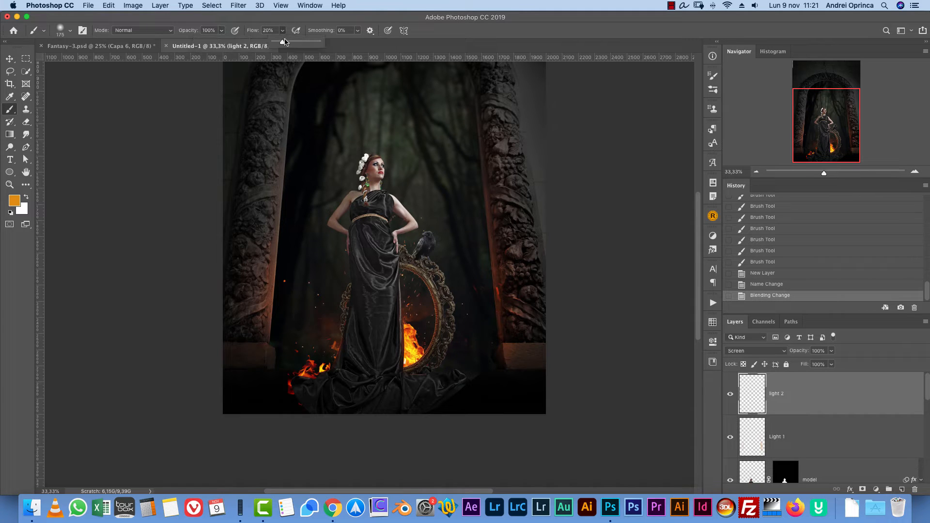
pyautogui.click(710, 76)
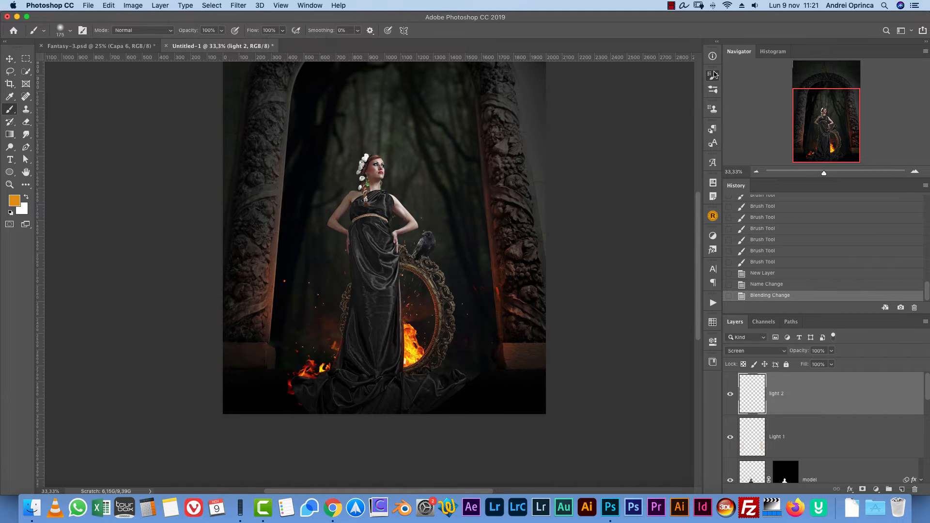
pyautogui.click(513, 162)
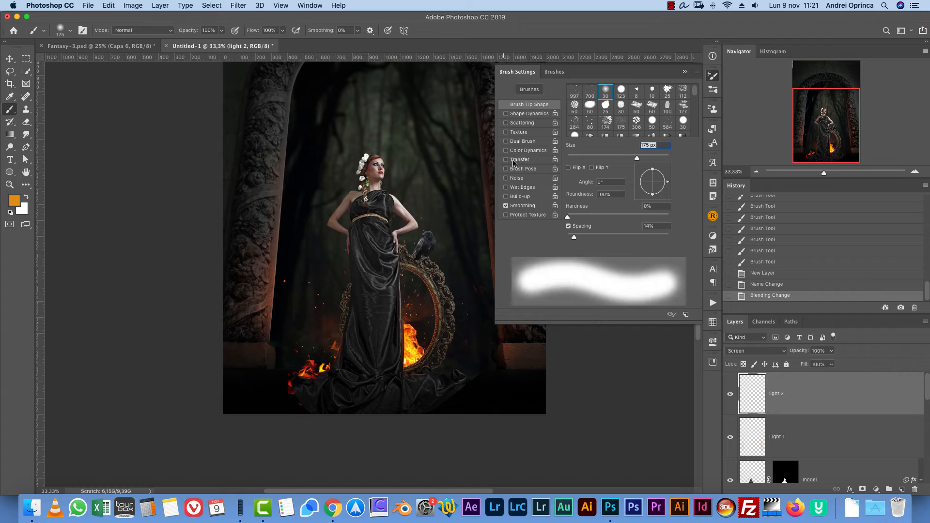
pyautogui.click(684, 71)
# - Change the foreground colour to a saturated orange, ff6c00
pyautogui.click(14, 200)
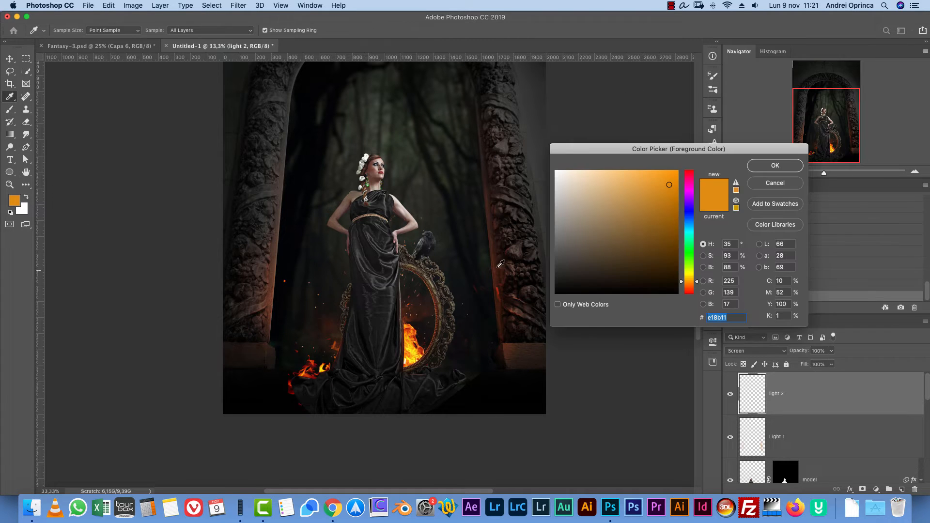
pyautogui.moveTo(685, 284); pyautogui.dragTo(692, 284)
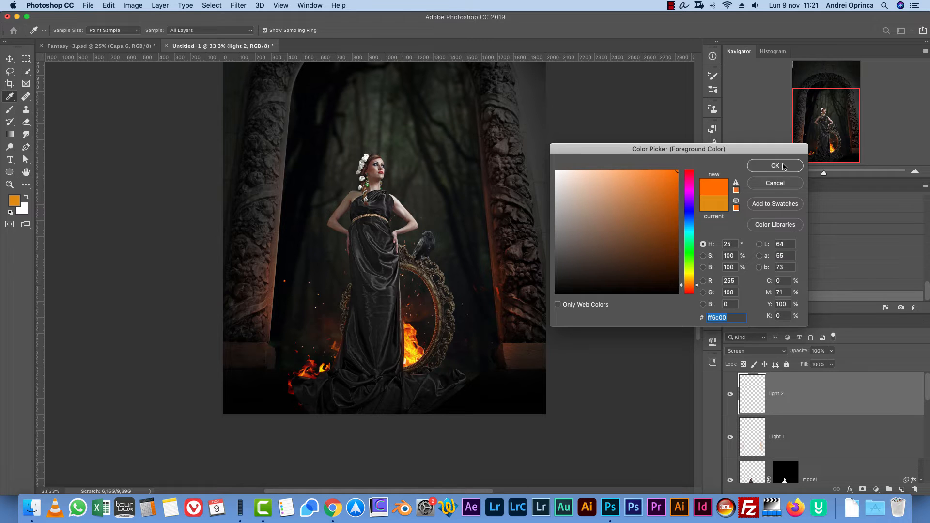
pyautogui.click(774, 166)
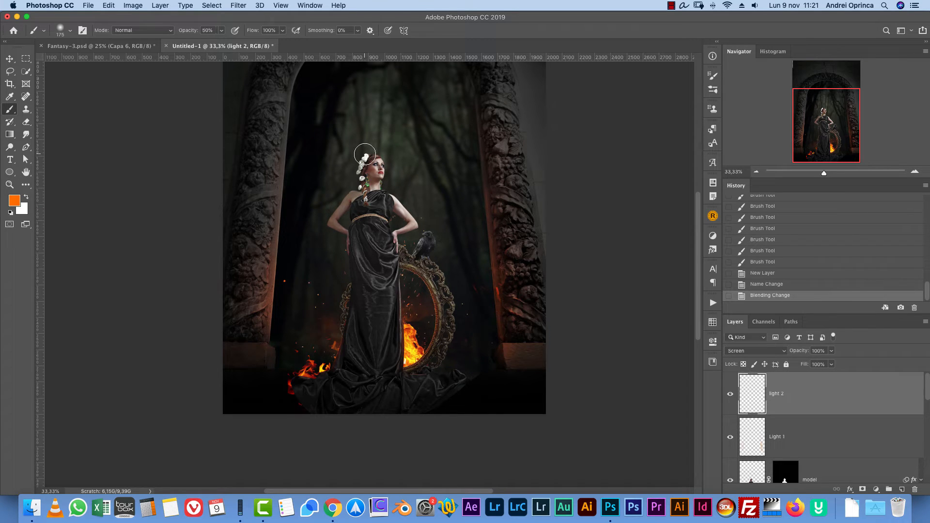
# - Enlarge the soft brush to 500 px for painting the glow around the fire
pyautogui.click(916, 170)
pyautogui.press(']')
pyautogui.press(']')
pyautogui.press(']')
pyautogui.press(']')
pyautogui.press(']')
# - Test an orange glow dab over the dress's edge, undo it, and move the light 2 layer directly above the Fire group
pyautogui.click(326, 386)
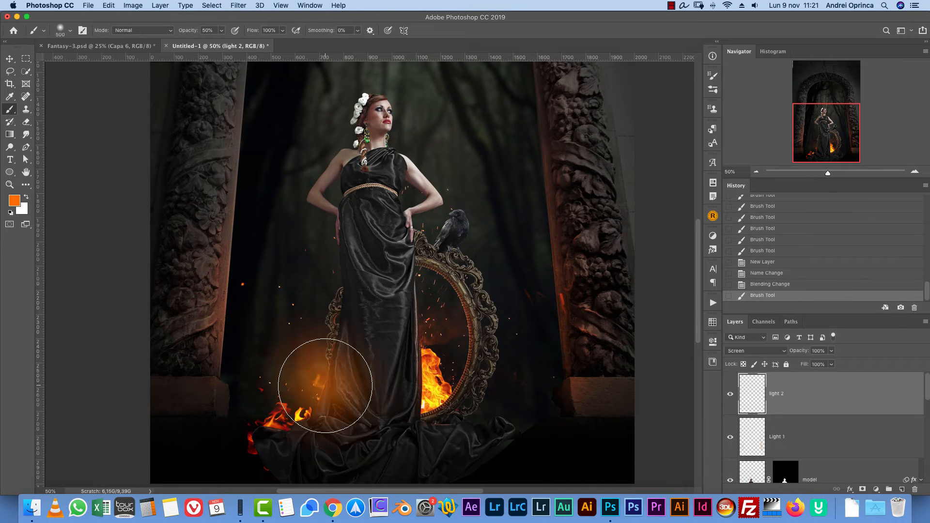
pyautogui.press('super+z')
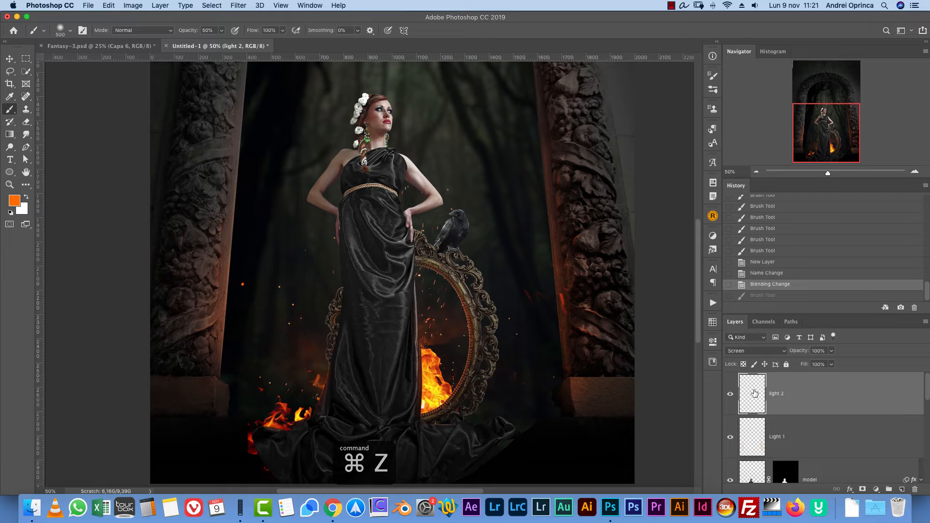
pyautogui.moveTo(863, 406)
pyautogui.mouseDown()
pyautogui.moveTo(874, 506)
pyautogui.moveTo(811, 342)
pyautogui.moveTo(753, 407)
pyautogui.moveTo(755, 387)
pyautogui.moveTo(763, 426)
pyautogui.moveTo(788, 439)
pyautogui.moveTo(788, 473)
pyautogui.mouseUp()
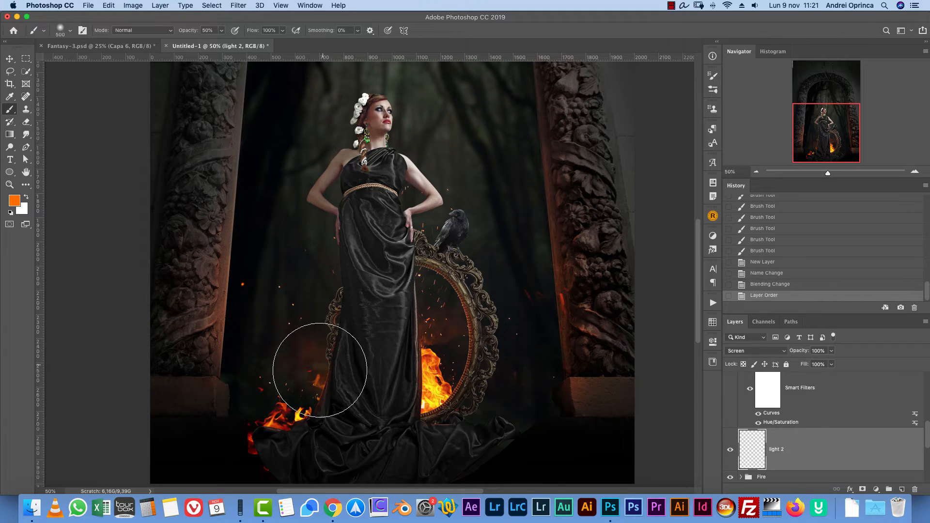
# - Try orange glow dabs above the small flames beside the dress and undo them
pyautogui.click(310, 356)
pyautogui.press('super+z')
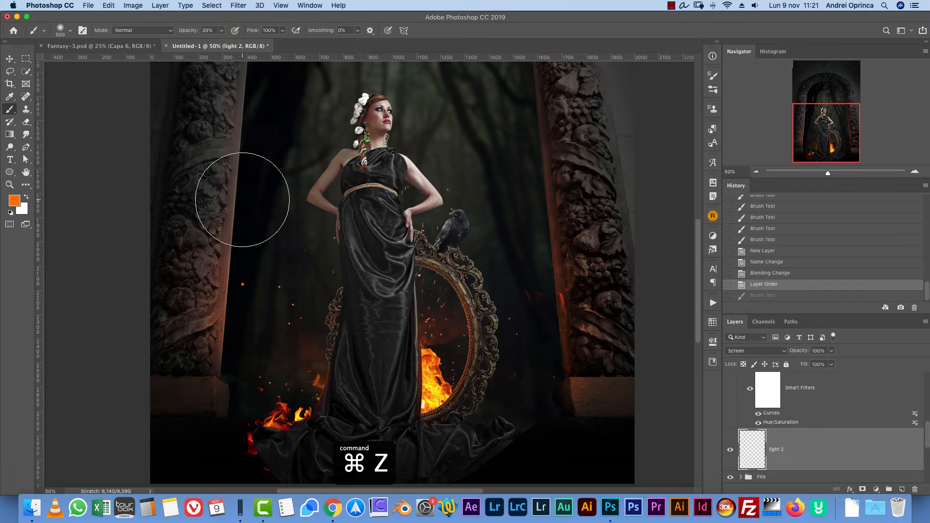
pyautogui.press(']')
pyautogui.click(305, 379)
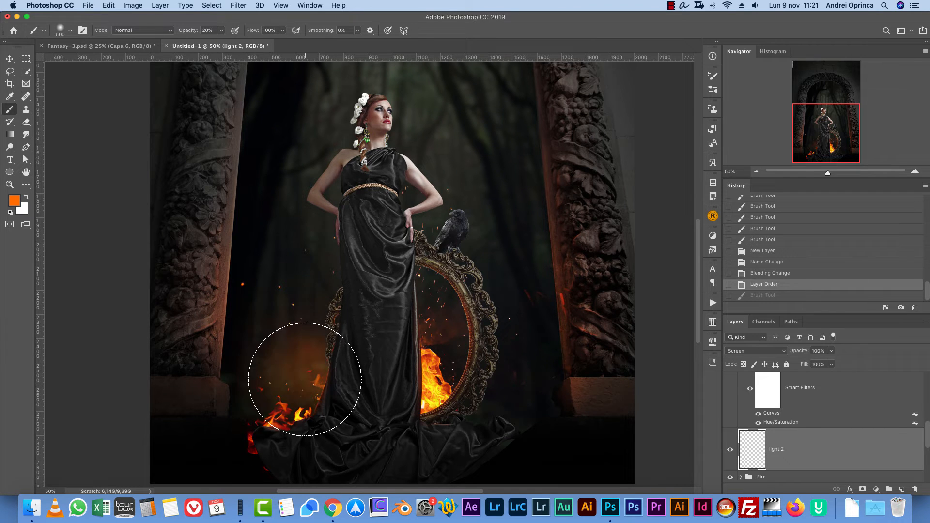
pyautogui.press('super+z')
pyautogui.press('[')
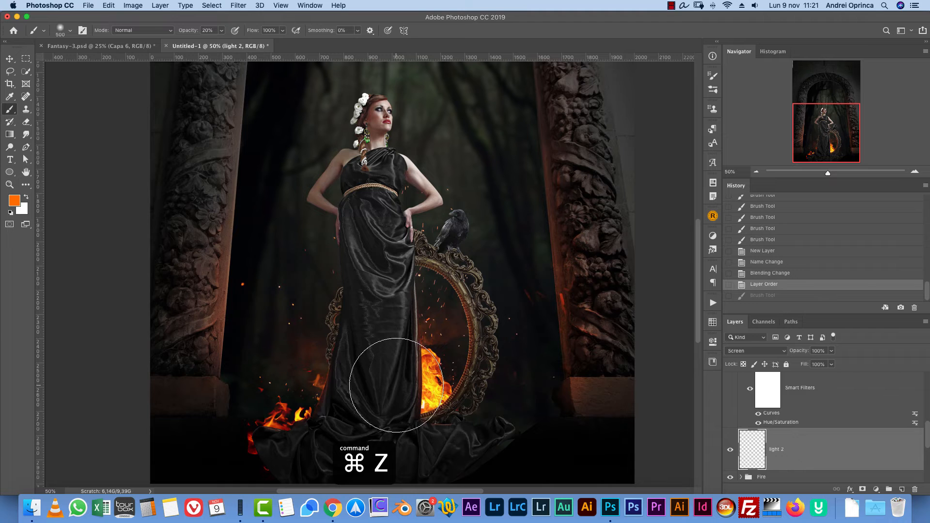
# - Paint an orange glow behind the dress and around the mirror's fire with a 600 px brush at 20% opacity
pyautogui.press(']')
pyautogui.click(390, 341)
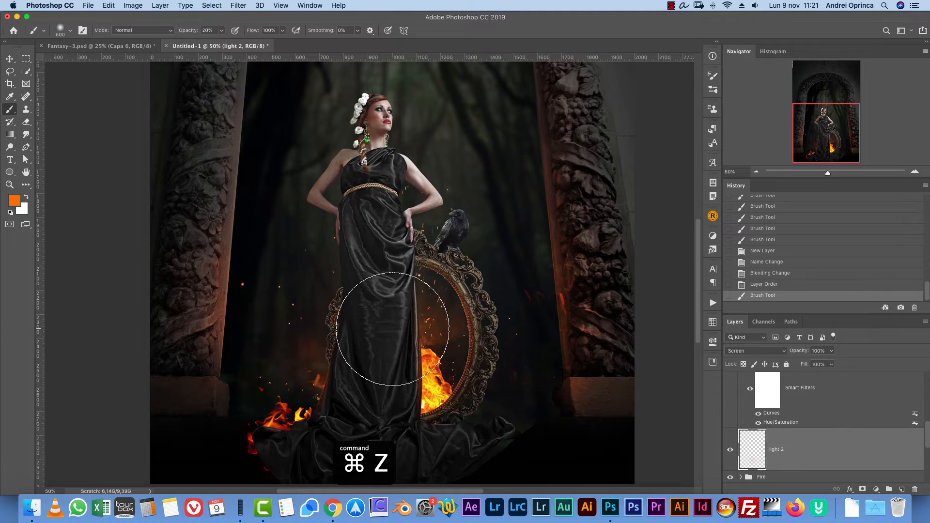
pyautogui.click(454, 409)
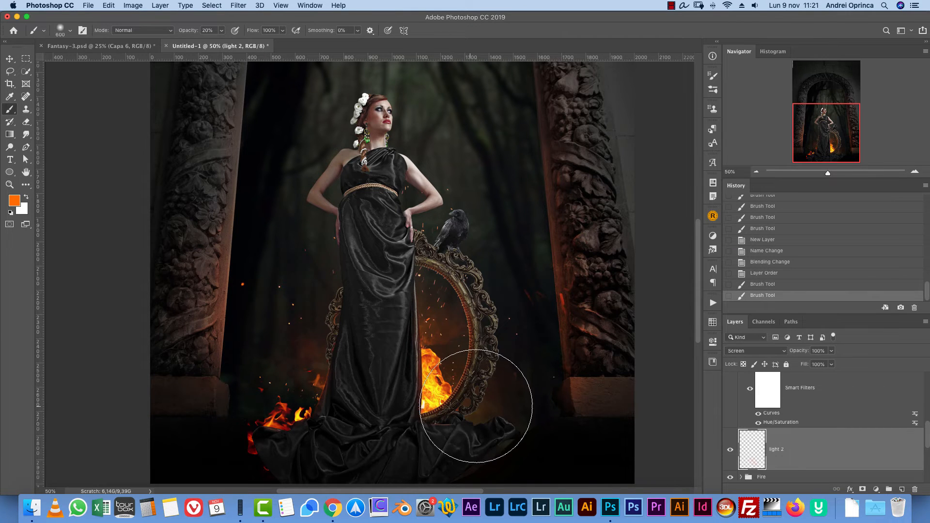
# - Change the foreground colour to a darker burnt orange
pyautogui.click(19, 201)
pyautogui.click(677, 219)
pyautogui.click(774, 165)
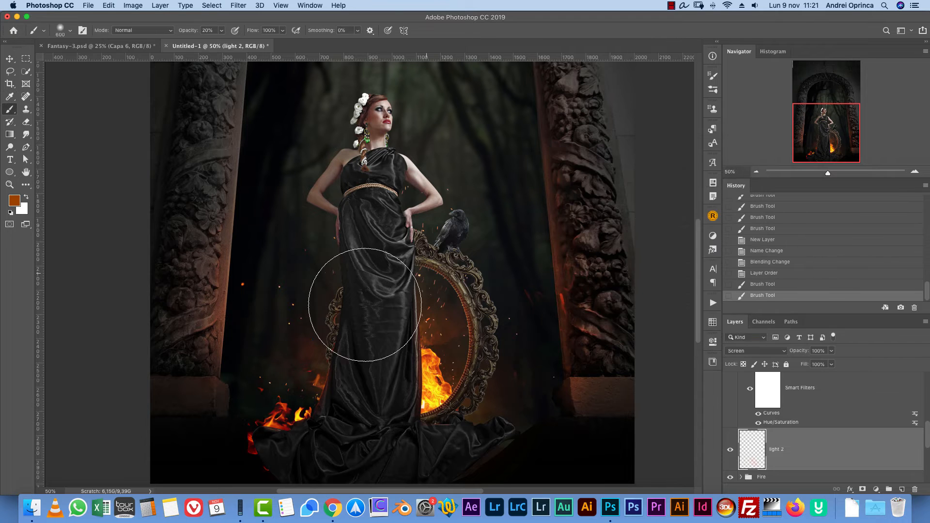
# - Paint burnt-orange glow on light 2 around the small flames and the mirror's base, varying the brush size down to 250 px
pyautogui.click(307, 377)
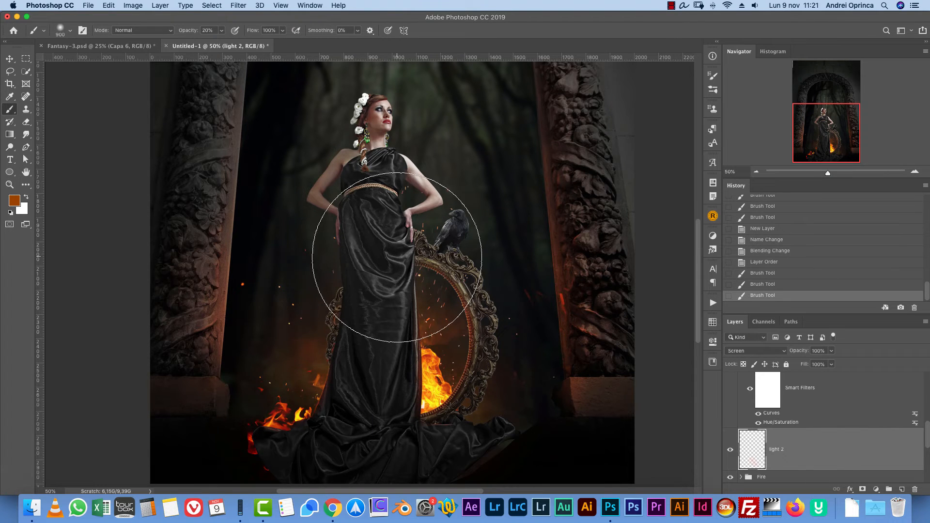
pyautogui.click(480, 392)
pyautogui.press('[')
pyautogui.press('[')
pyautogui.press('[')
pyautogui.press('[')
pyautogui.click(468, 413)
pyautogui.press('[')
pyautogui.press('[')
pyautogui.press('[')
pyautogui.press('[')
pyautogui.press('[')
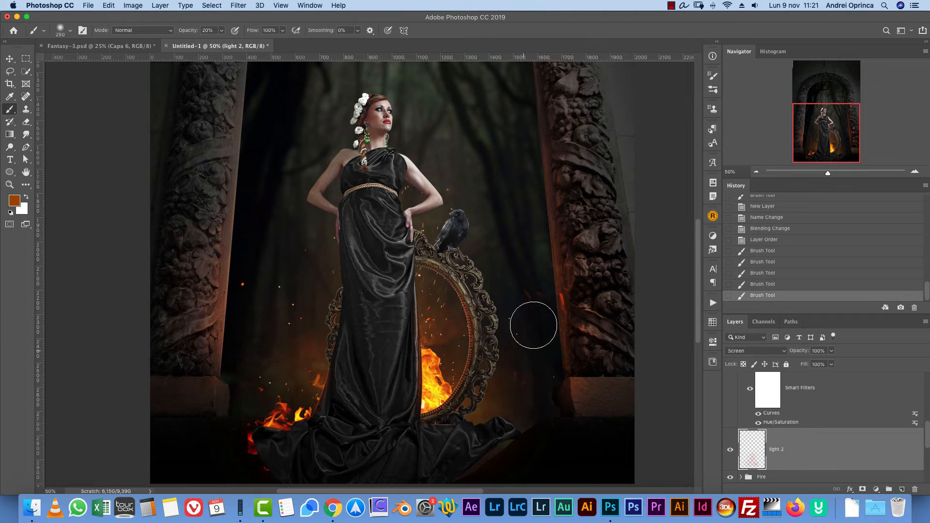
# - Add burnt-orange glow dabs along the dress's hem below the small flames, adjusting the brush size and ending at 400 px
pyautogui.scroll(2, 479, 274)
pyautogui.press(']')
pyautogui.press(']')
pyautogui.press(']')
pyautogui.click(300, 446)
pyautogui.press(']')
pyautogui.click(305, 439)
pyautogui.press('[')
pyautogui.click(307, 439)
pyautogui.press('[')
# - Compare the composition with and without the light 2 layer, then inspect the glow in the whole image and up close
pyautogui.click(730, 449)
pyautogui.click(730, 449)
pyautogui.click(756, 172)
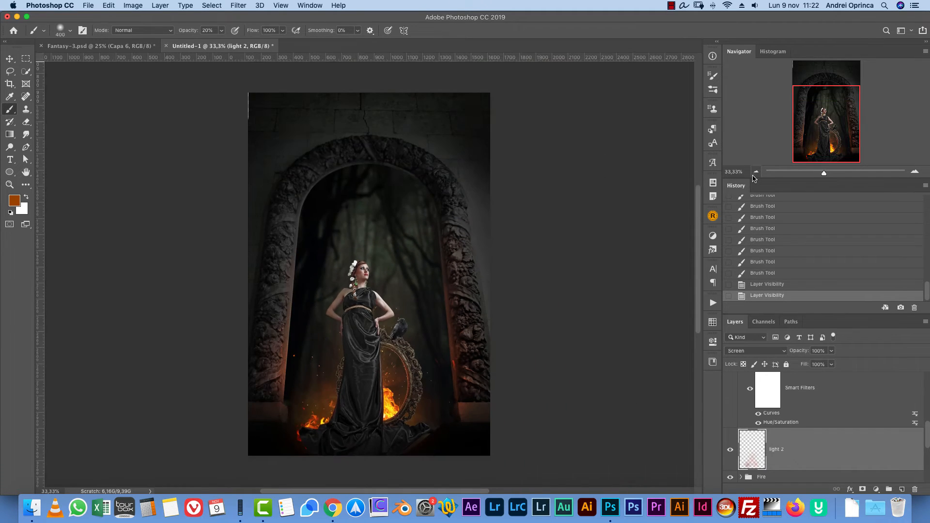
pyautogui.click(914, 171)
pyautogui.click(914, 171)
pyautogui.moveTo(581, 332); pyautogui.dragTo(578, 222)
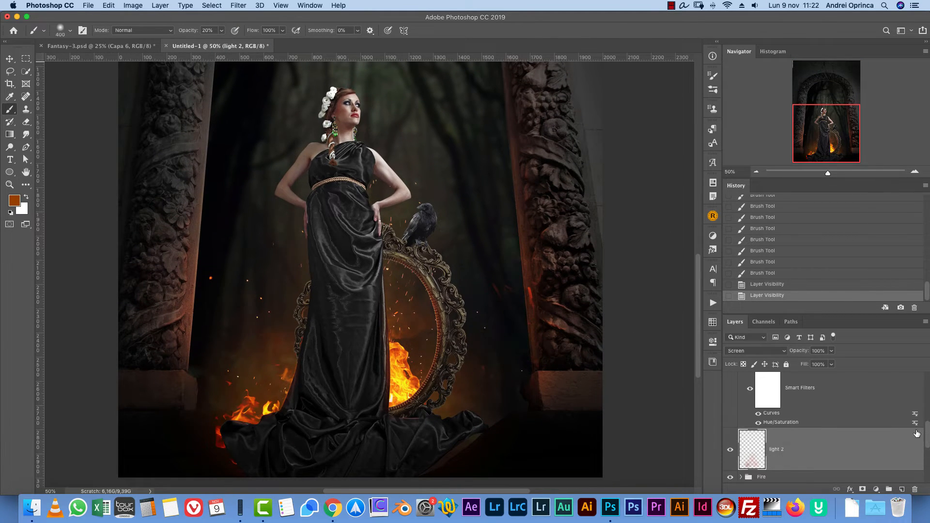
# - Preview the rose and fire images in the Fantasy 3 folder, then open back_thorns.jpg
pyautogui.press('super+o')
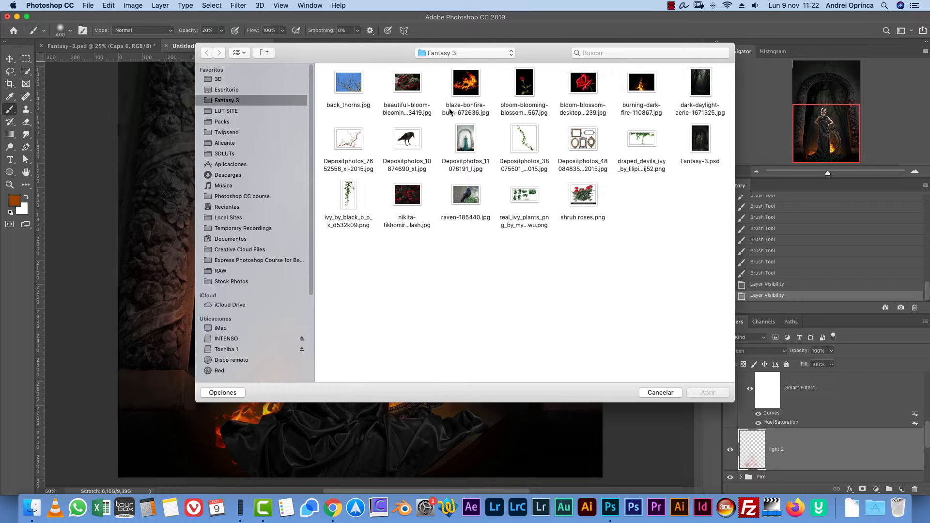
pyautogui.click(579, 89)
pyautogui.press('space')
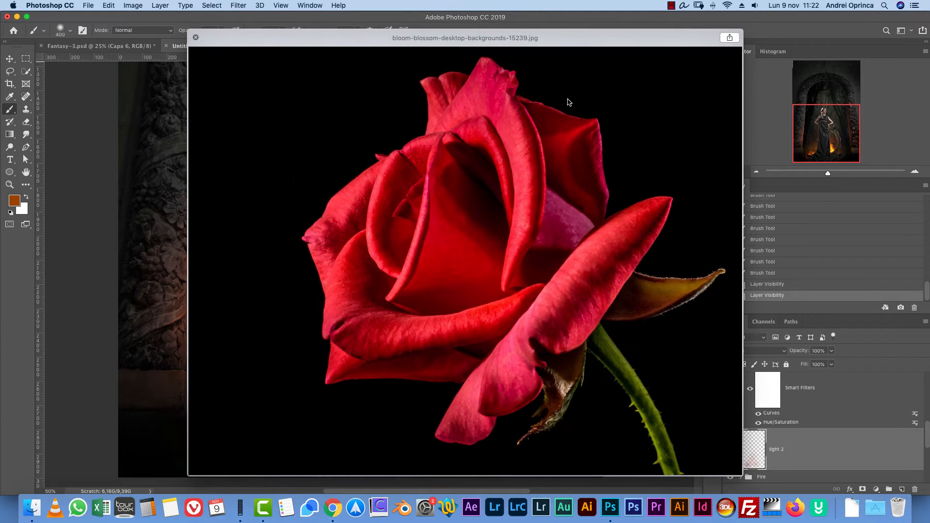
pyautogui.press('Left')
pyautogui.press('Left')
pyautogui.press('space')
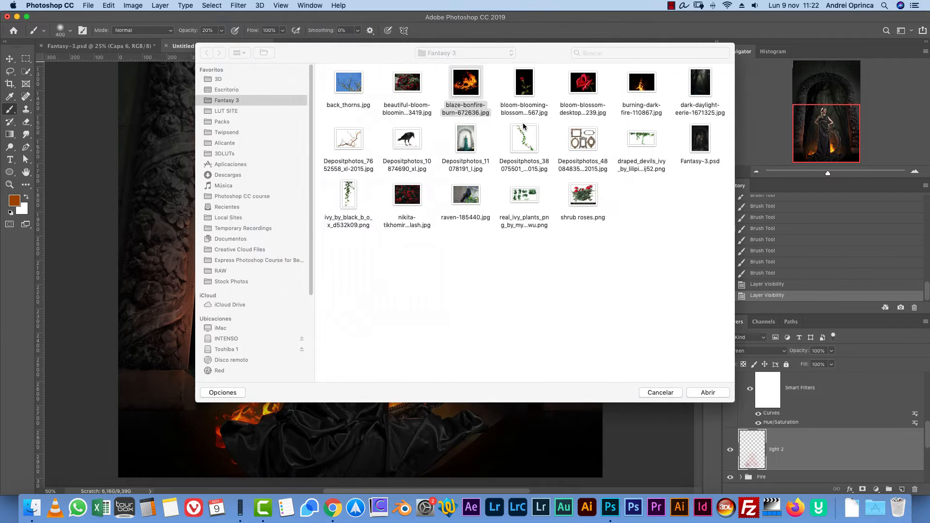
pyautogui.click(355, 86)
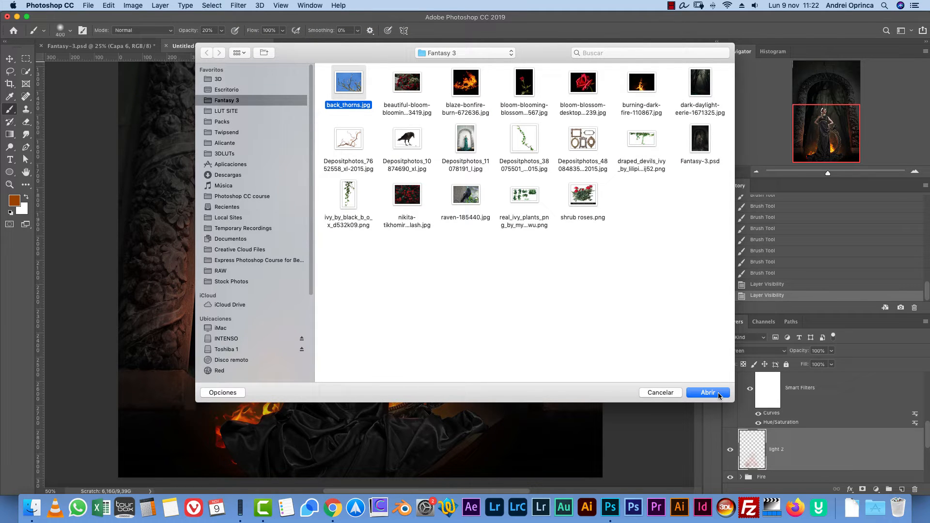
pyautogui.click(708, 393)
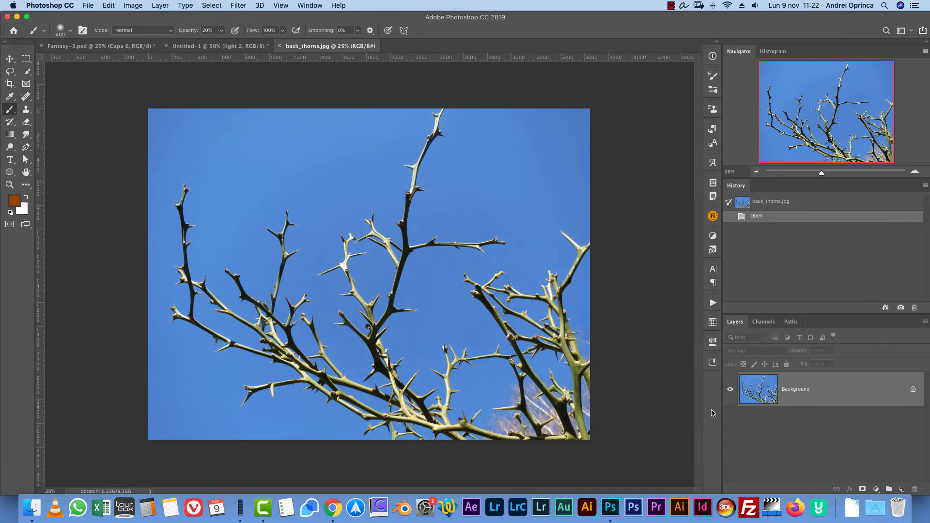
# - Examine the Red and Blue channels of the thorn image for branch-to-sky contrast, then return to the RGB composite
pyautogui.click(28, 72)
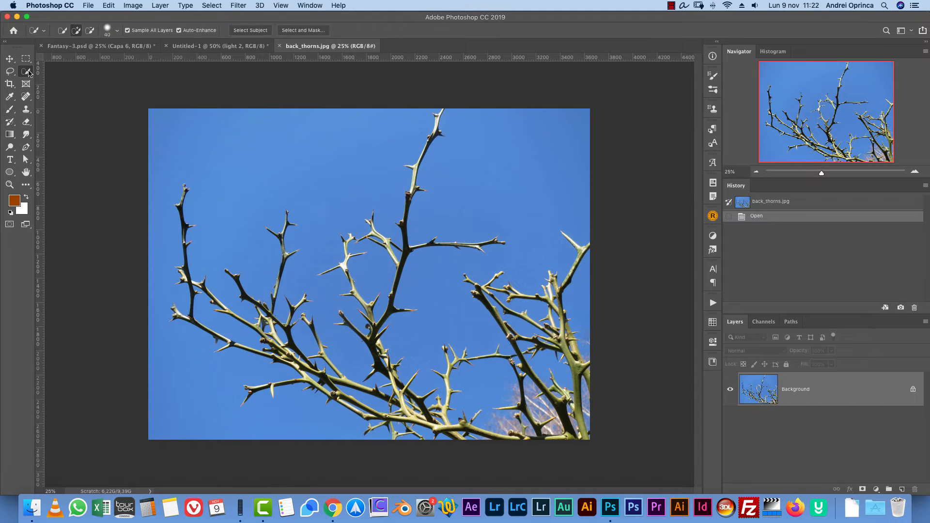
pyautogui.click(63, 71)
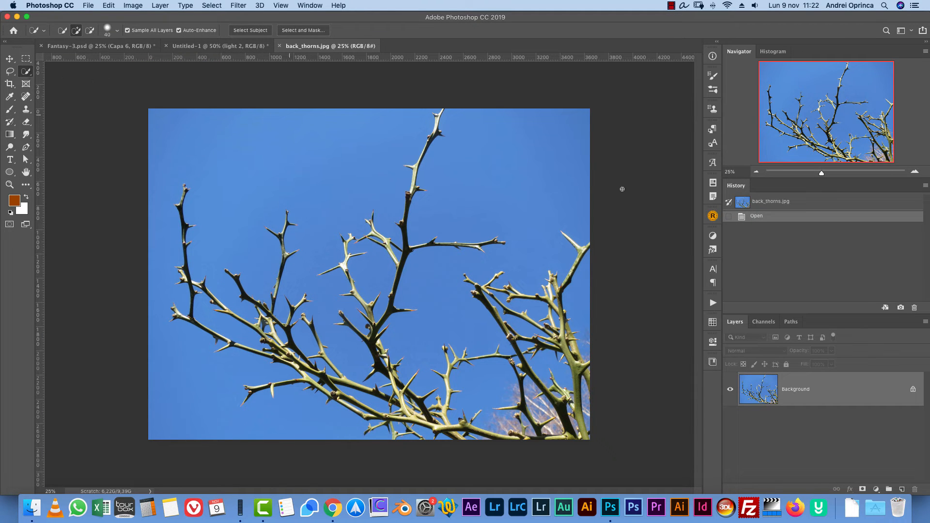
pyautogui.click(768, 322)
pyautogui.click(784, 382)
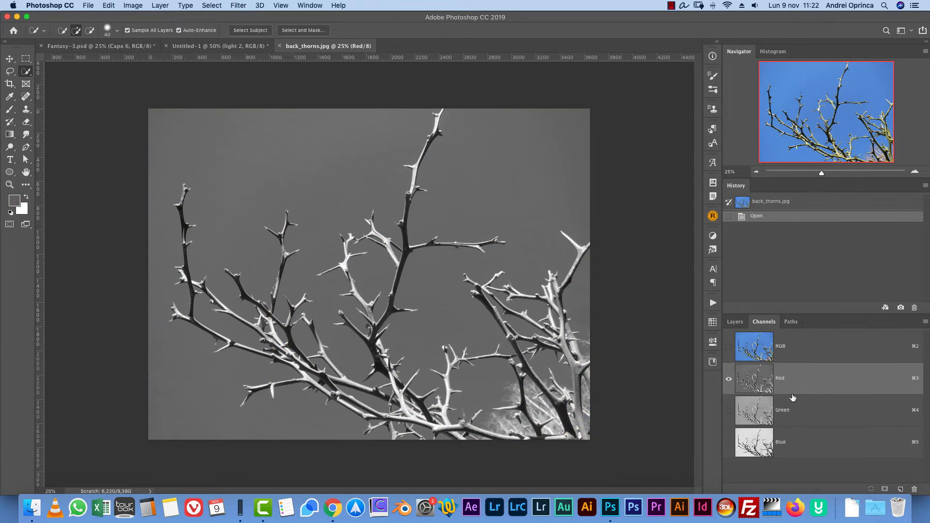
pyautogui.click(793, 446)
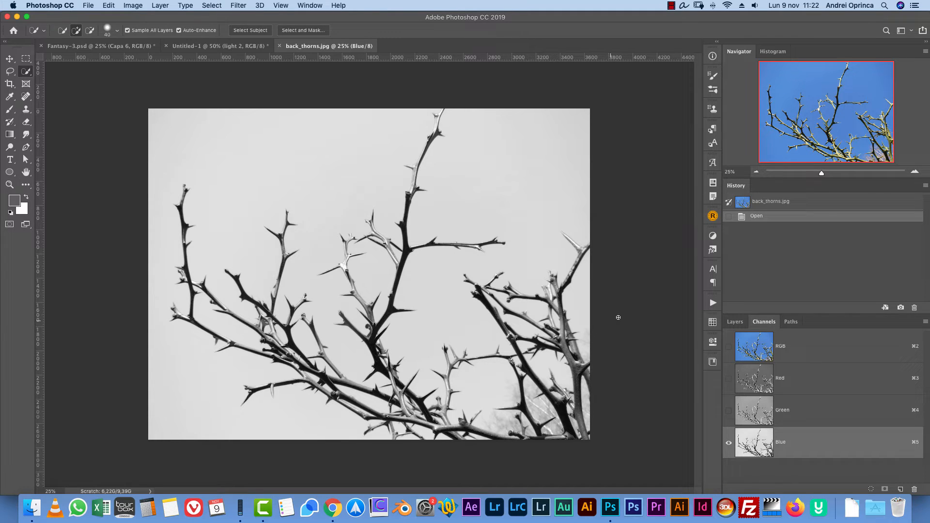
pyautogui.click(781, 354)
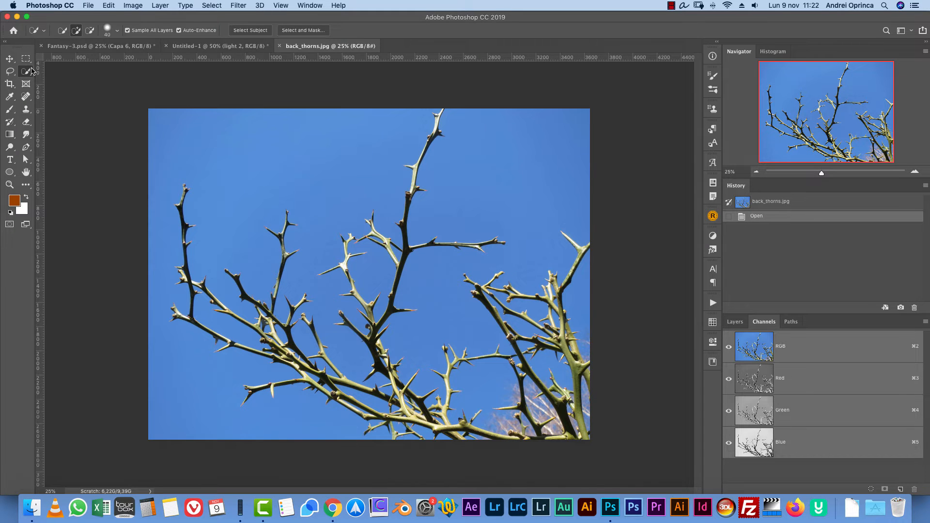
# - Select the blue sky around the thorn branches with the Magic Wand tool, adding a second sampled area
pyautogui.click(30, 73)
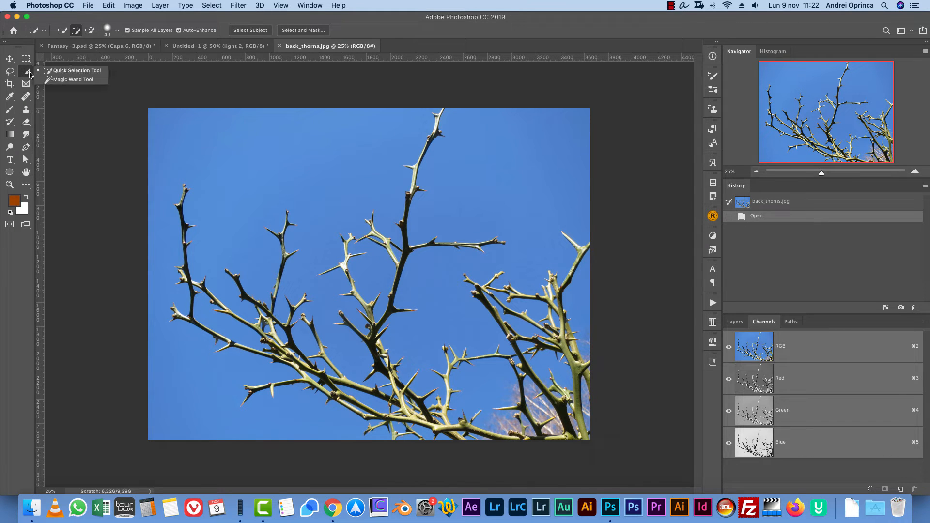
pyautogui.click(72, 80)
pyautogui.click(310, 184)
pyautogui.keyDown('shift'); pyautogui.click(387, 164); pyautogui.keyUp('shift')
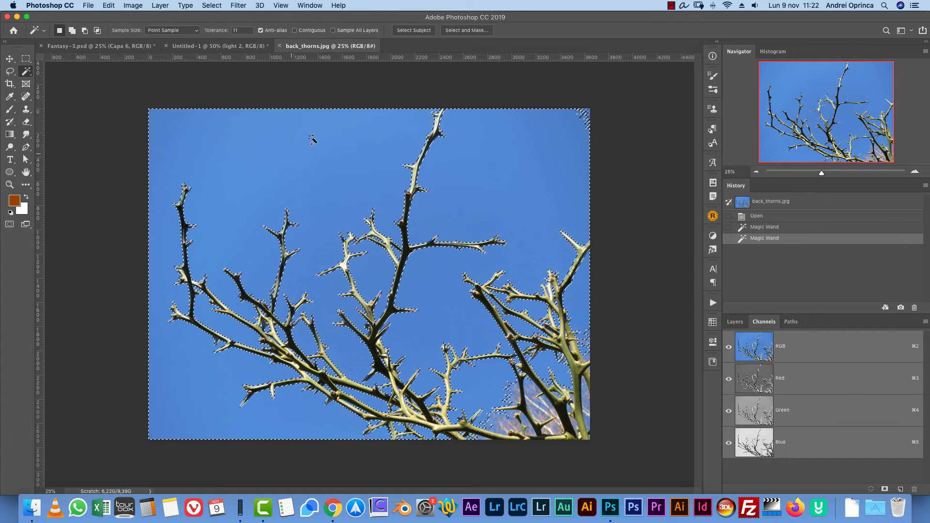
# - Add the remaining sky areas to the Magic Wand selection and mask out the selected sky, leaving the thorn branches
pyautogui.keyDown('shift'); pyautogui.click(422, 147); pyautogui.keyUp('shift')
pyautogui.keyDown('shift'); pyautogui.click(574, 121); pyautogui.keyUp('shift')
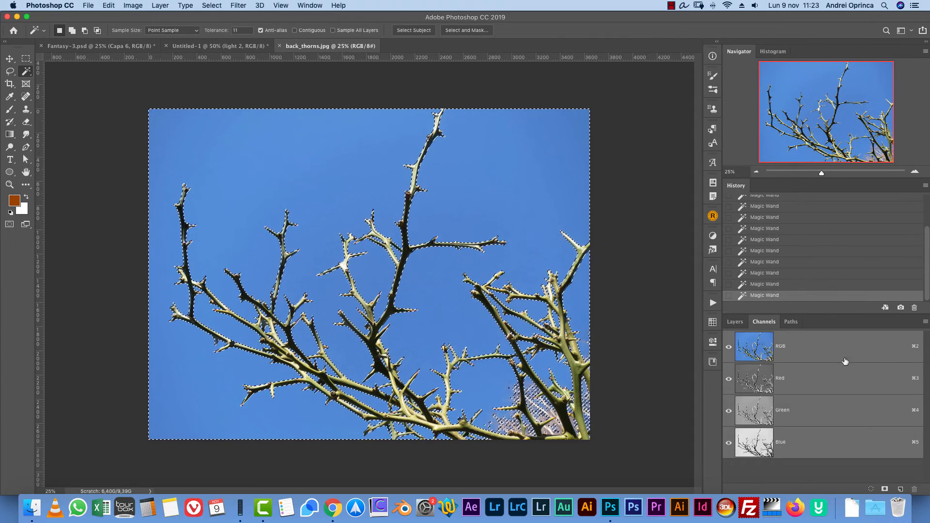
pyautogui.click(734, 322)
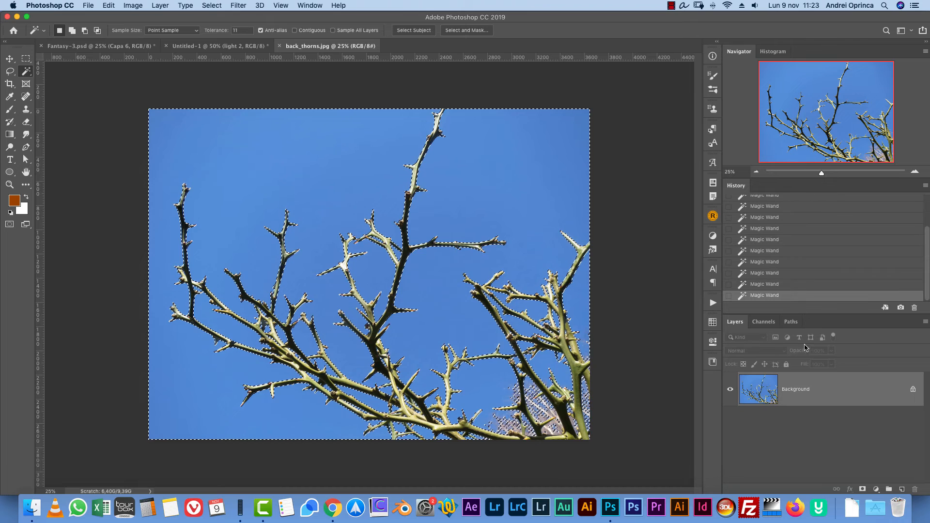
pyautogui.click(862, 490)
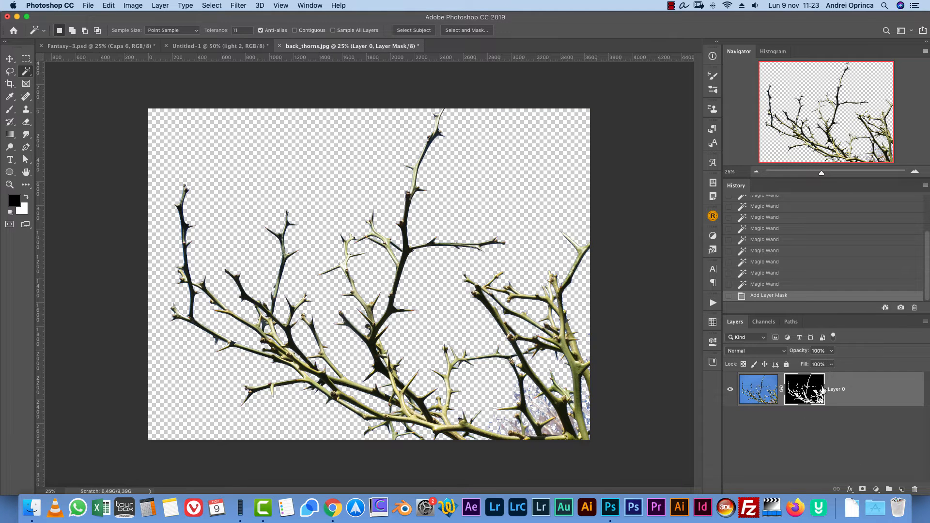
# - Refine the thorn layer mask in Select and Mask with 1.9 px feather, 51% contrast and -21% shift edge
pyautogui.rightClick(811, 394)
pyautogui.click(823, 457)
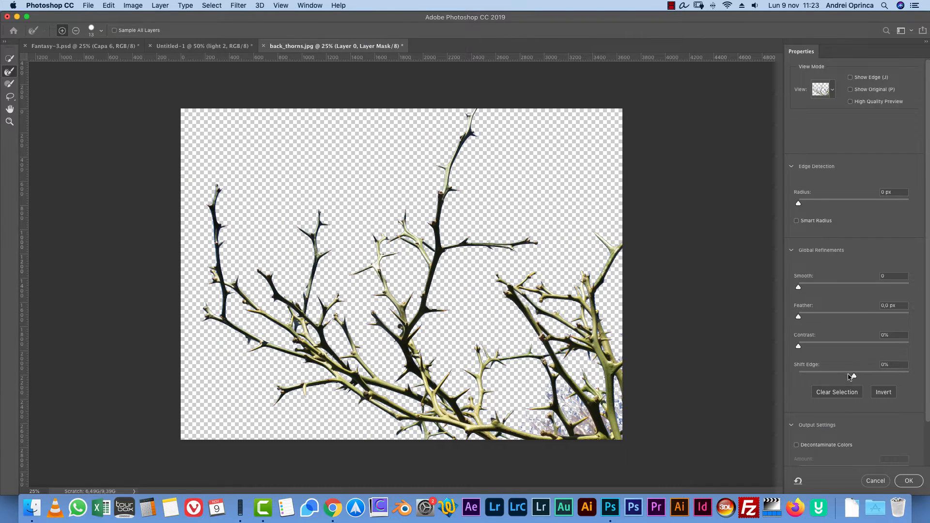
pyautogui.moveTo(853, 377); pyautogui.dragTo(846, 378)
pyautogui.click(811, 316)
pyautogui.click(856, 345)
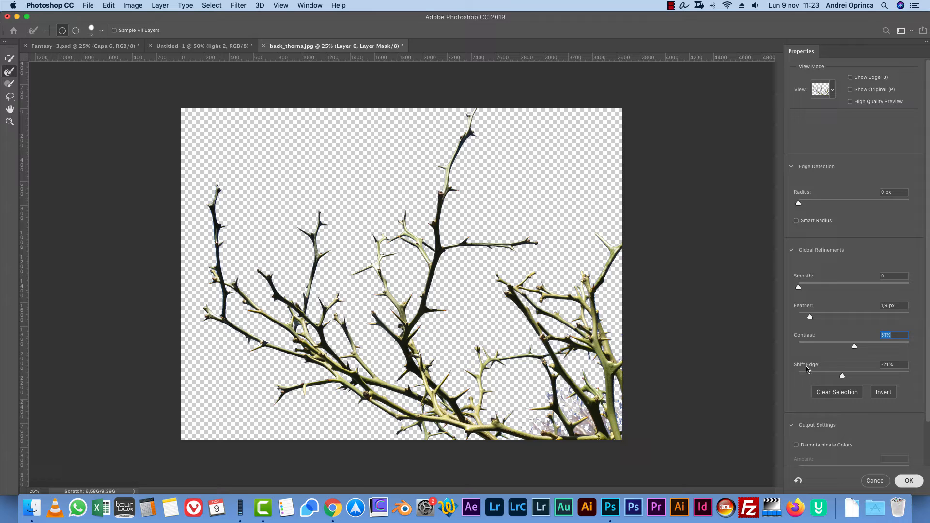
pyautogui.press('Return')
# - Apply the layer mask to the thorn layer and copy the whole canvas
pyautogui.rightClick(805, 391)
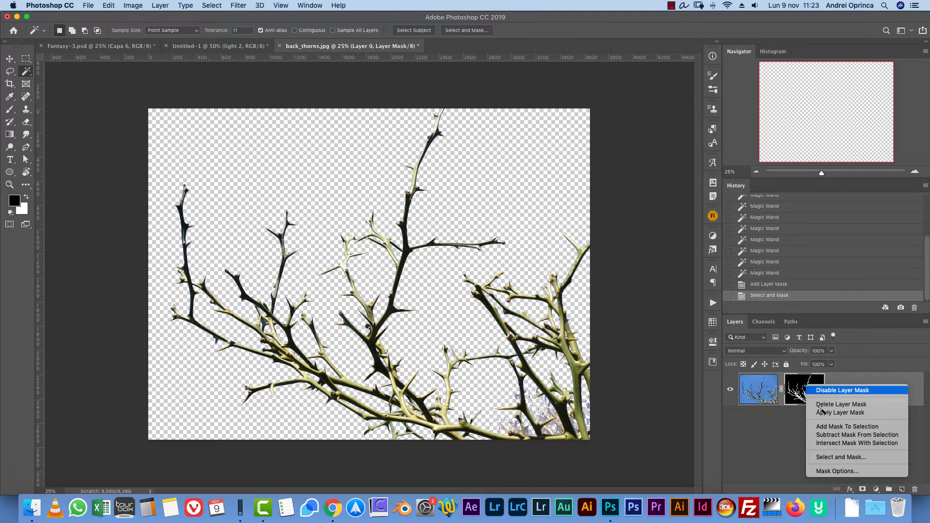
pyautogui.click(821, 412)
pyautogui.press('super+a')
pyautogui.press('super+c')
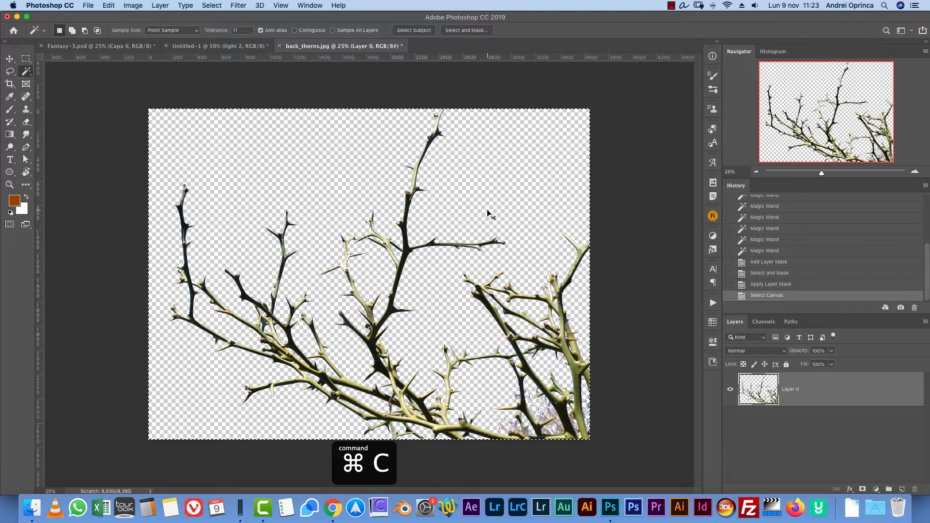
# - Paste the cut-out thorn branches into the Untitled-1 composite, directly above the light 2 layer
pyautogui.click(235, 46)
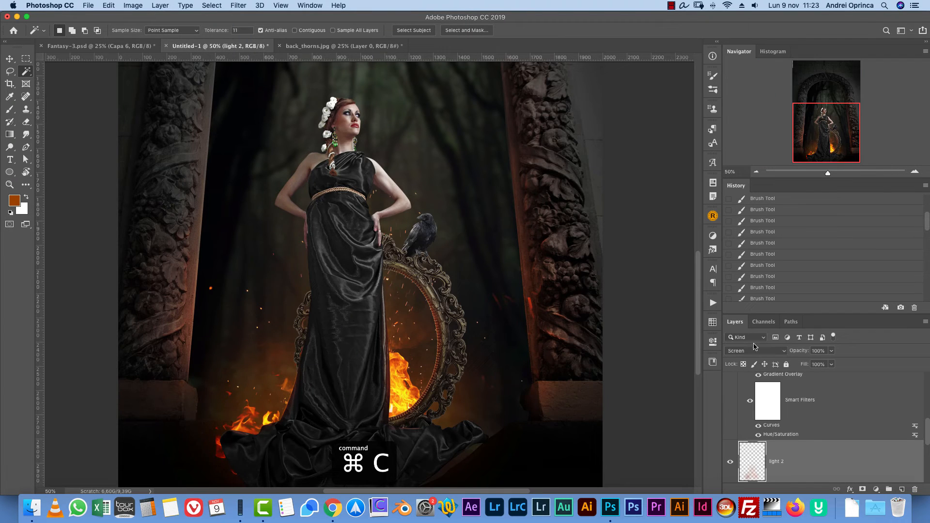
pyautogui.moveTo(928, 429); pyautogui.dragTo(928, 416)
pyautogui.click(920, 394)
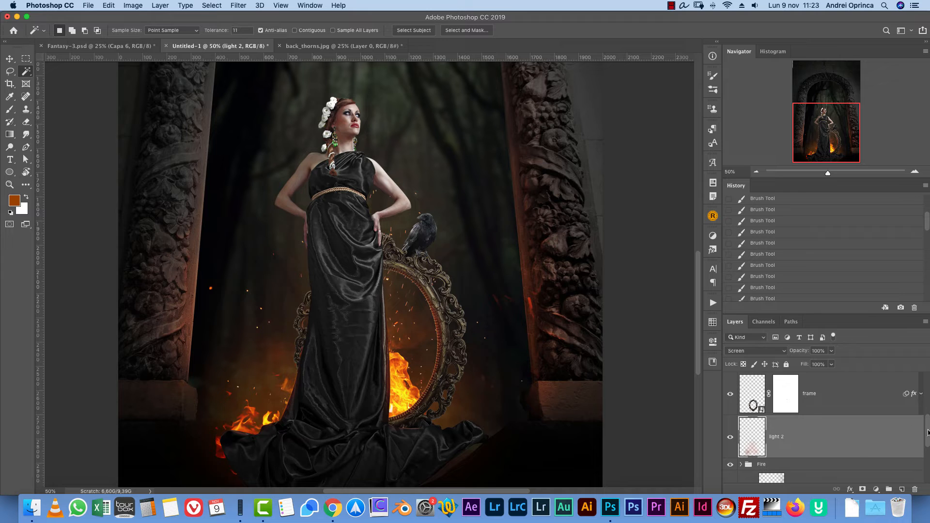
pyautogui.moveTo(923, 423); pyautogui.dragTo(919, 385)
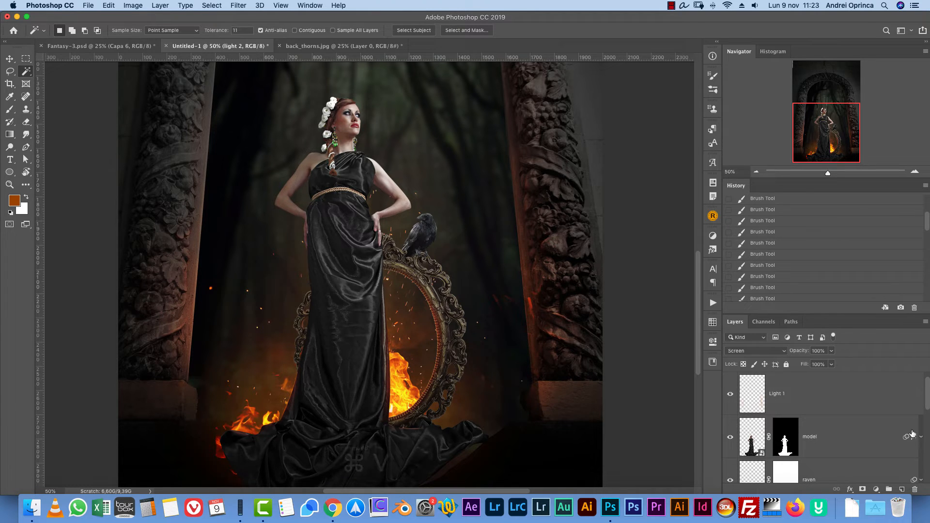
pyautogui.press('super+v')
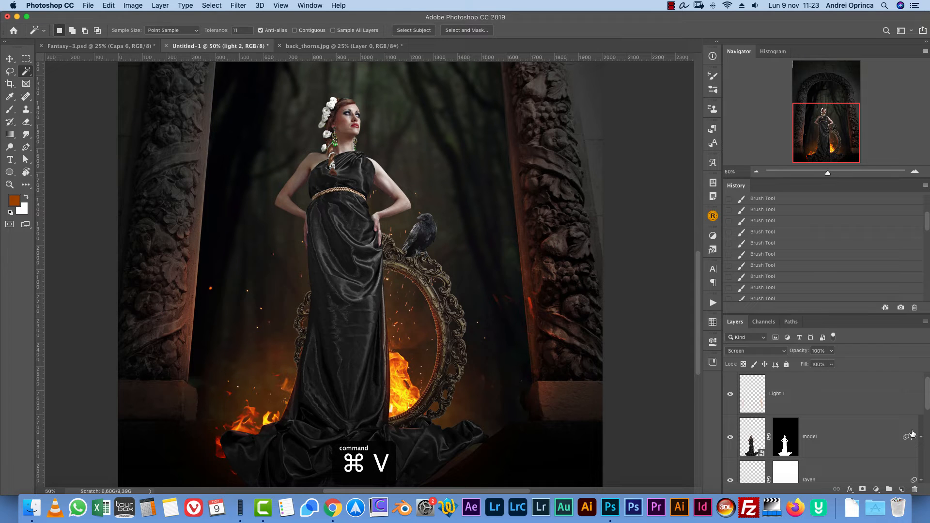
# - Put the pasted thorn layer in a group named "BG details"
pyautogui.write('BG de')
pyautogui.write('tals')
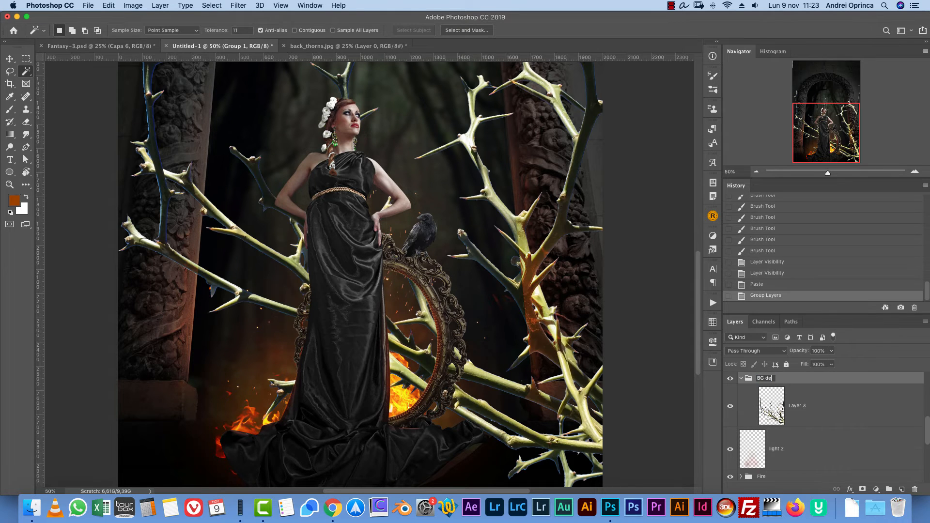
pyautogui.press('Return')
pyautogui.press('super+t')
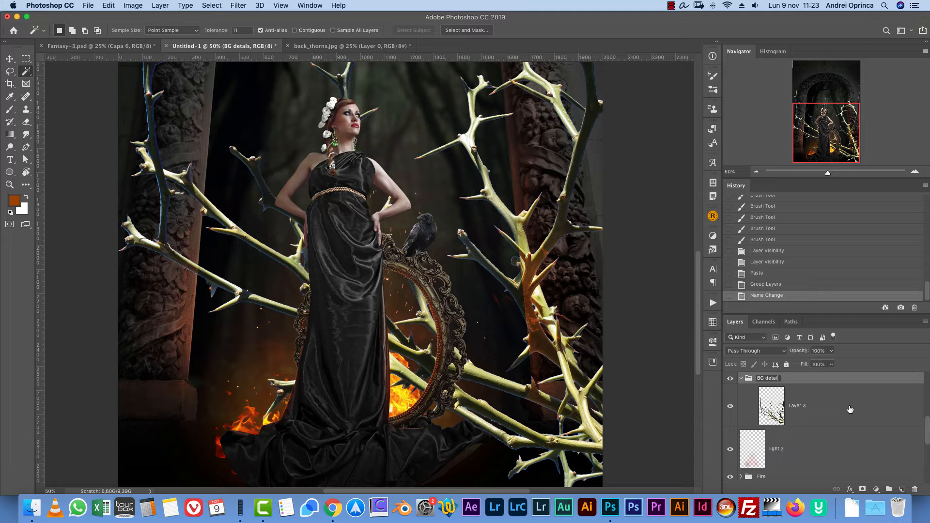
pyautogui.write('ls')
pyautogui.press('Return')
# - Scale the thorn branches down with Free Transform and place them beside the dress, behind the model near the fire
pyautogui.click(850, 409)
pyautogui.press('super+t')
pyautogui.click(756, 172)
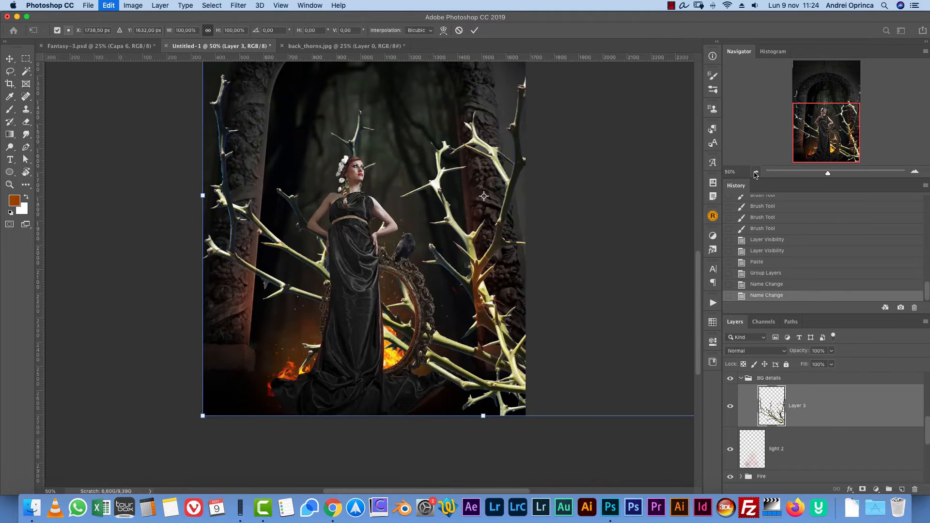
pyautogui.click(756, 172)
pyautogui.moveTo(668, 124); pyautogui.dragTo(318, 400)
pyautogui.moveTo(309, 445); pyautogui.dragTo(345, 416)
pyautogui.press('Return')
# - Rename the branch layer in the BG details group as "thorns"
pyautogui.press('super+1')
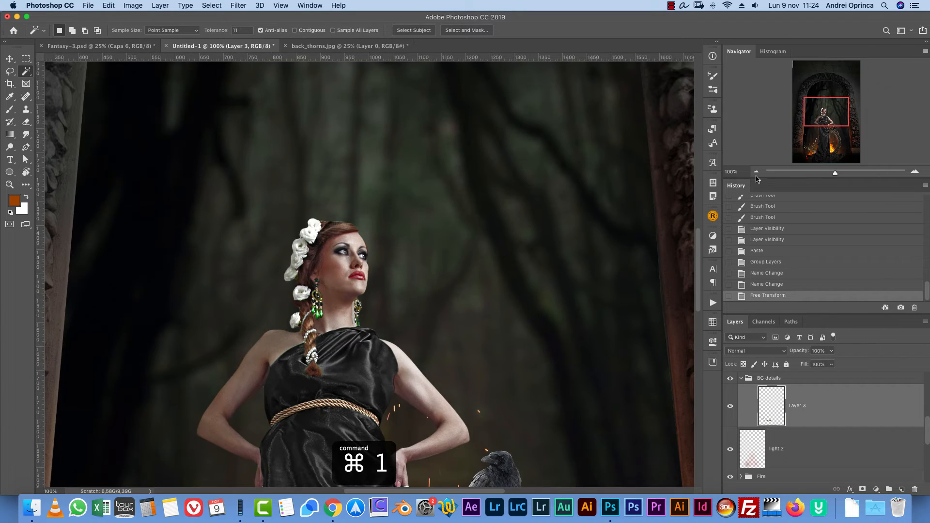
pyautogui.click(803, 149)
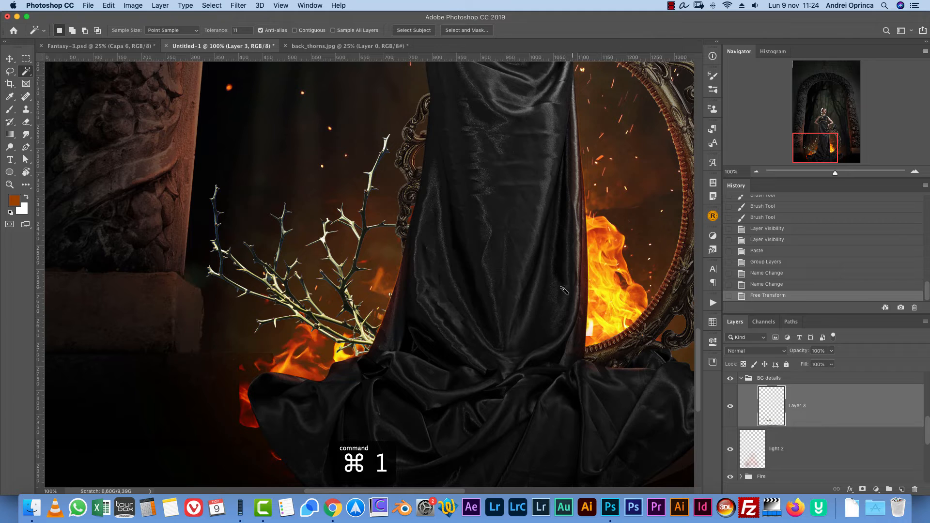
pyautogui.scroll(3, 535, 322)
pyautogui.hscroll(-2, 535, 321)
pyautogui.doubleClick(804, 404)
pyautogui.write('thorns')
pyautogui.press('Return')
# - Darken the thorns layer with Hue/Saturation, using saturation -100 and lightness -87
pyautogui.press('super+u')
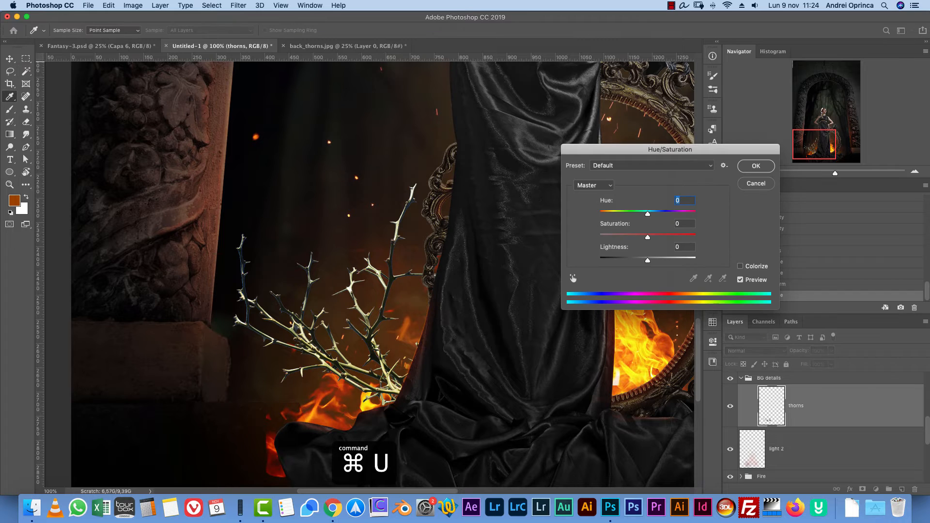
pyautogui.click(600, 236)
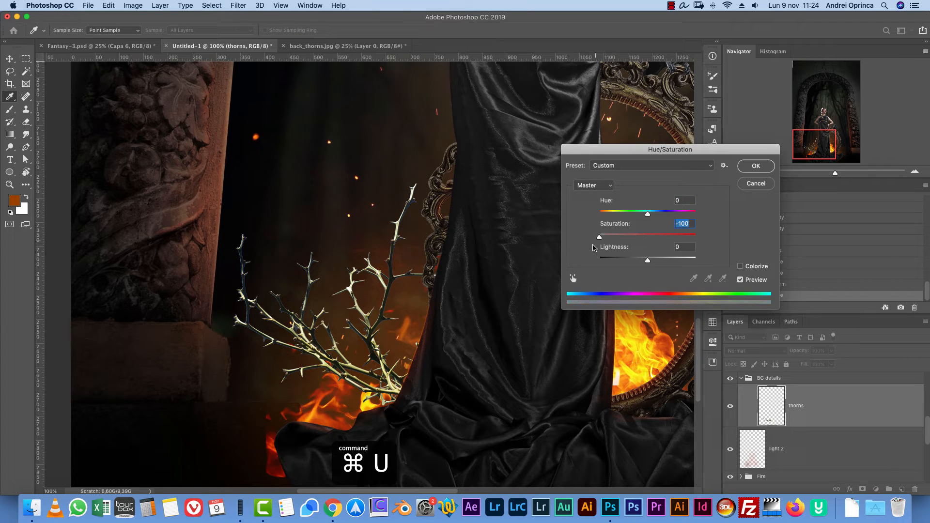
pyautogui.click(622, 260)
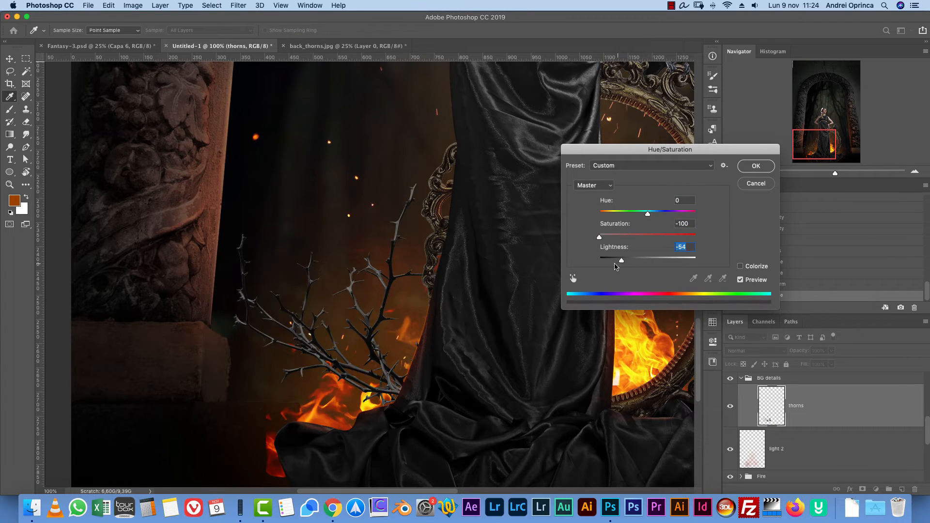
pyautogui.click(609, 260)
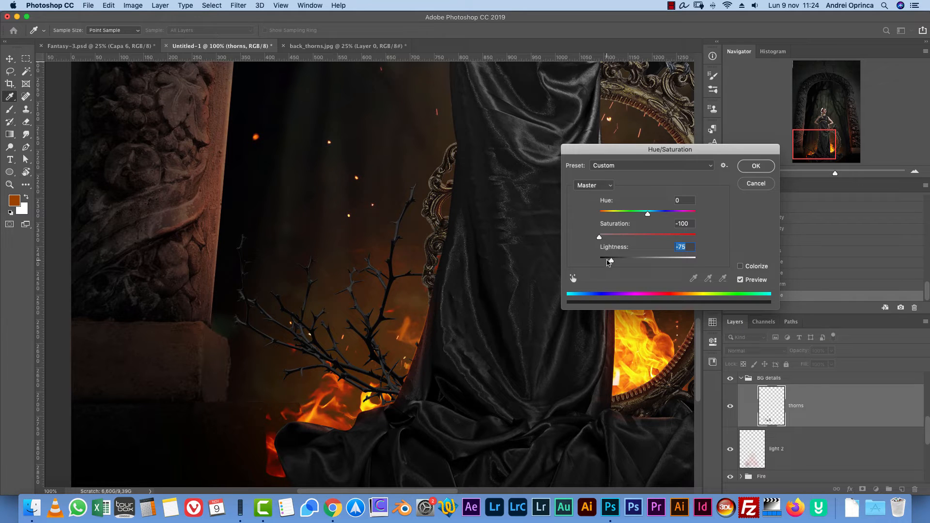
pyautogui.click(605, 262)
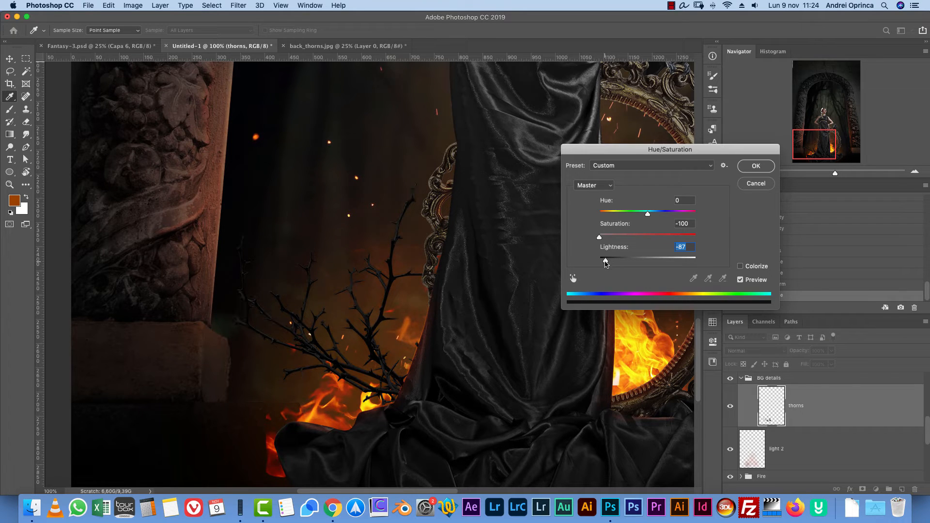
pyautogui.click(754, 167)
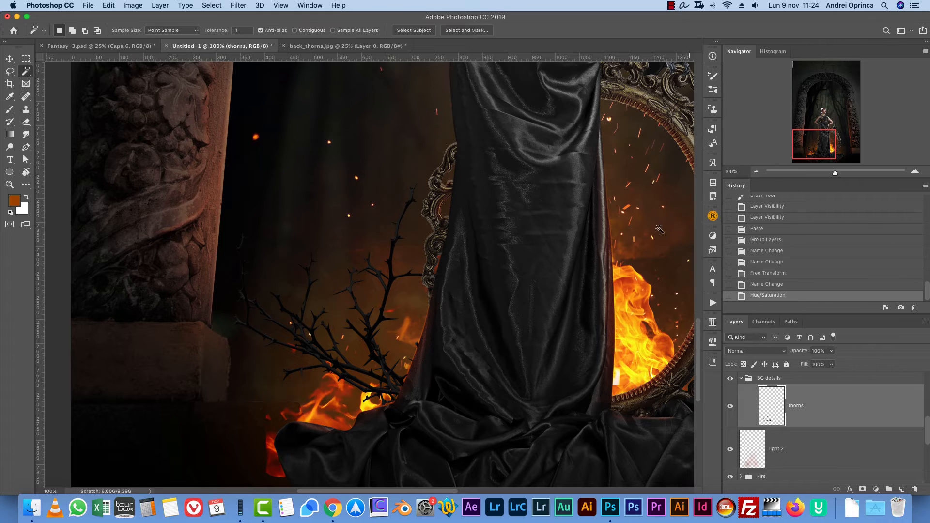
# - Apply a Gaussian Blur with a 1 pixel radius to the thorns layer
pyautogui.click(239, 8)
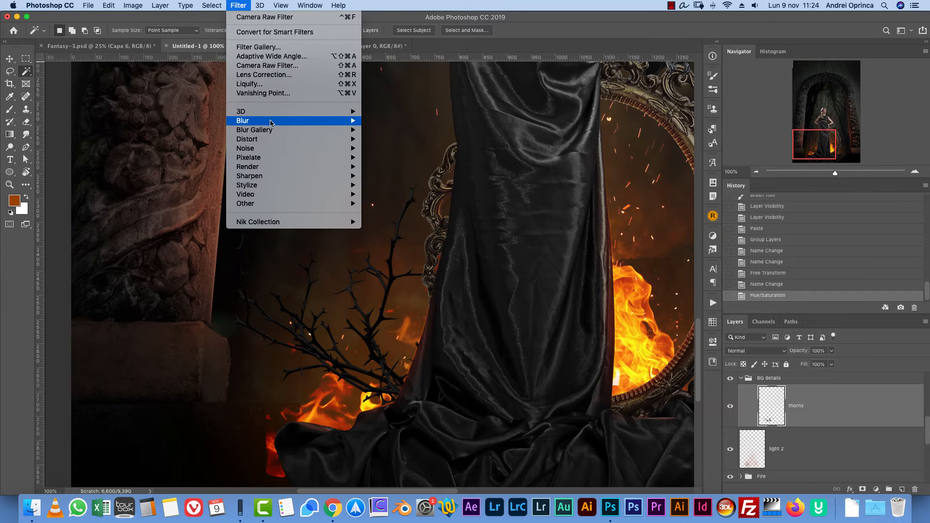
pyautogui.moveTo(269, 125)
pyautogui.click(389, 158)
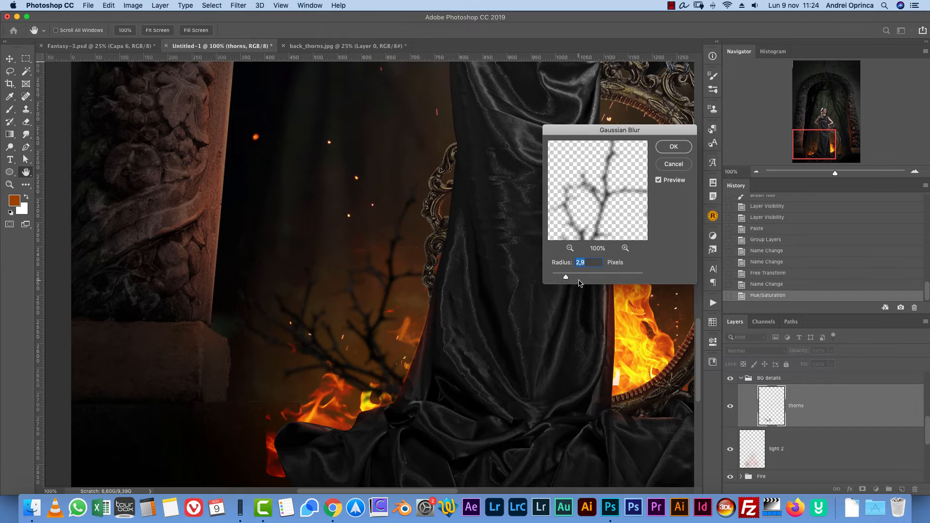
pyautogui.write('1')
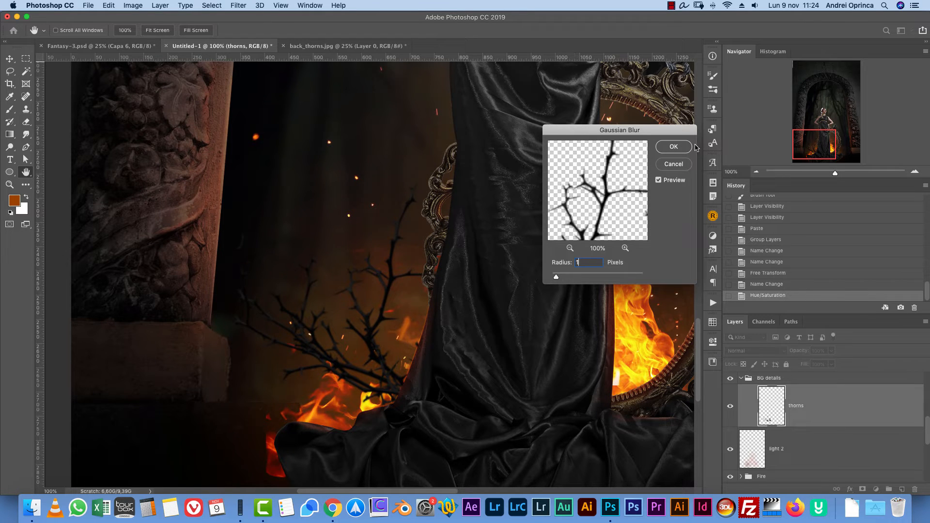
pyautogui.click(673, 147)
# - Move the thorn branches slightly lower into the flames beside the dress and check their placement up close
pyautogui.press('v')
pyautogui.moveTo(366, 325); pyautogui.dragTo(379, 349)
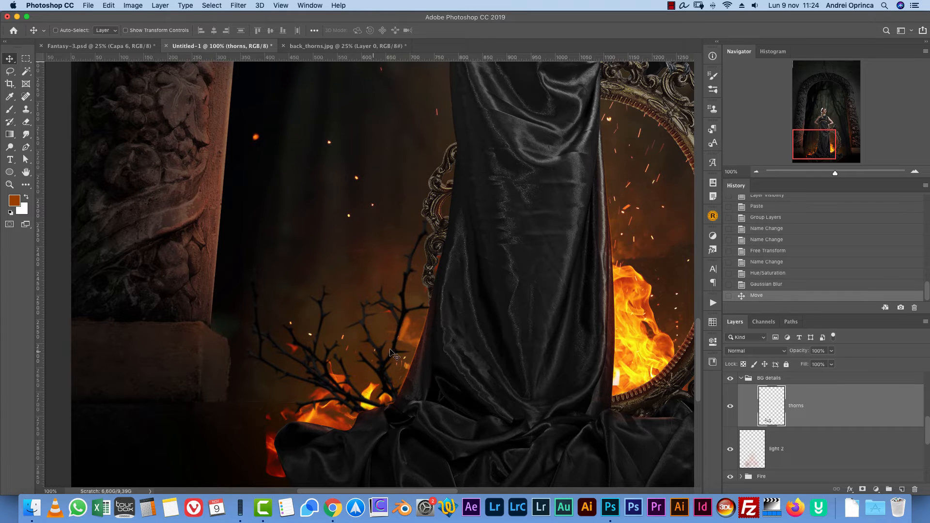
pyautogui.press('super+1')
pyautogui.click(914, 171)
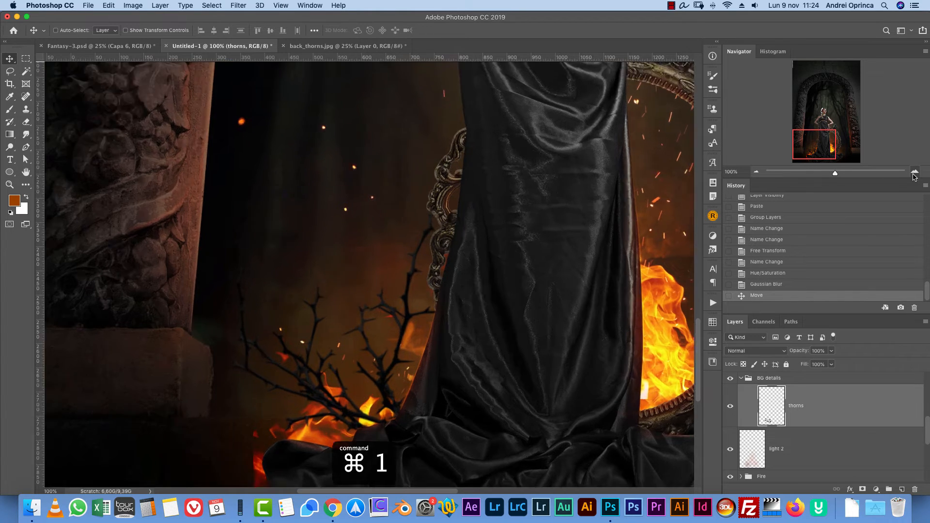
pyautogui.moveTo(539, 366); pyautogui.dragTo(556, 265)
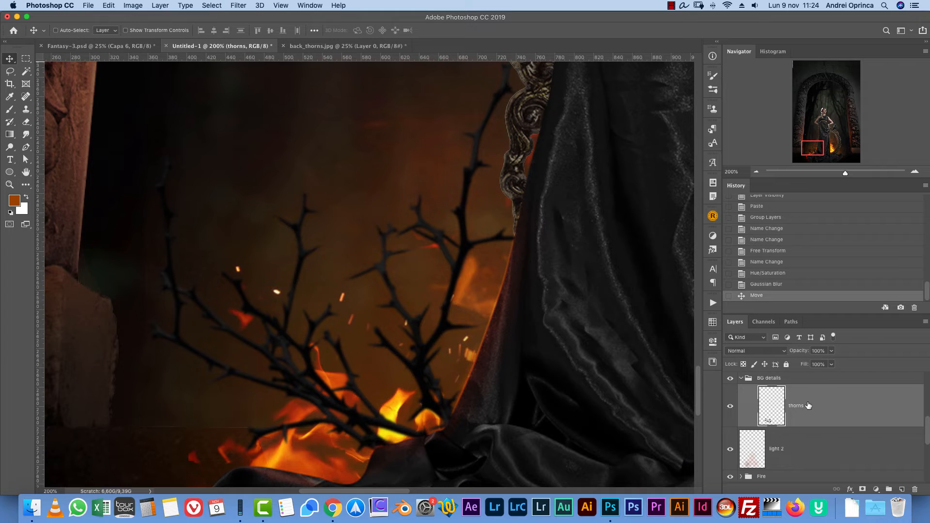
pyautogui.scroll(-5, 464, 329)
pyautogui.hscroll(-4, 465, 329)
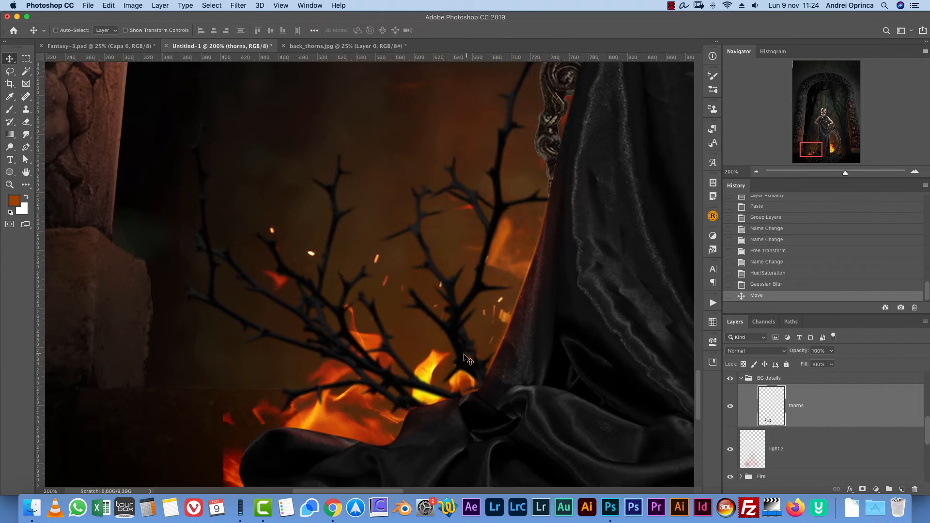
pyautogui.scroll(-5, 465, 315)
pyautogui.hscroll(-3, 465, 315)
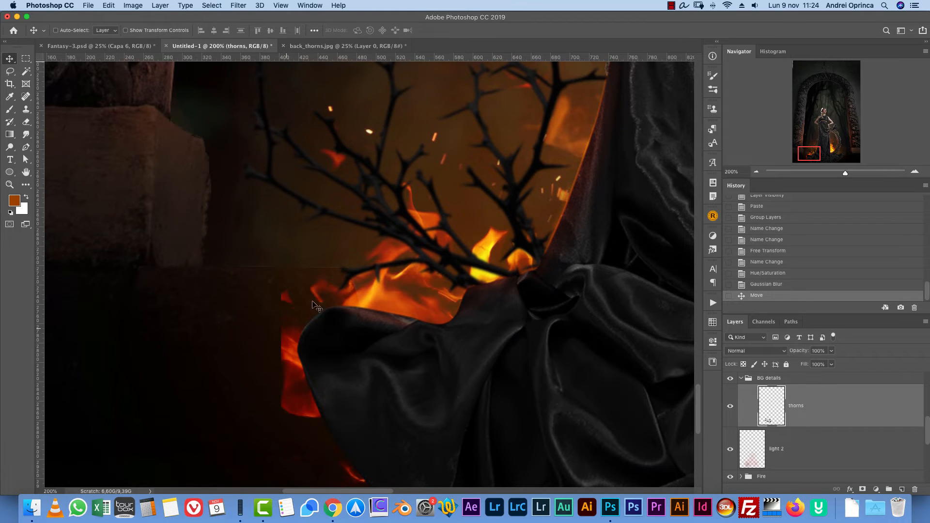
# - Add an Inner Shadow to the thorns layer, reset it to default, turn off global light and set a 30° angle
pyautogui.moveTo(496, 283); pyautogui.dragTo(465, 376)
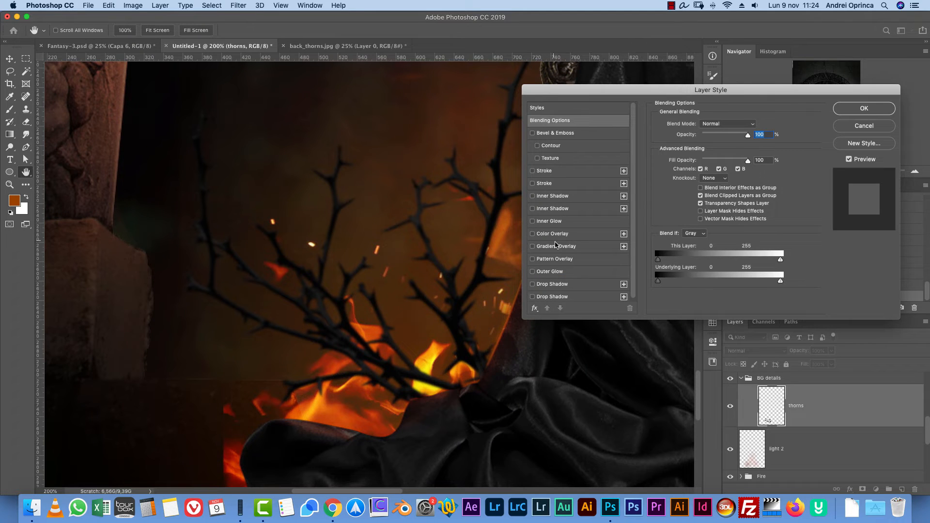
pyautogui.click(561, 196)
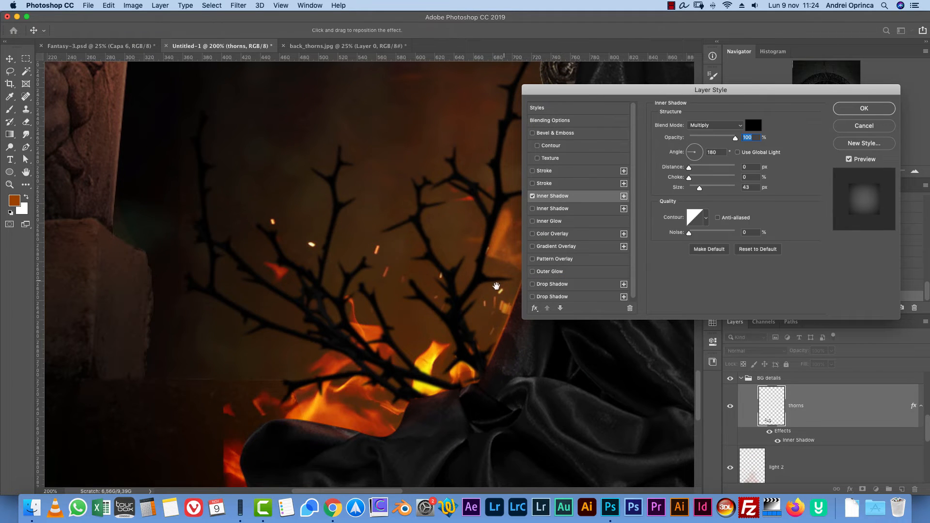
pyautogui.hscroll(5, 629, 230)
pyautogui.click(746, 250)
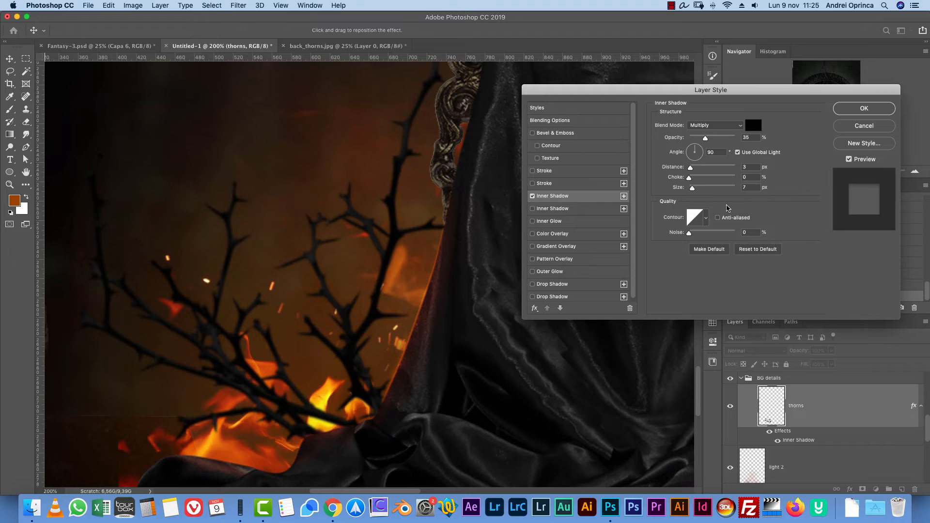
pyautogui.click(737, 152)
pyautogui.click(701, 149)
# - Change the inner shadow's colour on the thorns layer to bright orange
pyautogui.click(752, 125)
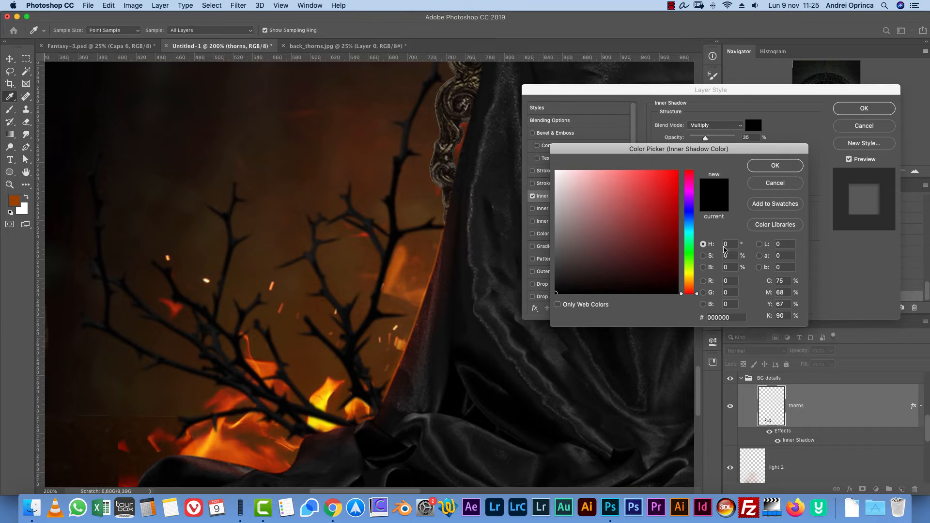
pyautogui.click(688, 283)
pyautogui.click(665, 182)
pyautogui.click(774, 165)
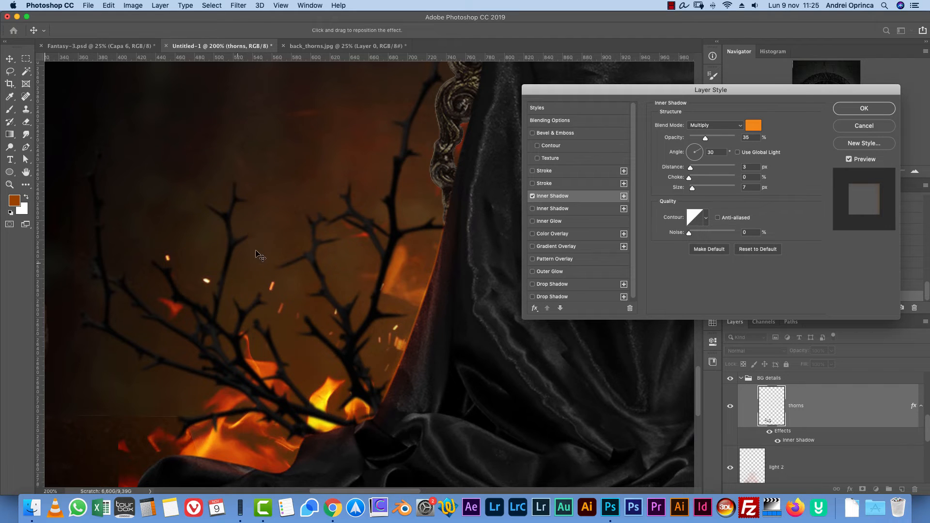
# - Set the thorns inner shadow to Color Dodge at 100% opacity, with a 23° angle and a 3 px size
pyautogui.click(721, 129)
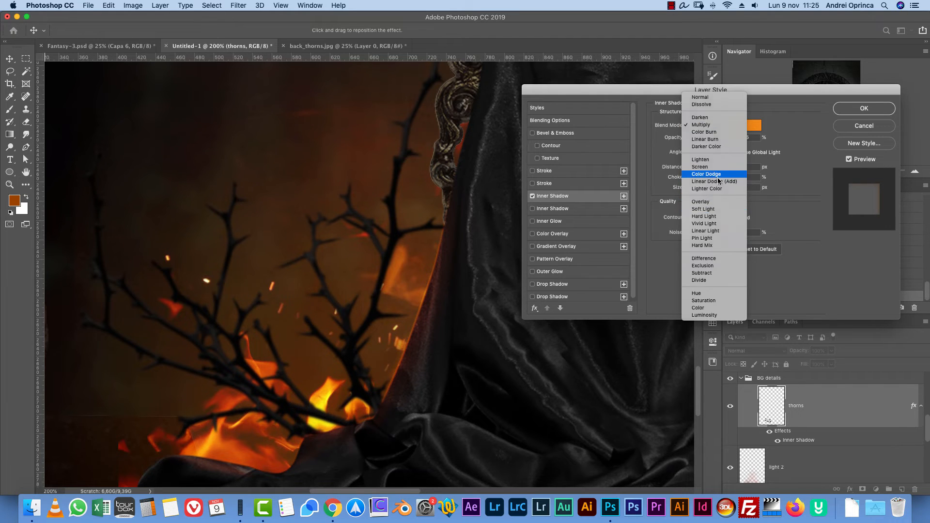
pyautogui.click(719, 180)
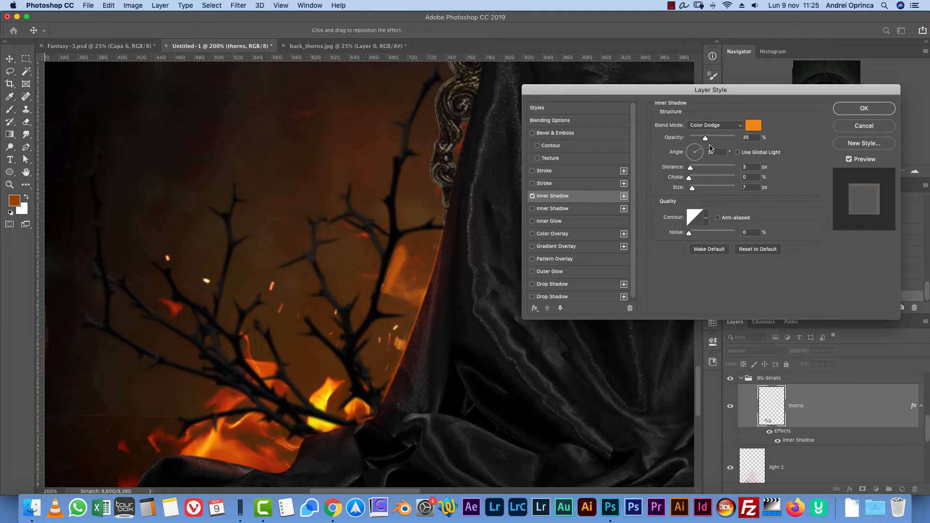
pyautogui.moveTo(705, 139); pyautogui.dragTo(739, 144)
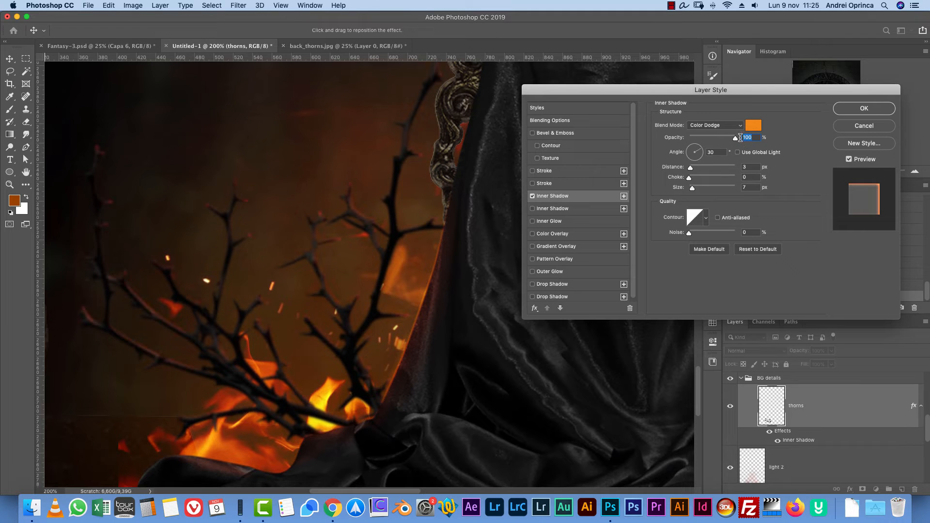
pyautogui.press('Tab')
pyautogui.click(744, 188)
pyautogui.write('3')
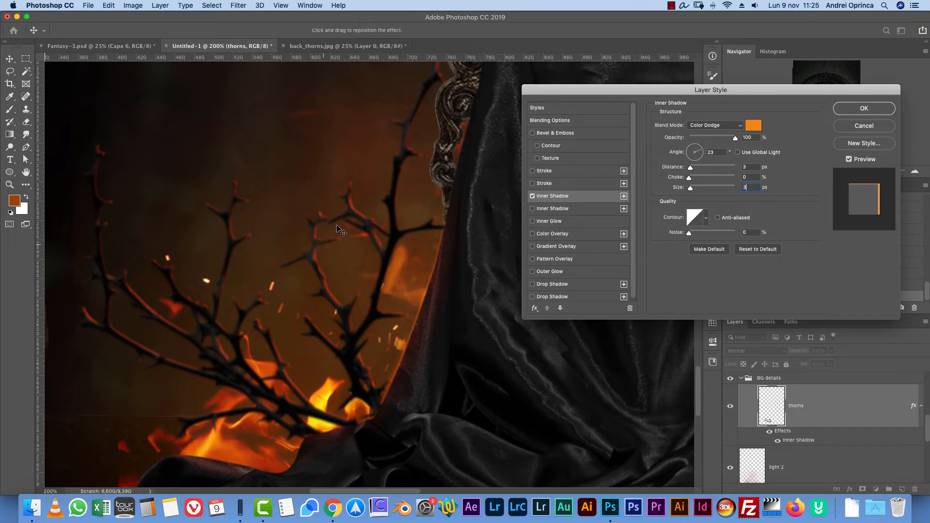
# - Change the inner shadow's colour to bright yellow ffd324 and apply the layer style to the thorns
pyautogui.click(752, 127)
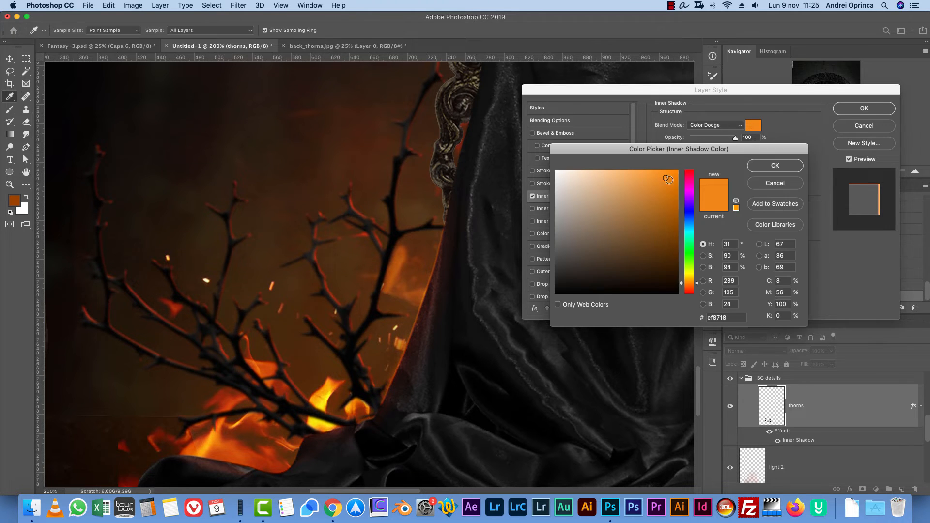
pyautogui.click(630, 182)
pyautogui.moveTo(692, 283); pyautogui.dragTo(691, 281)
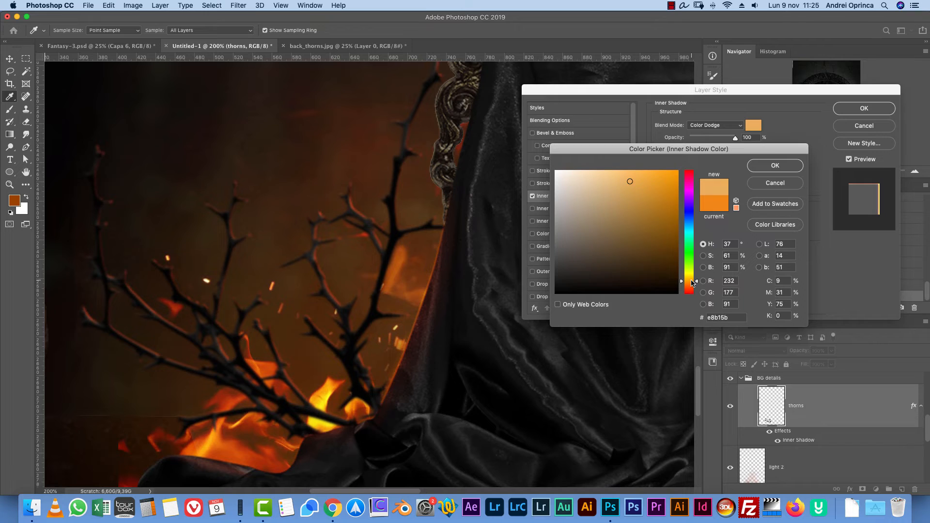
pyautogui.moveTo(654, 174); pyautogui.dragTo(660, 168)
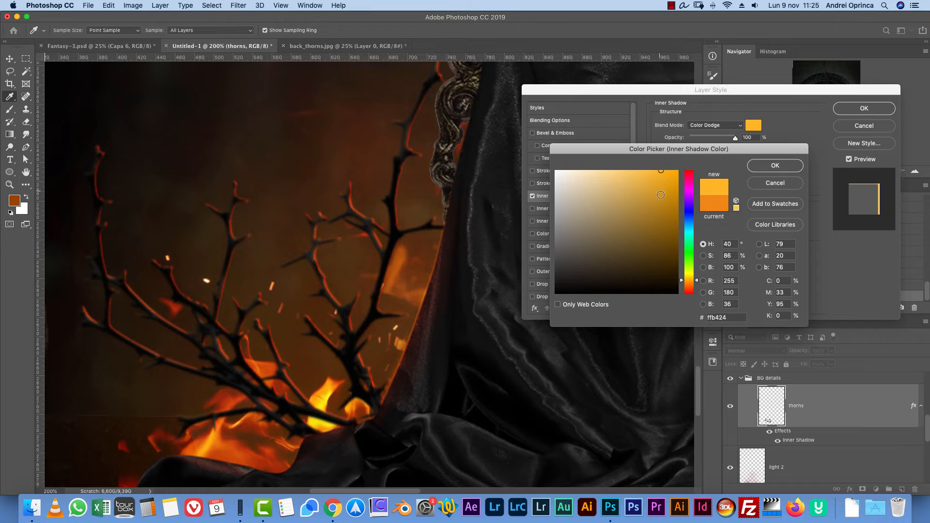
pyautogui.moveTo(691, 279); pyautogui.dragTo(691, 278)
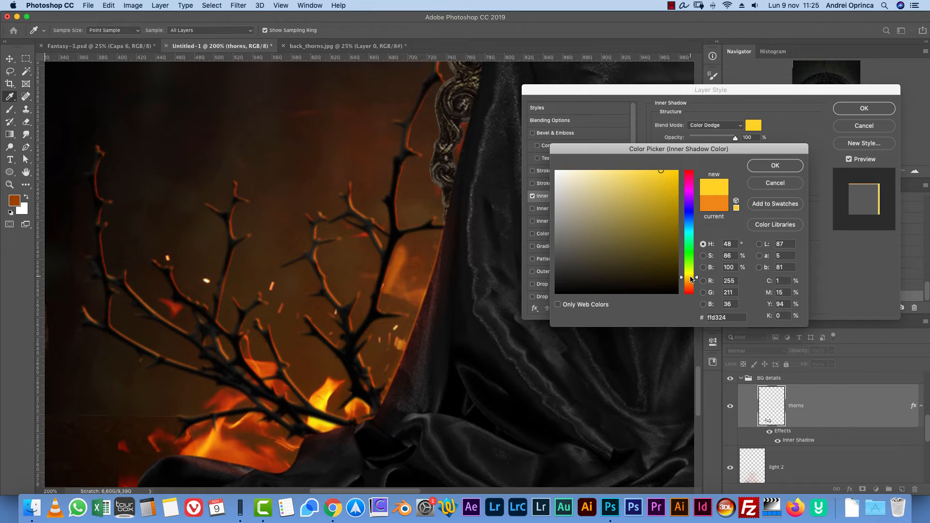
pyautogui.click(775, 165)
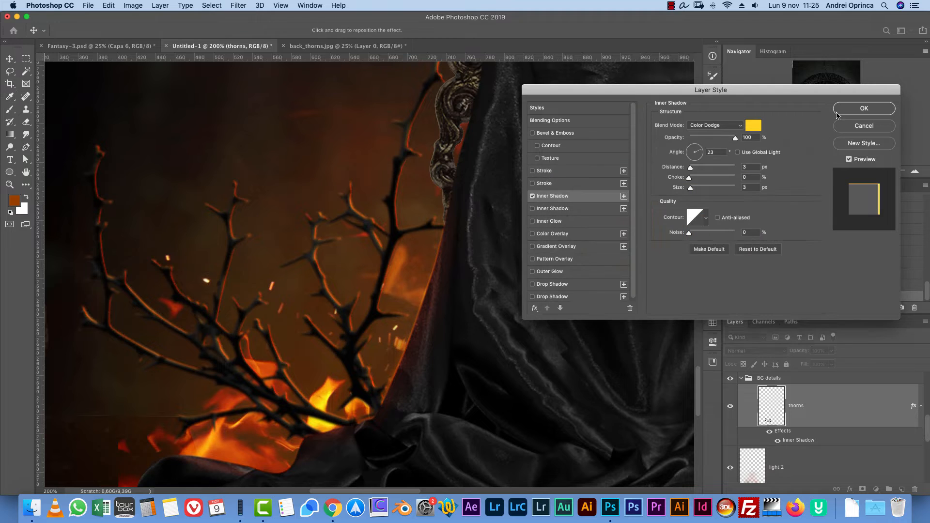
pyautogui.click(864, 108)
# - Open the branch image Depositphotos_7652558_xl-2015.jpg from the Fantasy 3 folder
pyautogui.click(756, 172)
pyautogui.click(755, 172)
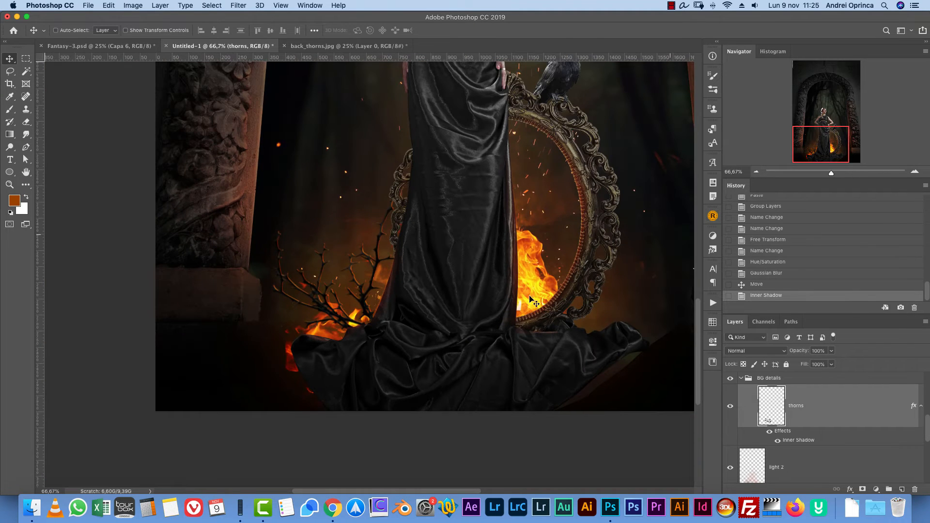
pyautogui.moveTo(617, 249); pyautogui.dragTo(461, 339)
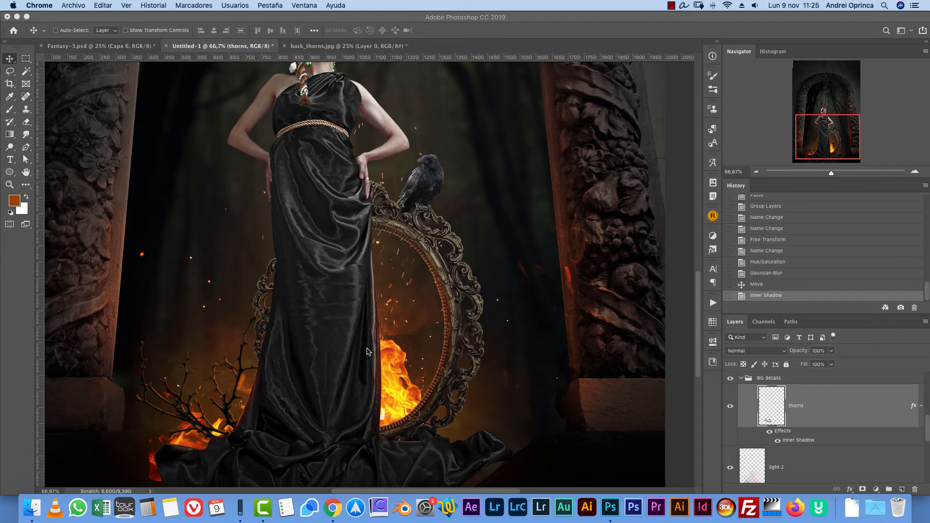
pyautogui.press('super+o')
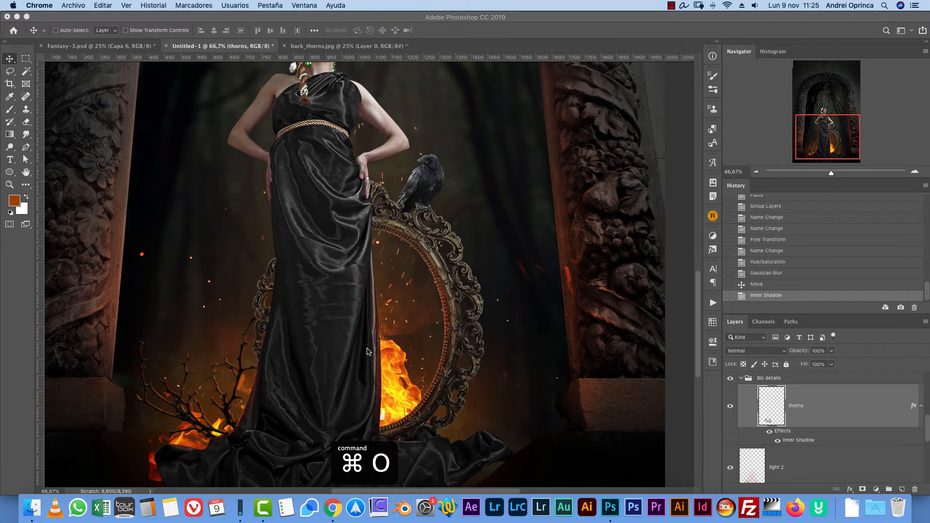
pyautogui.press('super+o')
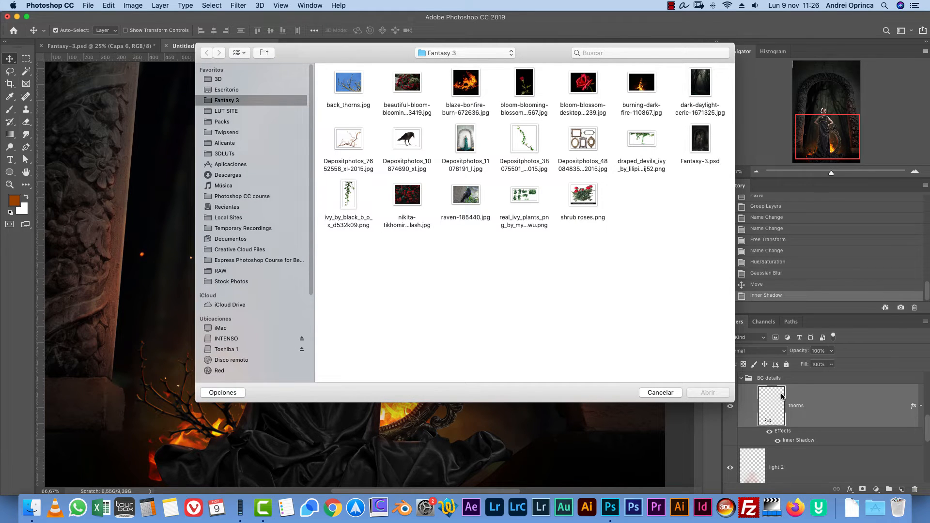
pyautogui.click(349, 139)
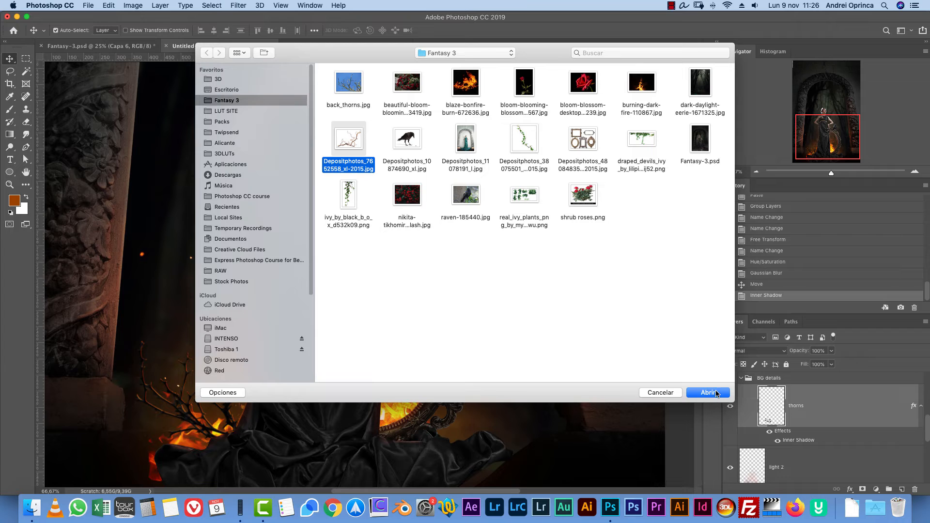
pyautogui.click(716, 393)
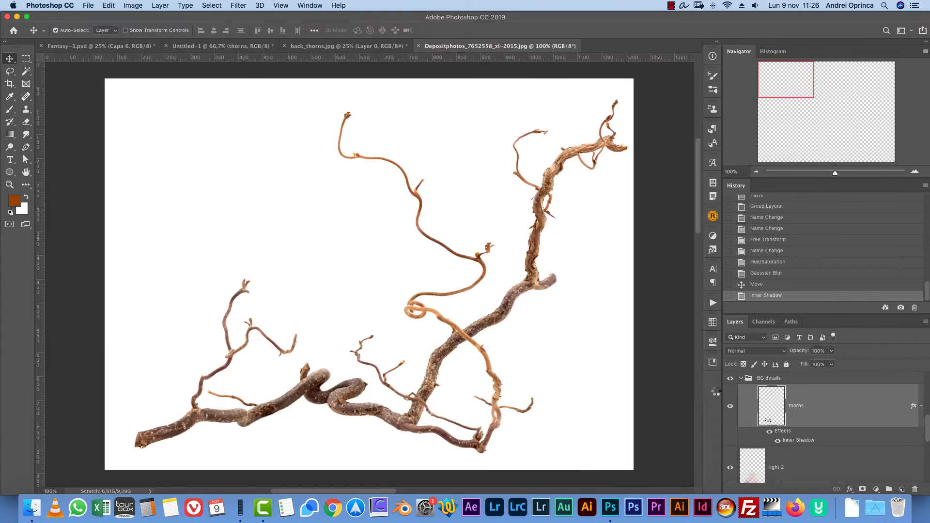
# - Select the white background with the Magic Wand, hide it with a layer mask and apply the mask to the branch layer
pyautogui.click(26, 72)
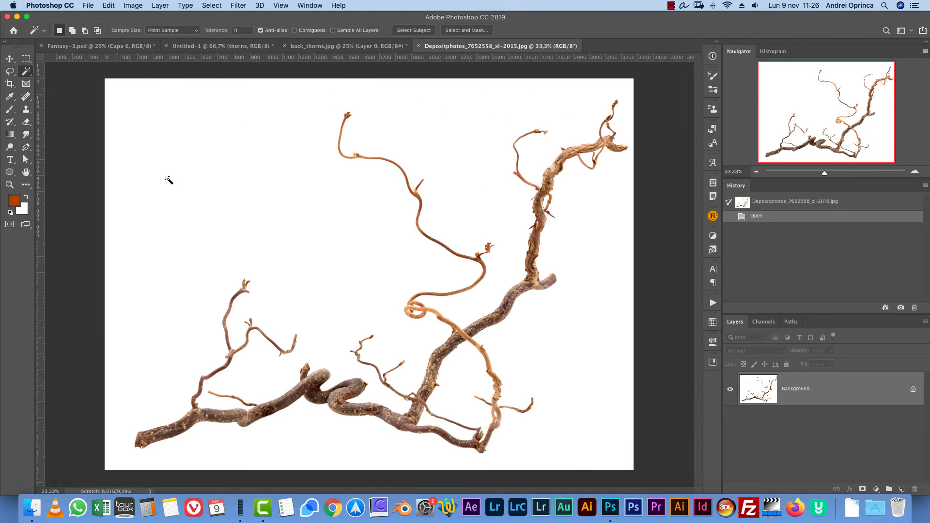
pyautogui.click(357, 283)
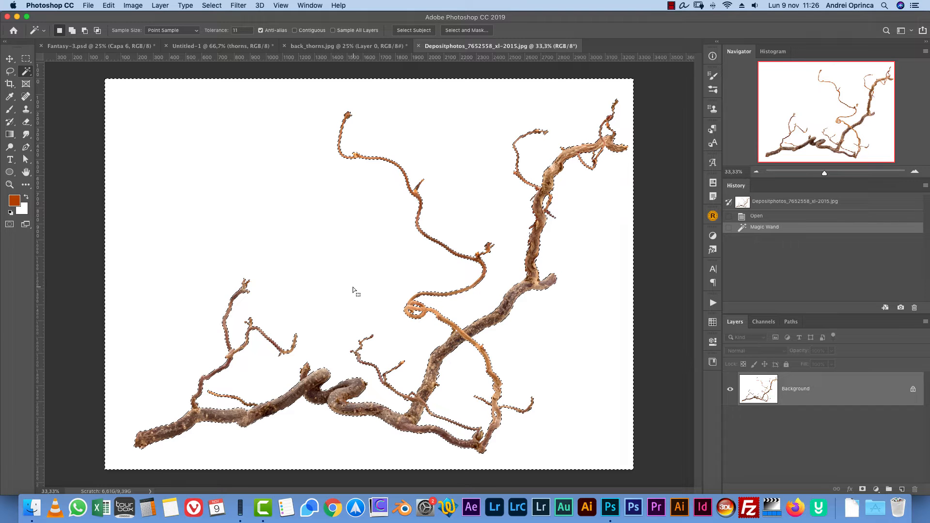
pyautogui.keyDown('alt'); pyautogui.click(863, 490); pyautogui.keyUp('alt')
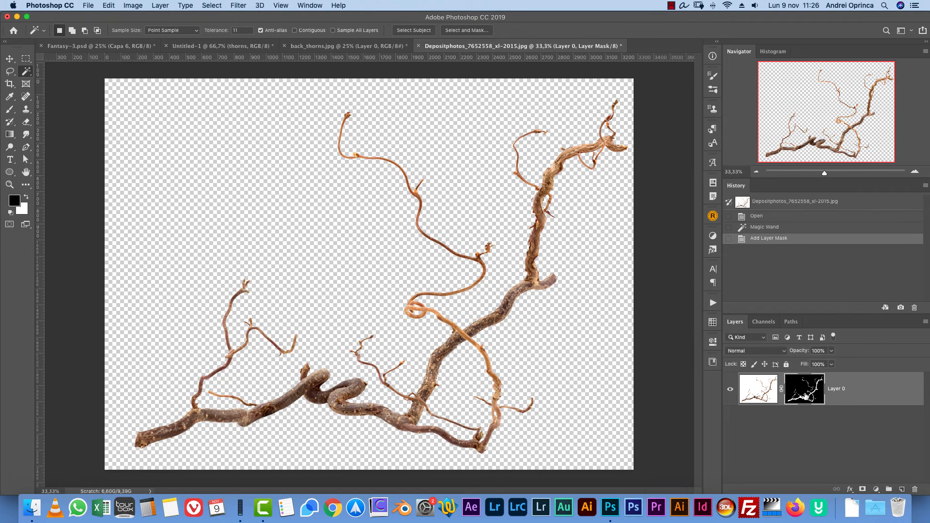
pyautogui.rightClick(804, 395)
# - Cut the isolated branch, close its source image and paste the branch above the thorns layer in the Untitled-1 composite
pyautogui.press('super+a')
pyautogui.press('super+x')
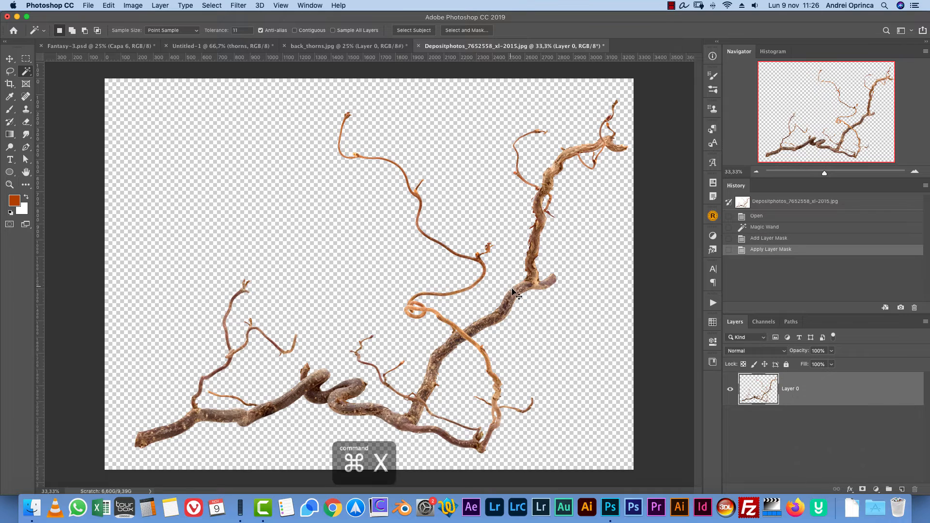
pyautogui.press('super+w')
pyautogui.press('Return')
pyautogui.press('super+v')
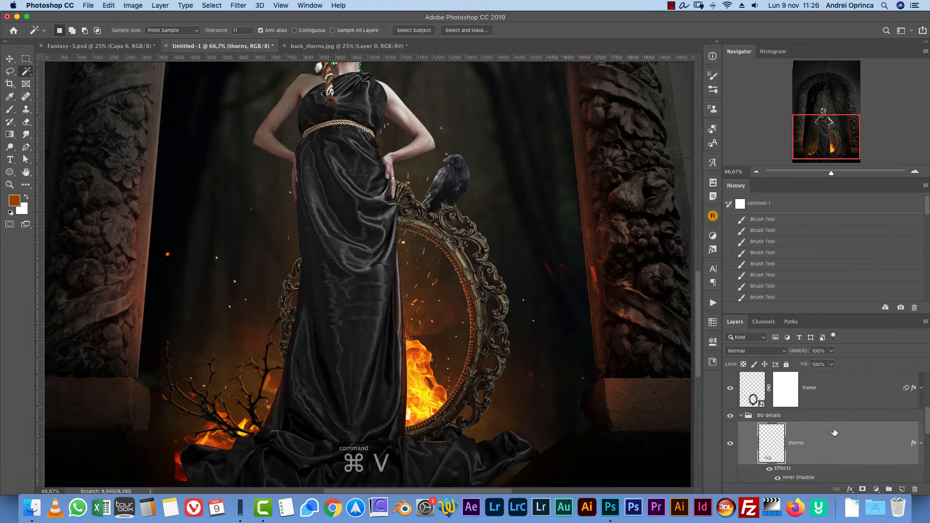
# - Free Transform the pasted branch, shrinking and rotating it so it rises behind the ornate frame on the side opposite the thorns
pyautogui.click(756, 171)
pyautogui.click(756, 171)
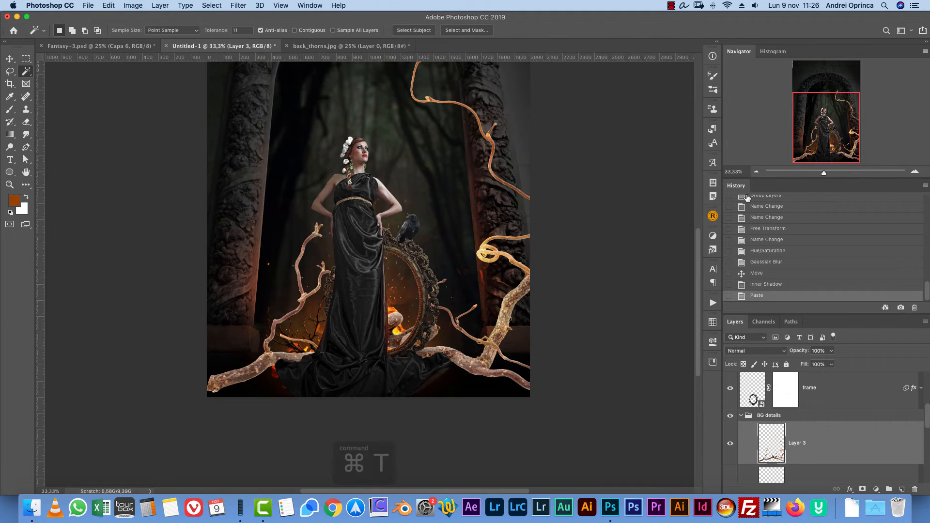
pyautogui.press('super+t')
pyautogui.moveTo(209, 219); pyautogui.dragTo(517, 220)
pyautogui.moveTo(605, 222); pyautogui.dragTo(420, 297)
pyautogui.moveTo(515, 228); pyautogui.dragTo(418, 282)
pyautogui.moveTo(405, 321); pyautogui.dragTo(458, 307)
pyautogui.moveTo(485, 263); pyautogui.dragTo(455, 233)
pyautogui.moveTo(439, 294); pyautogui.dragTo(431, 276)
pyautogui.press('Return')
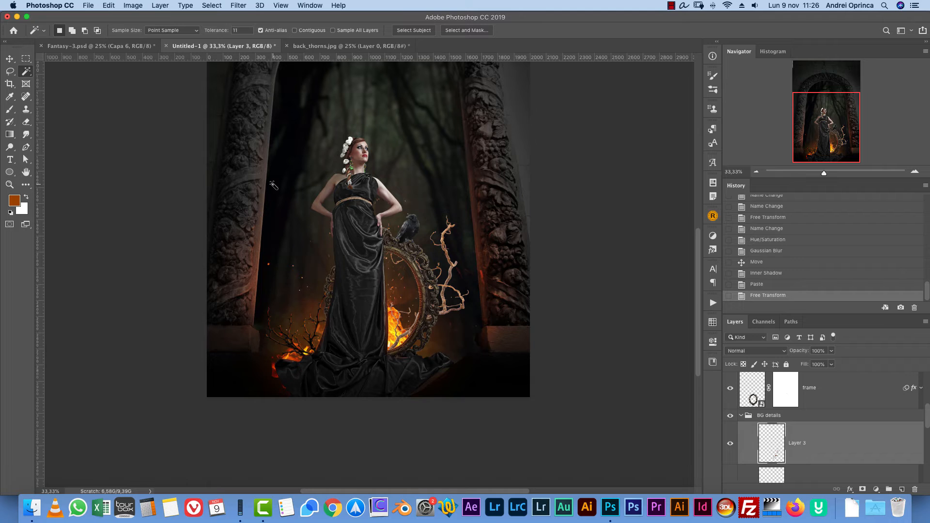
# - Darken the new branch by reusing the last Hue/Saturation settings of -100 saturation and -87 lightness
pyautogui.click(914, 172)
pyautogui.click(915, 172)
pyautogui.click(914, 173)
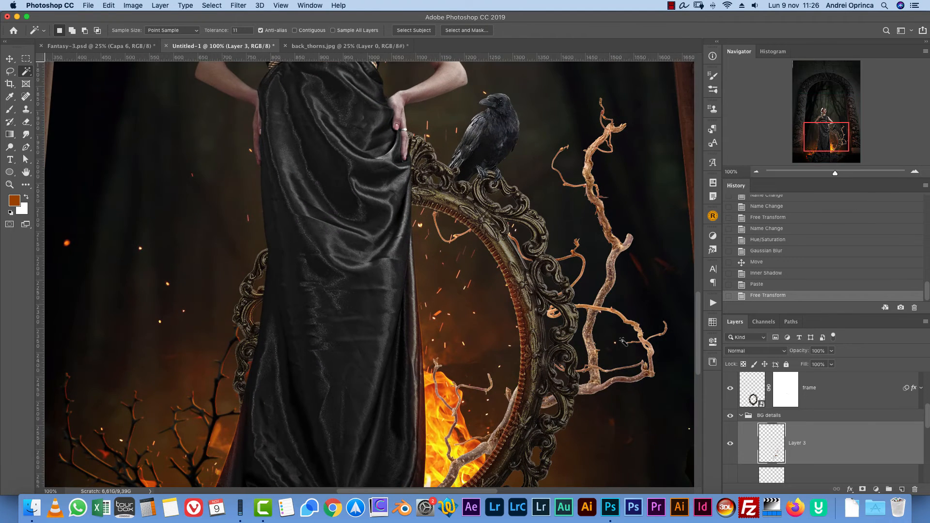
pyautogui.moveTo(561, 369); pyautogui.dragTo(488, 323)
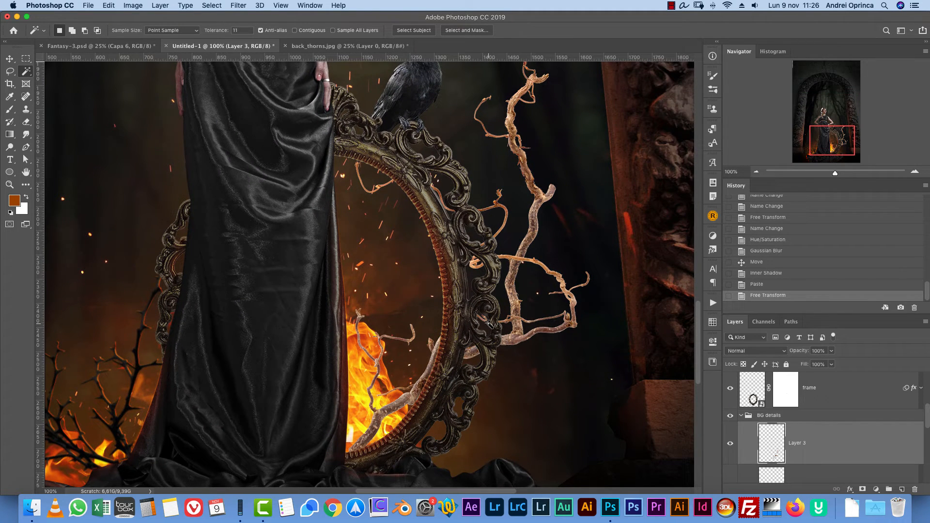
pyautogui.press('alt+super+u')
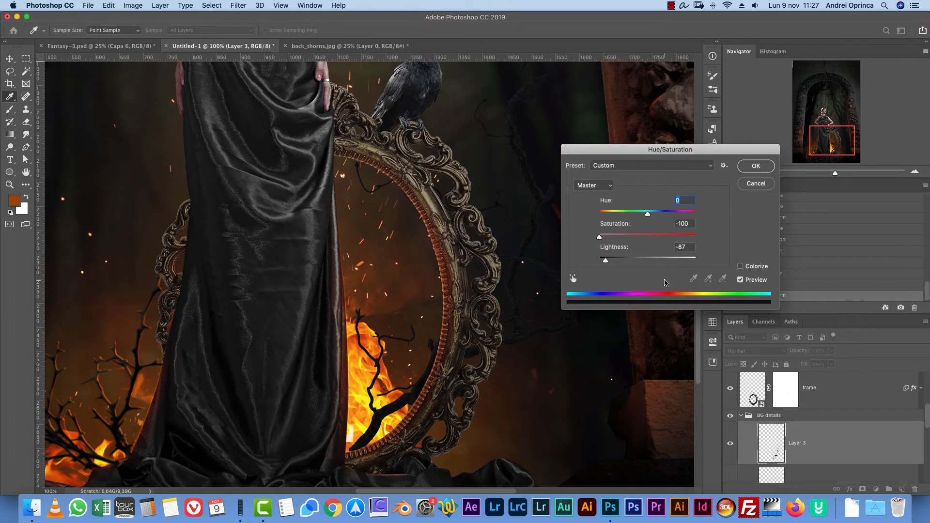
pyautogui.click(756, 183)
pyautogui.press('alt+super+u')
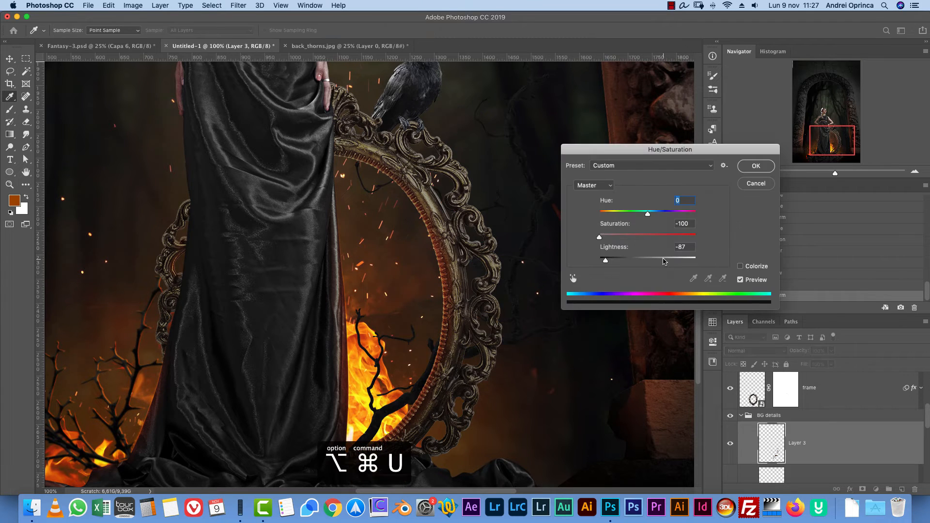
pyautogui.moveTo(673, 151); pyautogui.dragTo(628, 149)
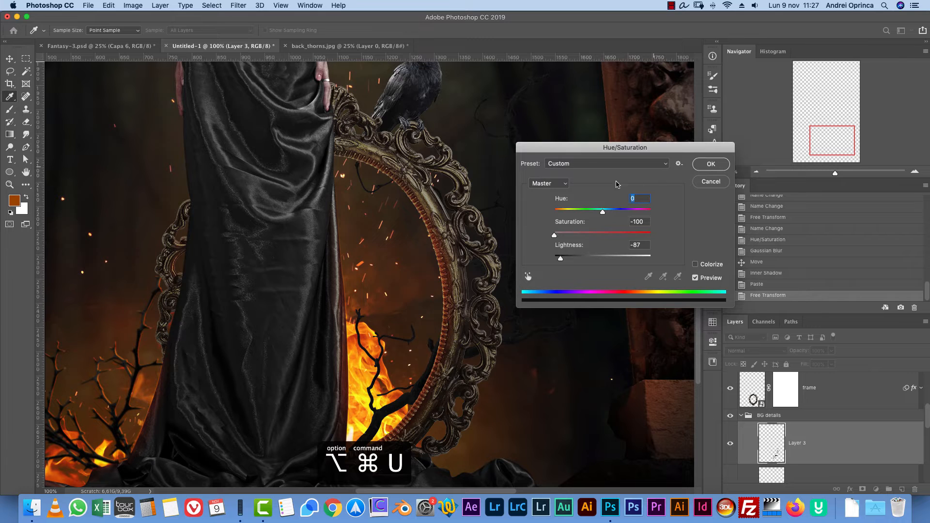
pyautogui.click(714, 166)
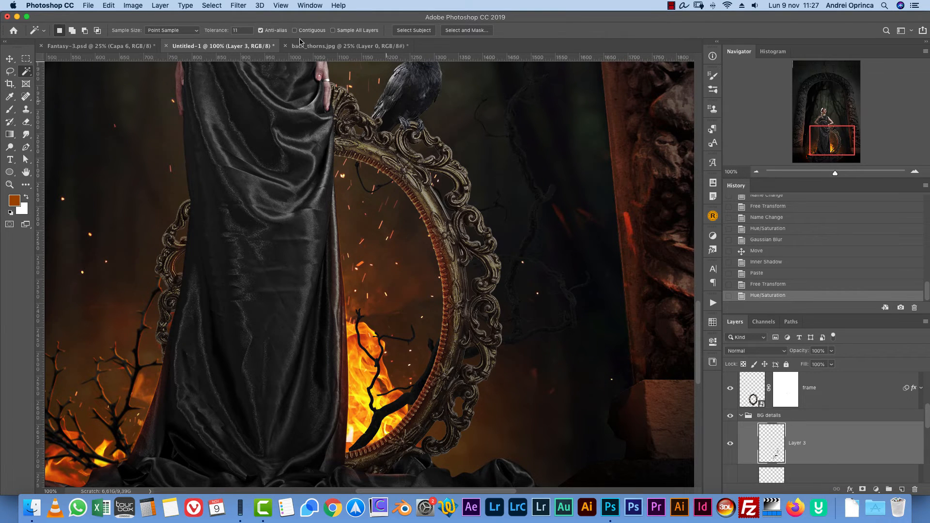
# - Reapply the last Gaussian Blur to the new branch layer and clear any stray selection
pyautogui.click(238, 6)
pyautogui.click(254, 19)
pyautogui.click(505, 326)
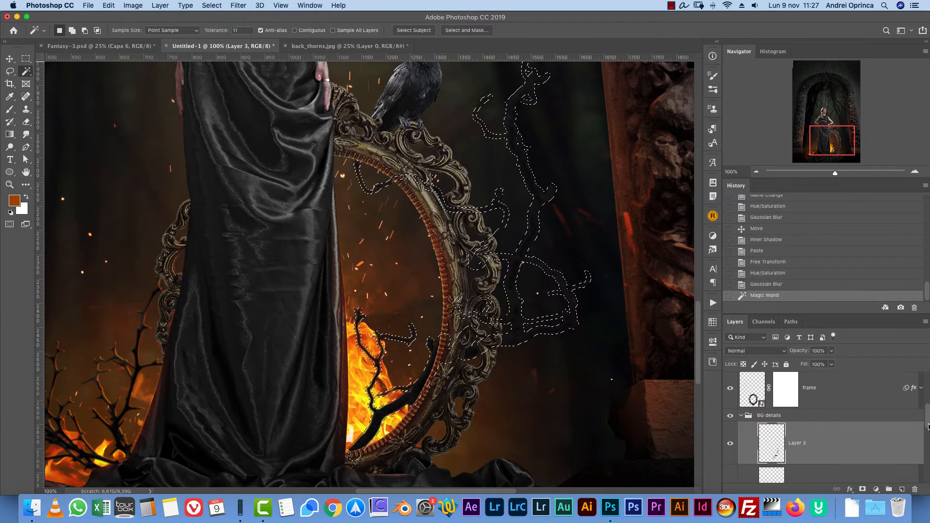
pyautogui.scroll(-2, 924, 431)
pyautogui.press('super+d')
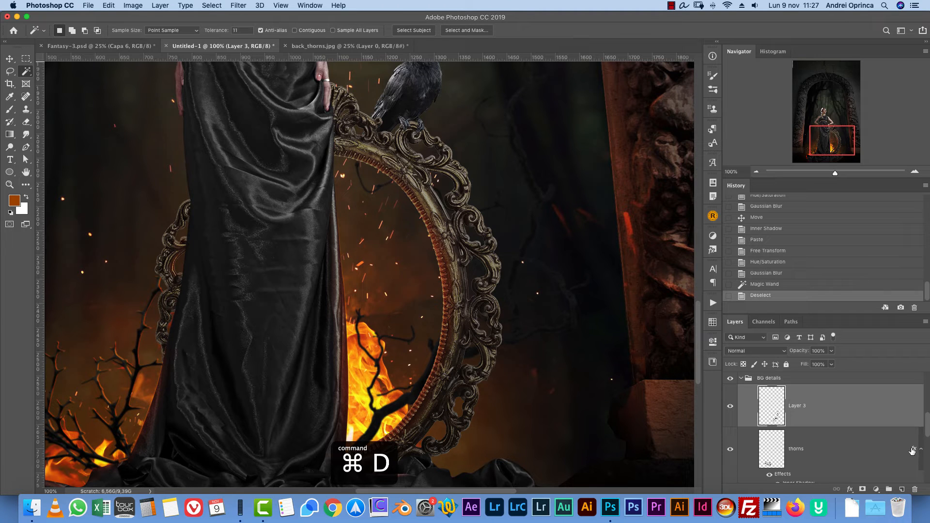
# - Copy the thorns layer's inner shadow effect onto the new branch layer and rename that layer thorns 2
pyautogui.moveTo(913, 449); pyautogui.dragTo(907, 420)
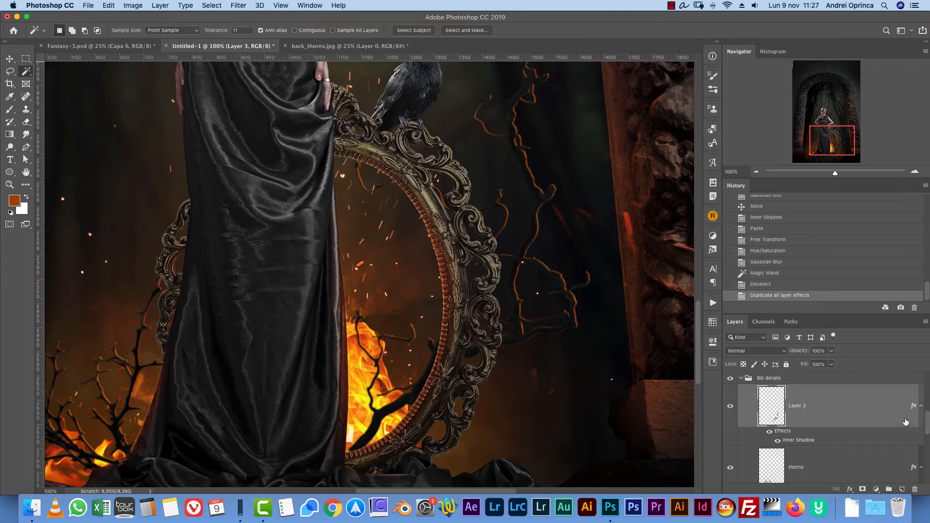
pyautogui.doubleClick(797, 406)
pyautogui.write('th')
pyautogui.press('Return')
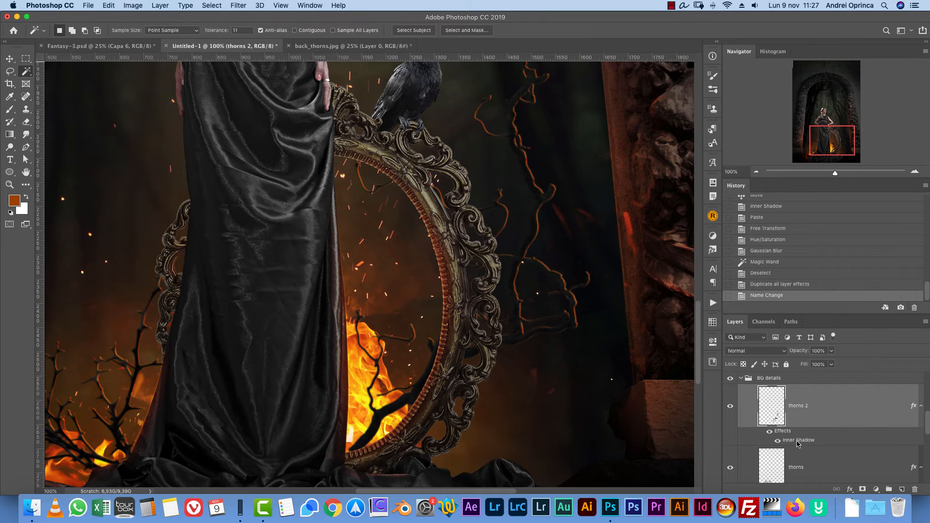
# - Set the inner shadow angle on the thorns 2 layer to 165° so the rim light faces the fire
pyautogui.doubleClick(797, 440)
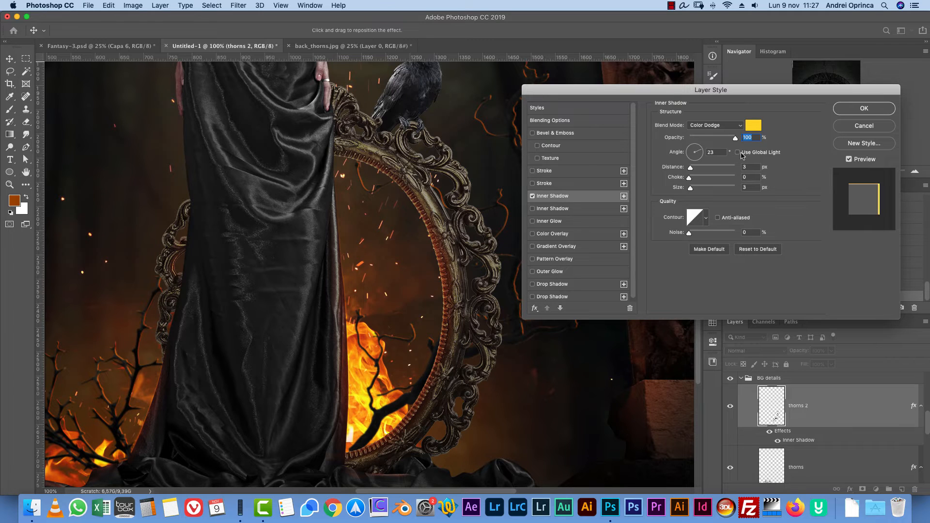
pyautogui.moveTo(700, 153); pyautogui.dragTo(682, 151)
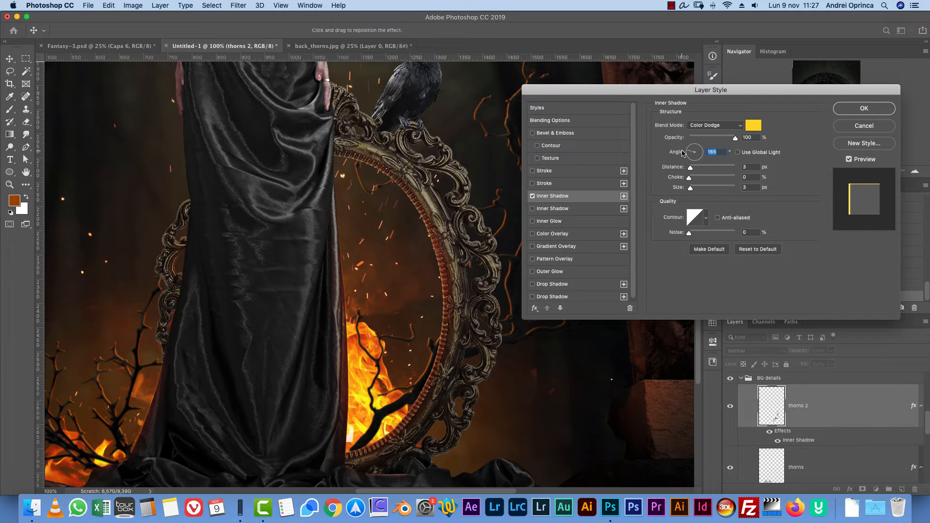
pyautogui.click(851, 109)
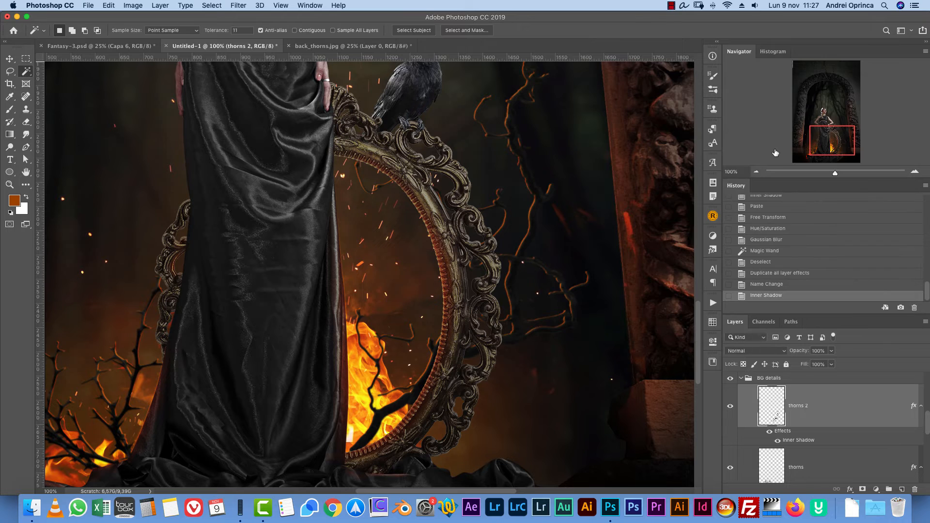
pyautogui.click(756, 171)
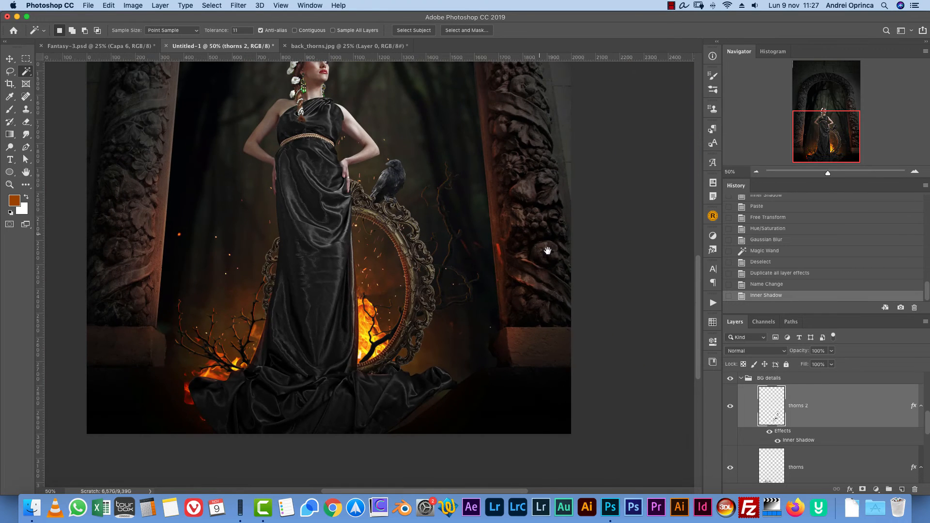
pyautogui.moveTo(539, 237); pyautogui.dragTo(598, 324)
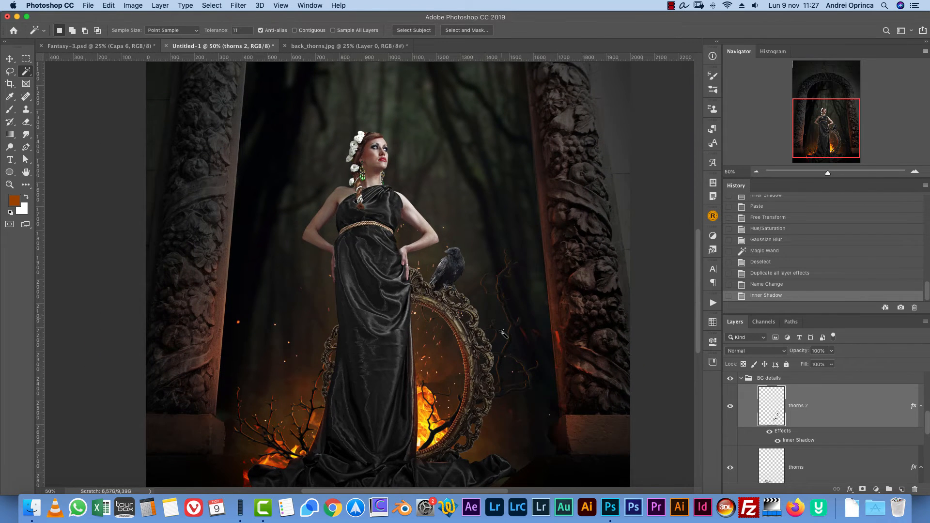
pyautogui.moveTo(544, 359); pyautogui.dragTo(518, 327)
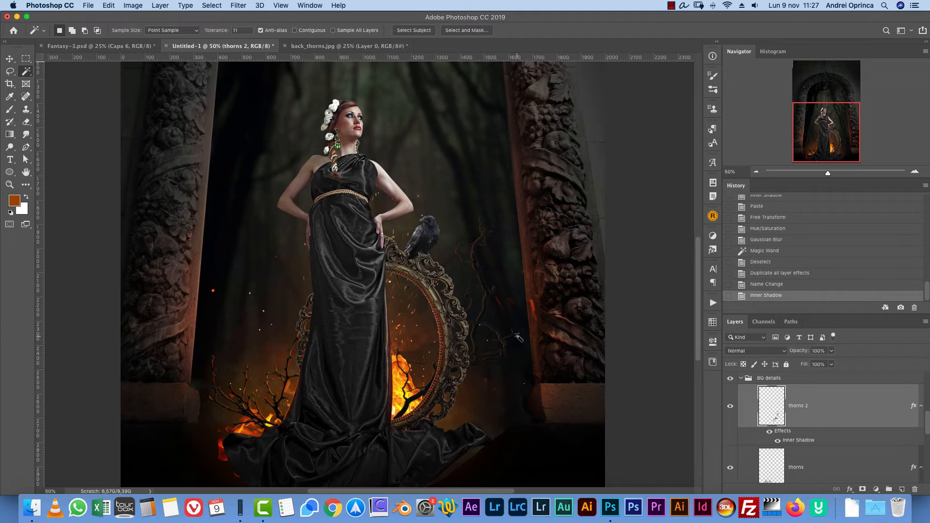
# - Preview the shrub roses, ivy set, climbing vine and hanging ivy images in the Fantasy 3 folder
pyautogui.press('super+o')
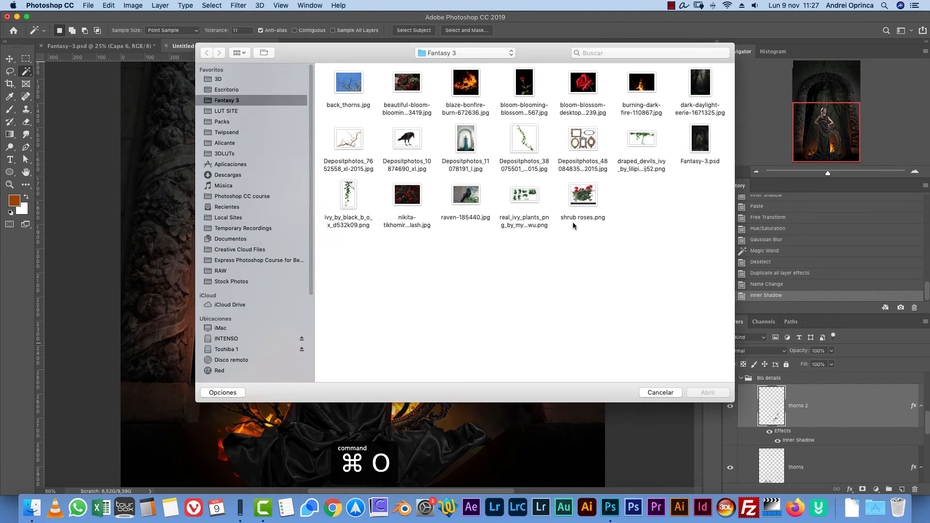
pyautogui.click(584, 211)
pyautogui.press('space')
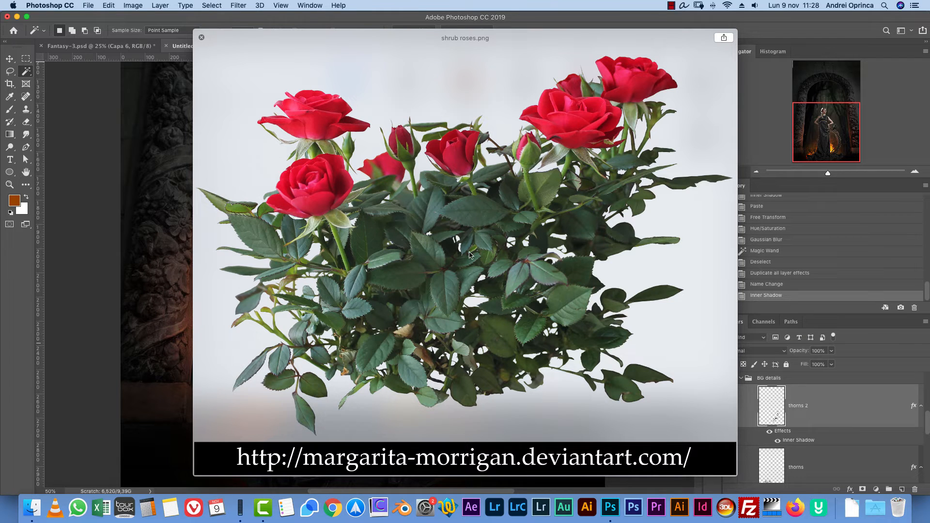
pyautogui.press('space')
pyautogui.click(520, 202)
pyautogui.press('space')
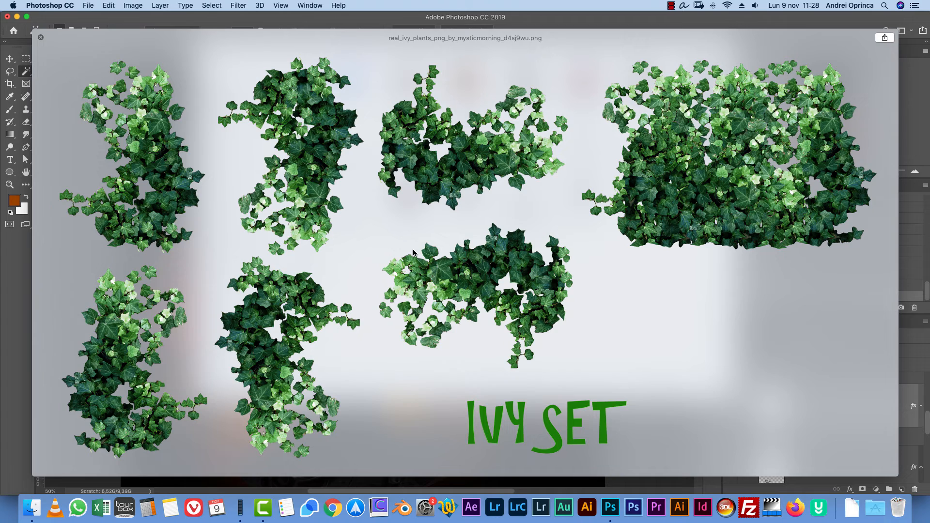
pyautogui.press('Return')
pyautogui.click(507, 147)
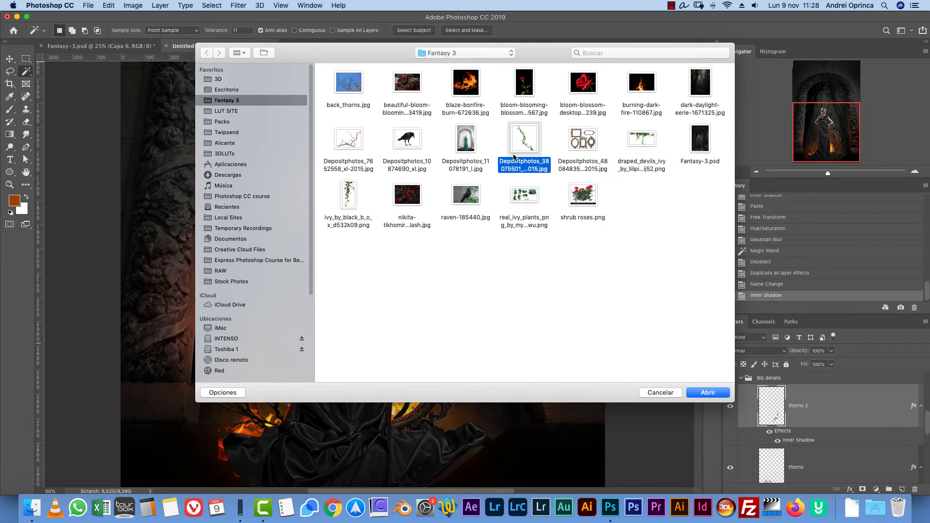
pyautogui.press('space')
pyautogui.press('space')
pyautogui.click(354, 191)
pyautogui.press('space')
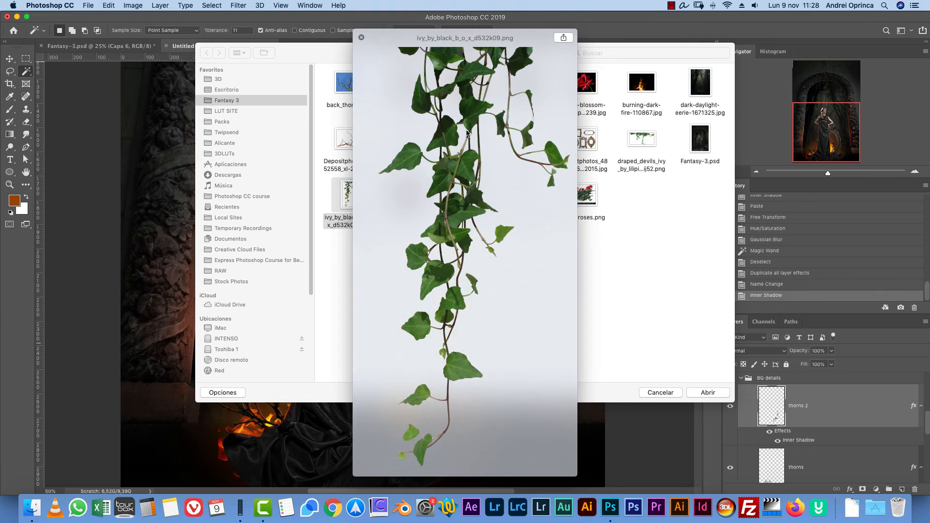
pyautogui.press('space')
pyautogui.click(655, 183)
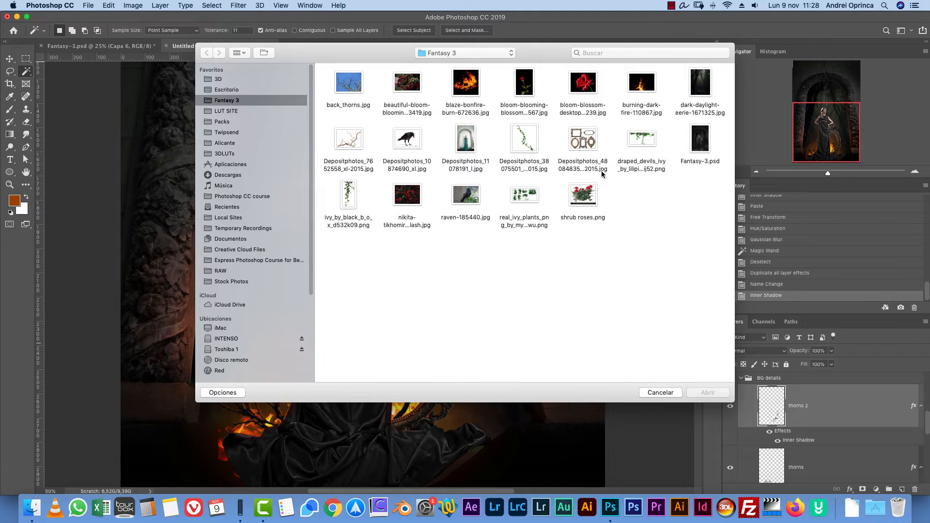
# - Open shrub roses.png, delete the black web-address strip beneath the plant and clear the selection
pyautogui.click(583, 196)
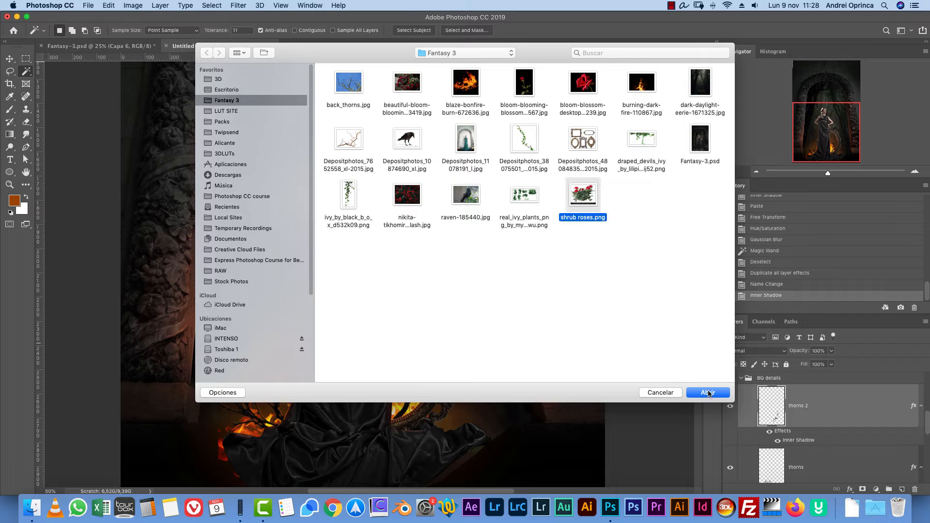
pyautogui.press('Return')
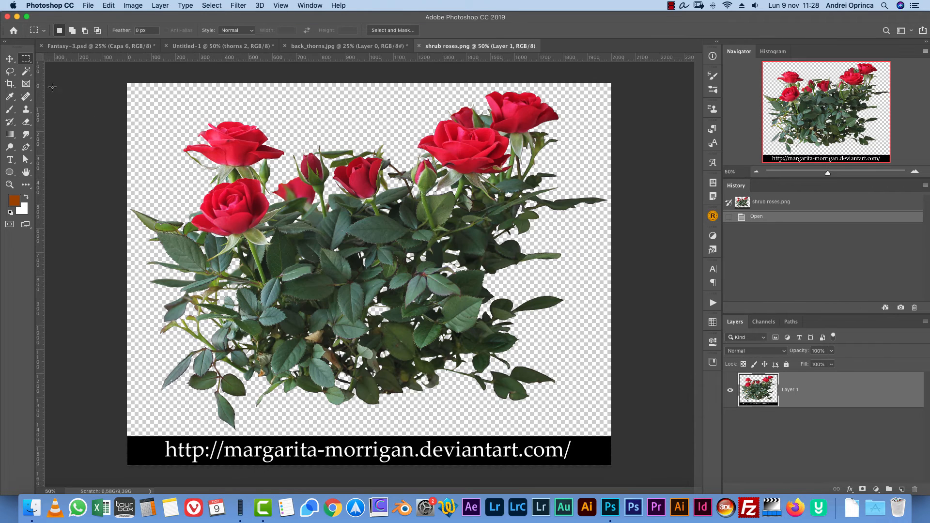
pyautogui.moveTo(638, 470); pyautogui.dragTo(73, 433)
pyautogui.press('Delete')
pyautogui.press('super+d')
# - Paste the whole rose bush image as the topmost layer of the Untitled-1 composite, closing shrub roses.png without saving
pyautogui.press('super+a')
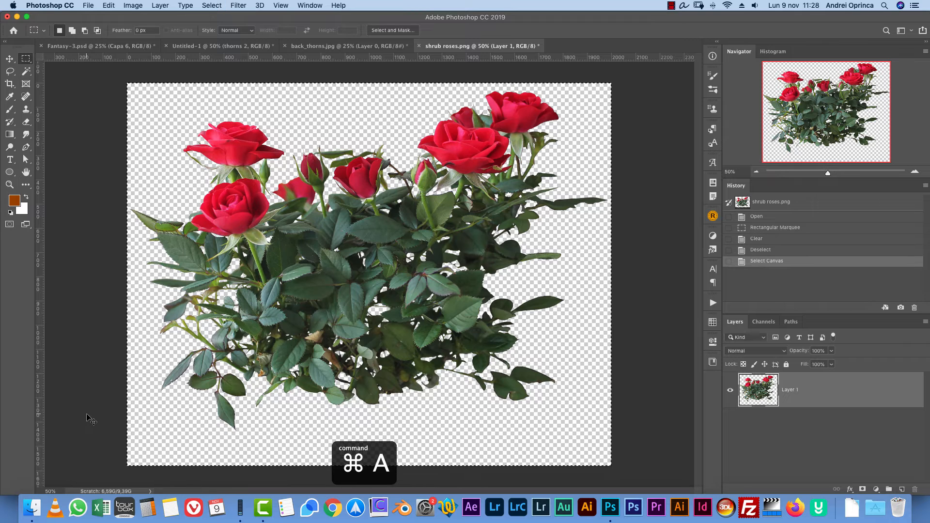
pyautogui.press('super+w')
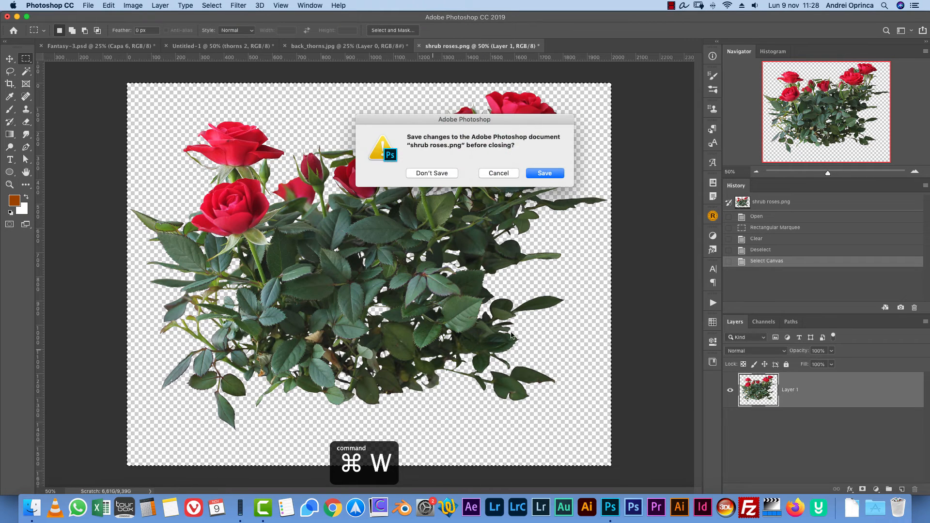
pyautogui.click(438, 175)
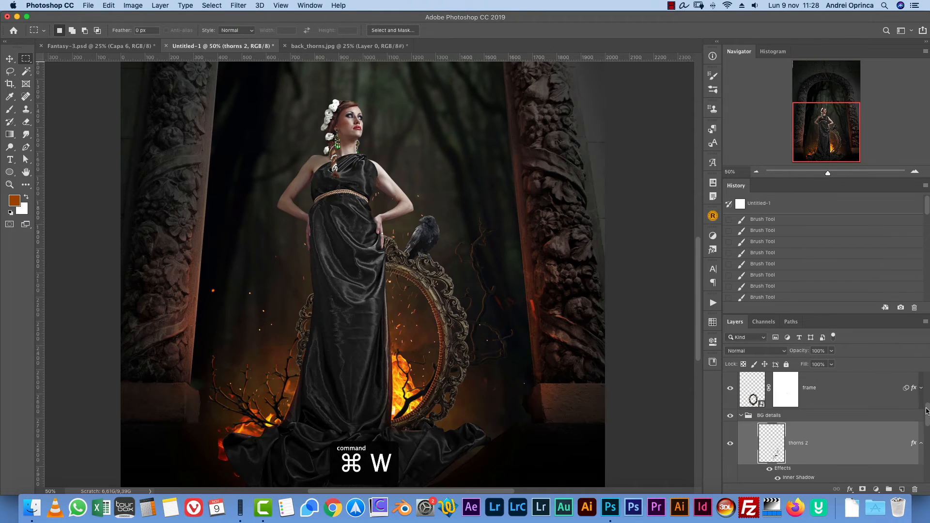
pyautogui.moveTo(926, 411); pyautogui.dragTo(906, 391)
pyautogui.press('super+v')
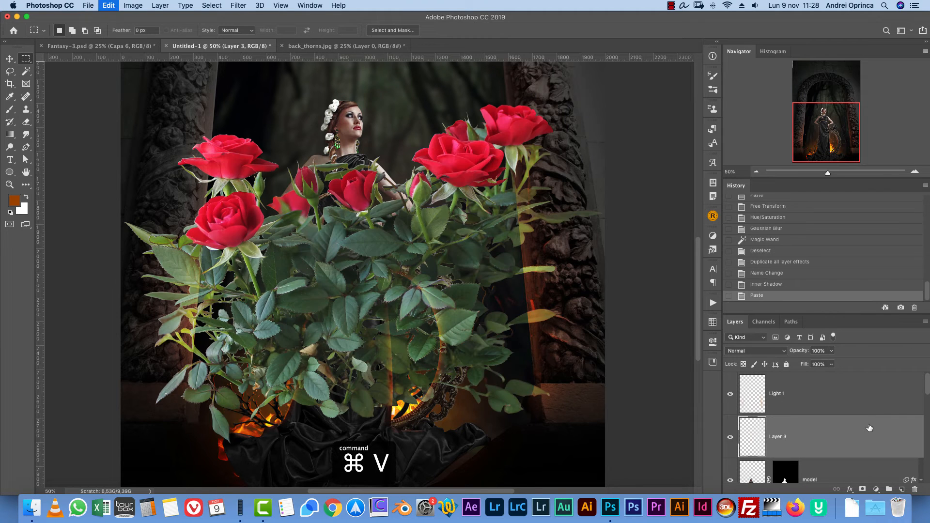
pyautogui.moveTo(857, 431); pyautogui.dragTo(840, 390)
pyautogui.press('super+t')
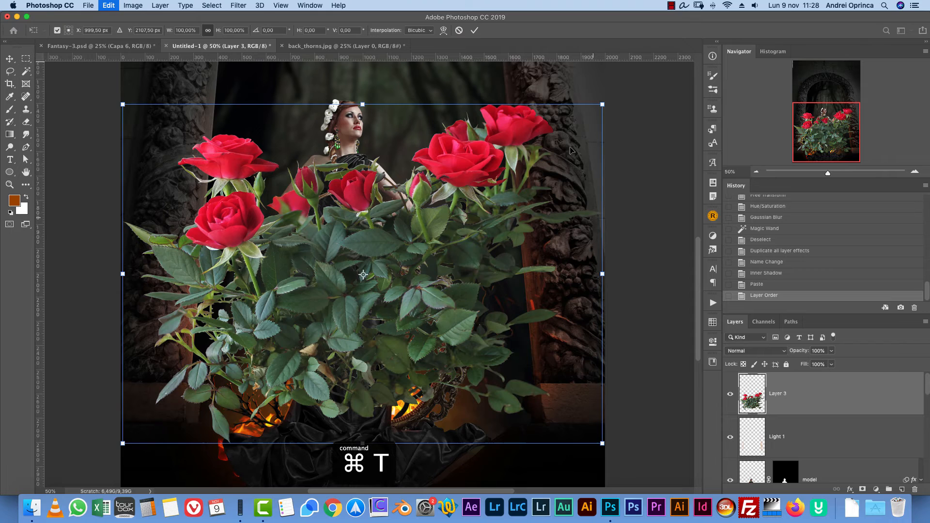
pyautogui.moveTo(600, 104); pyautogui.dragTo(502, 389)
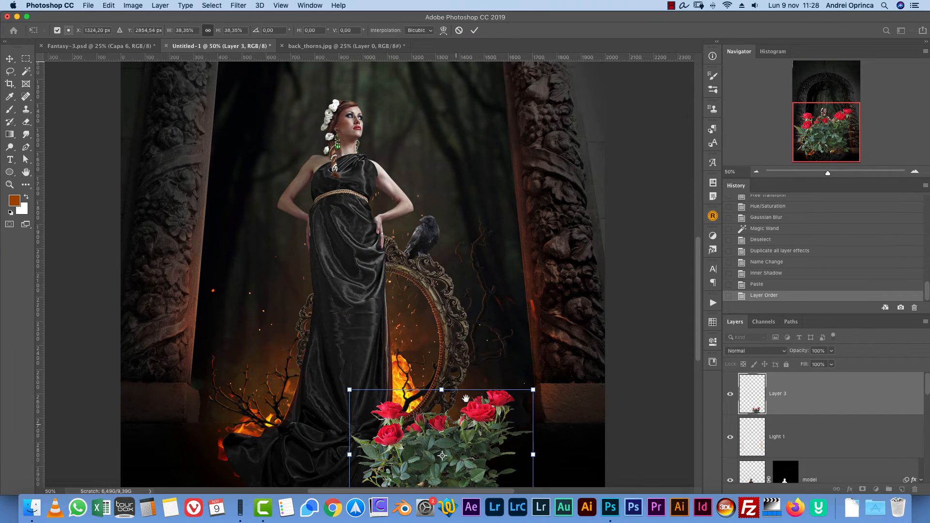
pyautogui.scroll(-2, 479, 390)
pyautogui.press('Escape')
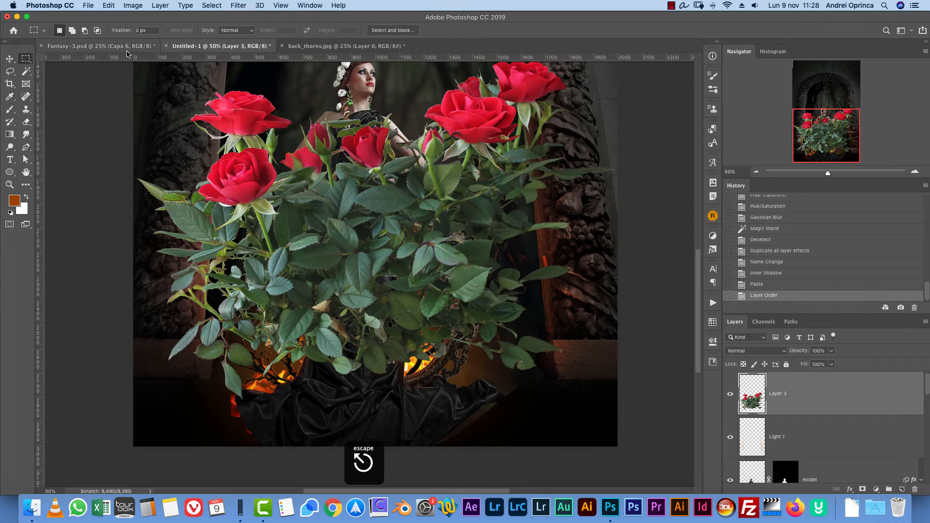
# - Compare with the Fantasy-3.psd reference and scale the rose bush in Untitled-1 to 45.45% over the lower part of the dress
pyautogui.click(127, 46)
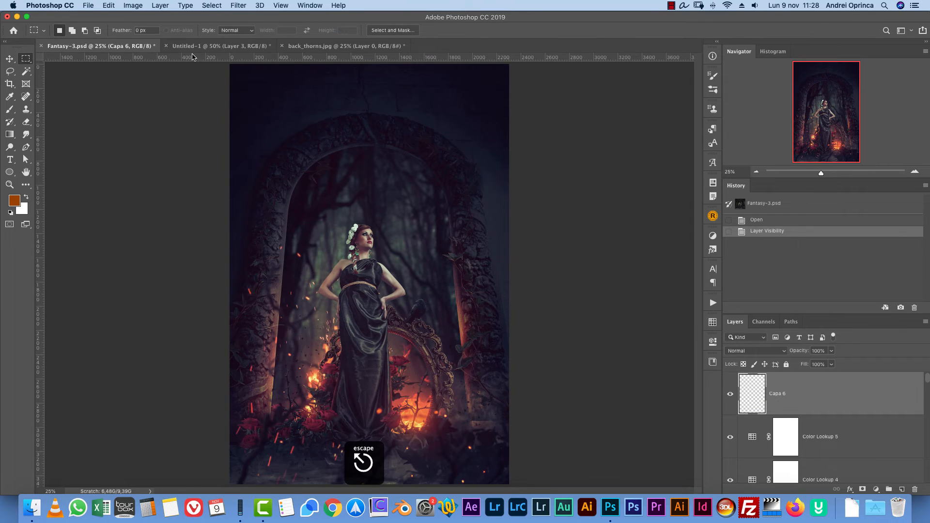
pyautogui.click(246, 49)
pyautogui.click(301, 47)
pyautogui.click(234, 49)
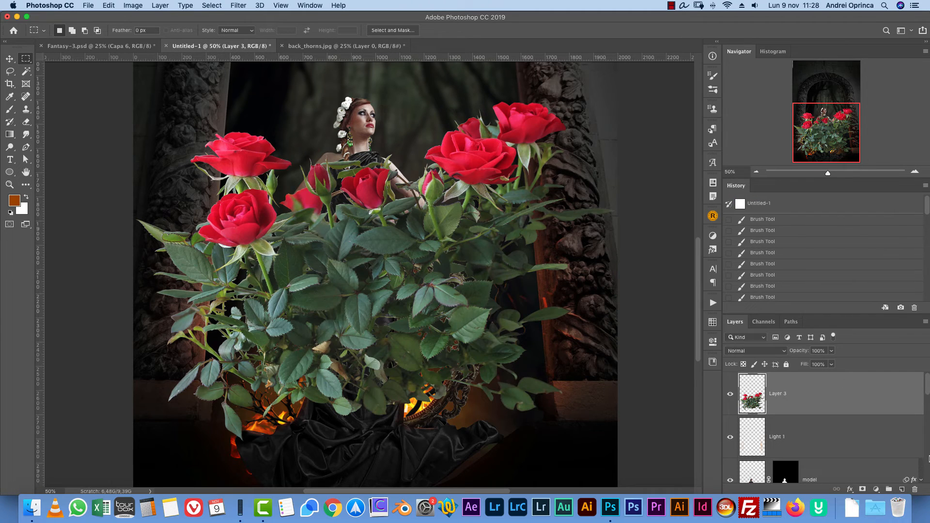
pyautogui.press('super+t')
pyautogui.moveTo(615, 99); pyautogui.dragTo(353, 286)
pyautogui.moveTo(271, 368); pyautogui.dragTo(402, 407)
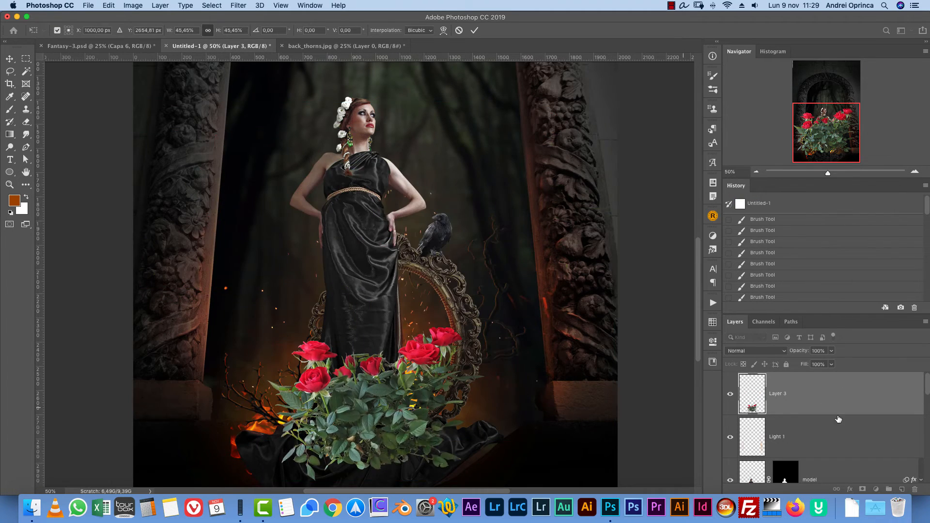
pyautogui.press('Return')
# - Move the rose bush layer just below the model layer, shrink it further and place it beside the dress over the fire on the model's left-hand side of the picture
pyautogui.moveTo(785, 403); pyautogui.dragTo(785, 440)
pyautogui.press('super+t')
pyautogui.moveTo(425, 371); pyautogui.dragTo(380, 372)
pyautogui.moveTo(435, 325); pyautogui.dragTo(414, 339)
pyautogui.moveTo(367, 390); pyautogui.dragTo(371, 391)
pyautogui.moveTo(421, 342); pyautogui.dragTo(376, 369)
pyautogui.moveTo(335, 412); pyautogui.dragTo(321, 399)
pyautogui.press('Return')
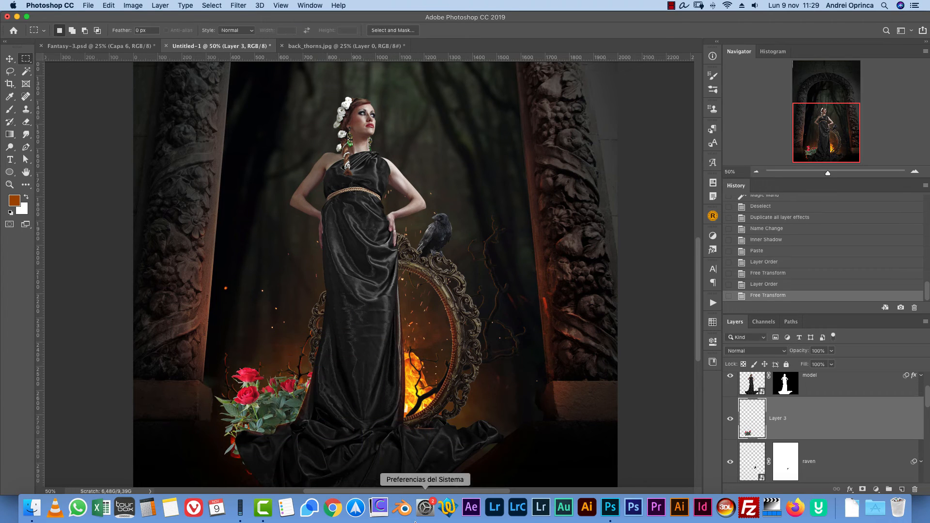
# - Check the roses in the Fantasy-3.psd reference and preview the single-rose and garden rose bush photos in the Fantasy 3 folder
pyautogui.click(146, 46)
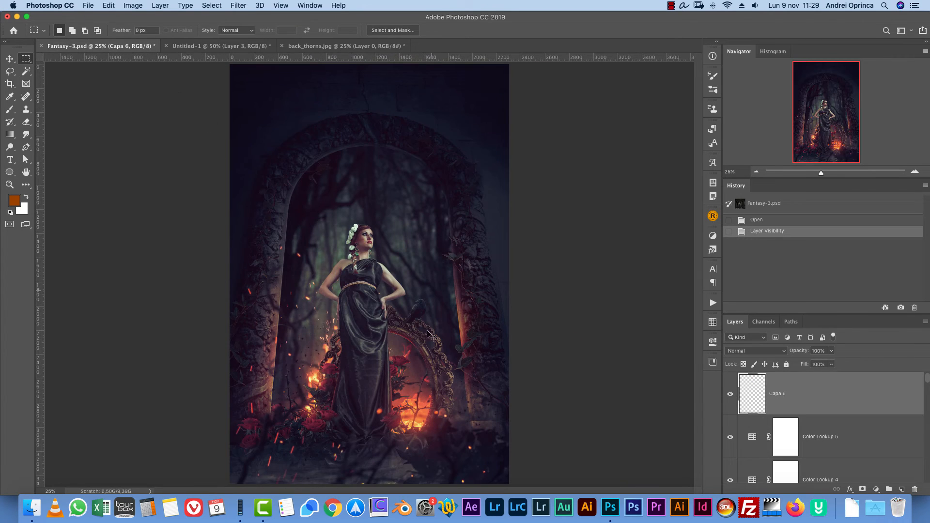
pyautogui.click(266, 46)
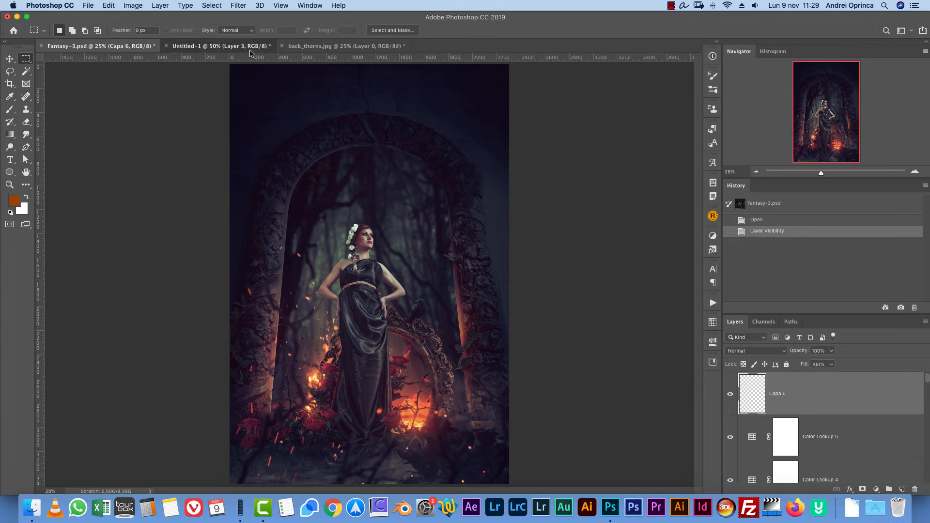
pyautogui.press('super+o')
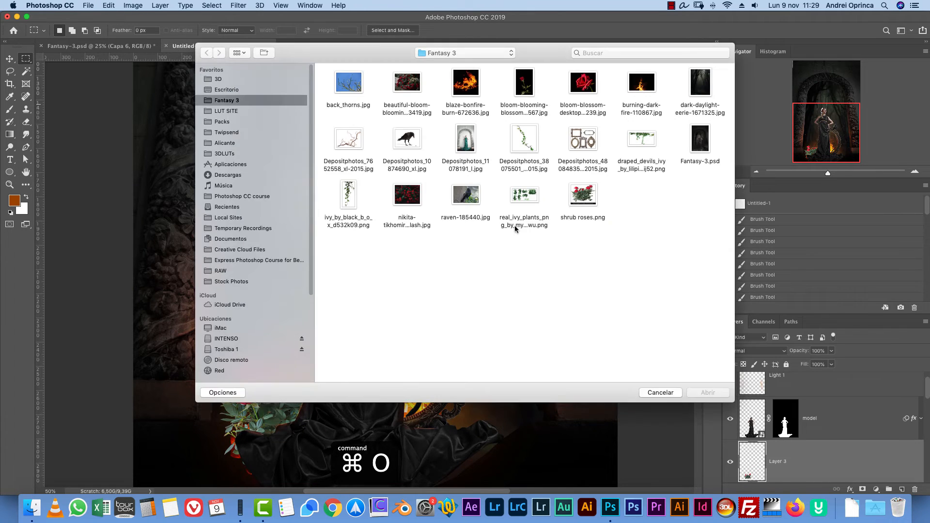
pyautogui.click(526, 87)
pyautogui.press('space')
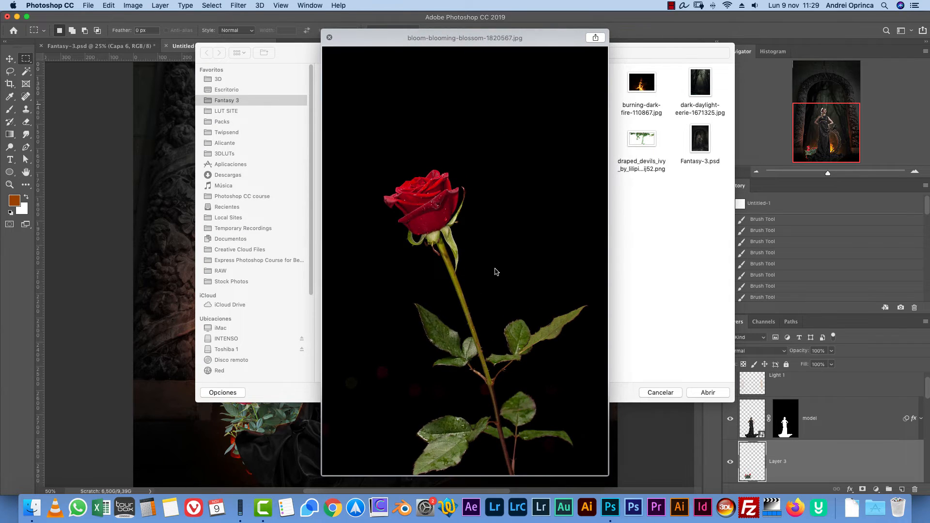
pyautogui.press('space')
pyautogui.click(407, 88)
pyautogui.press('space')
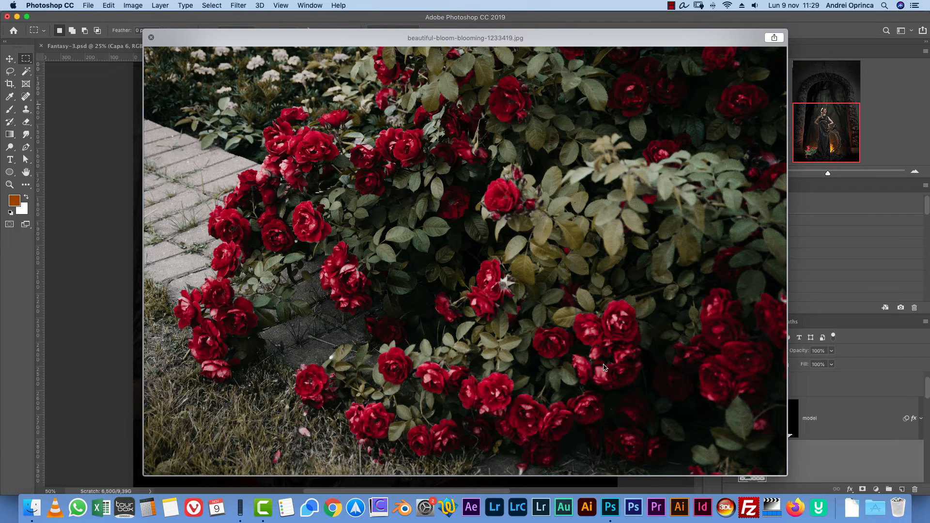
pyautogui.press('space')
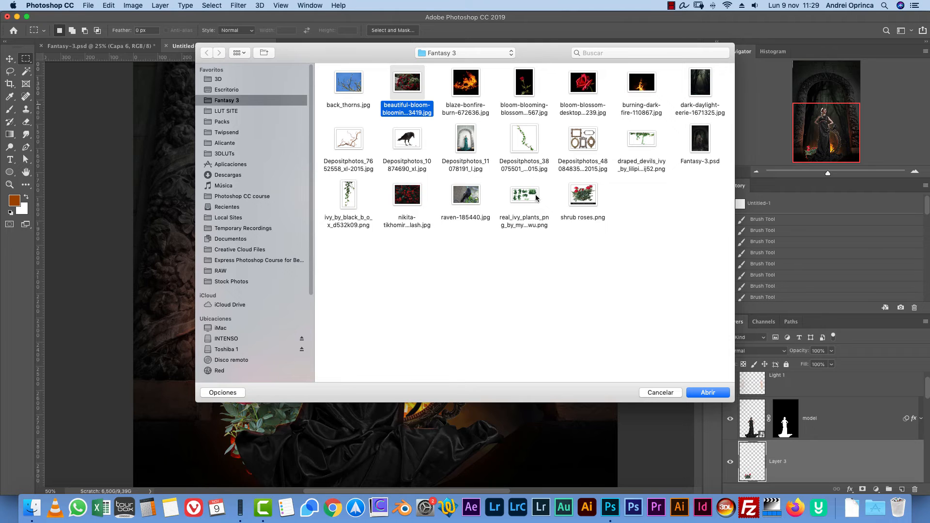
# - Open the dark red rose bush Unsplash photo and select the central cluster of roses with the Quick Selection tool
pyautogui.click(415, 196)
pyautogui.press('space')
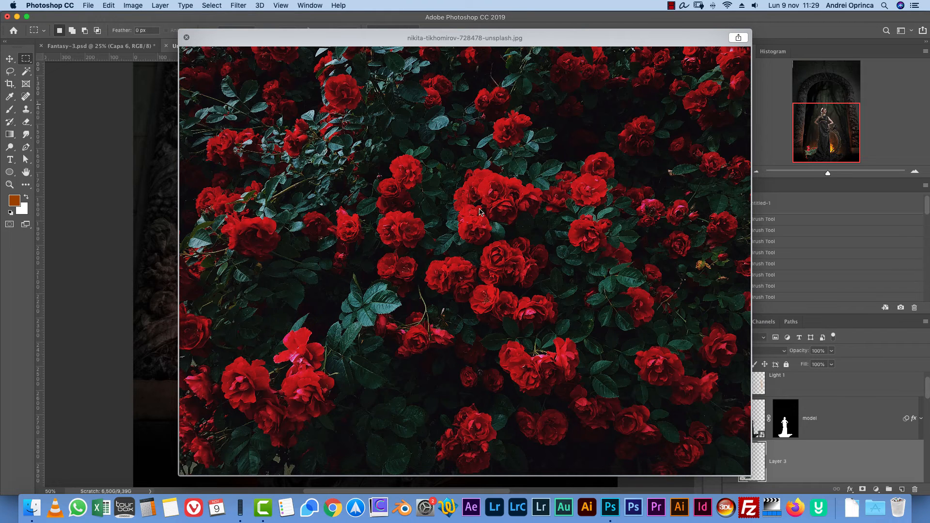
pyautogui.press('space')
pyautogui.click(707, 390)
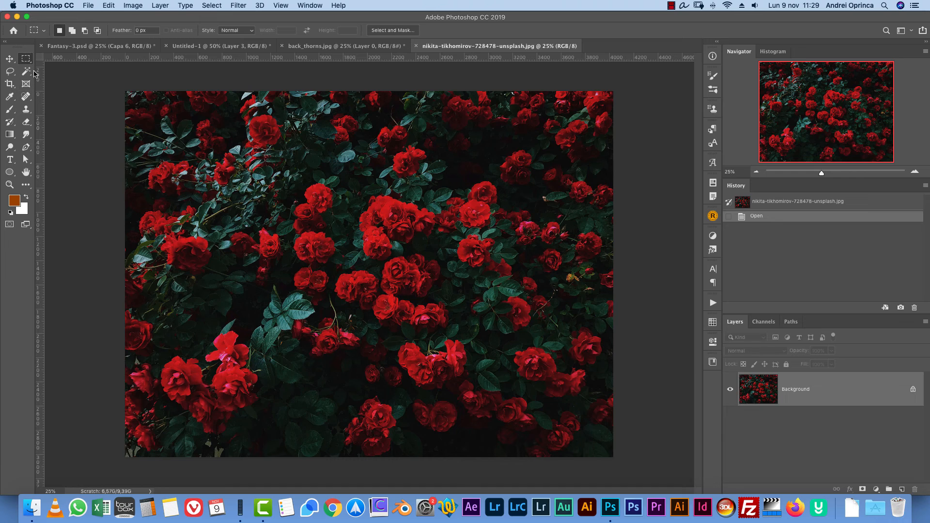
pyautogui.moveTo(32, 72); pyautogui.dragTo(63, 71)
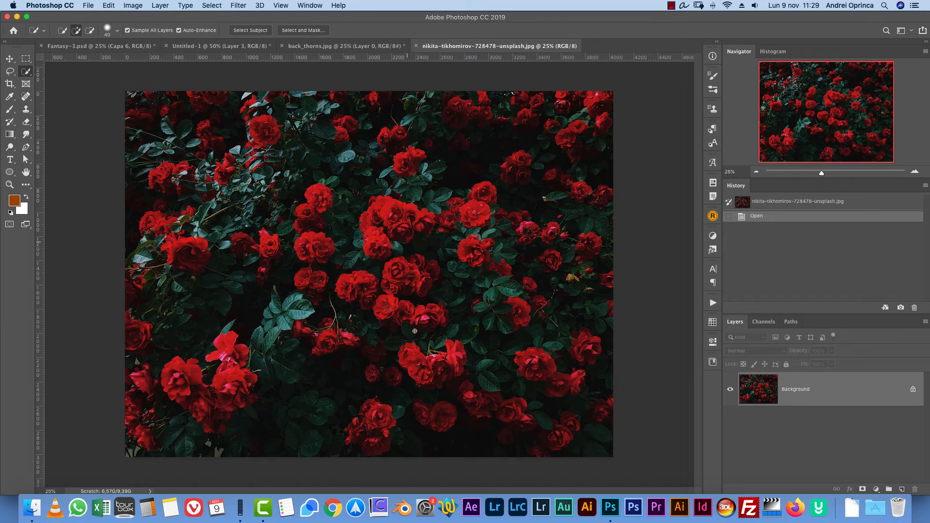
pyautogui.moveTo(427, 268)
pyautogui.mouseDown()
pyautogui.moveTo(393, 264)
pyautogui.moveTo(368, 290)
pyautogui.moveTo(353, 276)
pyautogui.moveTo(342, 291)
pyautogui.moveTo(387, 313)
pyautogui.moveTo(437, 318)
pyautogui.moveTo(439, 308)
pyautogui.moveTo(422, 307)
pyautogui.moveTo(427, 275)
pyautogui.moveTo(453, 300)
pyautogui.moveTo(447, 313)
pyautogui.moveTo(419, 318)
pyautogui.mouseUp()
pyautogui.moveTo(419, 318)
pyautogui.mouseDown()
pyautogui.moveTo(332, 300)
pyautogui.moveTo(346, 308)
pyautogui.moveTo(337, 312)
pyautogui.moveTo(476, 289)
pyautogui.moveTo(475, 301)
pyautogui.moveTo(432, 297)
pyautogui.moveTo(450, 268)
pyautogui.moveTo(415, 259)
pyautogui.moveTo(446, 286)
pyautogui.moveTo(445, 274)
pyautogui.moveTo(436, 288)
pyautogui.moveTo(455, 310)
pyautogui.mouseUp()
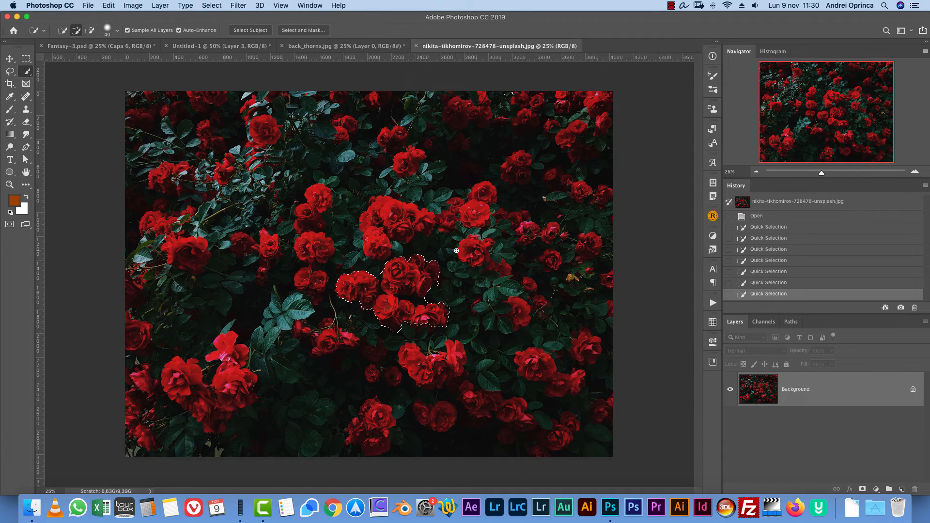
# - Copy the selected rose cluster into the Untitled-1 composite as a new layer, closing back_thorns.jpg without saving
pyautogui.press('super+c')
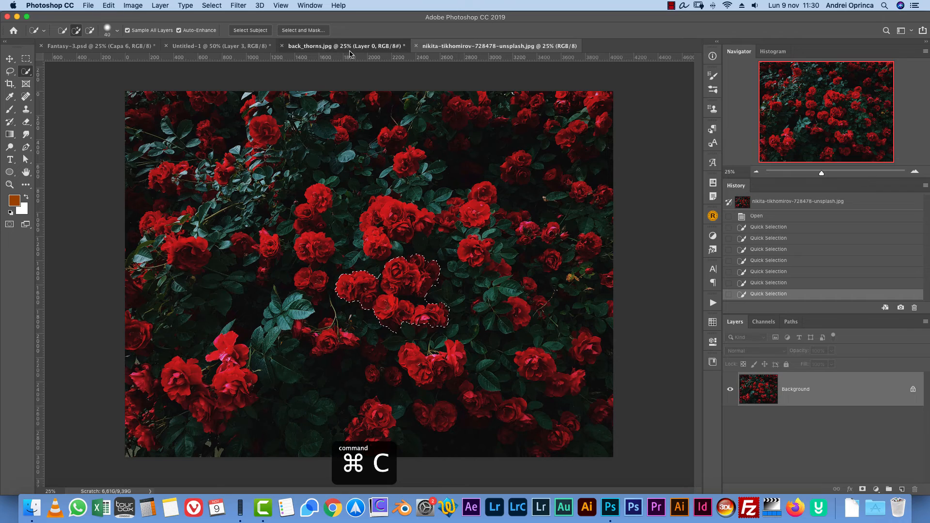
pyautogui.click(366, 46)
pyautogui.press('super+w')
pyautogui.click(429, 175)
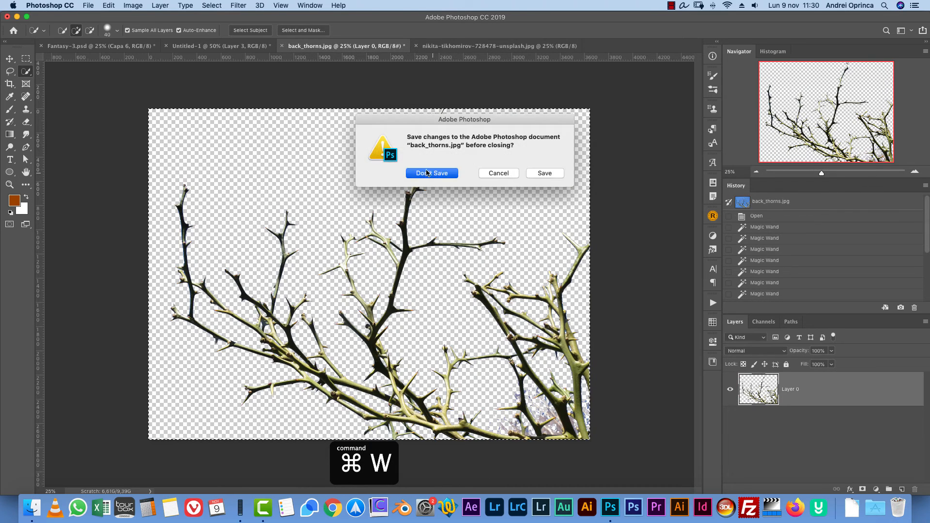
pyautogui.click(220, 46)
pyautogui.press('super+v')
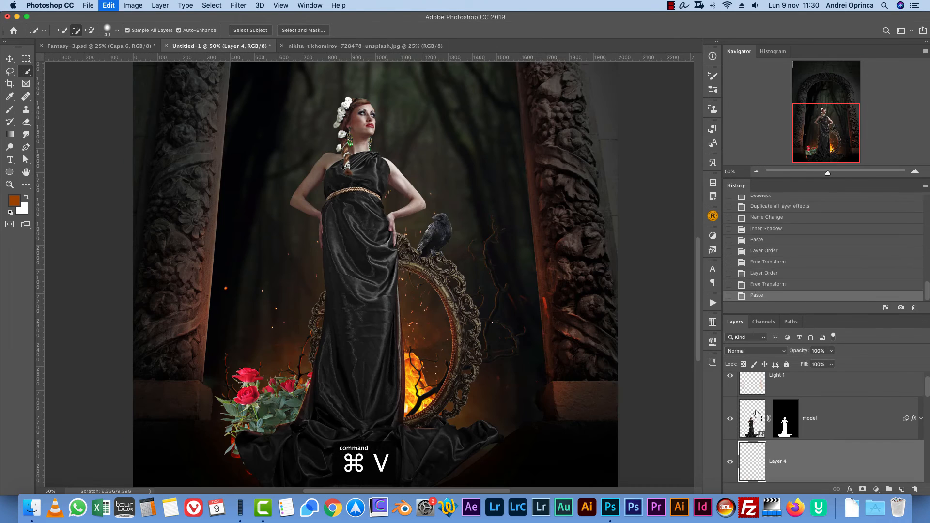
# - Scale down the pasted rose cluster and place it in front of the fire, between the dress and the mirror frame's base
pyautogui.press('super+t')
pyautogui.moveTo(534, 188); pyautogui.dragTo(393, 265)
pyautogui.moveTo(329, 307); pyautogui.dragTo(470, 401)
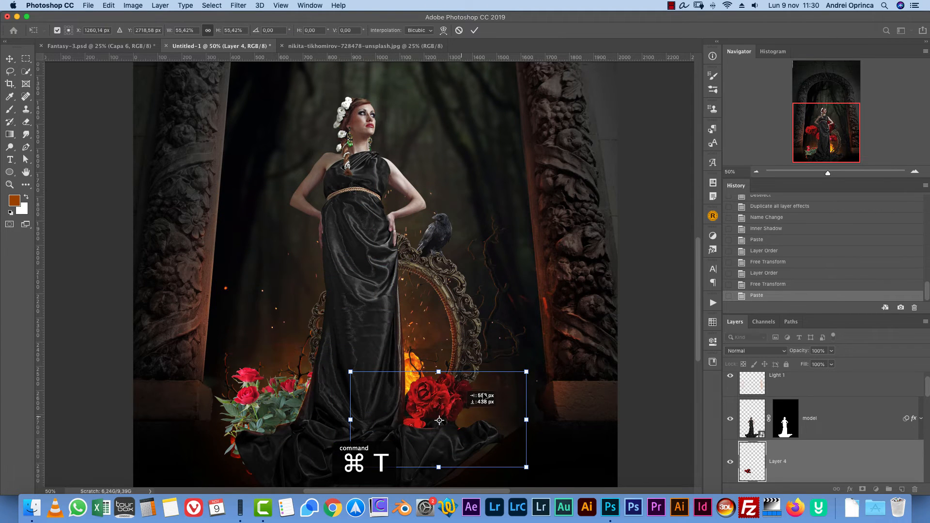
pyautogui.moveTo(527, 371); pyautogui.dragTo(455, 410)
pyautogui.moveTo(402, 438); pyautogui.dragTo(431, 418)
pyautogui.press('Return')
# - Rename the small rose cluster layer as rose 2 and the rose bush layer as Rose 1
pyautogui.press('w')
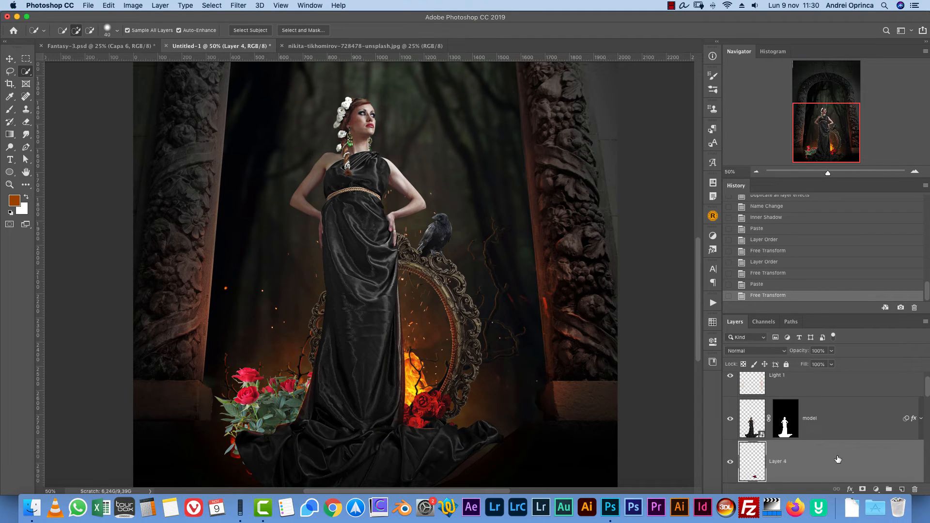
pyautogui.write('rose 2')
pyautogui.press('Return')
pyautogui.scroll(-1, 894, 410)
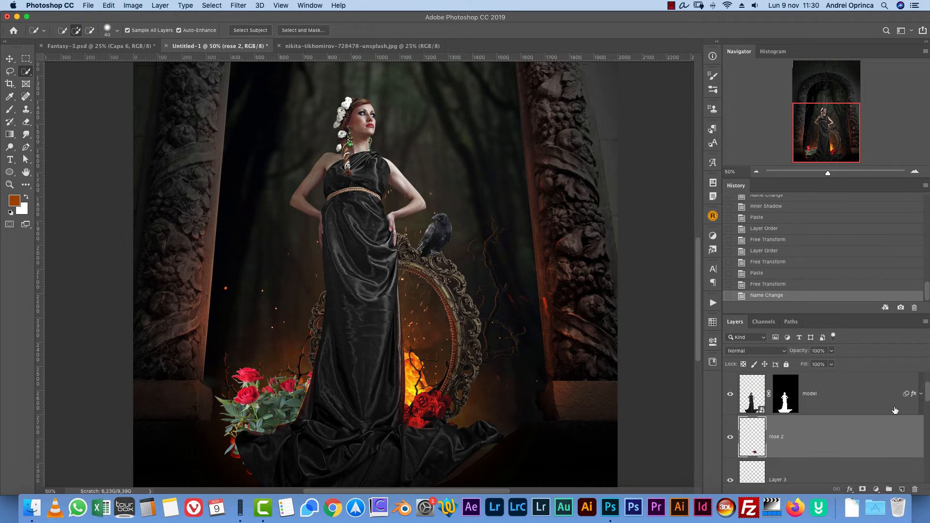
pyautogui.doubleClick(777, 479)
pyautogui.write('Rose 1')
pyautogui.press('Return')
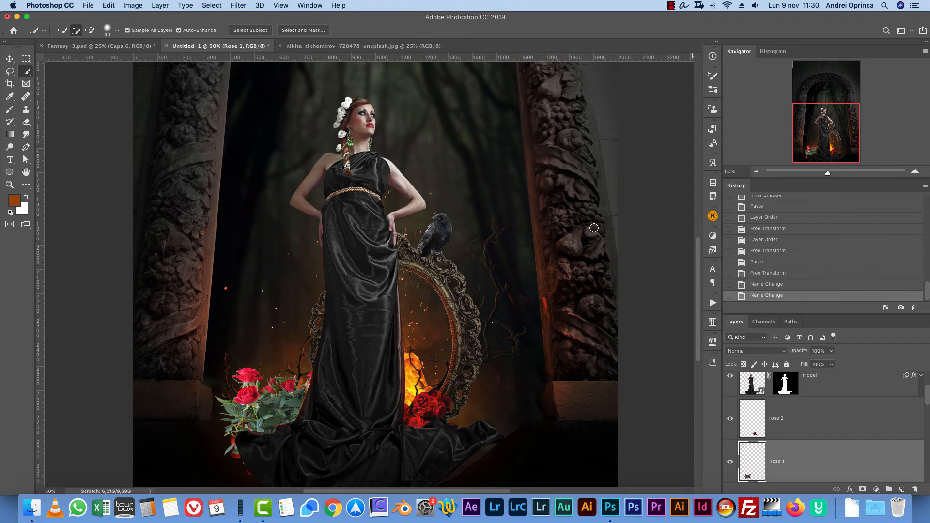
# - Check the roses in Fantasy-3.psd, paste another copy of the rose cluster into Untitled-1 and move its layer above the model layer
pyautogui.click(99, 46)
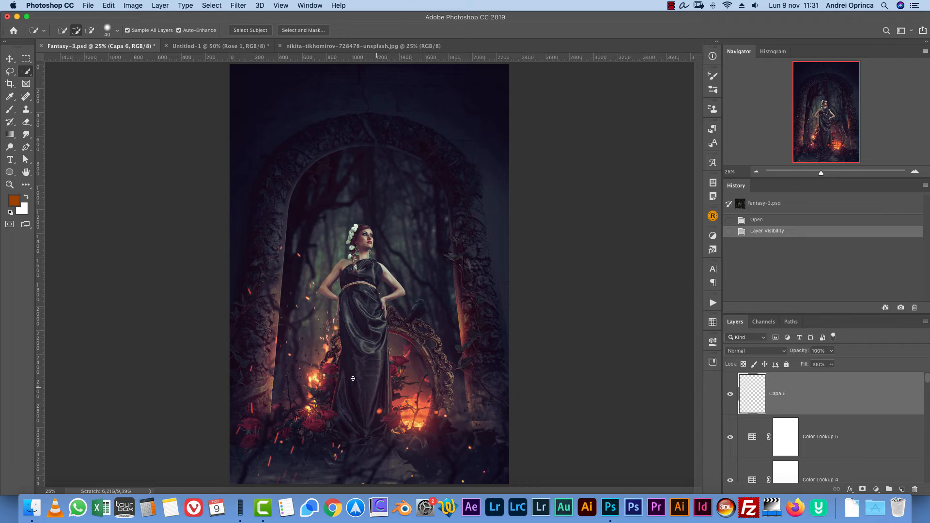
pyautogui.click(217, 45)
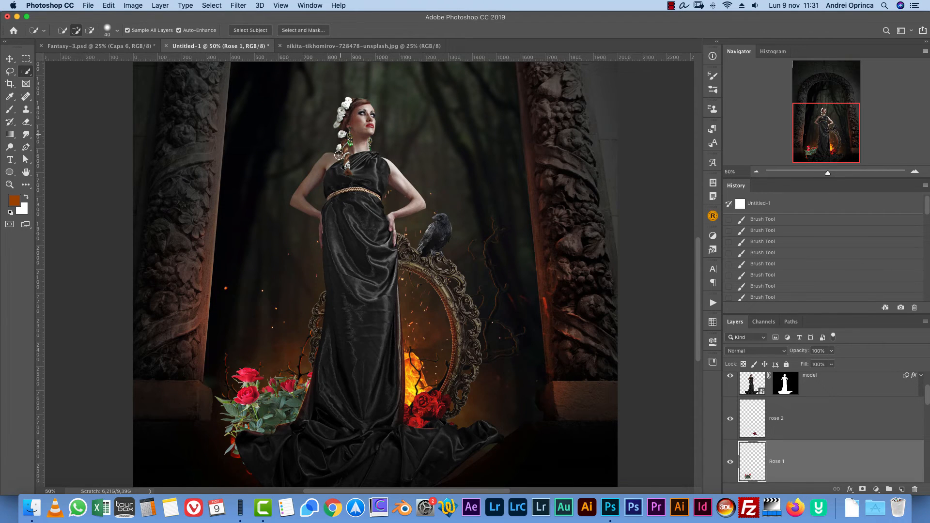
pyautogui.click(339, 46)
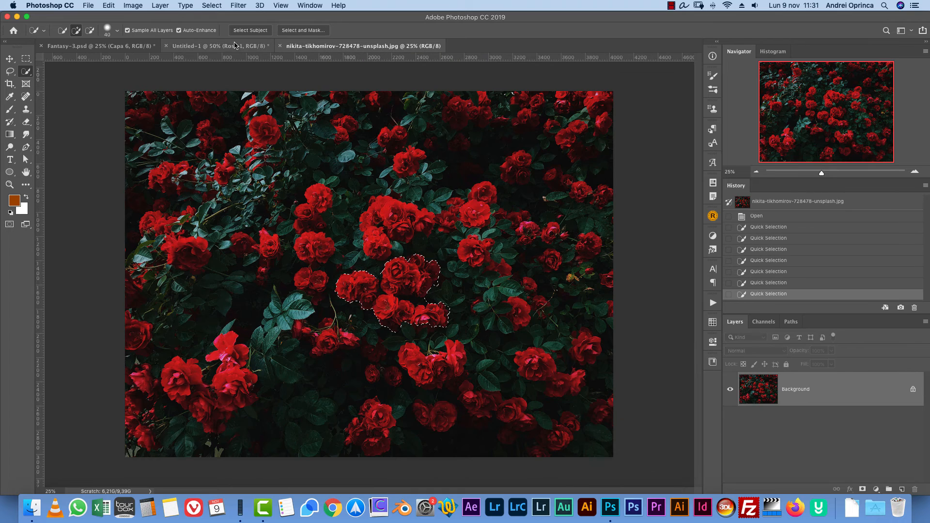
pyautogui.click(217, 45)
pyautogui.press('super+v')
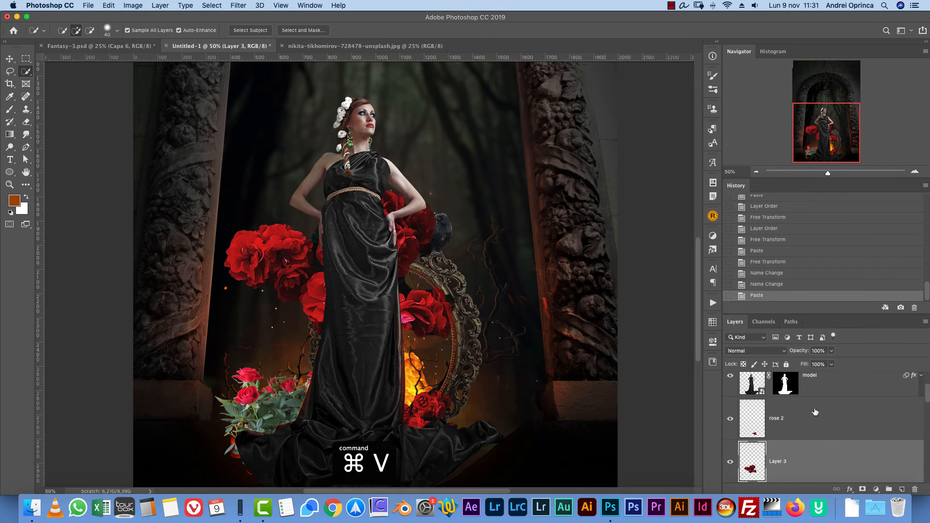
pyautogui.moveTo(805, 457); pyautogui.dragTo(794, 377)
# - Scale down the new rose cluster on Layer 3 and place it on the dress train near the picture's lower edge
pyautogui.press('super+t')
pyautogui.moveTo(532, 189); pyautogui.dragTo(357, 284)
pyautogui.moveTo(351, 355); pyautogui.dragTo(509, 501)
pyautogui.moveTo(510, 382); pyautogui.dragTo(468, 221)
pyautogui.moveTo(486, 273)
pyautogui.mouseDown()
pyautogui.moveTo(460, 279)
pyautogui.moveTo(442, 314)
pyautogui.moveTo(426, 300)
pyautogui.mouseUp()
pyautogui.press('Return')
pyautogui.press('w')
pyautogui.press('super+d')
# - Scale Layer 3's roses to about 69%, place them over the base of the rose bush and compare with Fantasy-3.psd
pyautogui.press('super+t')
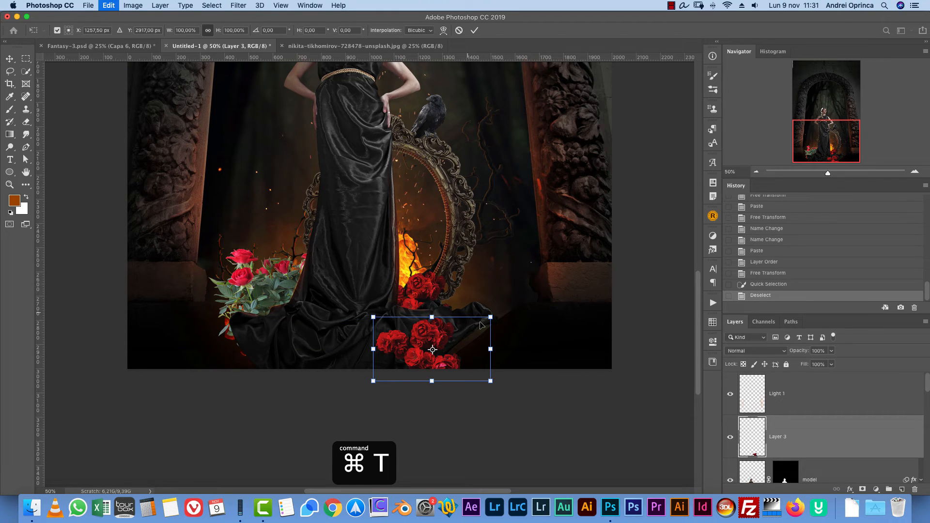
pyautogui.moveTo(481, 325); pyautogui.dragTo(304, 328)
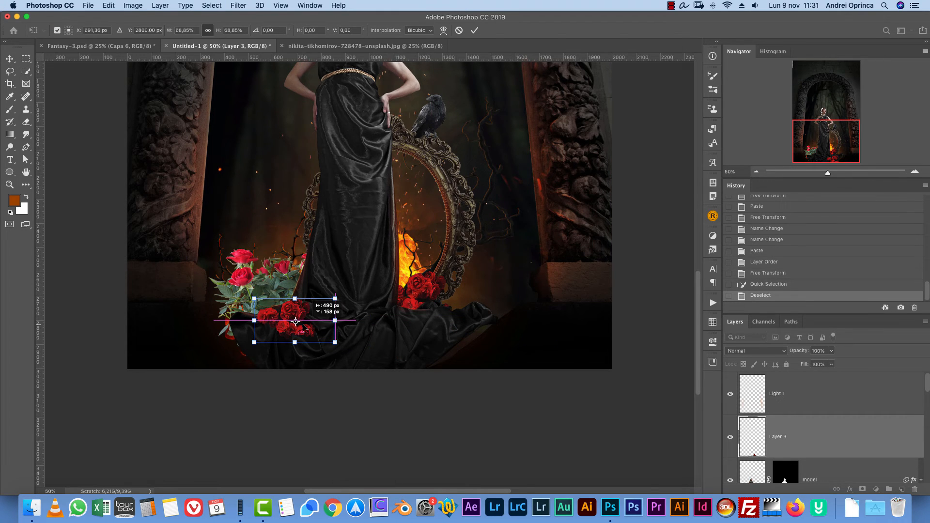
pyautogui.press('Return')
pyautogui.moveTo(302, 326); pyautogui.dragTo(282, 323)
pyautogui.click(124, 48)
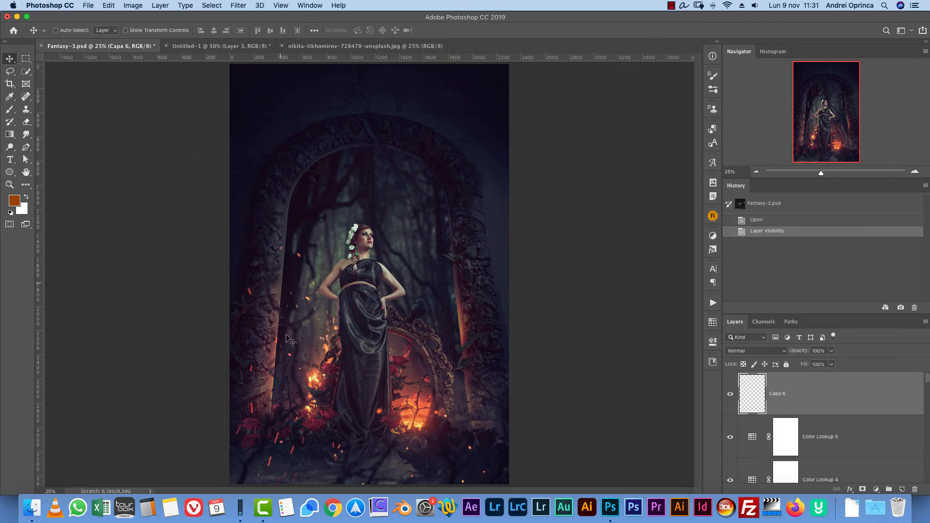
pyautogui.click(217, 47)
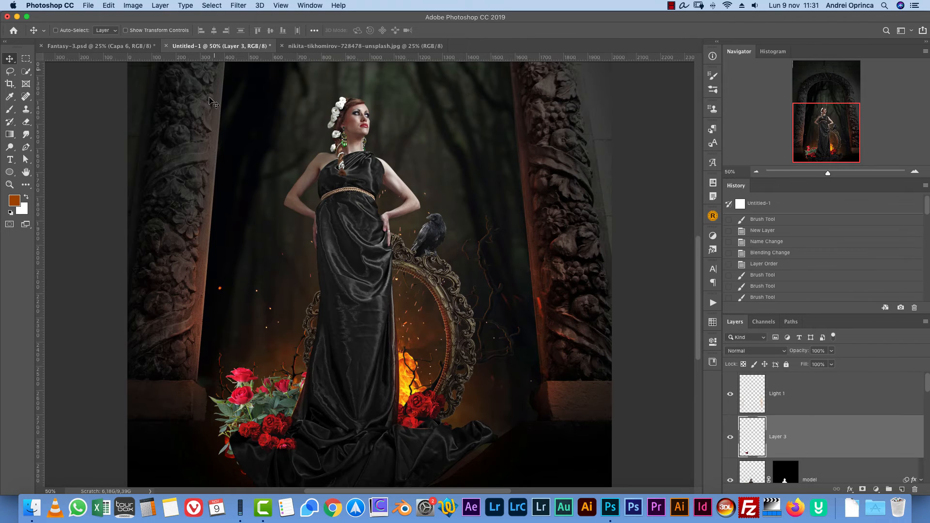
# - Darken and desaturate the Rose 1 bush with Hue/Saturation, using saturation -21 and lightness -42
pyautogui.keyDown('super'); pyautogui.click(295, 396); pyautogui.keyUp('super')
pyautogui.press('super+u')
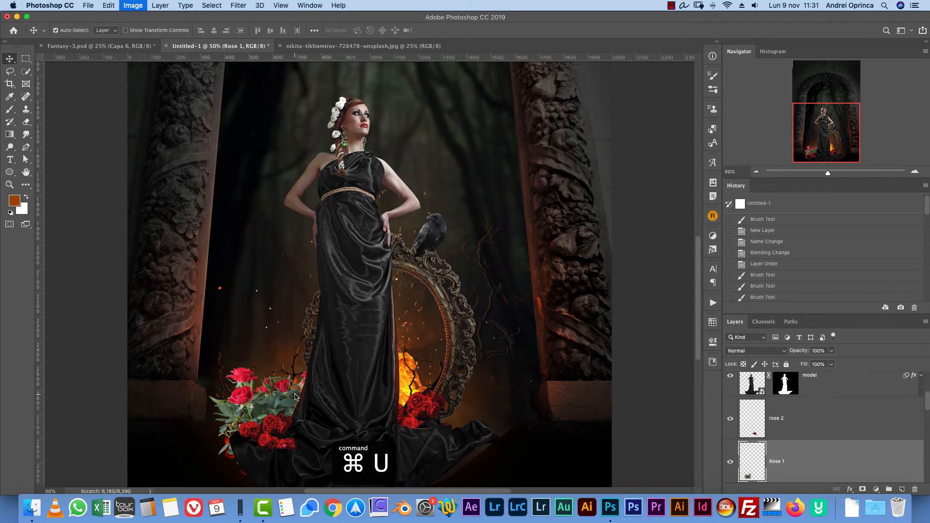
pyautogui.click(583, 234)
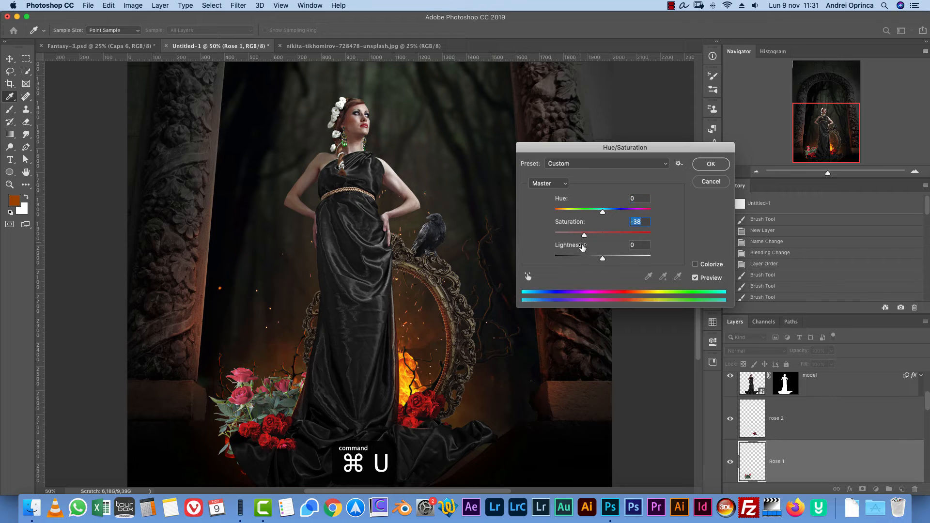
pyautogui.click(590, 258)
pyautogui.click(582, 258)
pyautogui.click(591, 232)
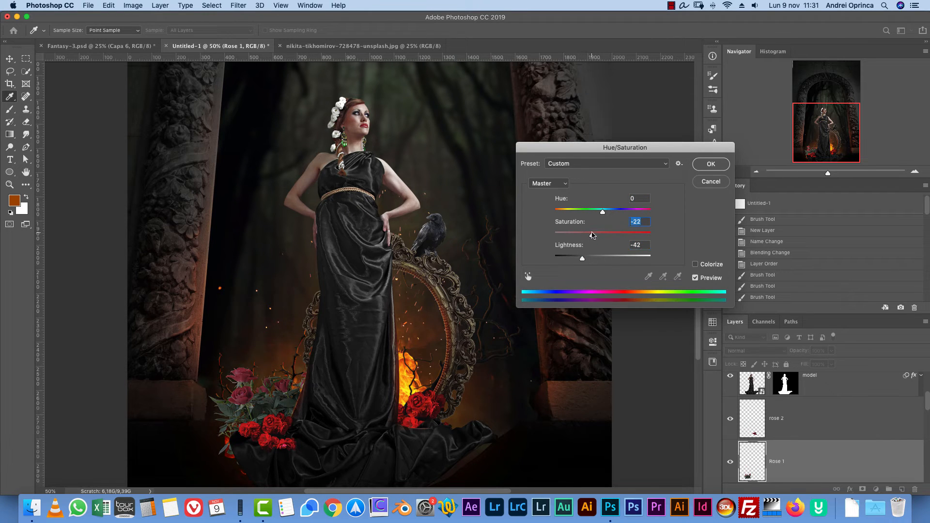
pyautogui.click(712, 165)
# - Adjust the Rose 1 bush with Levels, setting the midtones to 0.79 and the white input to about 193
pyautogui.press('super+l')
pyautogui.moveTo(737, 266); pyautogui.dragTo(703, 268)
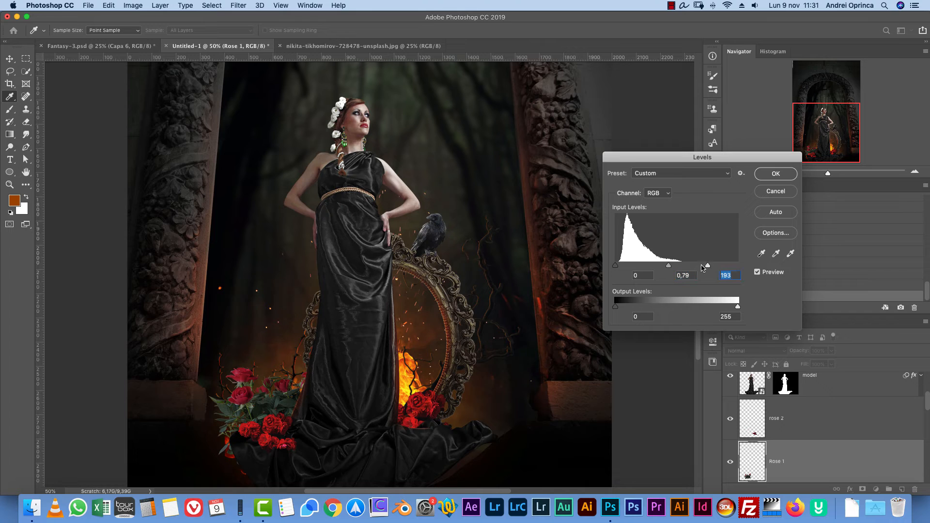
pyautogui.click(776, 174)
# - Apply the same Hue/Saturation settings, saturation -21 and lightness -42, to the Layer 3 and rose 2 clusters
pyautogui.press('super+alt+u')
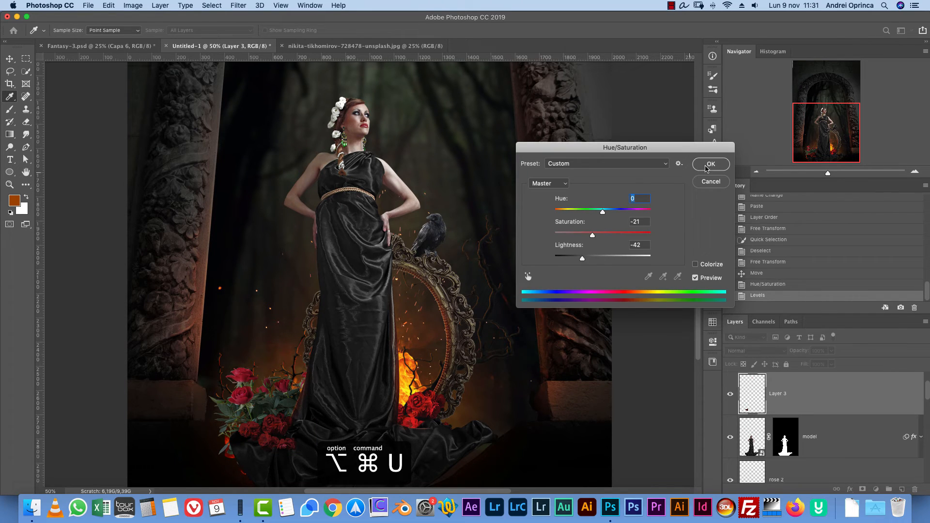
pyautogui.click(697, 167)
pyautogui.click(434, 409)
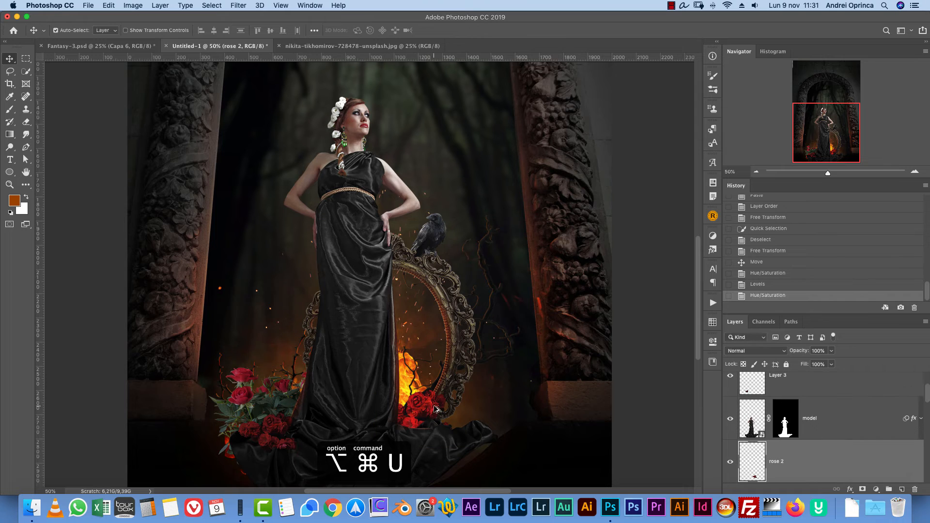
pyautogui.press('super+alt+u')
pyautogui.click(710, 165)
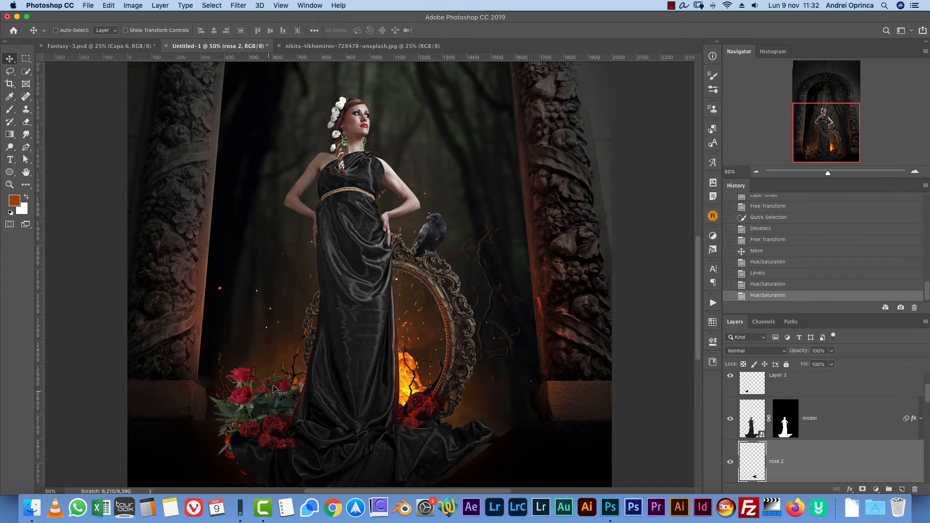
# - Load the rose 2 layer's outline as a selection and clear the Light 1 glow inside it
pyautogui.press('super')
pyautogui.click(730, 461)
pyautogui.click(730, 461)
pyautogui.press('super+1')
pyautogui.moveTo(834, 147); pyautogui.dragTo(843, 162)
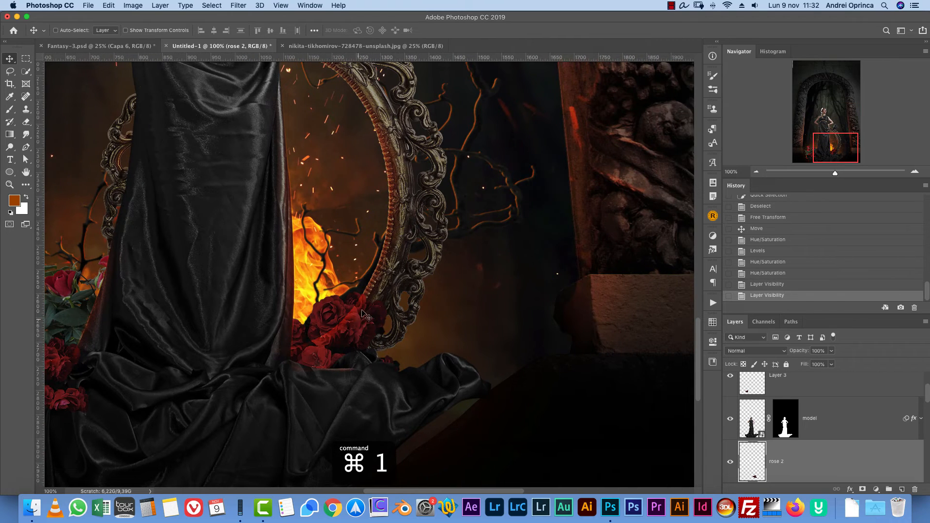
pyautogui.keyDown('super'); pyautogui.click(754, 467); pyautogui.keyUp('super')
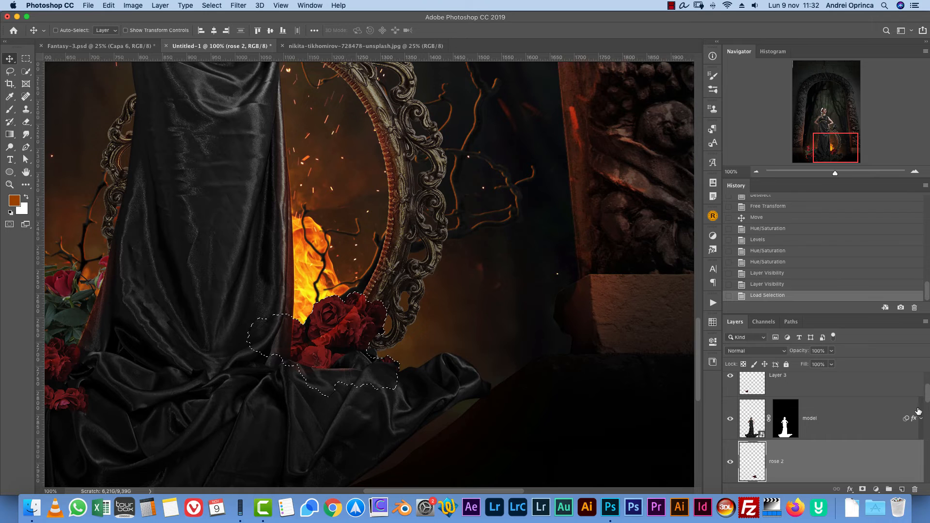
pyautogui.moveTo(928, 396); pyautogui.dragTo(925, 380)
pyautogui.click(809, 392)
pyautogui.press('w')
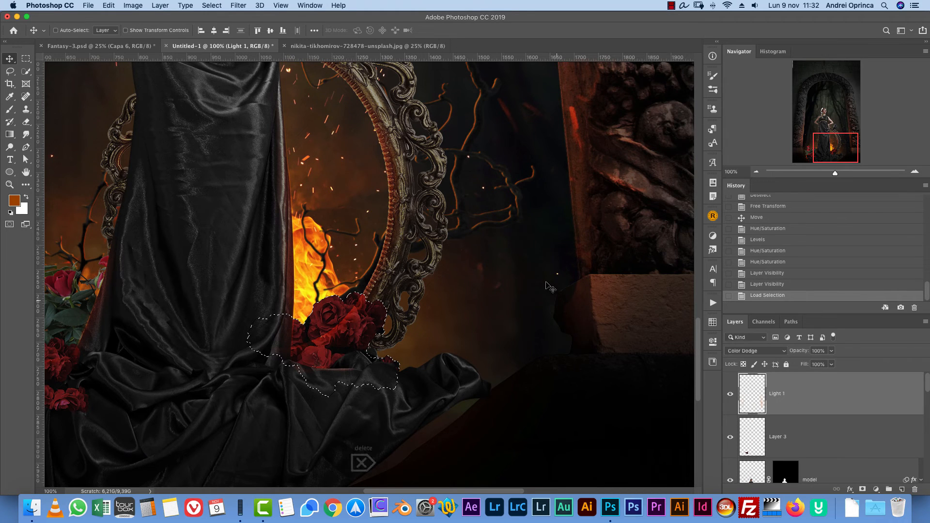
pyautogui.press('Delete')
pyautogui.press('super+d')
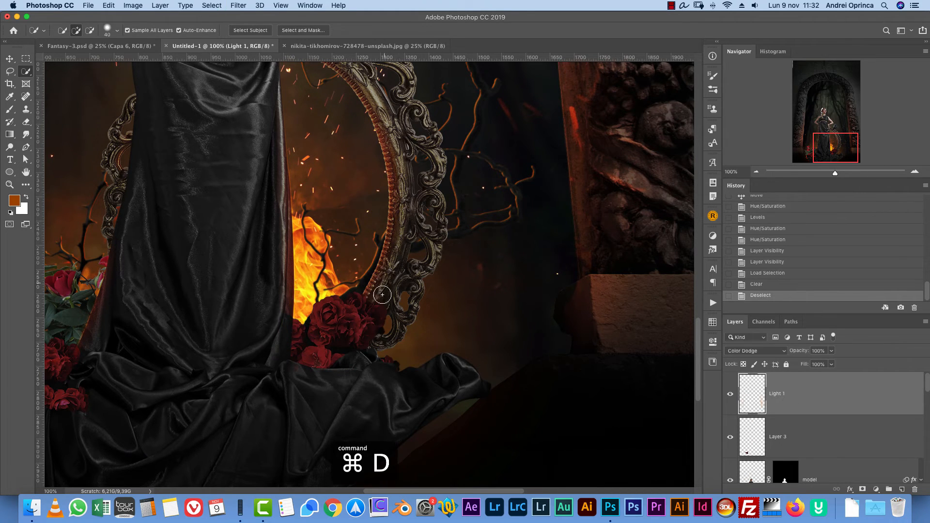
# - Copy the existing Inner Shadow rim-light effect from a lower layer onto the rose 2 and Rose 1 layers
pyautogui.press('v')
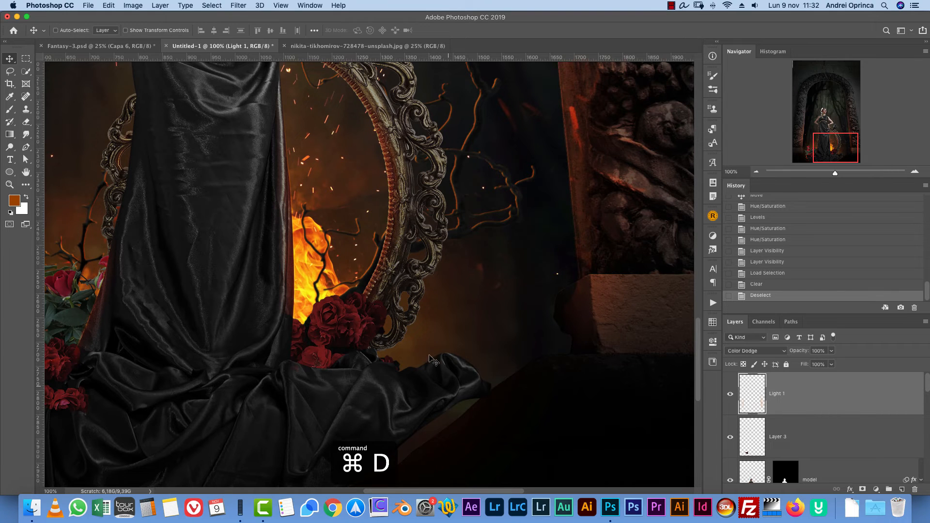
pyautogui.click(338, 322)
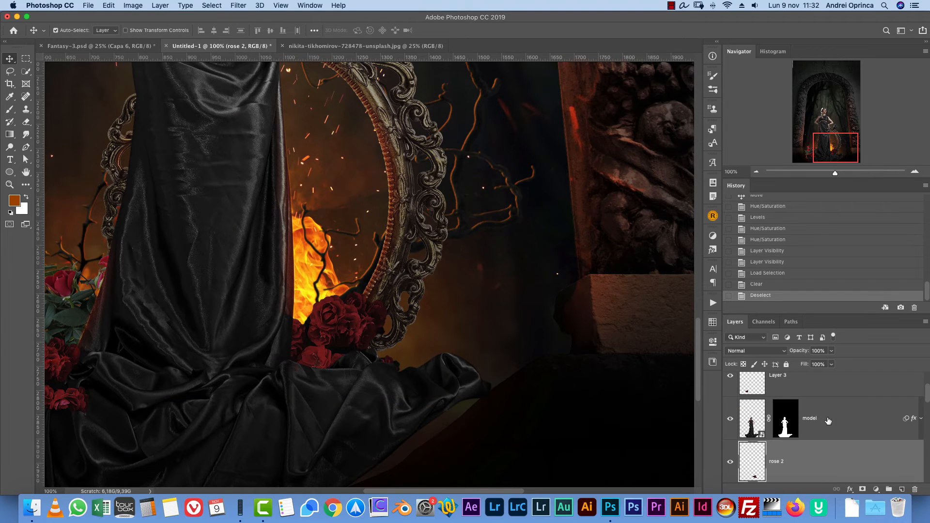
pyautogui.doubleClick(830, 448)
pyautogui.press('Escape')
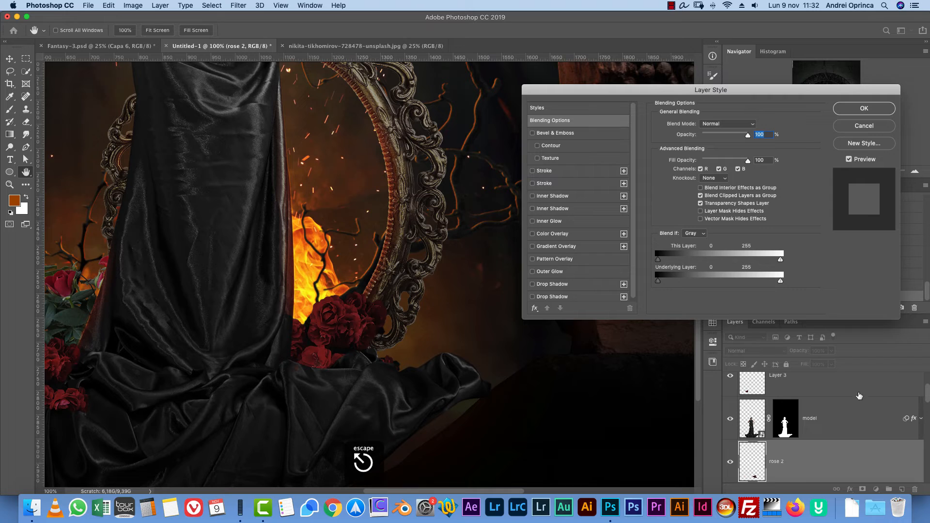
pyautogui.moveTo(926, 396); pyautogui.dragTo(926, 431)
pyautogui.scroll(5, 912, 426)
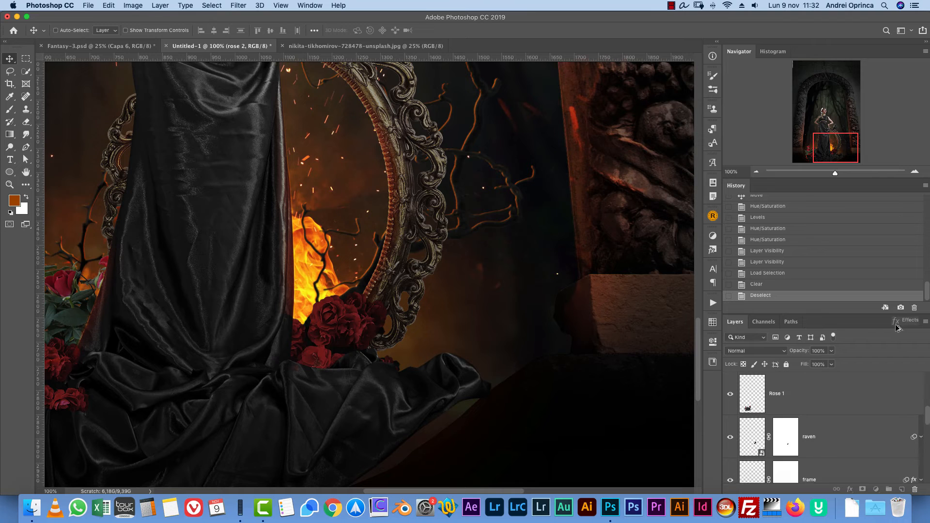
pyautogui.moveTo(876, 432); pyautogui.dragTo(871, 442)
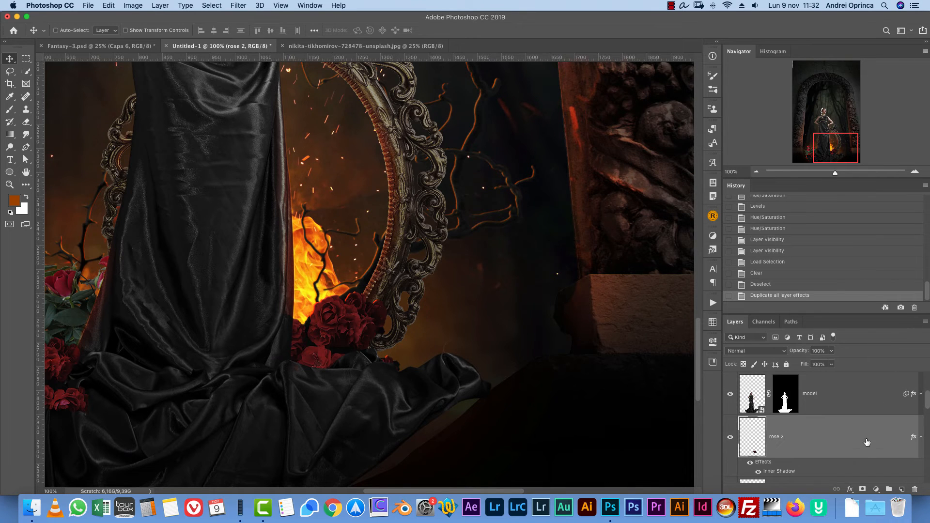
pyautogui.moveTo(927, 398); pyautogui.dragTo(885, 457)
# - Change Rose 1's Inner Shadow to a darker orange at an angle of 26 degrees
pyautogui.moveTo(380, 366); pyautogui.dragTo(666, 367)
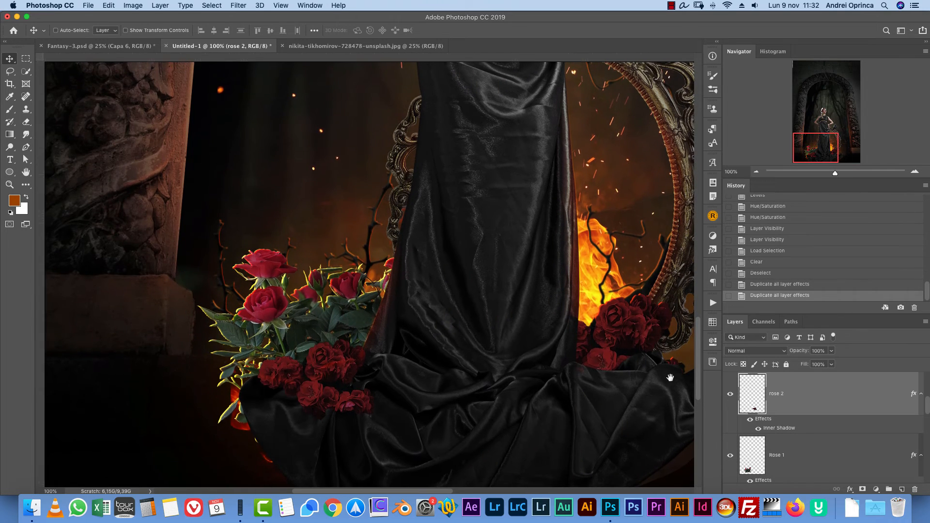
pyautogui.doubleClick(817, 460)
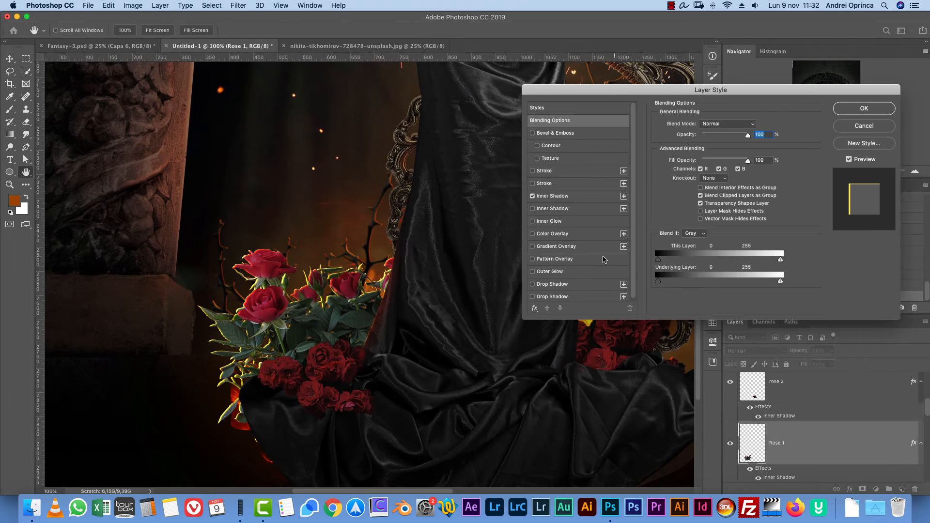
pyautogui.click(584, 196)
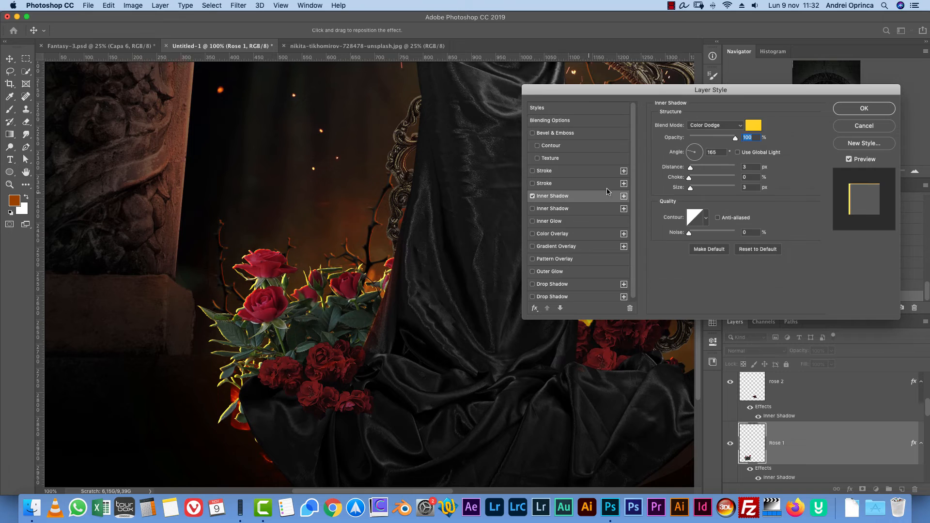
pyautogui.click(753, 125)
pyautogui.moveTo(689, 283); pyautogui.dragTo(690, 285)
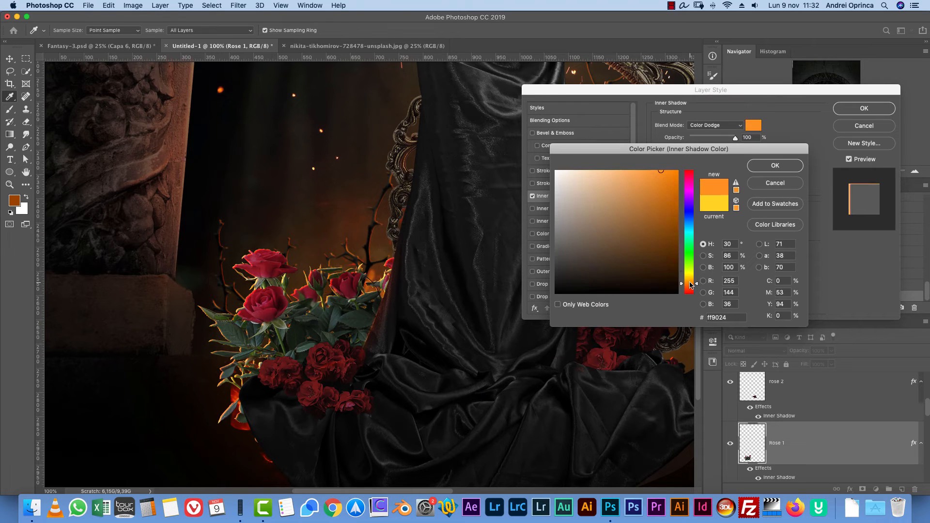
pyautogui.click(664, 194)
pyautogui.click(774, 165)
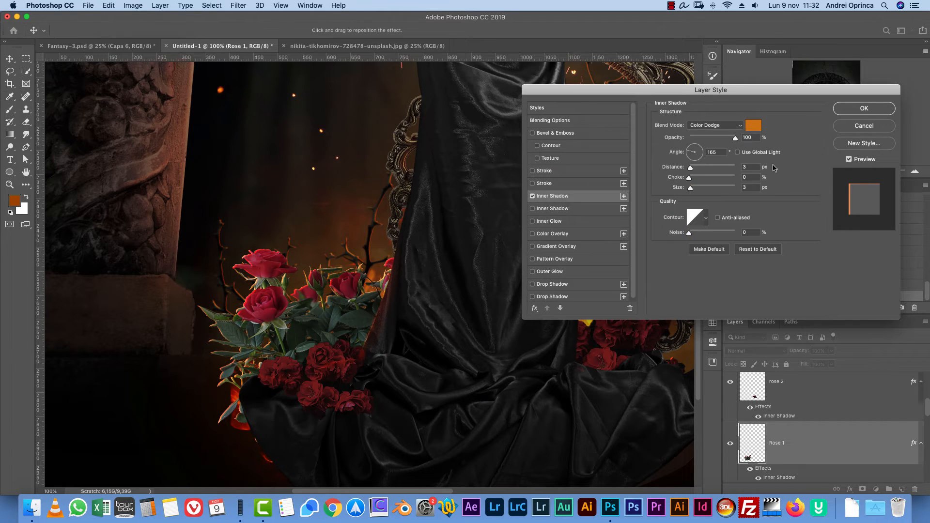
pyautogui.click(698, 153)
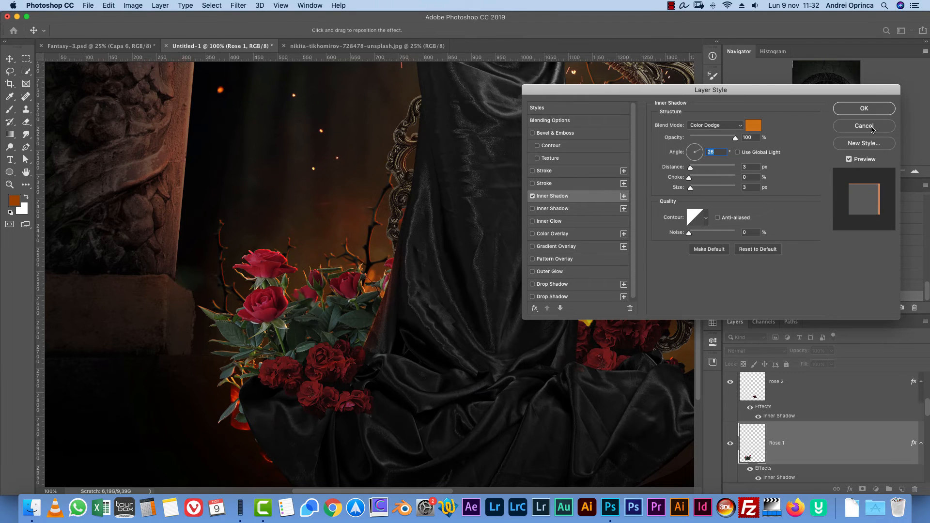
pyautogui.click(876, 111)
pyautogui.click(757, 172)
pyautogui.click(757, 172)
pyautogui.moveTo(541, 273); pyautogui.dragTo(483, 379)
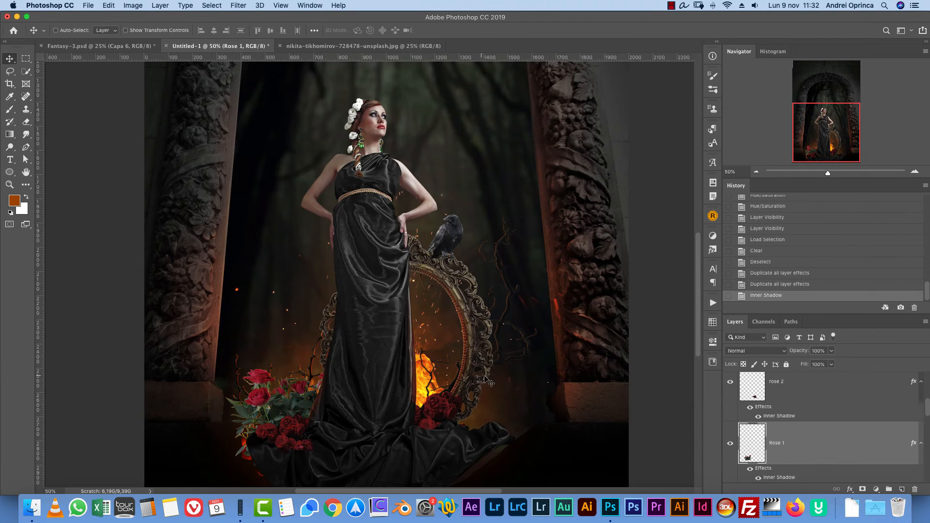
# - Duplicate the thorns layer over the dress and place the copy at the top of the layer stack
pyautogui.scroll(5, 499, 310)
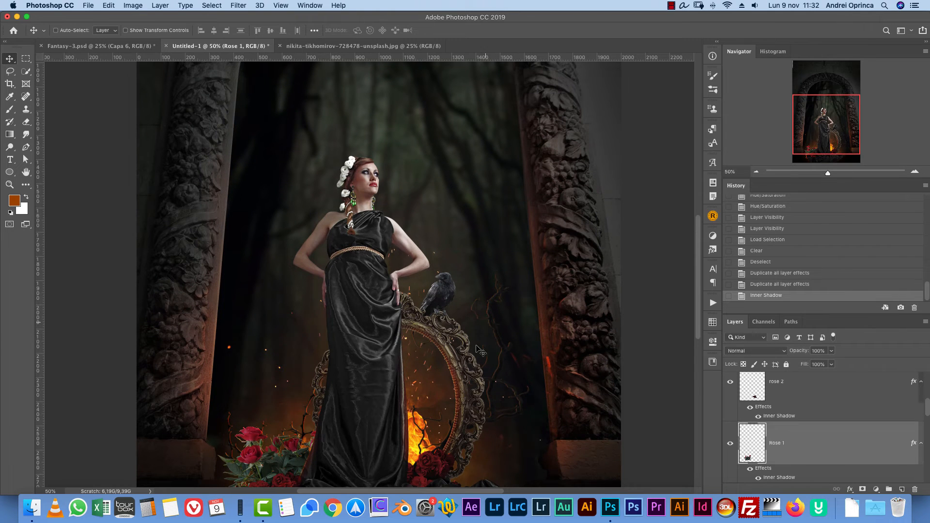
pyautogui.scroll(-3, 467, 366)
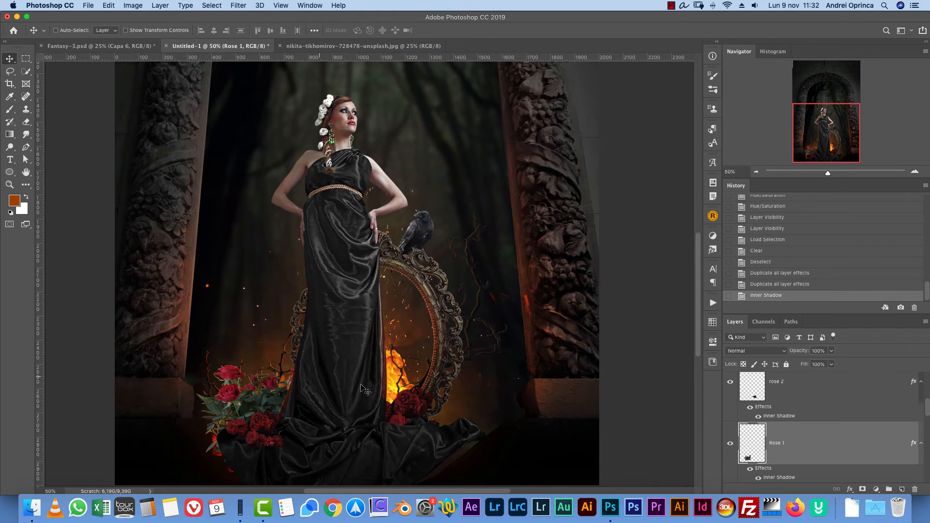
pyautogui.moveTo(927, 410); pyautogui.dragTo(924, 427)
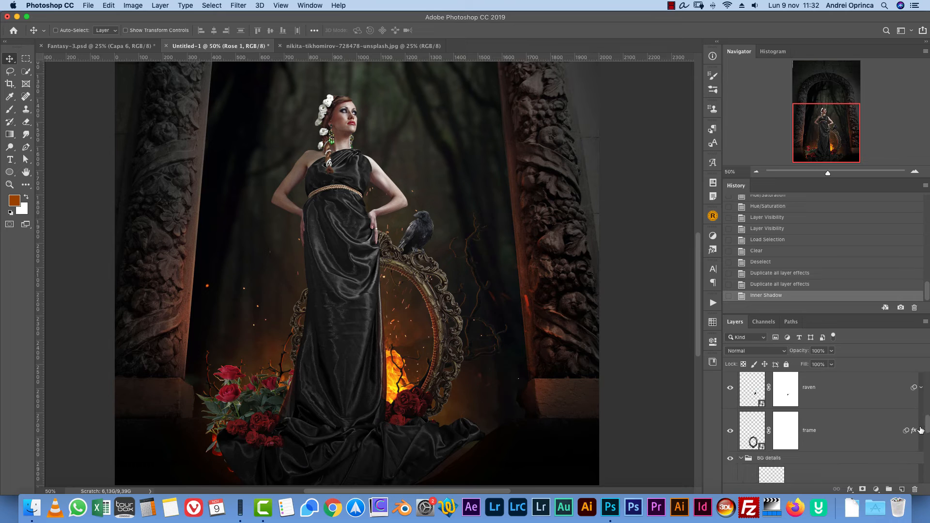
pyautogui.scroll(-5, 900, 434)
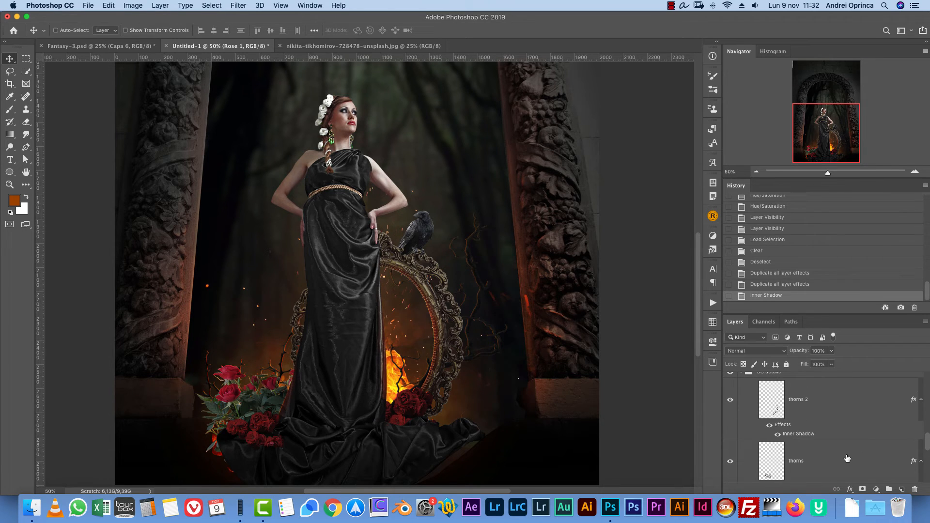
pyautogui.click(847, 458)
pyautogui.moveTo(368, 332); pyautogui.dragTo(307, 353)
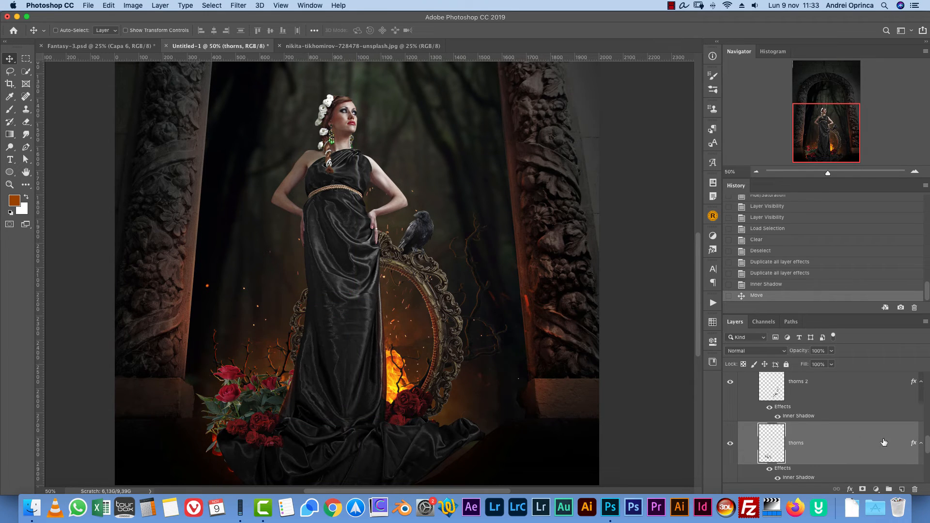
pyautogui.moveTo(873, 441); pyautogui.dragTo(840, 379)
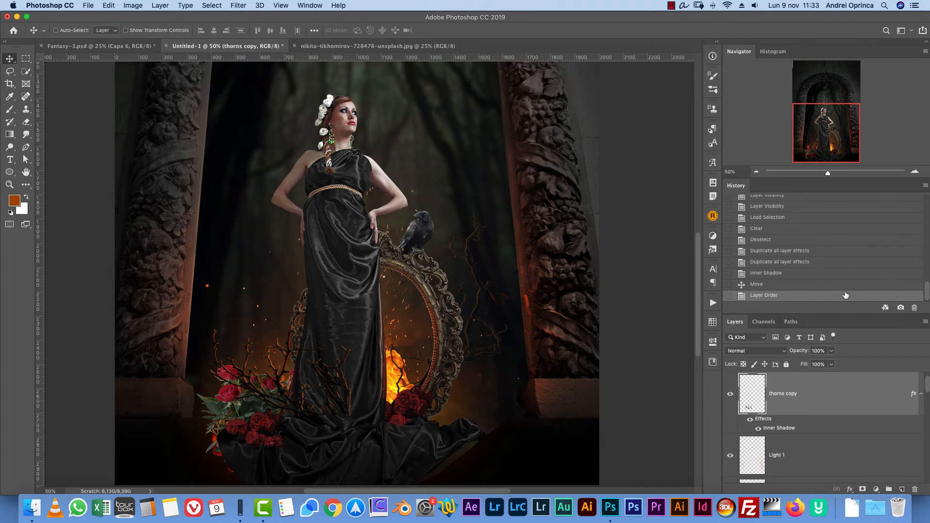
# - Enlarge the thorns copy and position it as foreground branches in the lower-left corner of the image
pyautogui.click(756, 171)
pyautogui.click(756, 171)
pyautogui.press('super+t')
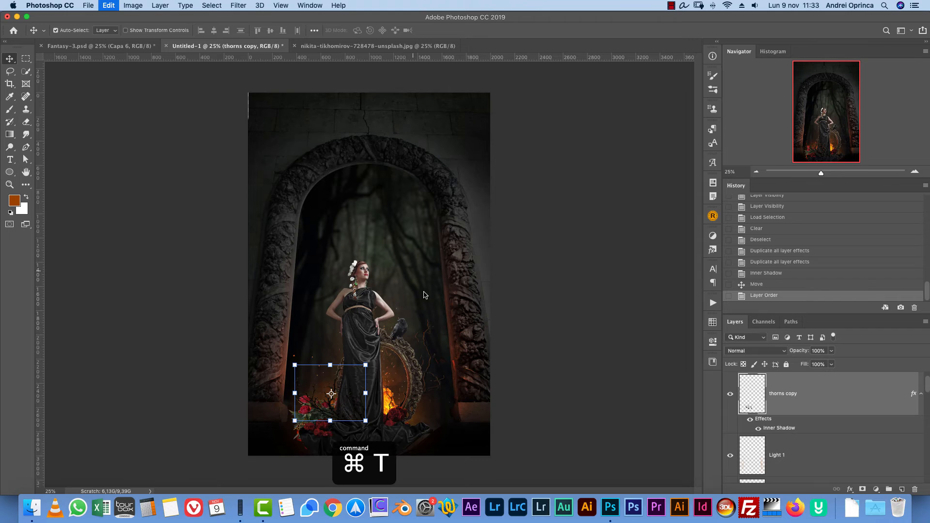
pyautogui.moveTo(365, 364); pyautogui.dragTo(477, 275)
pyautogui.moveTo(399, 371); pyautogui.dragTo(304, 442)
pyautogui.press('Return')
# - Apply a Field Blur of 10 px to the thorns copy layer
pyautogui.press('super+1')
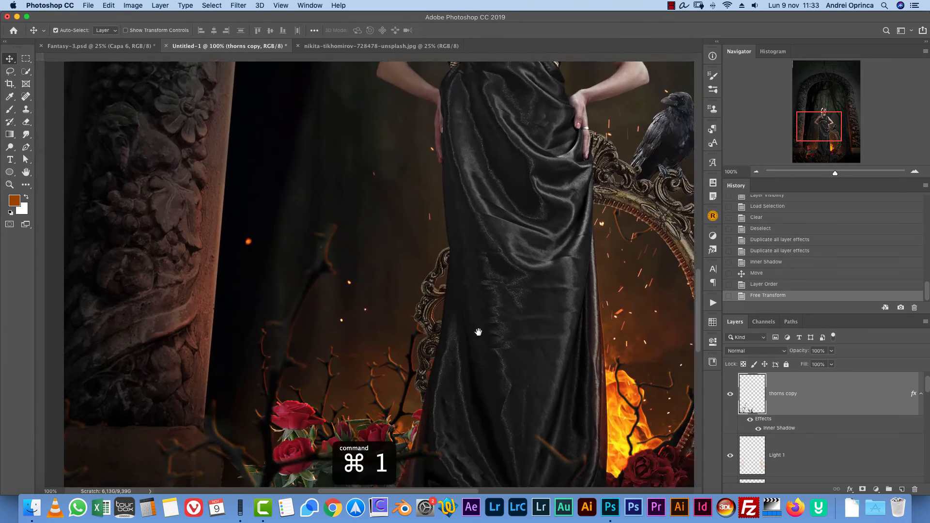
pyautogui.moveTo(478, 332); pyautogui.dragTo(464, 272)
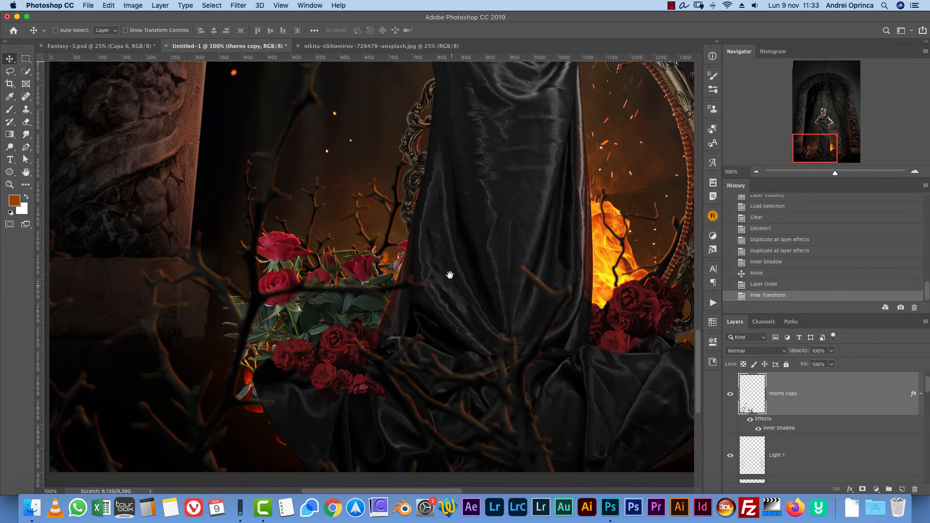
pyautogui.scroll(3, 441, 317)
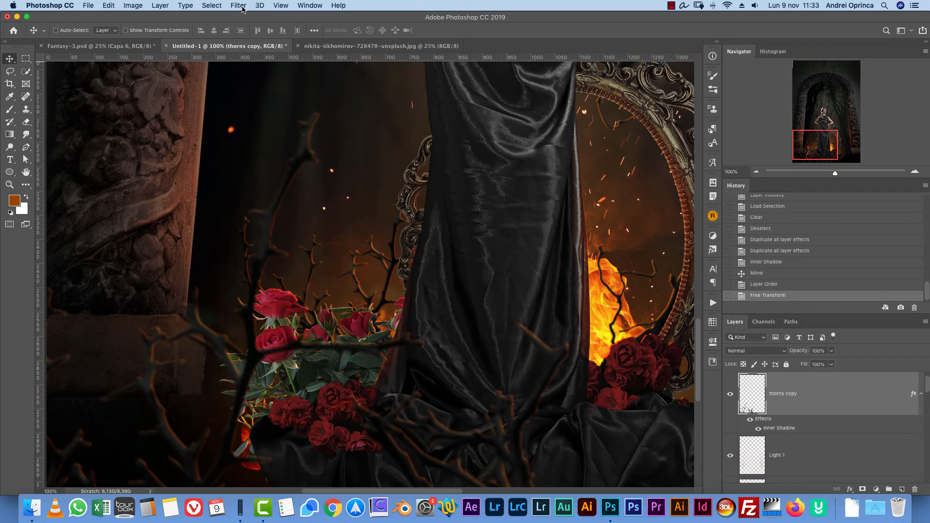
pyautogui.click(240, 6)
pyautogui.moveTo(320, 130)
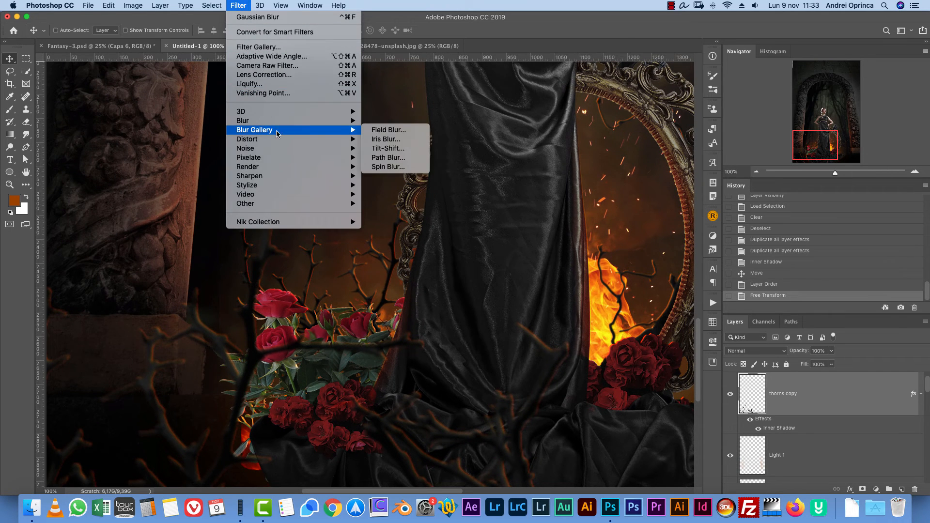
pyautogui.click(390, 132)
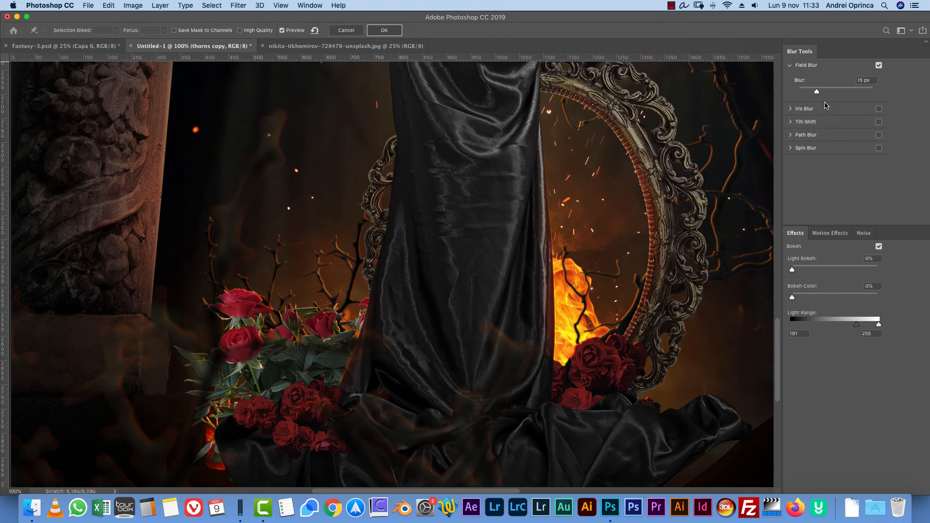
pyautogui.click(864, 80)
pyautogui.write('1')
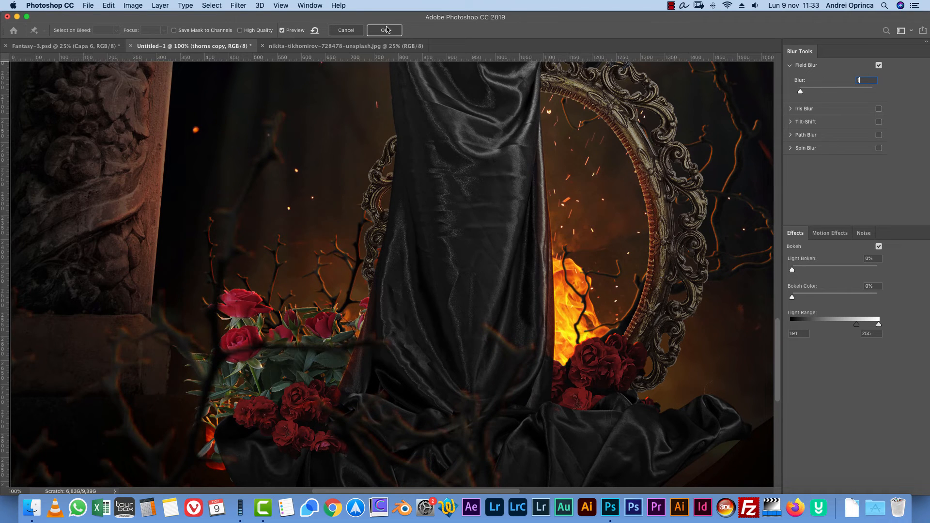
pyautogui.write('0')
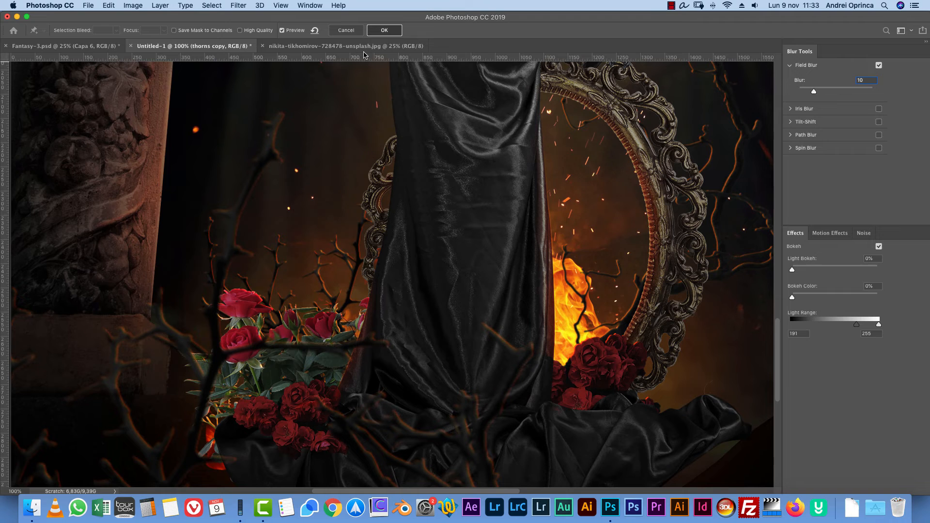
pyautogui.click(384, 31)
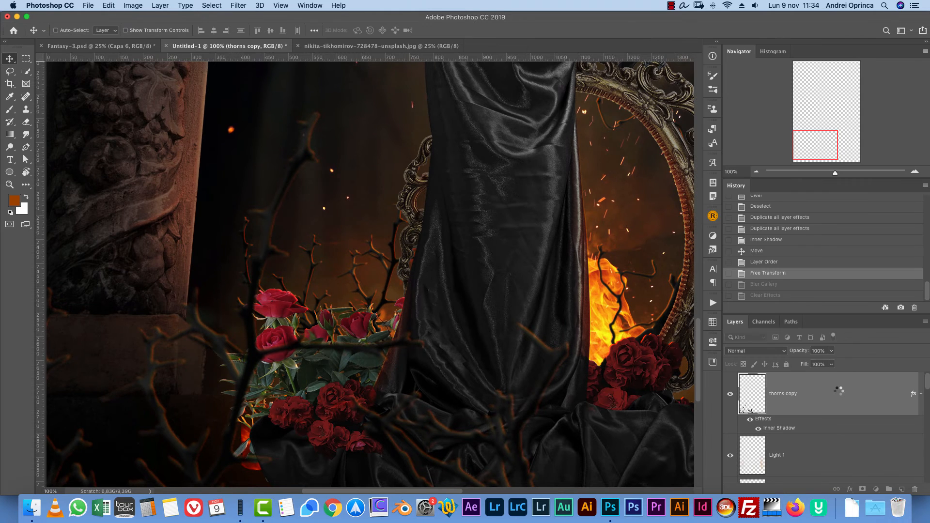
# - Turn off the thorns copy's Inner Shadow effect and shift the blurred branches slightly toward the image's left edge
pyautogui.click(750, 419)
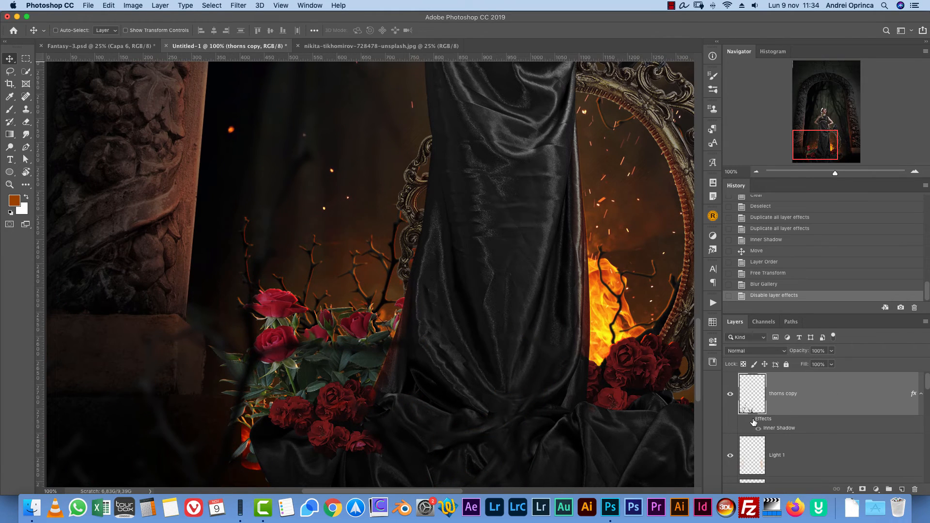
pyautogui.click(750, 419)
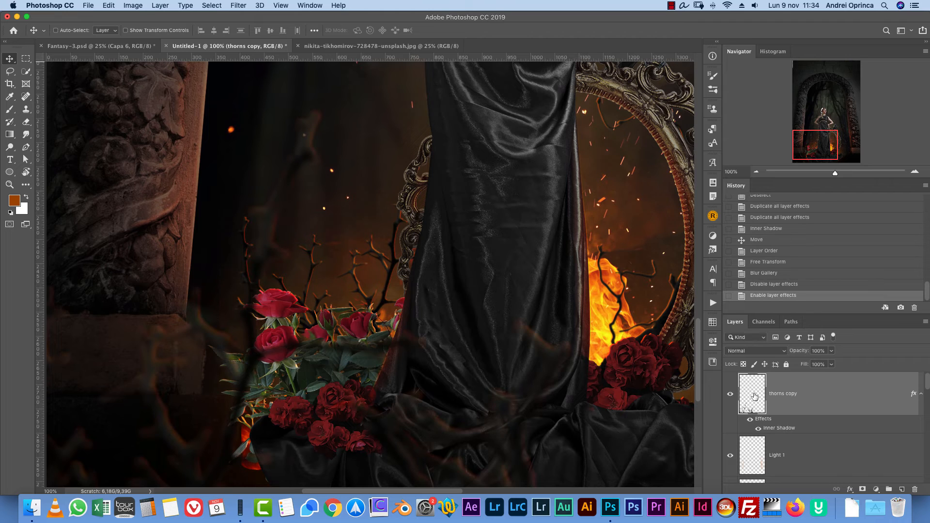
pyautogui.click(757, 172)
pyautogui.click(757, 173)
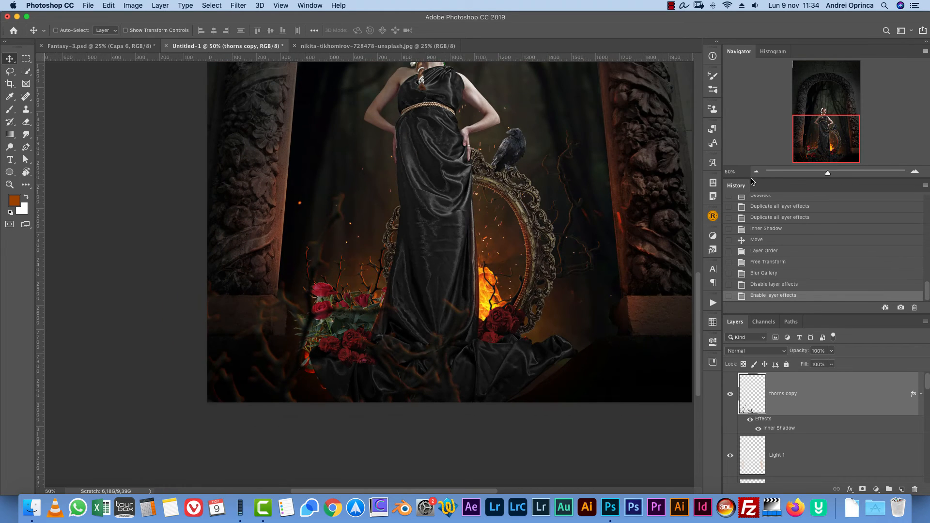
pyautogui.click(750, 420)
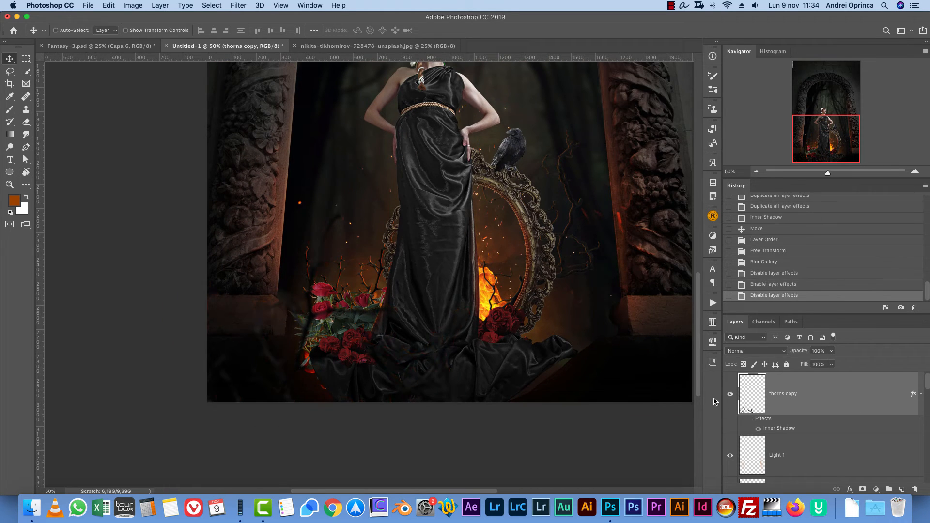
pyautogui.moveTo(409, 328); pyautogui.dragTo(398, 310)
pyautogui.scroll(3, 397, 312)
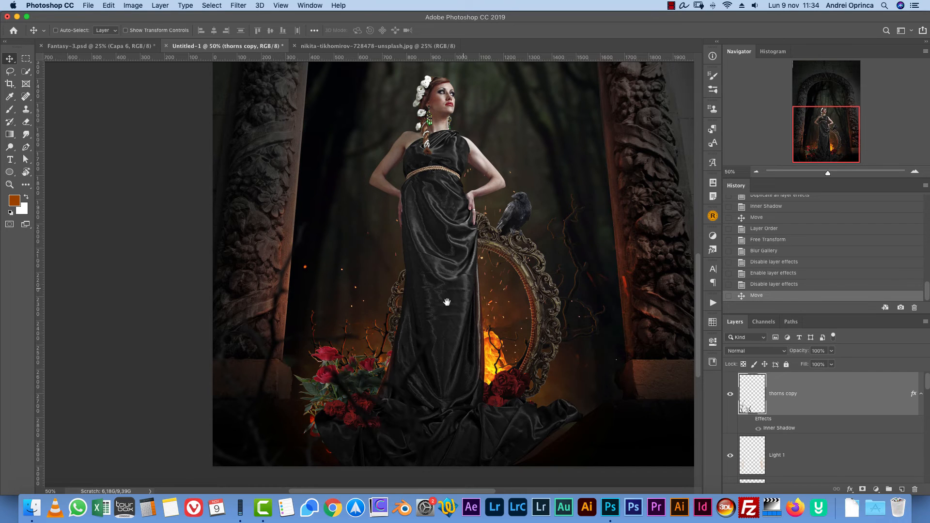
pyautogui.moveTo(459, 296); pyautogui.dragTo(409, 380)
pyautogui.moveTo(477, 365); pyautogui.dragTo(378, 323)
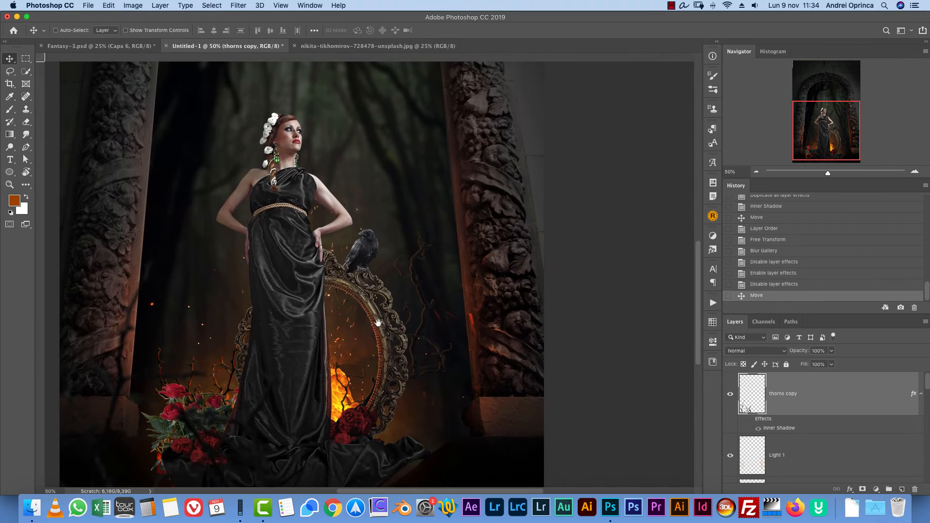
# - Duplicate the thorns 2 branch to the top of the layer stack and enlarge it in the image's lower-right foreground
pyautogui.keyDown('super'); pyautogui.click(445, 320); pyautogui.keyUp('super')
pyautogui.moveTo(863, 438); pyautogui.dragTo(839, 218)
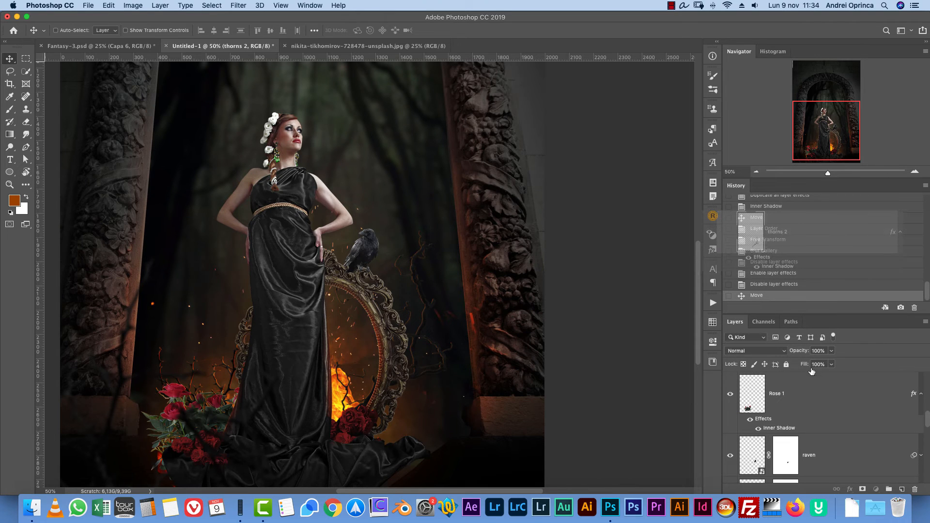
pyautogui.moveTo(807, 374); pyautogui.dragTo(785, 377)
pyautogui.press('super+t')
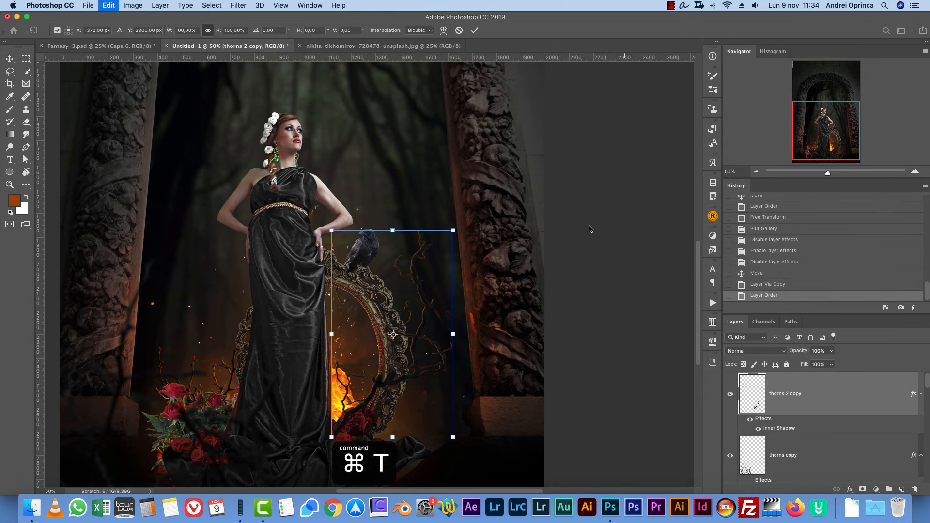
pyautogui.moveTo(454, 227); pyautogui.dragTo(492, 352)
pyautogui.press('Return')
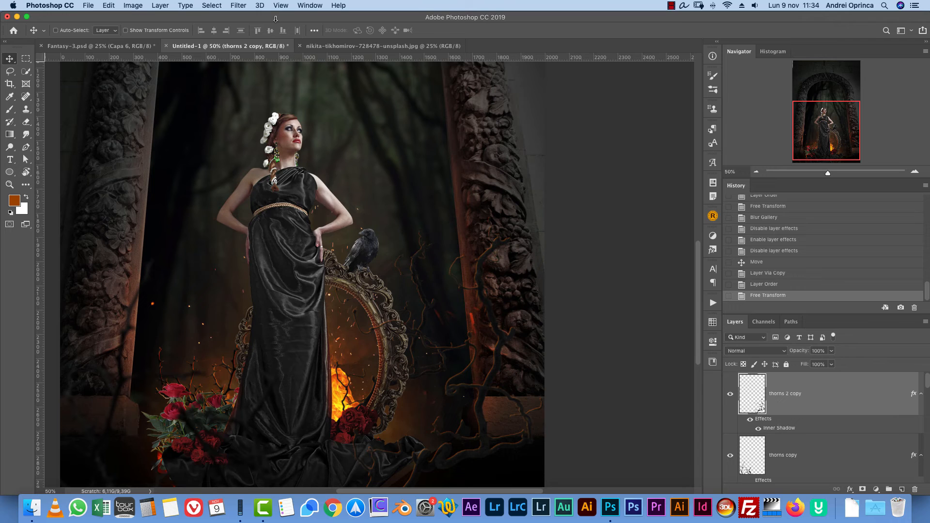
# - Repeat the last Blur Gallery filter on the thorns 2 copy and turn off its Inner Shadow effect
pyautogui.click(282, 6)
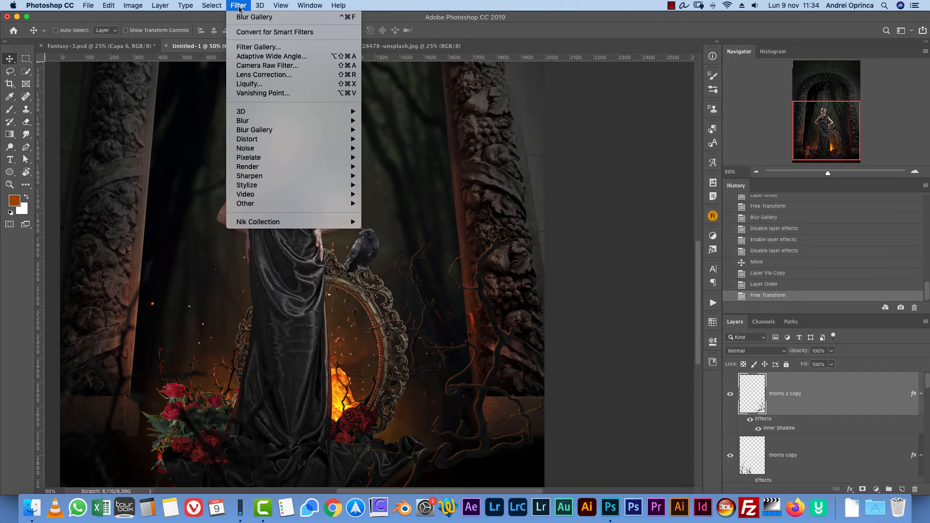
pyautogui.click(254, 17)
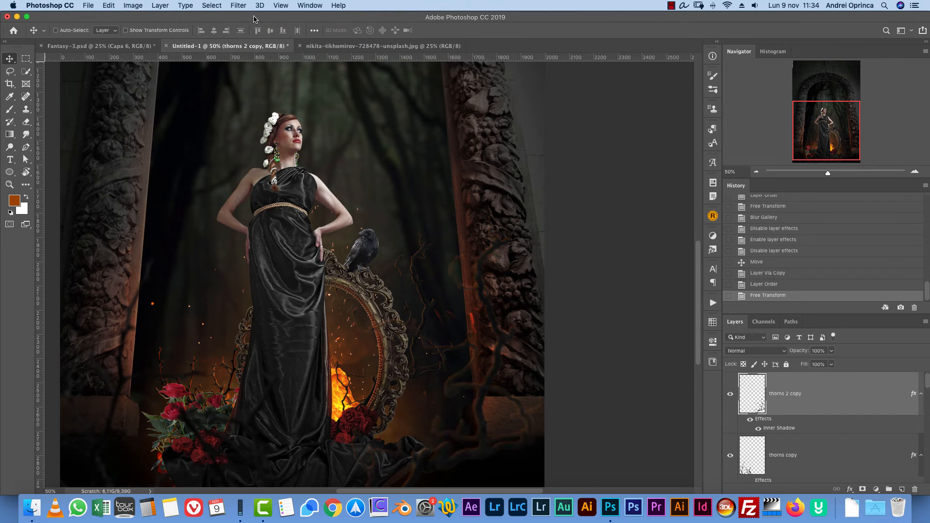
pyautogui.click(750, 419)
# - Reposition the blurred thorns 2 copy closer to the image's right edge, in front of the pillar
pyautogui.hscroll(-5, 523, 320)
pyautogui.scroll(2, 522, 320)
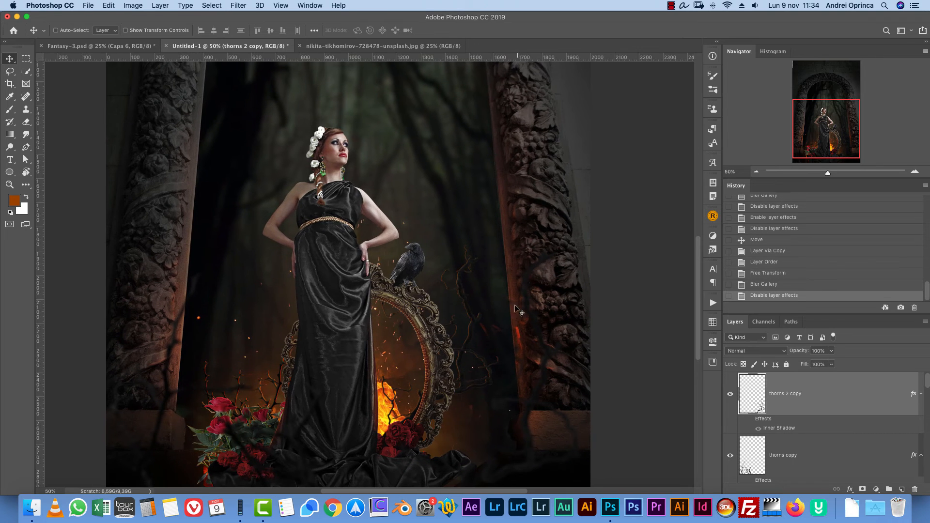
pyautogui.moveTo(504, 351); pyautogui.dragTo(544, 272)
pyautogui.hotkey('ctrl', '-')
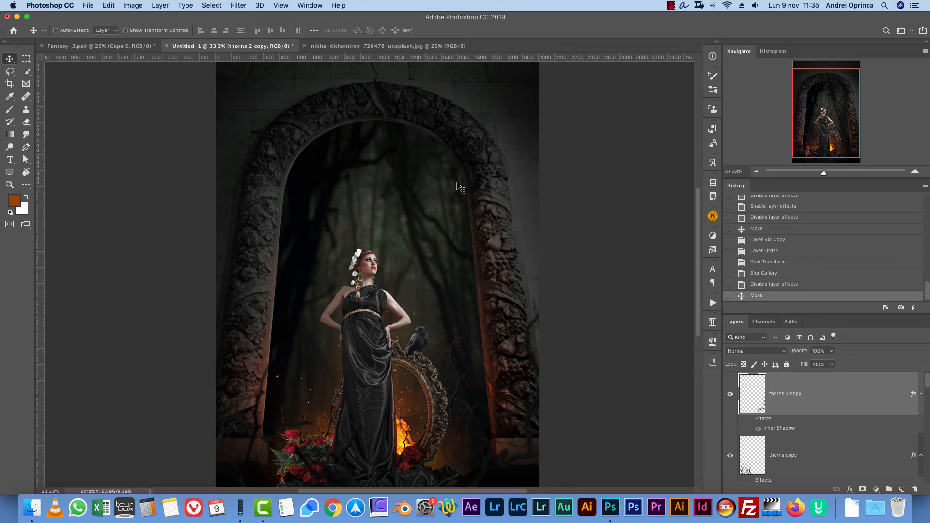
# - Close the rose source photo and open the ivy image Depositphotos_38075501_xl-2015.jpg from the Fantasy 3 folder
pyautogui.click(305, 46)
pyautogui.press('super+o')
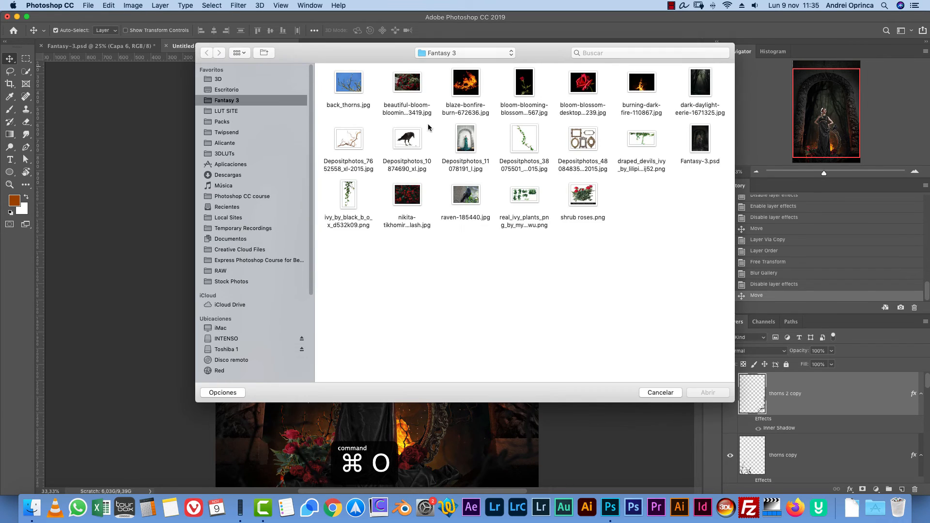
pyautogui.click(521, 147)
pyautogui.click(707, 393)
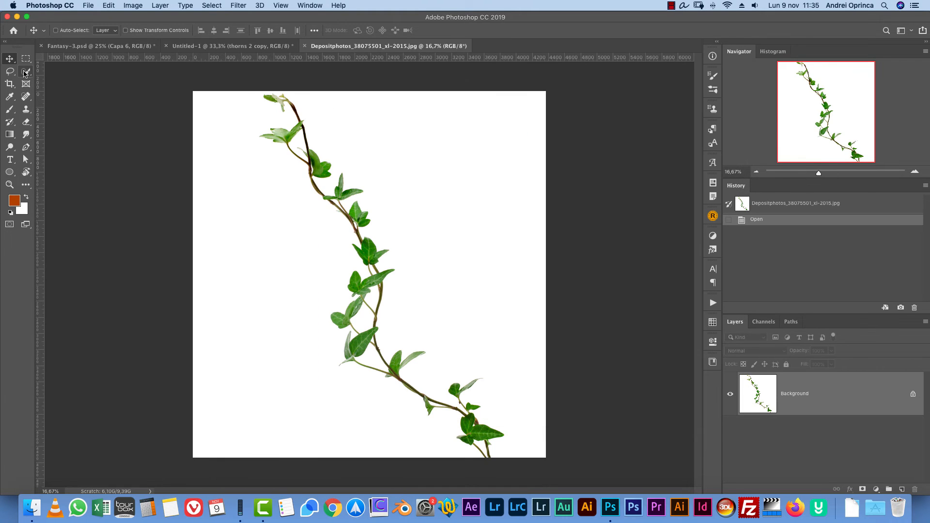
# - Select the ivy's white background with the Magic Wand, hide it with an inverted layer mask, and apply the mask
pyautogui.moveTo(25, 73); pyautogui.dragTo(60, 81)
pyautogui.click(253, 271)
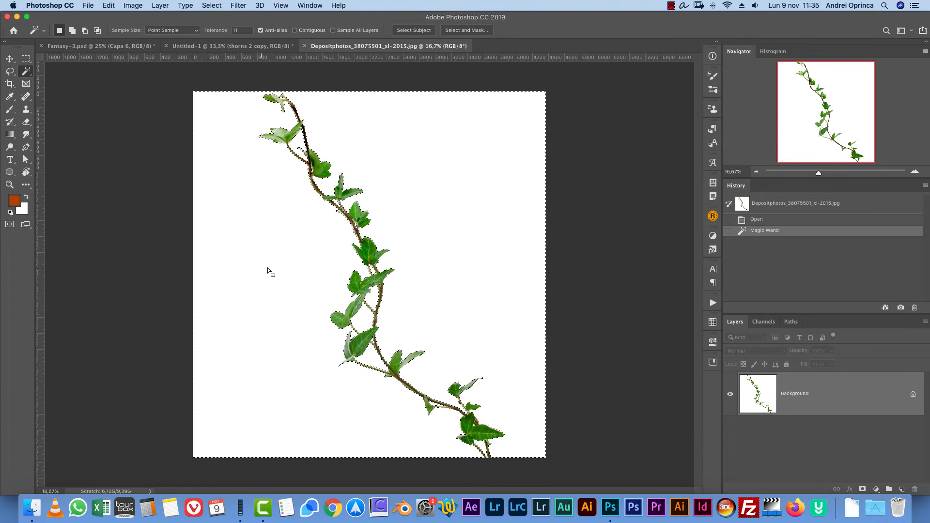
pyautogui.hotkey('shift', 'BackSpace')
pyautogui.press('Escape')
pyautogui.keyDown('alt'); pyautogui.click(862, 489); pyautogui.keyUp('alt')
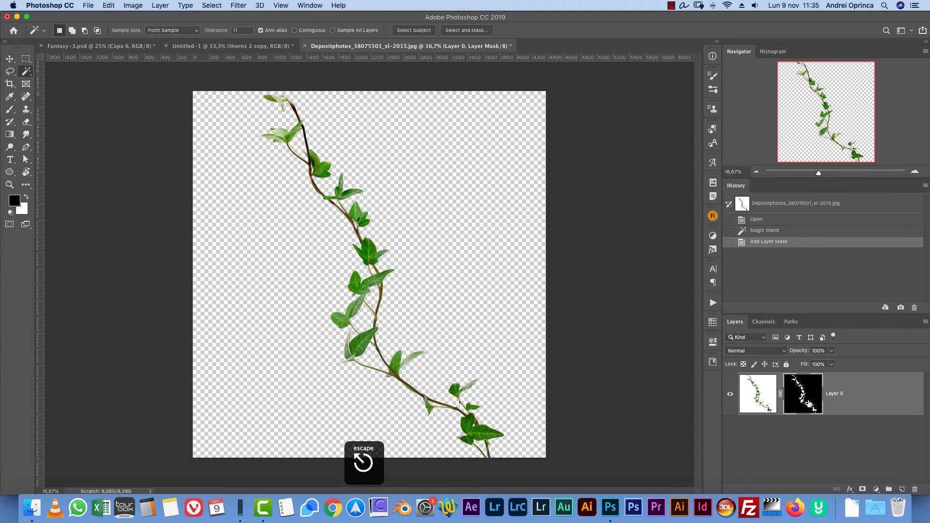
pyautogui.rightClick(802, 393)
pyautogui.click(818, 417)
# - Cut the isolated ivy, close its source photo without saving, and paste the ivy into the Untitled-1 composite
pyautogui.press('super+a')
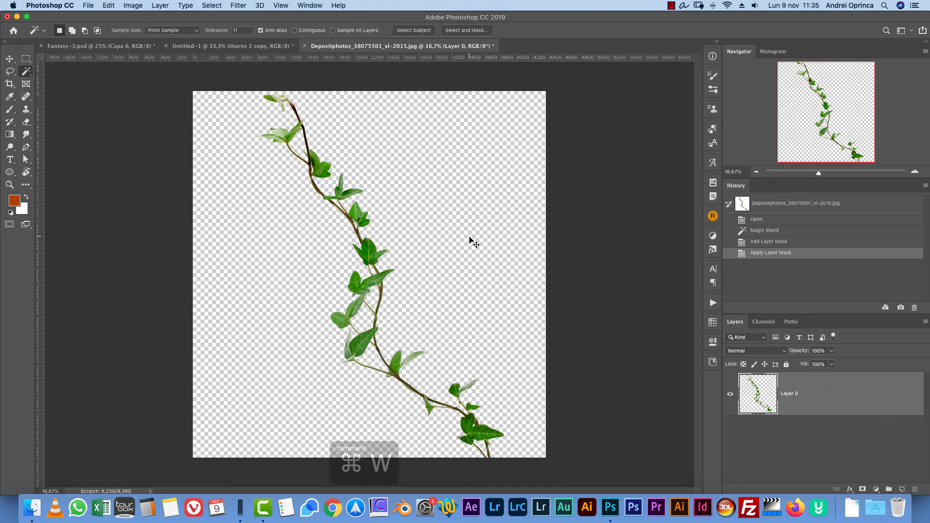
pyautogui.press('super+x')
pyautogui.press('super+w')
pyautogui.click(432, 173)
pyautogui.press('super+v')
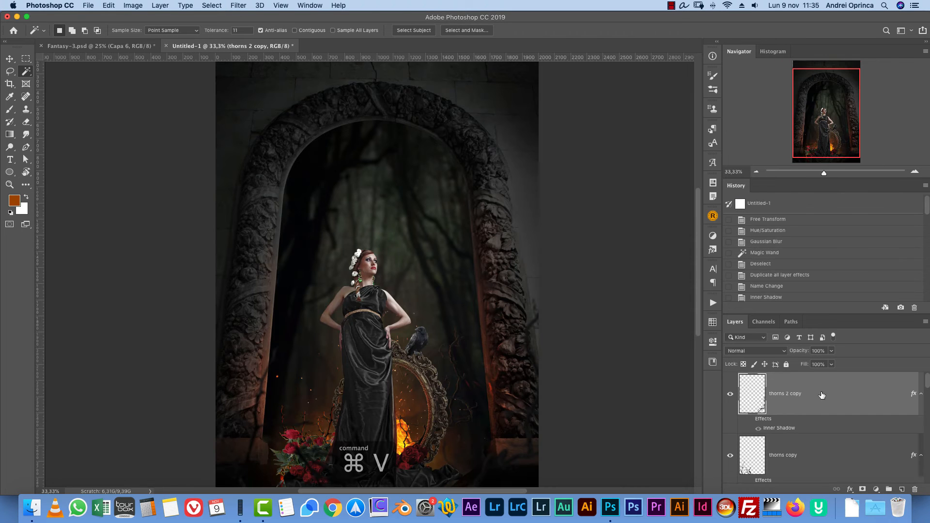
# - Scale the pasted ivy to about 31%, rotate it about 23°, and place it over the arch's right pillar
pyautogui.press('super+t')
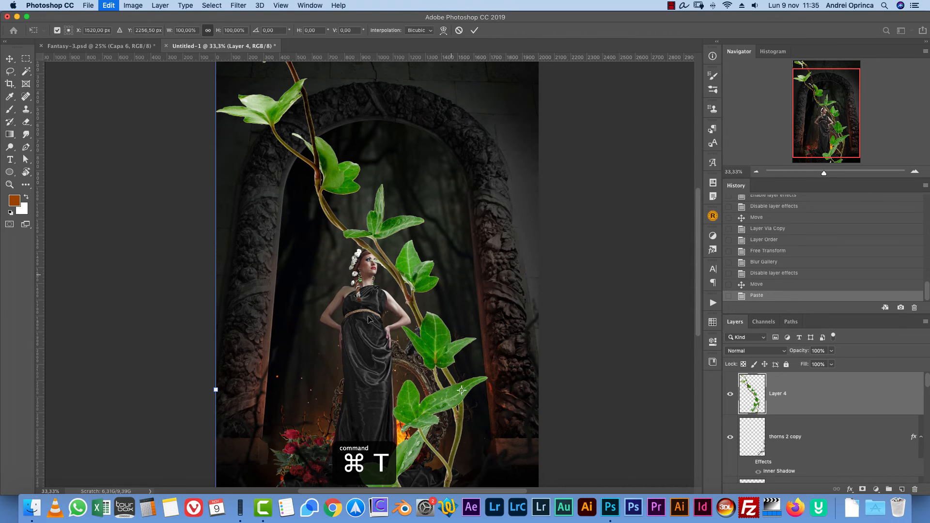
pyautogui.moveTo(216, 389); pyautogui.dragTo(518, 389)
pyautogui.moveTo(603, 396); pyautogui.dragTo(476, 312)
pyautogui.moveTo(609, 154); pyautogui.dragTo(622, 228)
pyautogui.moveTo(498, 306); pyautogui.dragTo(525, 314)
pyautogui.moveTo(654, 218); pyautogui.dragTo(579, 241)
pyautogui.moveTo(519, 285); pyautogui.dragTo(554, 294)
pyautogui.rightClick(517, 287)
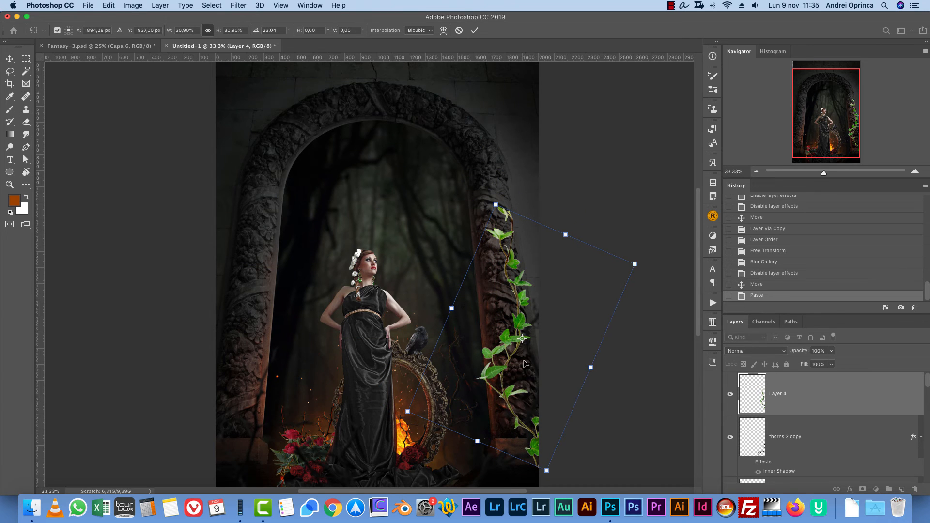
# - Flip the ivy horizontally, shift it back onto the right pillar, and rotate it to follow the column
pyautogui.rightClick(520, 363)
pyautogui.click(541, 478)
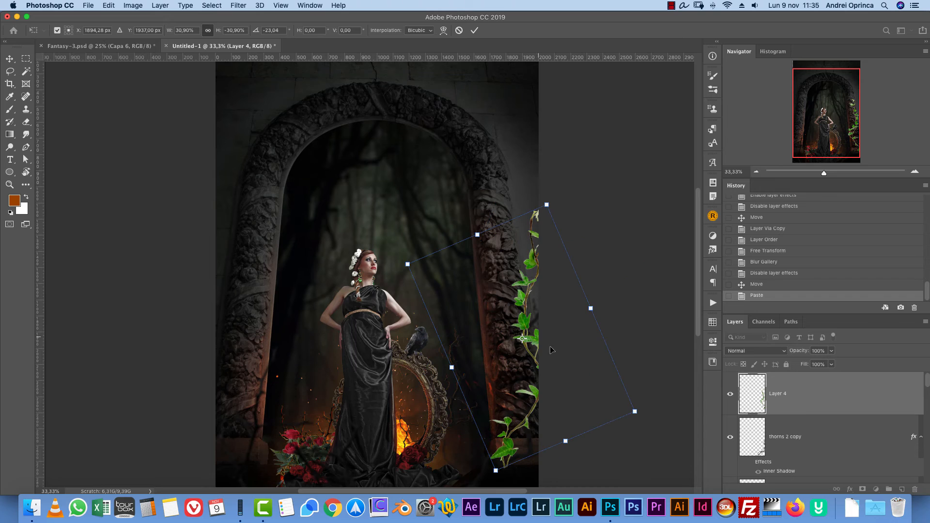
pyautogui.moveTo(545, 346); pyautogui.dragTo(519, 340)
pyautogui.press('Return')
pyautogui.moveTo(506, 269); pyautogui.dragTo(516, 275)
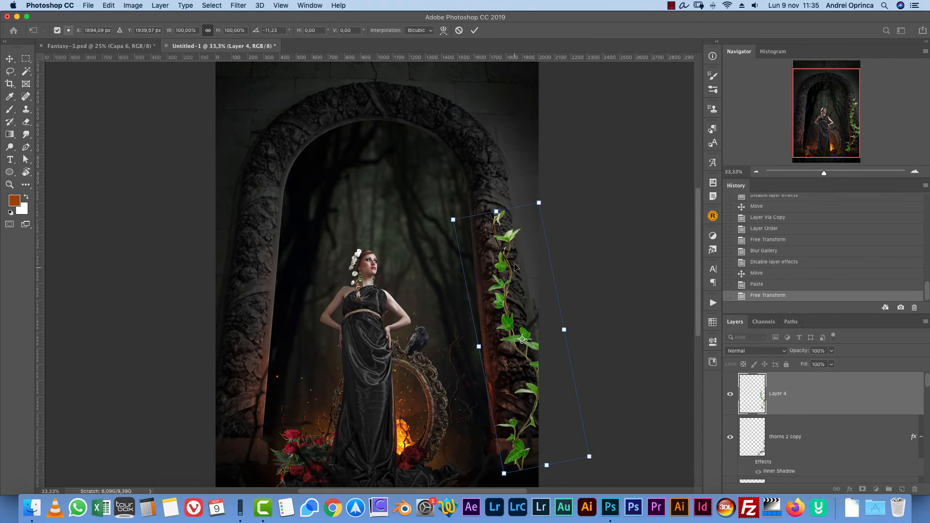
pyautogui.press('Return')
# - Compare with the finished Fantasy-3.psd, then desaturate and darken the ivy using Hue/Saturation
pyautogui.click(93, 45)
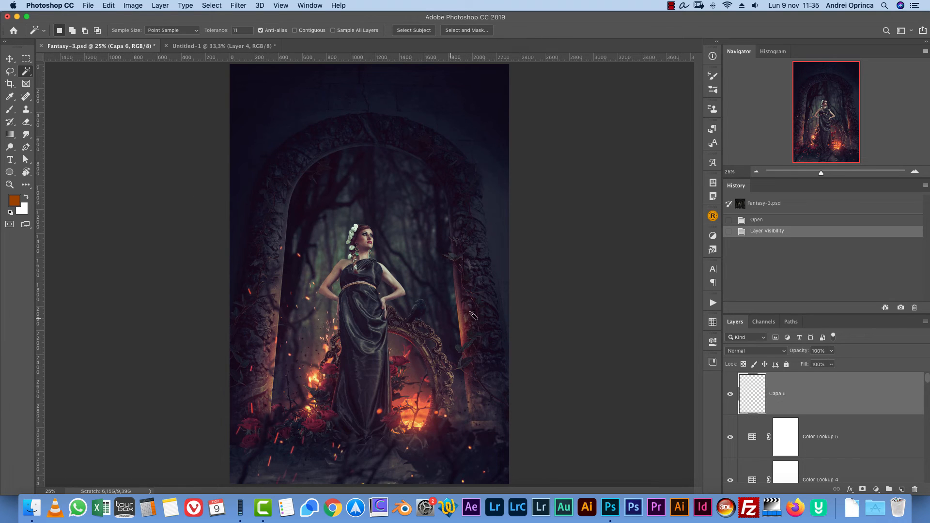
pyautogui.click(221, 45)
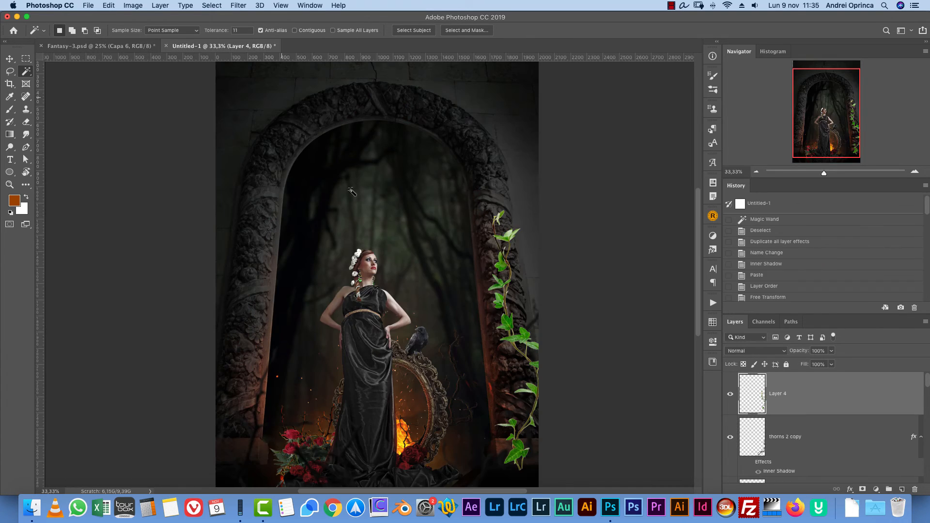
pyautogui.press('super+u')
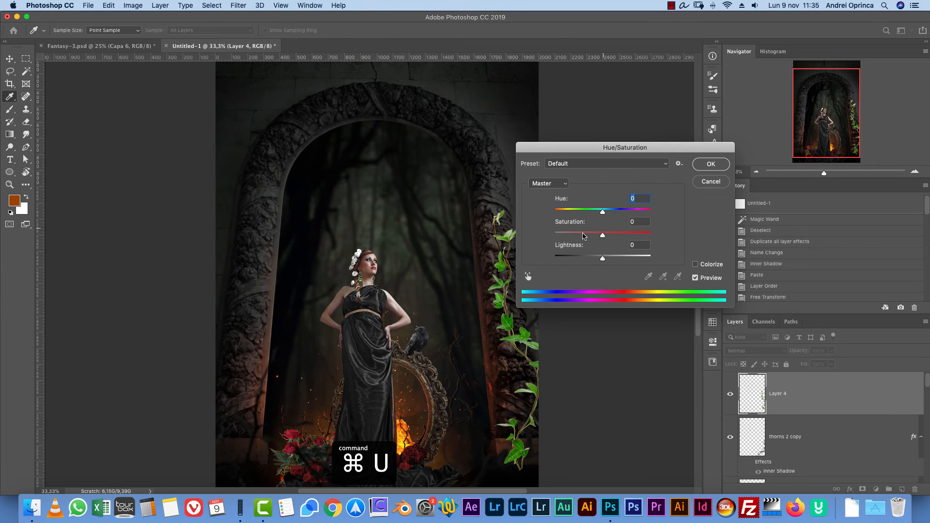
pyautogui.moveTo(577, 234); pyautogui.dragTo(585, 257)
pyautogui.click(711, 164)
# - Apply a Curves adjustment to the ivy that lowers the darker midtones and holds the highlights near their original brightness
pyautogui.press('super+m')
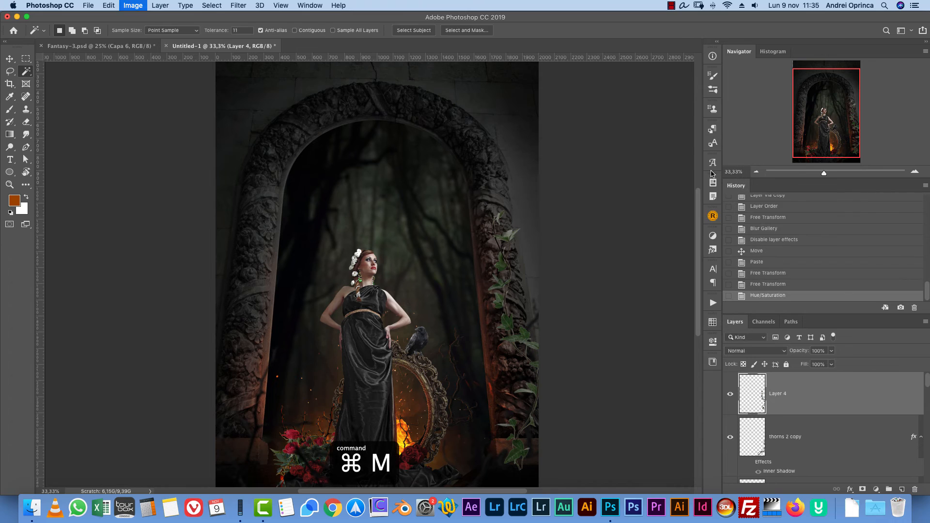
pyautogui.moveTo(615, 189); pyautogui.dragTo(624, 203)
pyautogui.moveTo(656, 159); pyautogui.dragTo(655, 148)
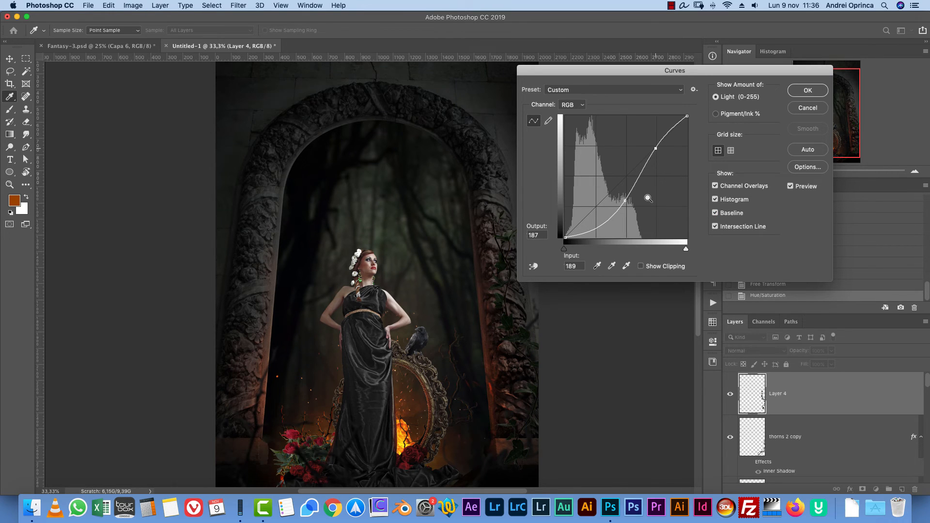
pyautogui.press('Return')
# - Copy the Inner Shadow effect from the thorns 2 copy layer to the ivy's Layer 4 and enable it
pyautogui.press('super+1')
pyautogui.moveTo(603, 390); pyautogui.dragTo(334, 286)
pyautogui.moveTo(909, 437); pyautogui.dragTo(897, 400)
pyautogui.press('super+z')
pyautogui.click(758, 428)
# - Change the ivy's Inner Shadow colour to orange #cf7311, with a distance of 4 px and a size of 5 px
pyautogui.doubleClick(812, 408)
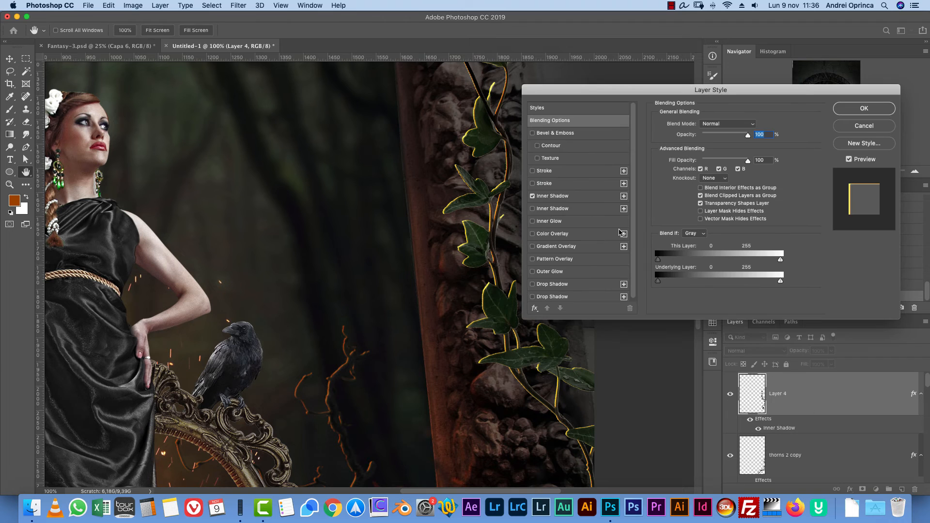
pyautogui.click(553, 196)
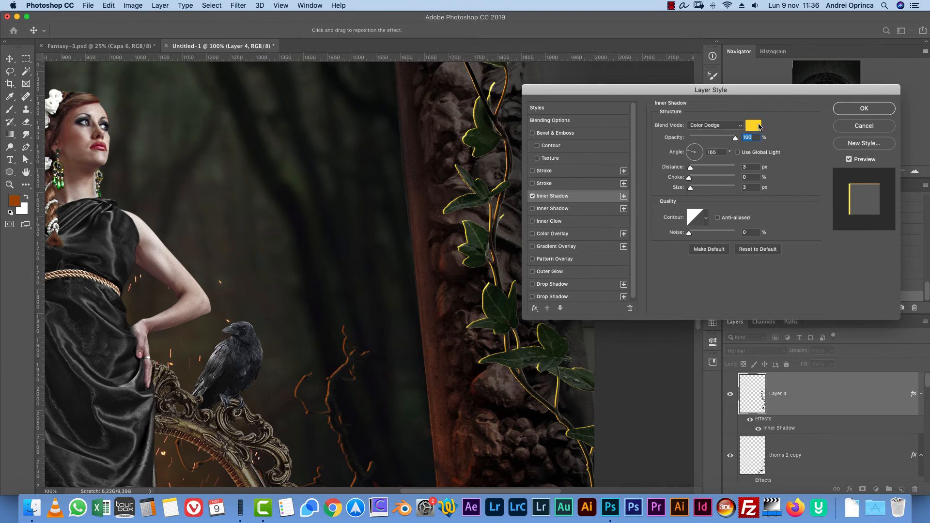
pyautogui.click(759, 126)
pyautogui.click(690, 280)
pyautogui.moveTo(667, 189); pyautogui.dragTo(673, 227)
pyautogui.click(774, 166)
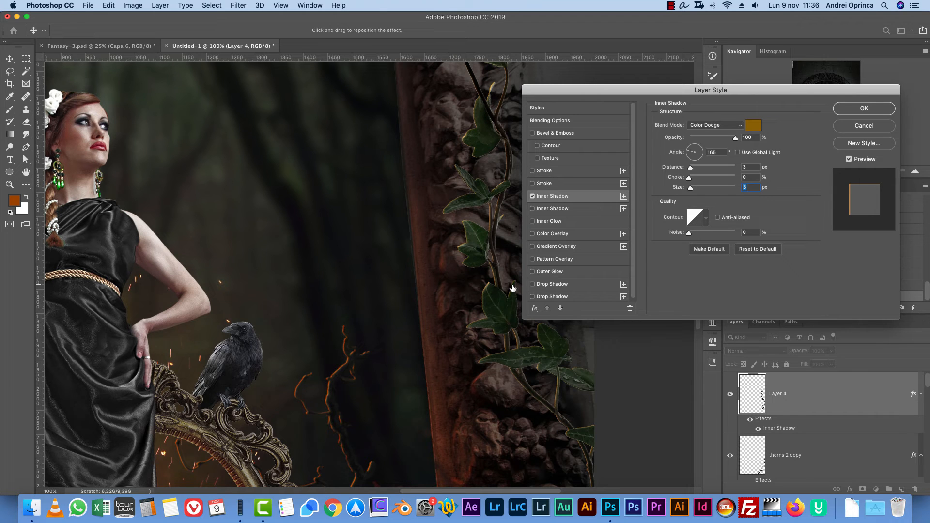
pyautogui.click(752, 127)
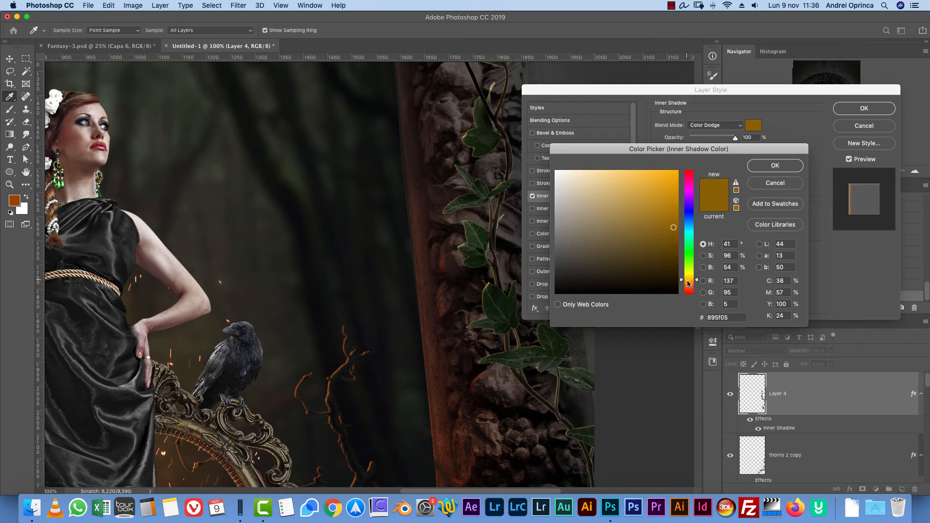
pyautogui.moveTo(687, 281); pyautogui.dragTo(687, 283)
pyautogui.click(668, 193)
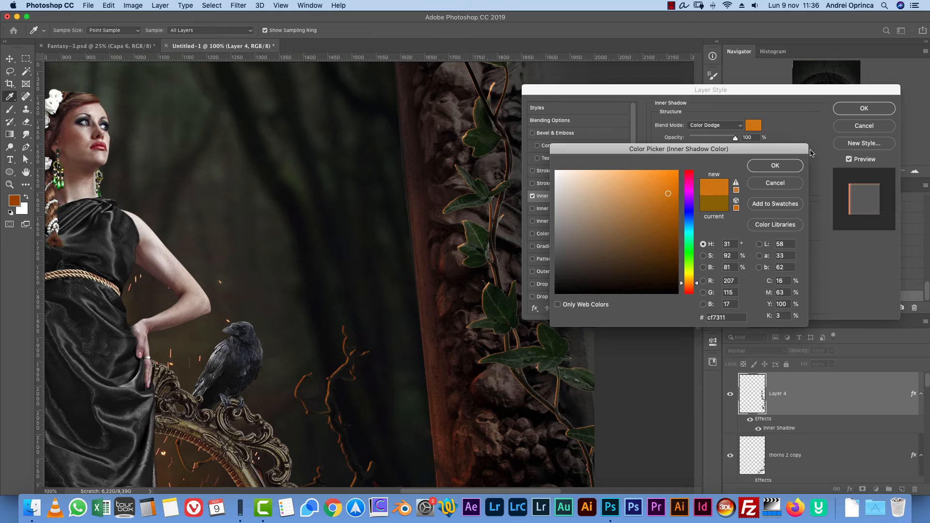
pyautogui.click(788, 165)
pyautogui.write('4')
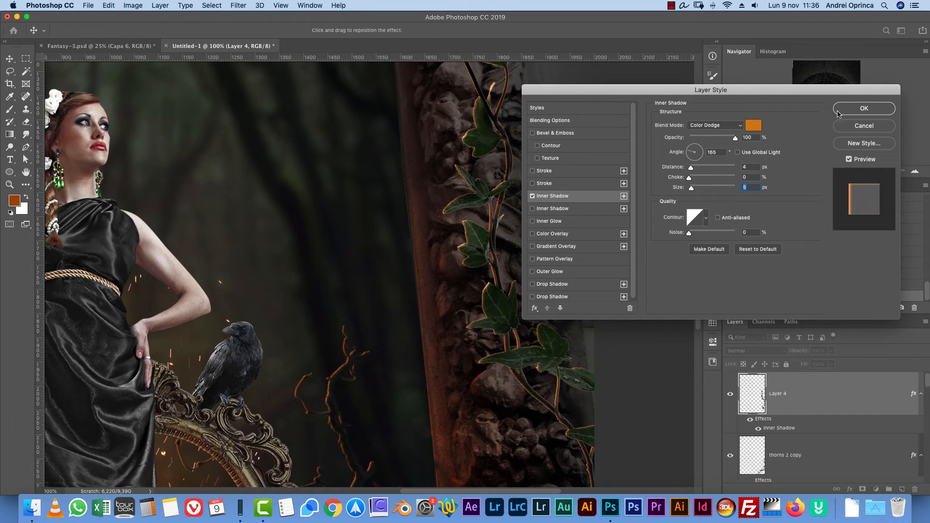
pyautogui.click(835, 110)
# - Add a Drop Shadow to the ivy layer, reduce its size, and compare the ivy with and without it
pyautogui.press('super+0')
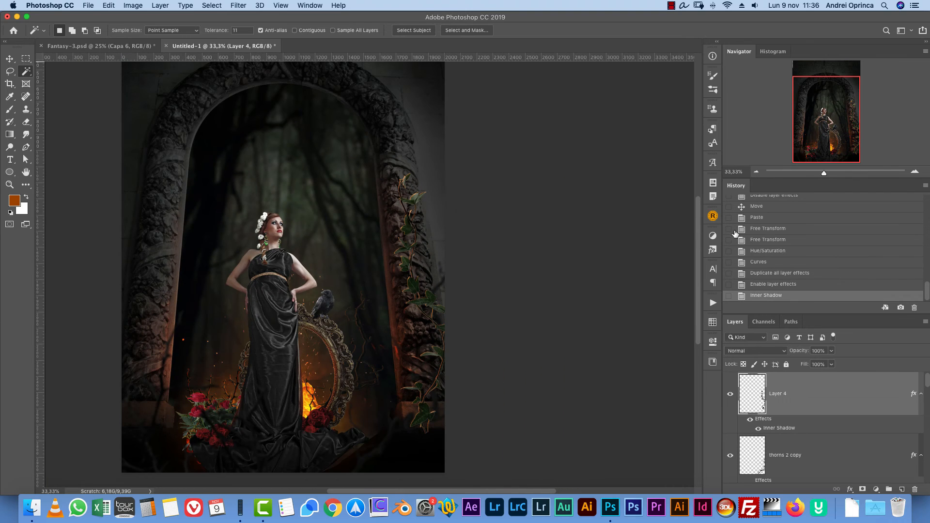
pyautogui.doubleClick(863, 399)
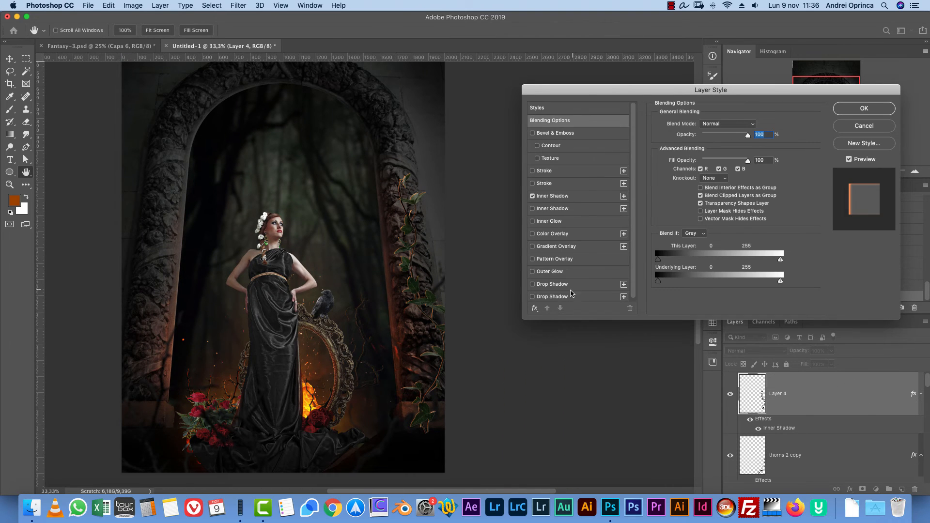
pyautogui.click(567, 297)
pyautogui.moveTo(716, 188); pyautogui.dragTo(703, 188)
pyautogui.click(532, 297)
pyautogui.click(532, 297)
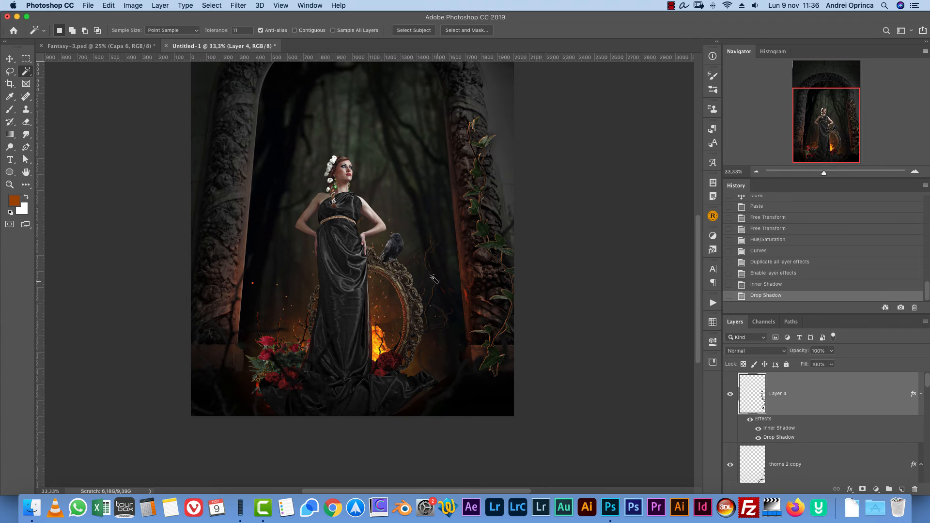
pyautogui.press('super+Tab')
pyautogui.press('super+Tab')
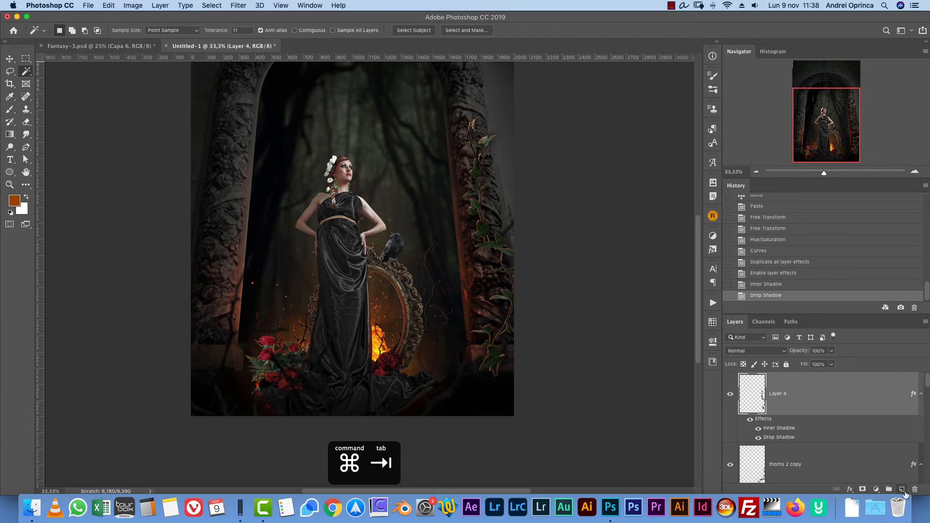
# - Create a new layer above the ivy, reset the default colours, and fill the layer with black
pyautogui.click(901, 489)
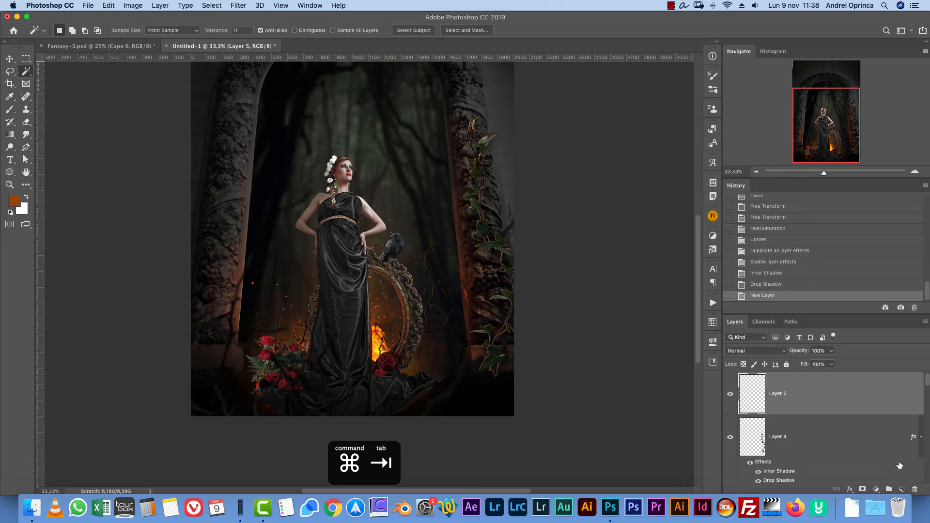
pyautogui.press('d')
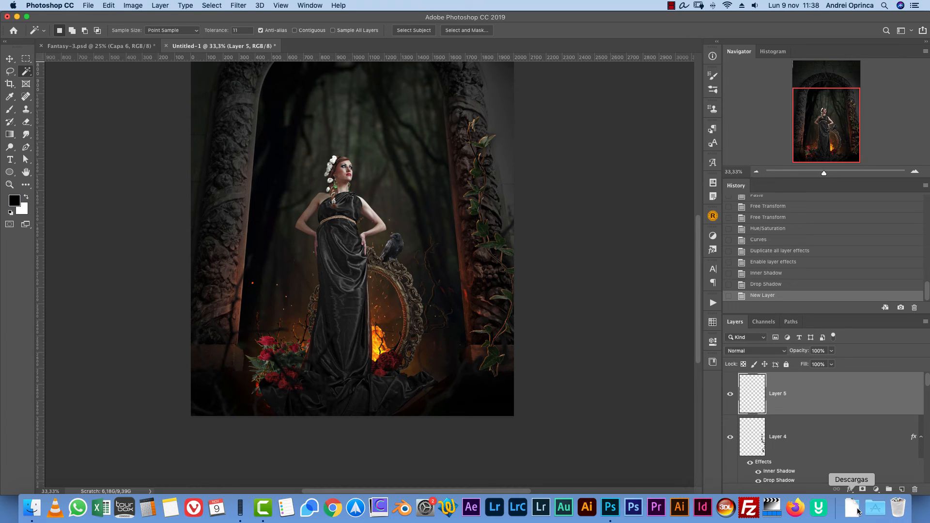
pyautogui.hotkey('alt', 'BackSpace')
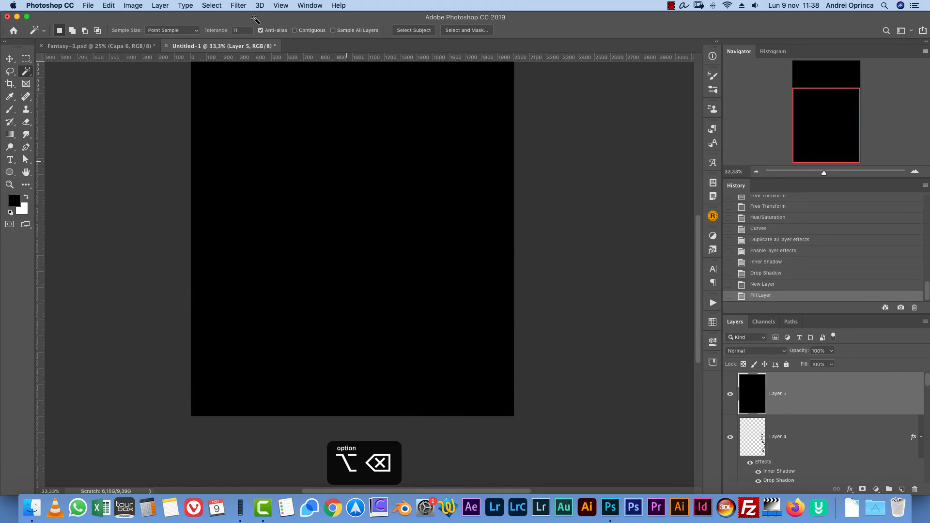
# - Render Fibers on the black layer with variance 16 and strength 4
pyautogui.click(241, 6)
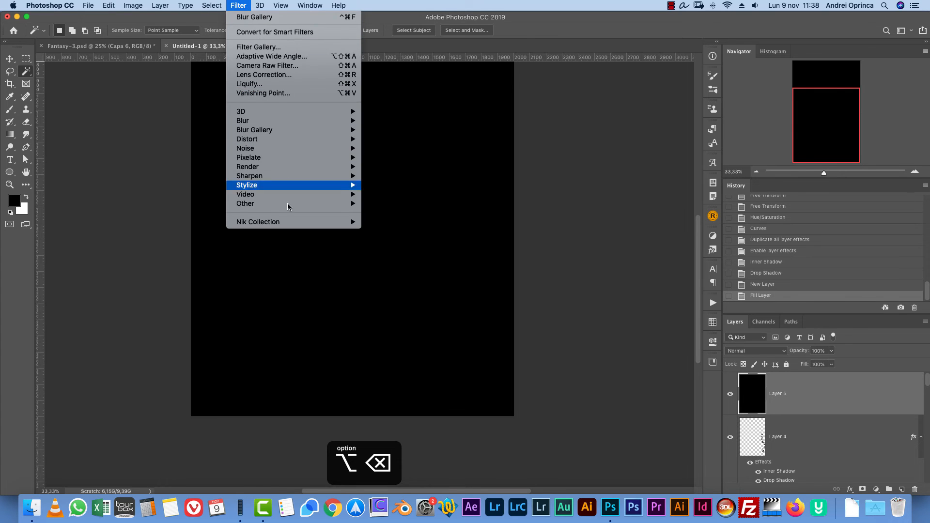
pyautogui.moveTo(349, 176)
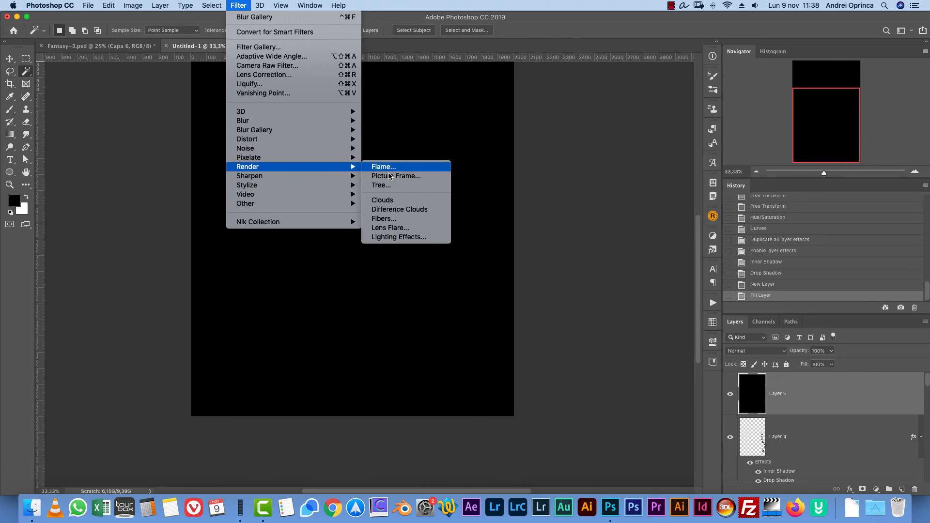
pyautogui.click(393, 219)
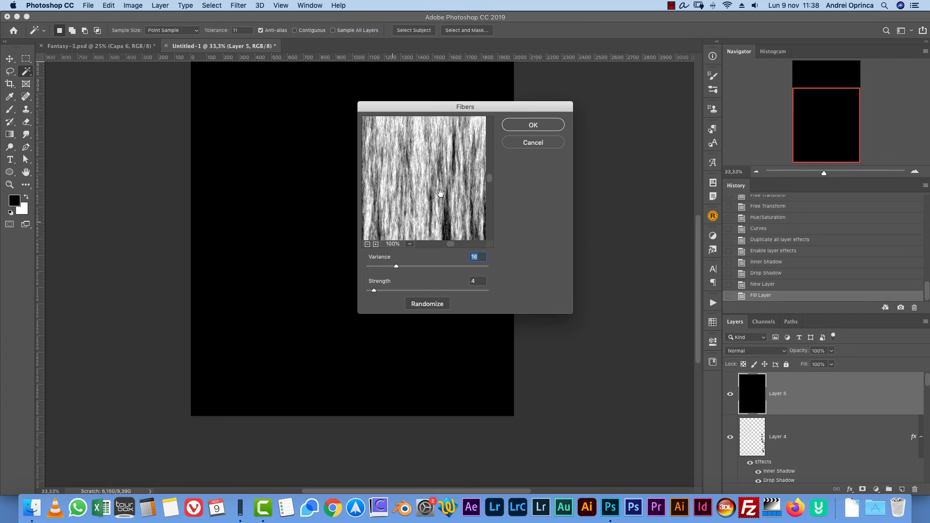
pyautogui.click(533, 127)
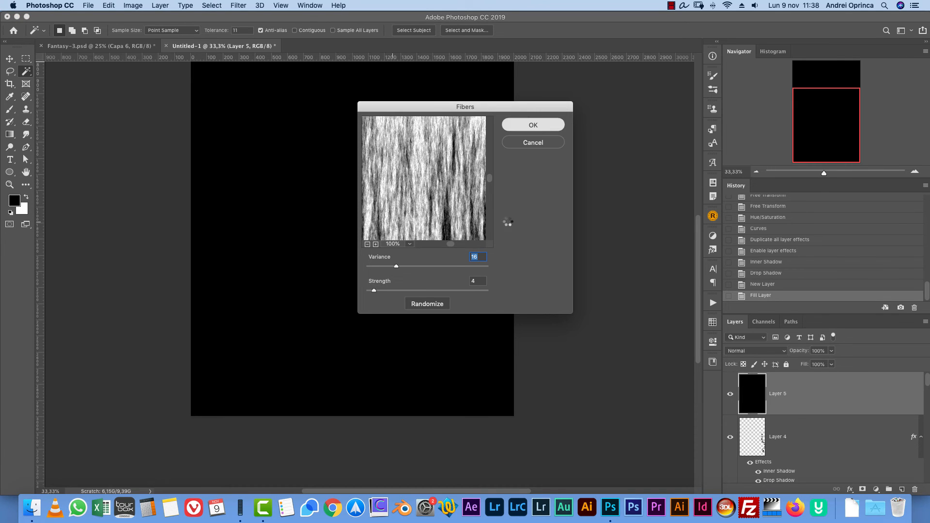
# - Apply a Gaussian Blur with a 13.4-pixel radius to the fibre texture
pyautogui.moveTo(804, 105)
pyautogui.mouseDown()
pyautogui.moveTo(810, 81)
pyautogui.moveTo(802, 91)
pyautogui.mouseUp()
pyautogui.click(240, 7)
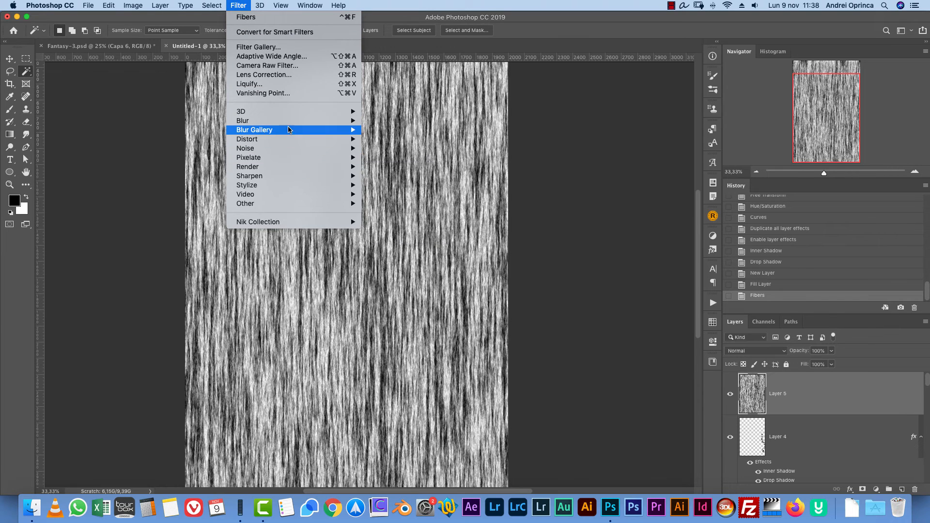
pyautogui.moveTo(290, 121)
pyautogui.click(406, 157)
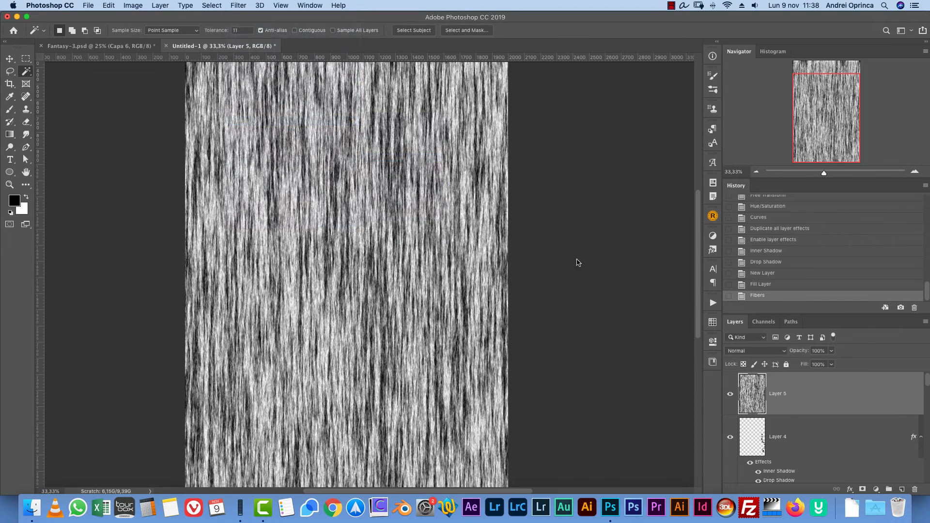
pyautogui.moveTo(582, 278)
pyautogui.mouseDown()
pyautogui.moveTo(601, 278)
pyautogui.moveTo(589, 276)
pyautogui.mouseUp()
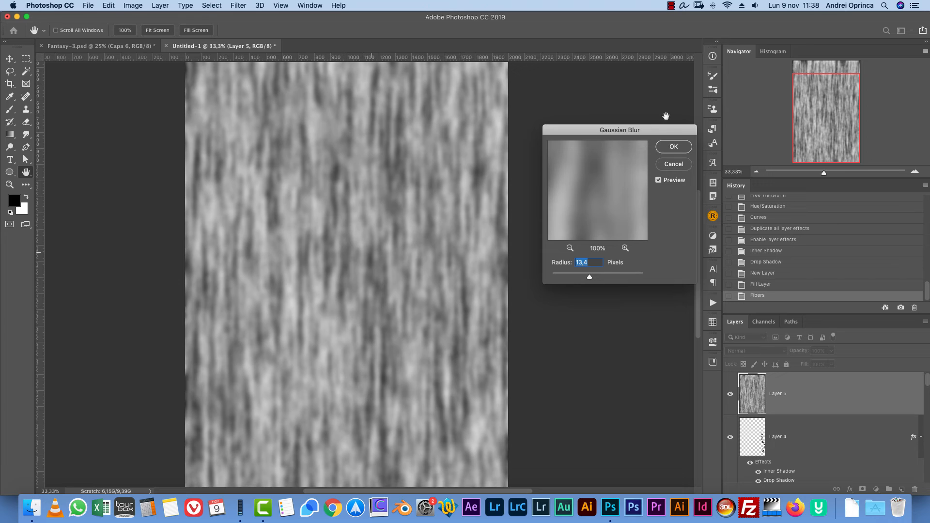
pyautogui.press('Return')
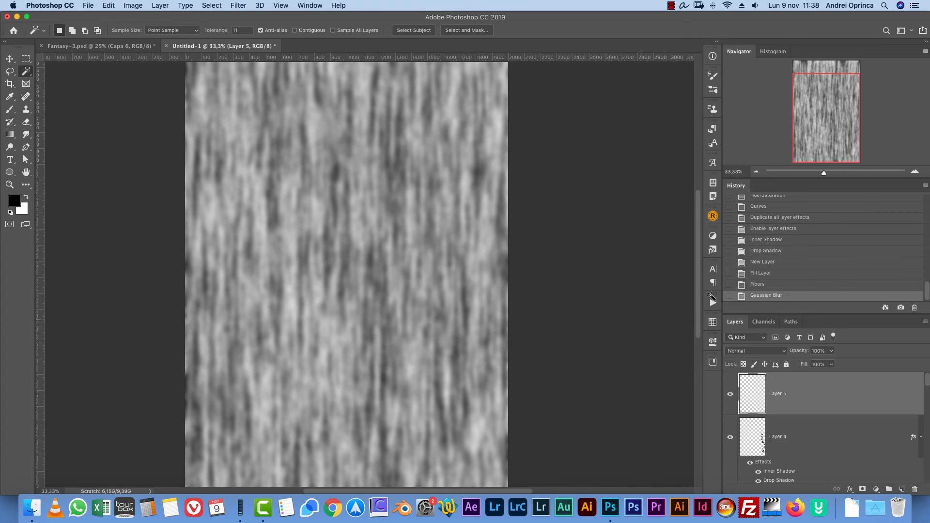
# - Try the Multiply blend mode on the blurred fibre layer, then set it to Screen
pyautogui.click(750, 352)
pyautogui.click(744, 379)
pyautogui.click(744, 351)
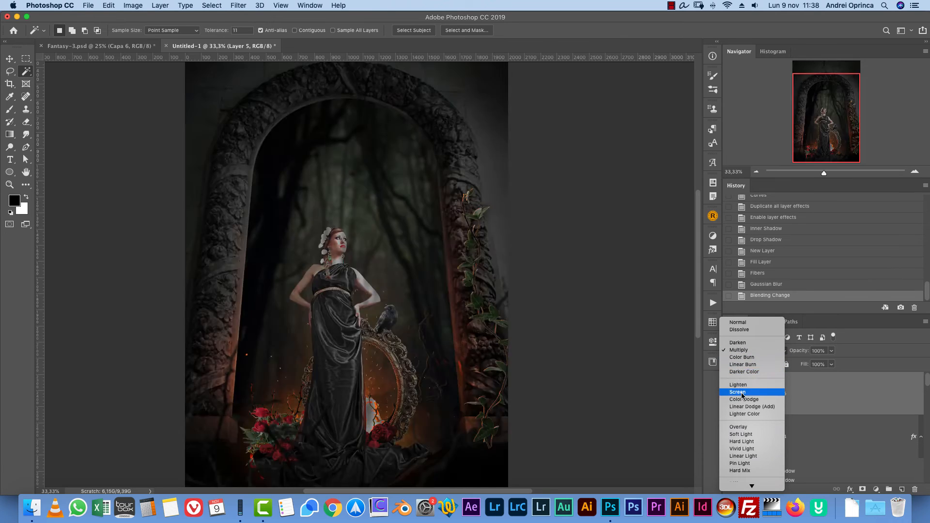
pyautogui.click(737, 392)
# - Rotate the fibre texture 90° and resize it into a horizontal band across the lower part of the composite
pyautogui.press('super+minus')
pyautogui.press('super+t')
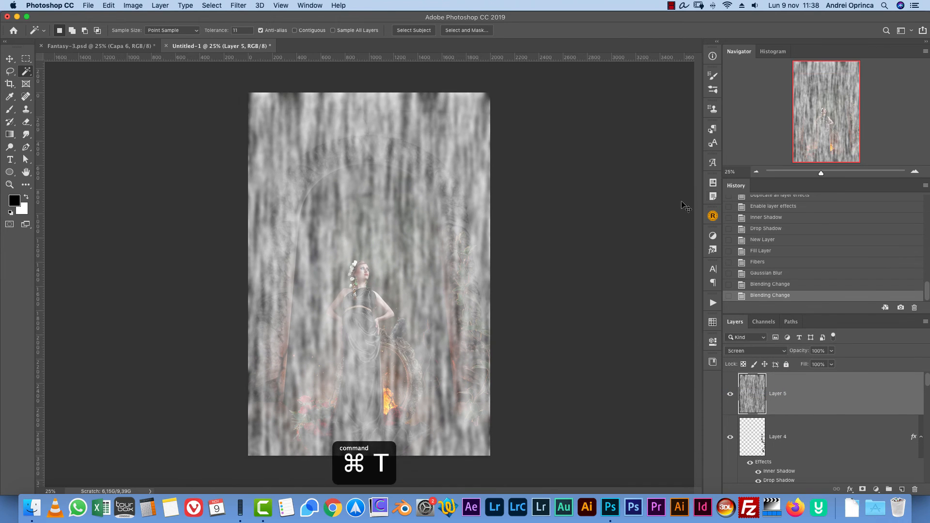
pyautogui.moveTo(537, 140); pyautogui.dragTo(553, 405)
pyautogui.moveTo(369, 154); pyautogui.dragTo(383, 334)
pyautogui.moveTo(432, 365); pyautogui.dragTo(428, 433)
pyautogui.moveTo(546, 386); pyautogui.dragTo(591, 381)
pyautogui.press('Return')
pyautogui.press('w')
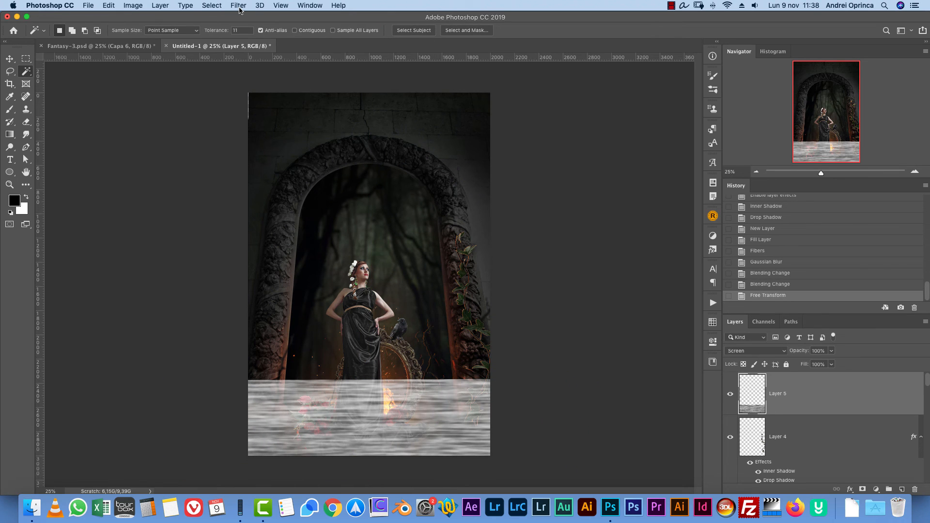
# - Darken the fibre band with Curves, using points at input 112, output 21 and input 221, output 158
pyautogui.press('super+m')
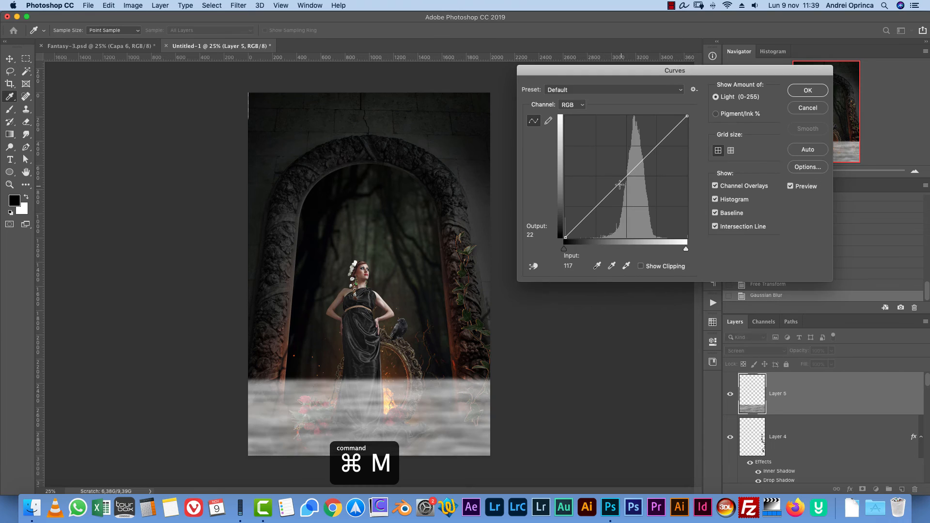
pyautogui.moveTo(619, 185); pyautogui.dragTo(639, 213)
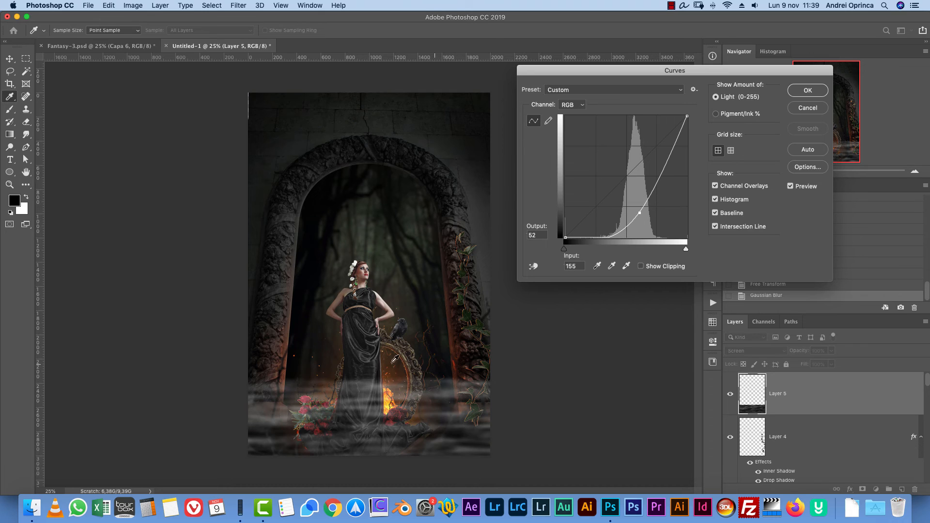
pyautogui.moveTo(667, 167); pyautogui.dragTo(672, 175)
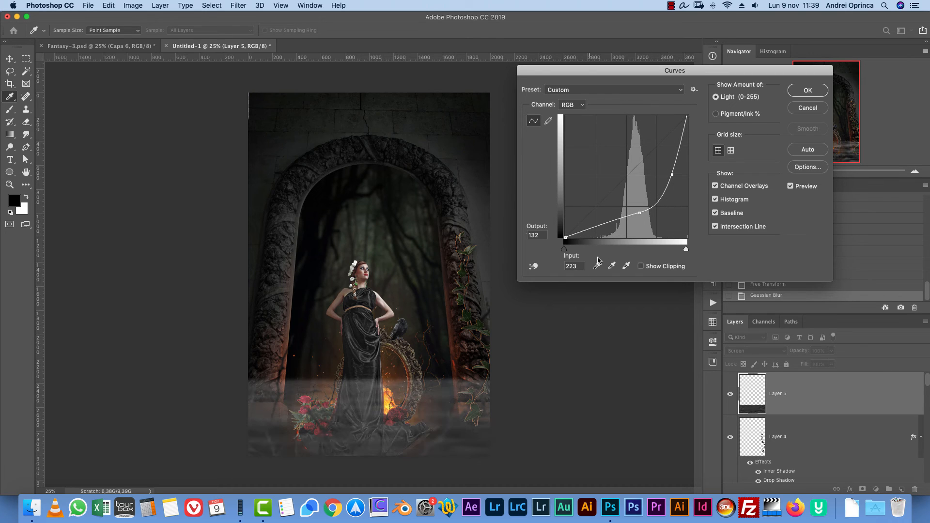
pyautogui.moveTo(639, 213); pyautogui.dragTo(618, 227)
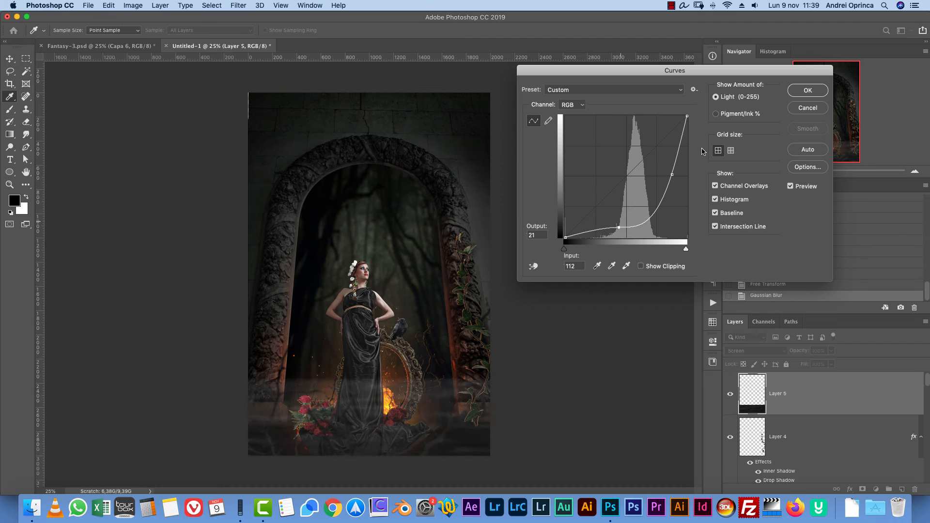
pyautogui.moveTo(671, 173); pyautogui.dragTo(671, 162)
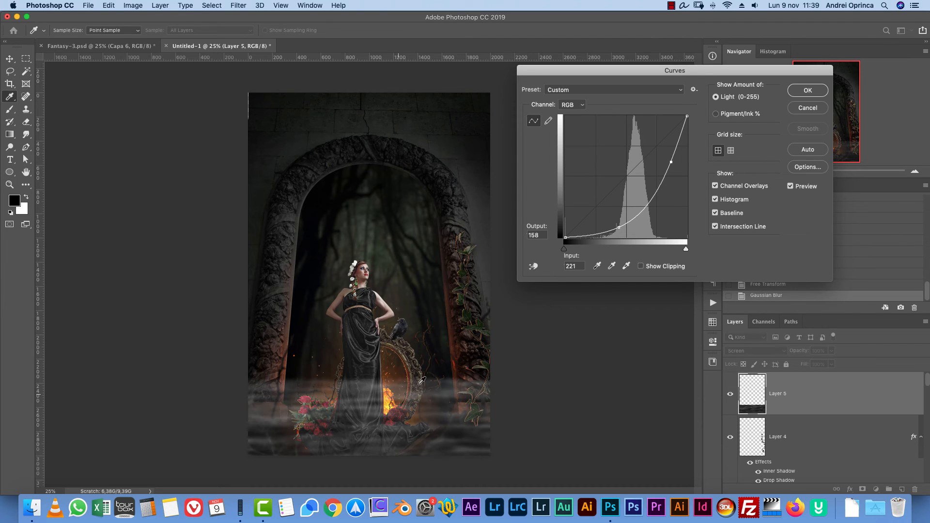
pyautogui.click(800, 95)
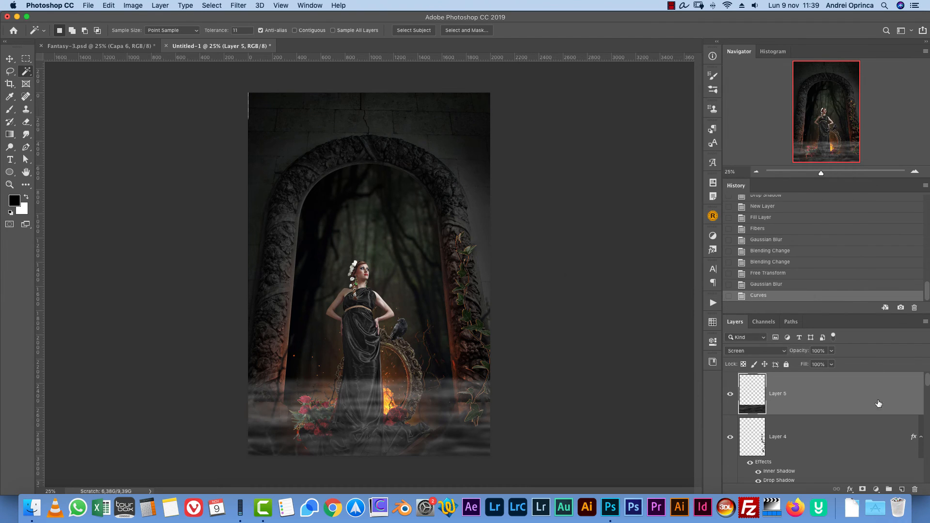
# - Add a layer mask to the fibre band and fade its upper edge with a large soft black brush at 20% opacity
pyautogui.click(863, 487)
pyautogui.press('b')
pyautogui.press(']')
pyautogui.press(']')
pyautogui.press(']')
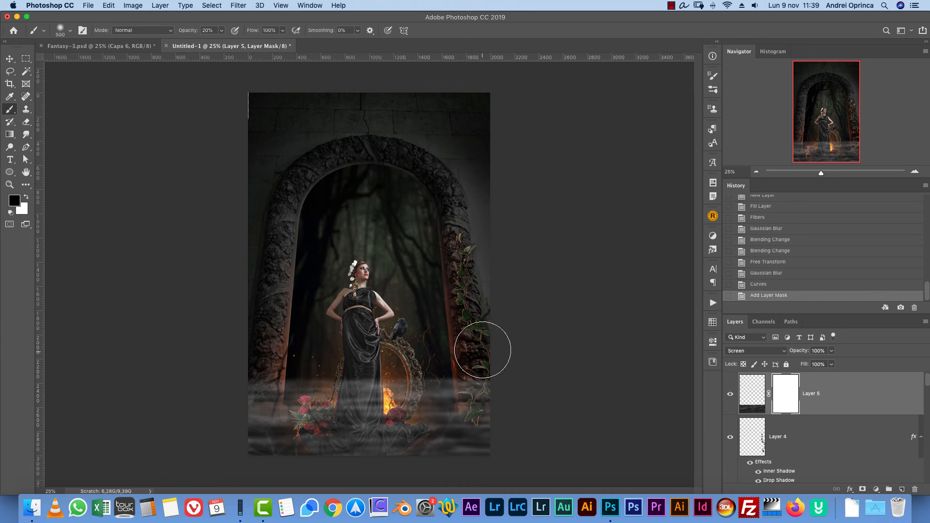
pyautogui.moveTo(411, 349)
pyautogui.mouseDown()
pyautogui.moveTo(519, 359)
pyautogui.moveTo(372, 351)
pyautogui.moveTo(317, 368)
pyautogui.moveTo(484, 364)
pyautogui.moveTo(305, 379)
pyautogui.moveTo(507, 369)
pyautogui.moveTo(541, 352)
pyautogui.moveTo(356, 353)
pyautogui.moveTo(475, 352)
pyautogui.moveTo(472, 367)
pyautogui.mouseUp()
# - Warp the masked fibre band so its upper edge arches gently and its lower edge bulges downward across the ground
pyautogui.press('super+t')
pyautogui.rightClick(413, 397)
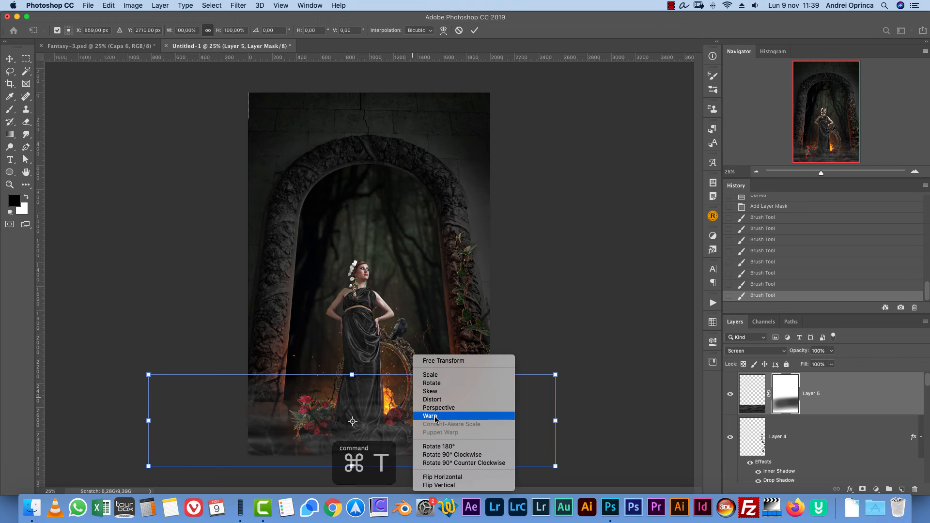
pyautogui.click(435, 418)
pyautogui.moveTo(171, 384); pyautogui.dragTo(187, 414)
pyautogui.moveTo(376, 396); pyautogui.dragTo(386, 404)
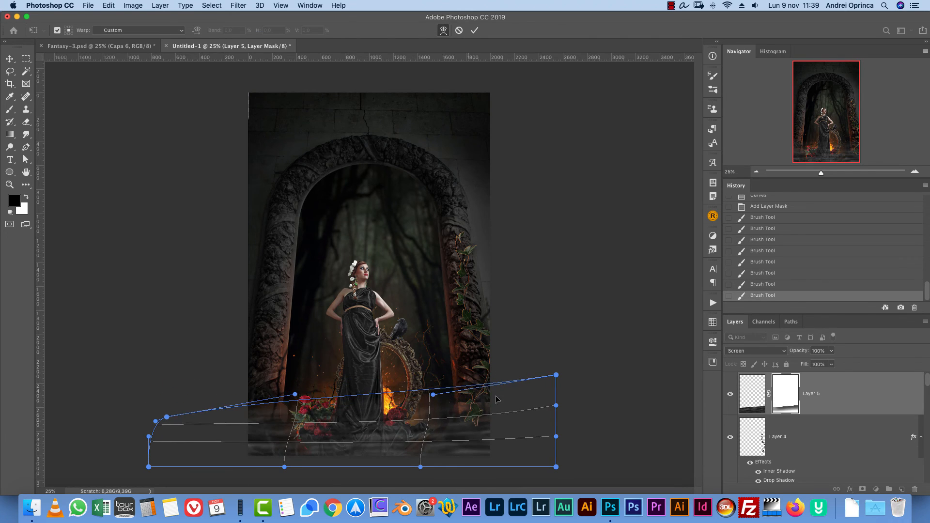
pyautogui.moveTo(555, 393); pyautogui.dragTo(554, 419)
pyautogui.moveTo(556, 467); pyautogui.dragTo(554, 459)
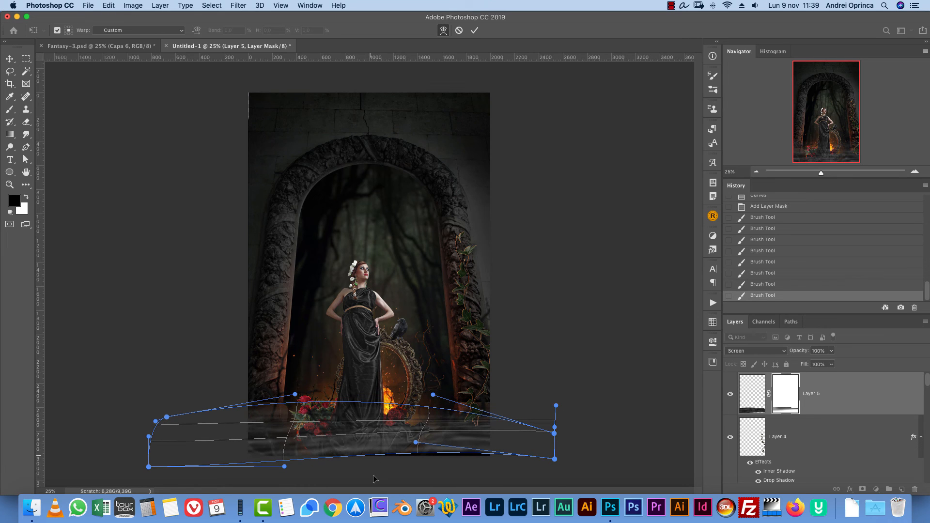
pyautogui.moveTo(354, 472); pyautogui.dragTo(349, 477)
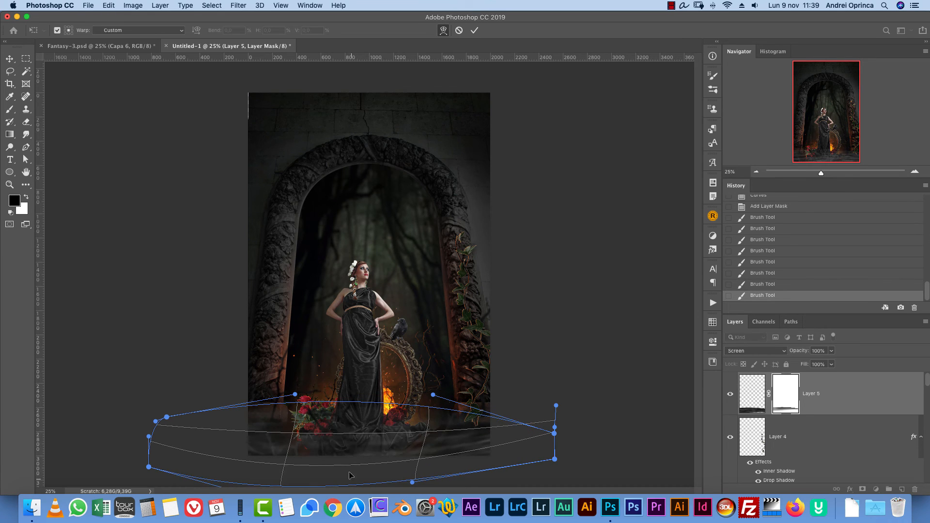
pyautogui.moveTo(325, 437); pyautogui.dragTo(405, 417)
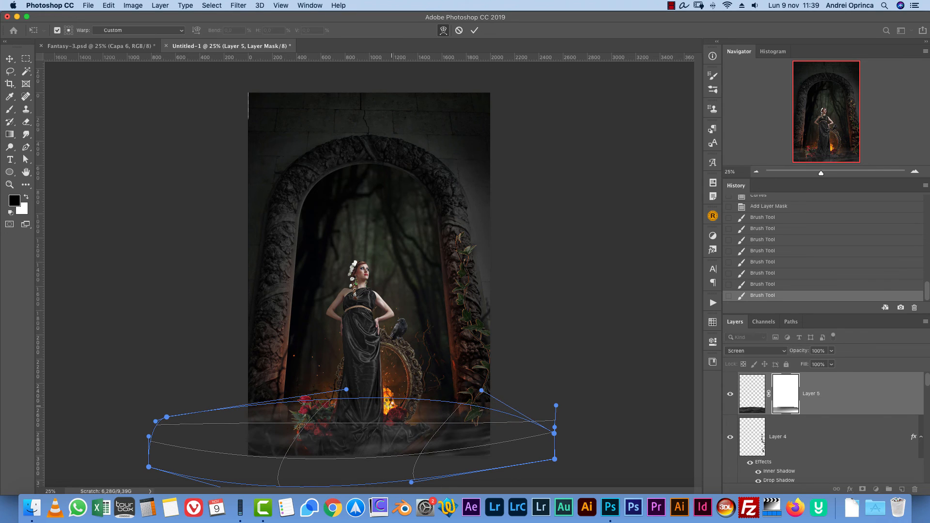
pyautogui.press('Return')
# - Lower the fibre layer's opacity to 63% and compare the composite with the layer hidden and shown
pyautogui.press('b')
pyautogui.moveTo(830, 352); pyautogui.dragTo(815, 366)
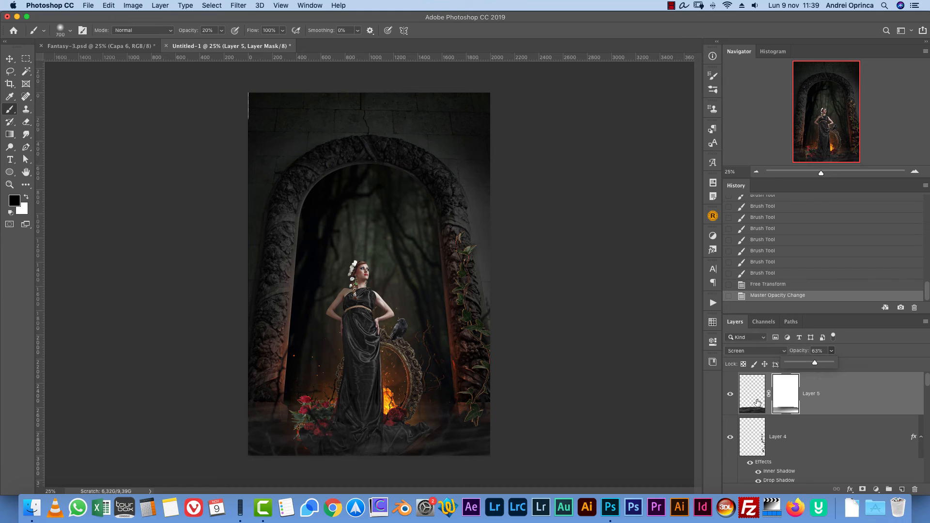
pyautogui.click(731, 395)
pyautogui.click(731, 397)
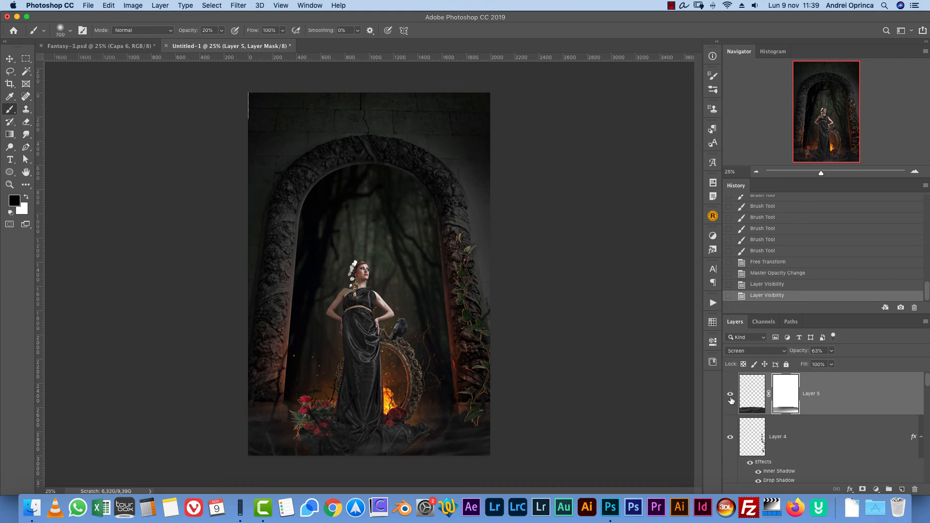
pyautogui.click(915, 170)
pyautogui.moveTo(842, 109); pyautogui.dragTo(822, 152)
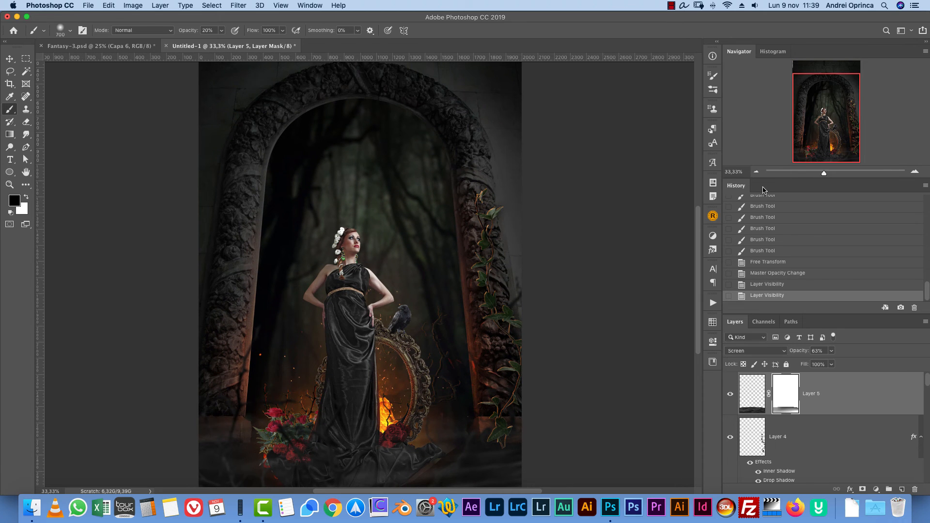
# - Open burning-dark-fire-110867.jpg and copy a freehand lasso selection of the sparks in the photo's upper-left area
pyautogui.press('super+o')
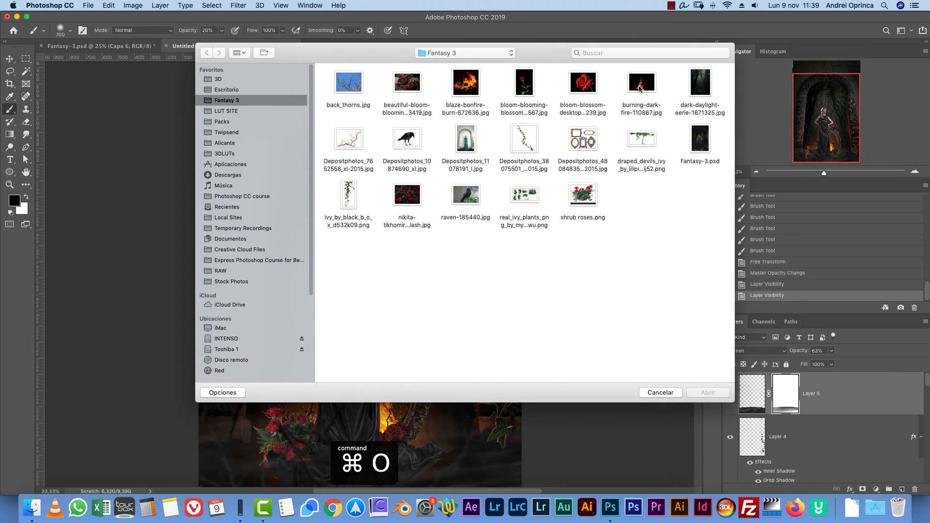
pyautogui.click(638, 90)
pyautogui.click(708, 392)
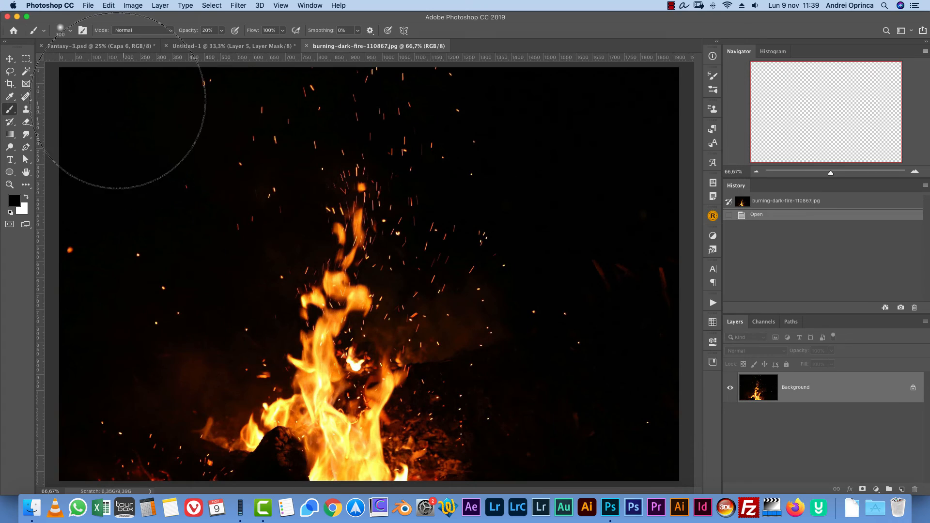
pyautogui.click(10, 71)
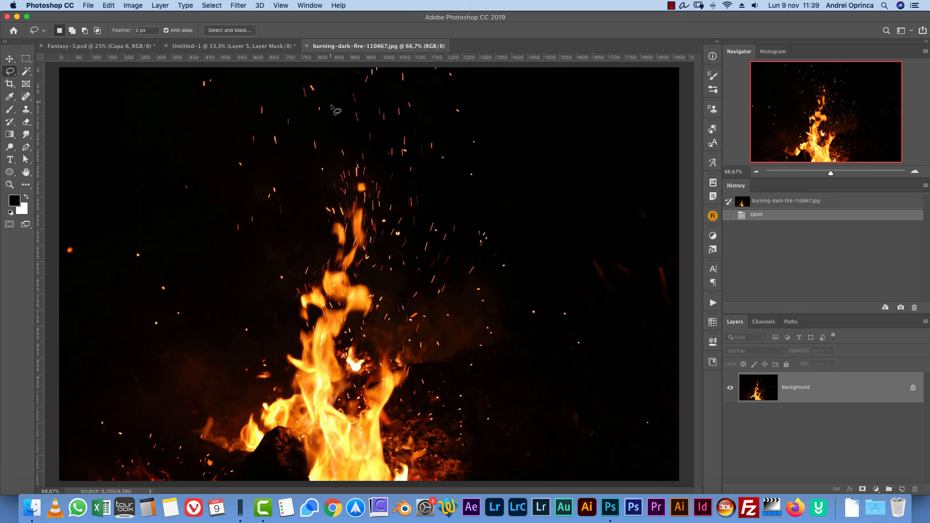
pyautogui.moveTo(173, 100)
pyautogui.mouseDown()
pyautogui.moveTo(328, 82)
pyautogui.moveTo(213, 65)
pyautogui.mouseUp()
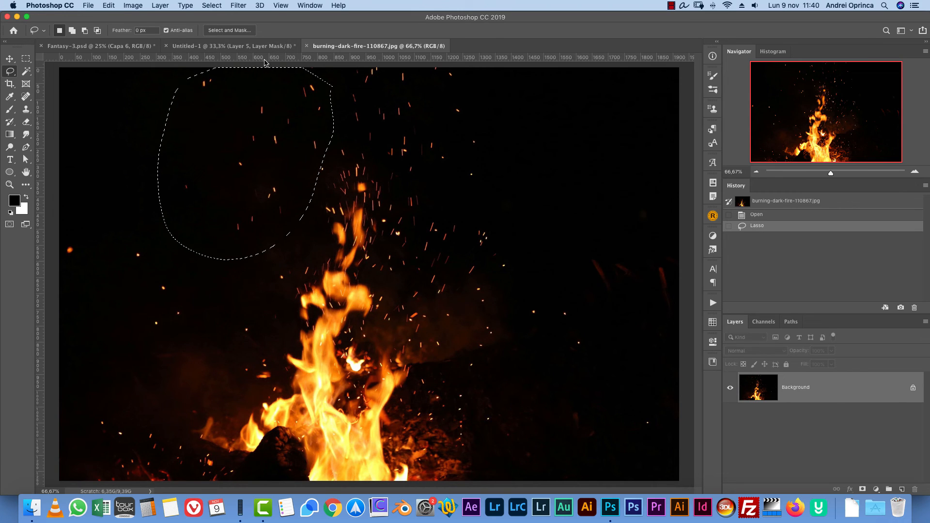
pyautogui.press('super+c')
# - In the Untitled-1 composite, add a new layer inside a group named embers and make that layer active
pyautogui.click(231, 46)
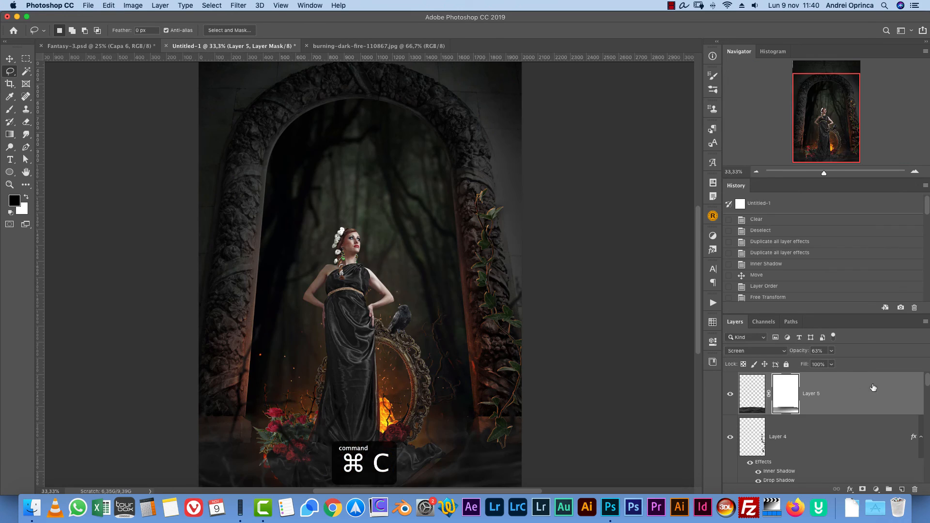
pyautogui.click(902, 489)
pyautogui.press('super+g')
pyautogui.doubleClick(766, 379)
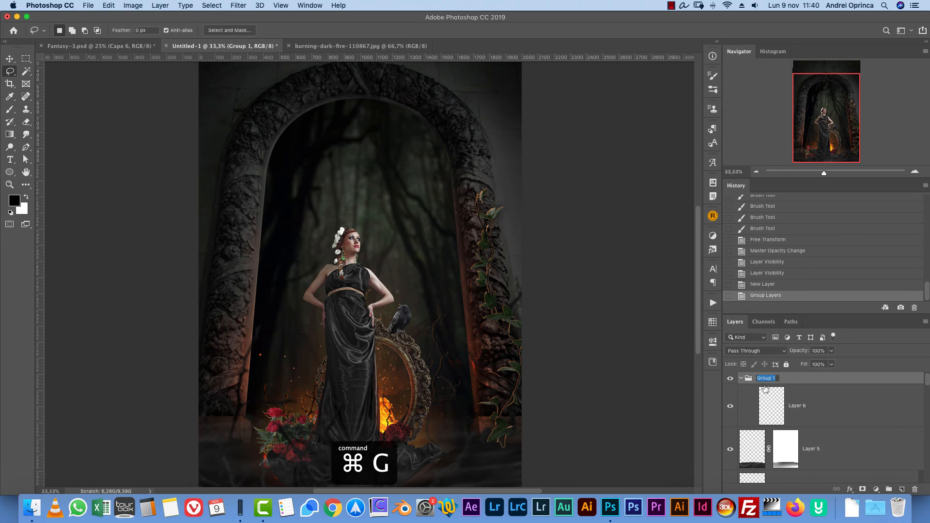
pyautogui.write('embers')
pyautogui.press('Return')
pyautogui.click(823, 428)
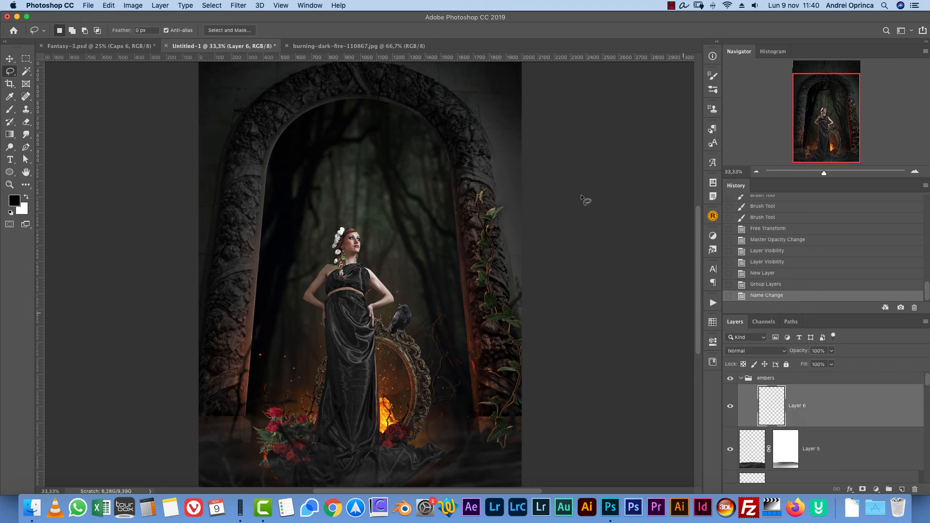
# - Paste the sparks into the embers group in Screen mode, then enlarge, rotate and position them around the model and mirror
pyautogui.press('cmd+v')
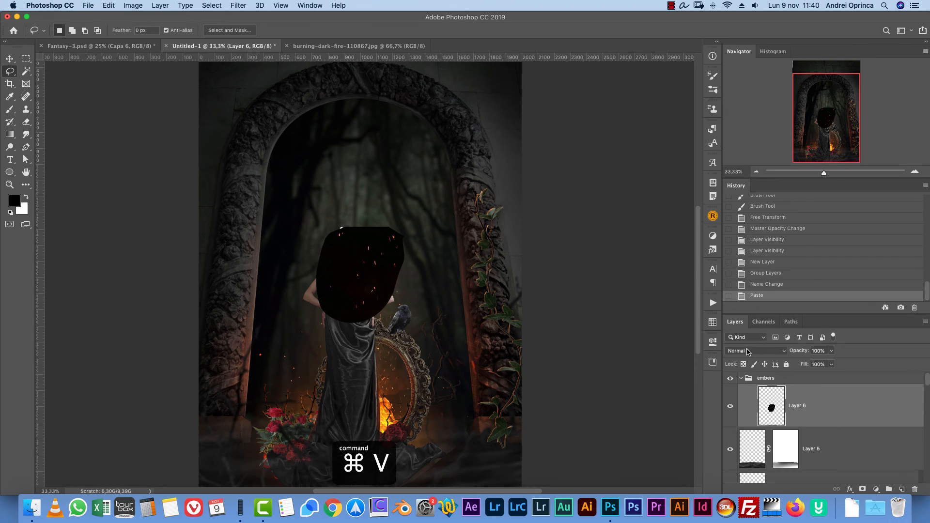
pyautogui.click(747, 351)
pyautogui.click(743, 422)
pyautogui.press('super+t')
pyautogui.moveTo(415, 228); pyautogui.dragTo(621, 97)
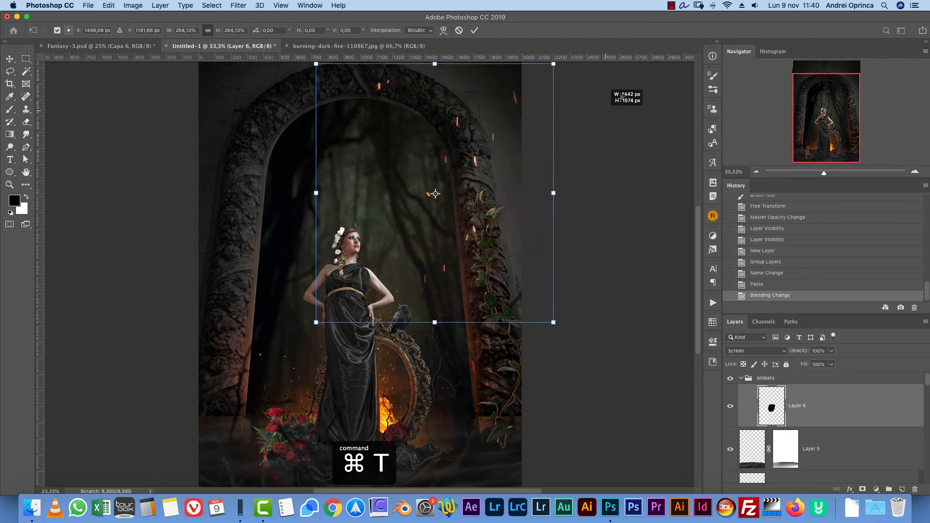
pyautogui.moveTo(439, 188); pyautogui.dragTo(427, 330)
pyautogui.moveTo(537, 191); pyautogui.dragTo(501, 170)
pyautogui.moveTo(499, 292); pyautogui.dragTo(454, 300)
pyautogui.press('Return')
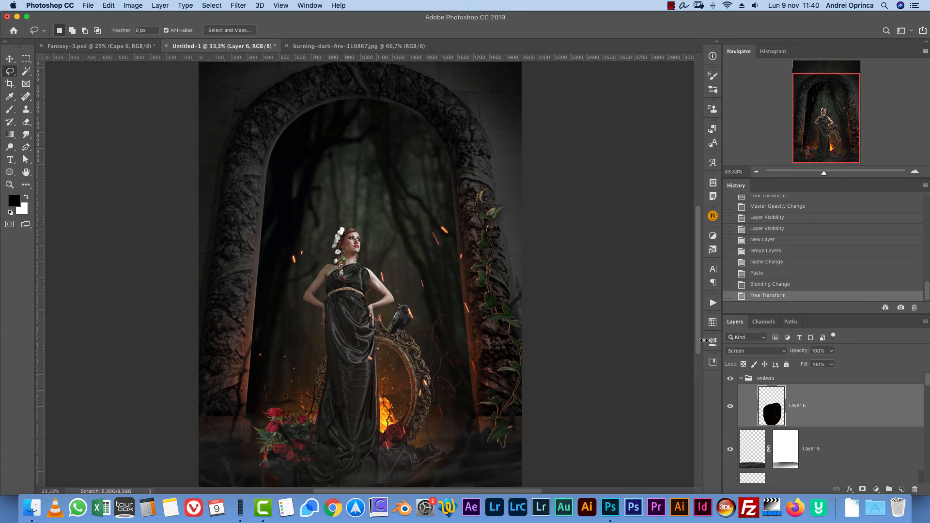
# - Clean up the dark background of the sparks layer with Levels, setting the black input level to 18
pyautogui.press('i')
pyautogui.press('super+l')
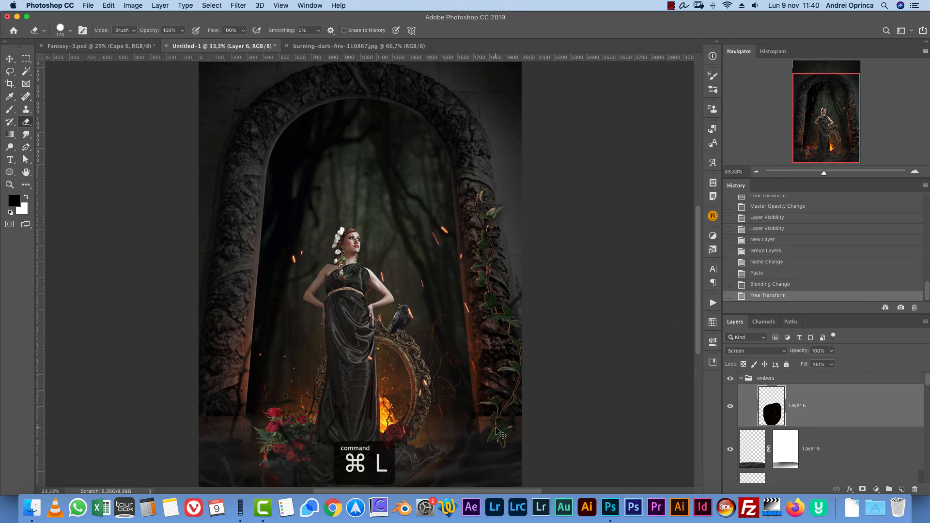
pyautogui.moveTo(618, 265); pyautogui.dragTo(627, 265)
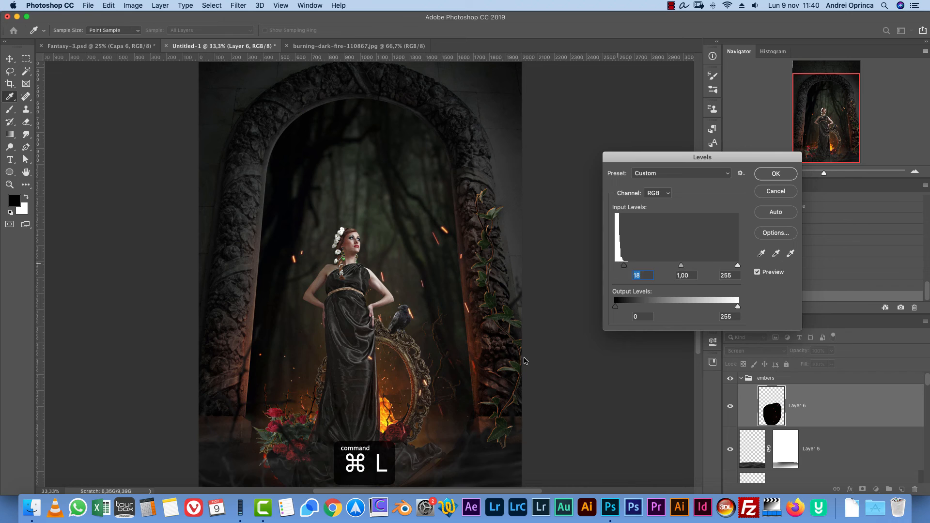
pyautogui.click(763, 177)
# - Soften the embers with a Gaussian Blur of 3-pixel radius
pyautogui.press('super+1')
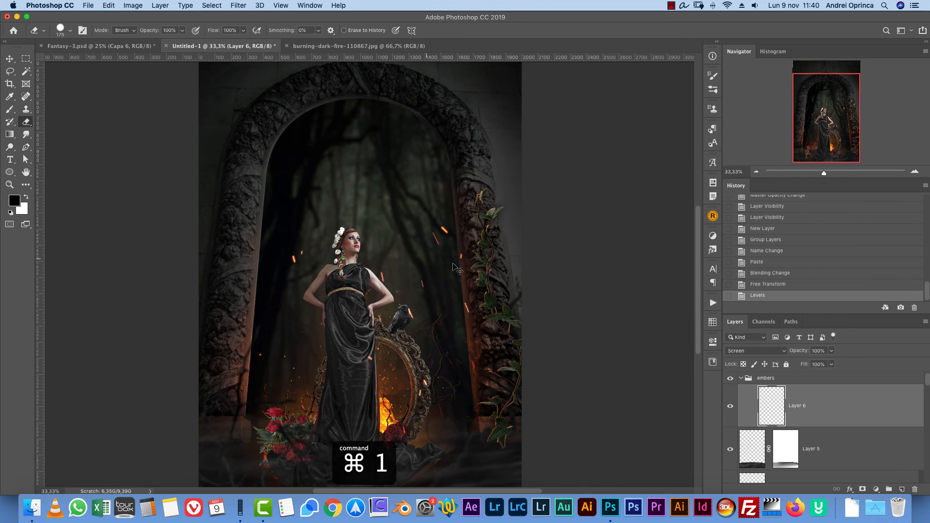
pyautogui.press('e')
pyautogui.moveTo(582, 213); pyautogui.dragTo(491, 257)
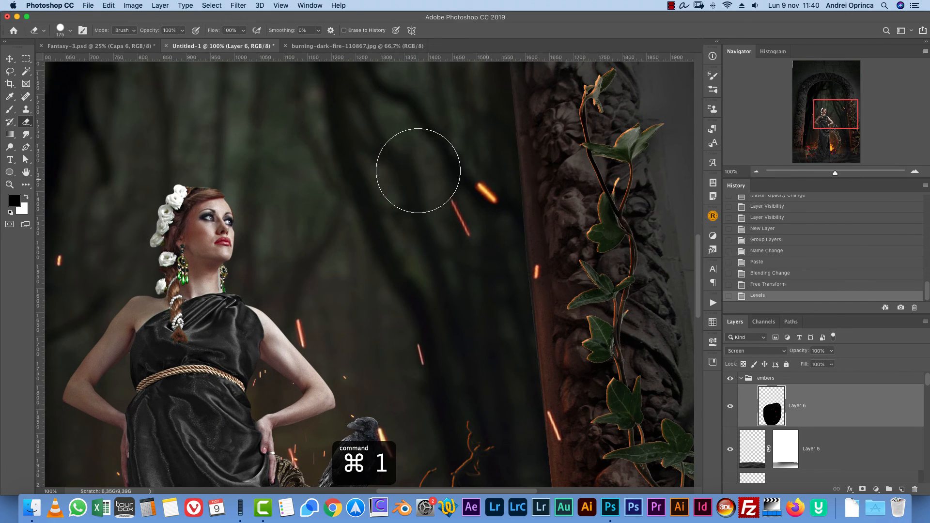
pyautogui.click(12, 58)
pyautogui.click(238, 5)
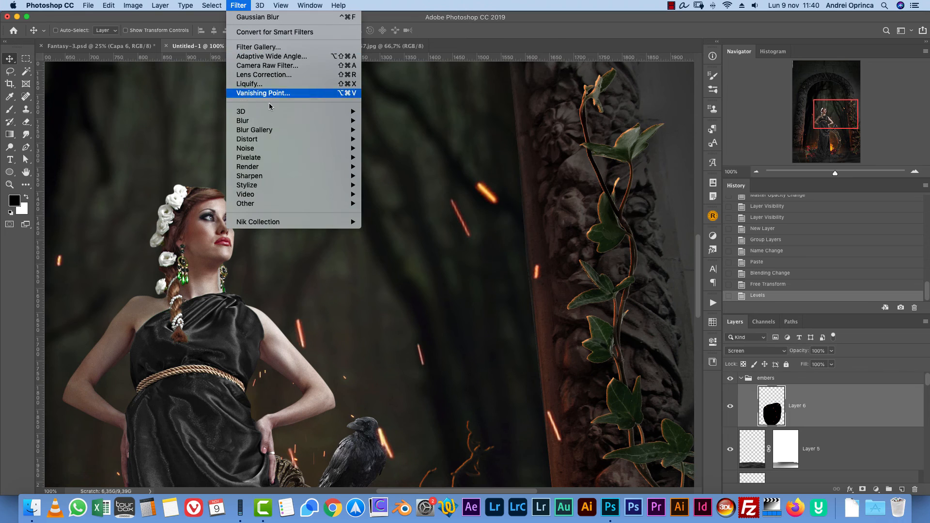
pyautogui.moveTo(331, 122)
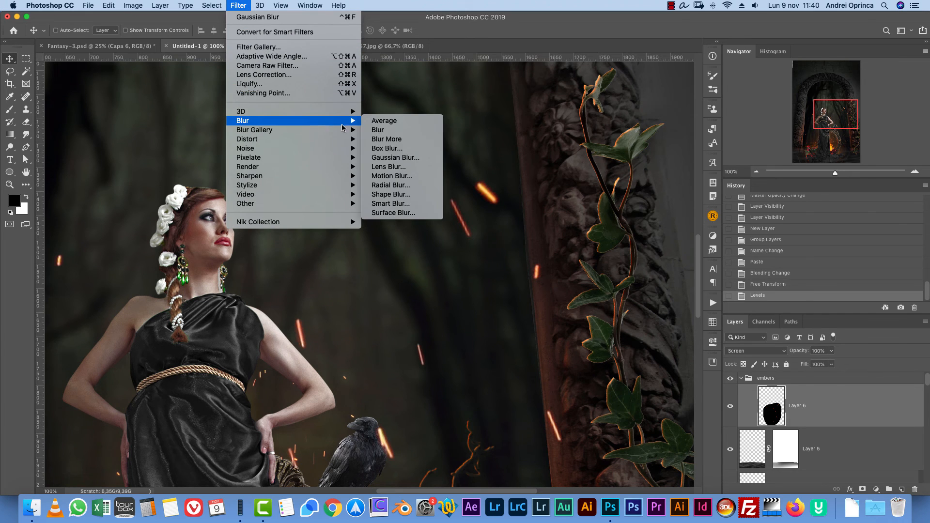
pyautogui.click(390, 158)
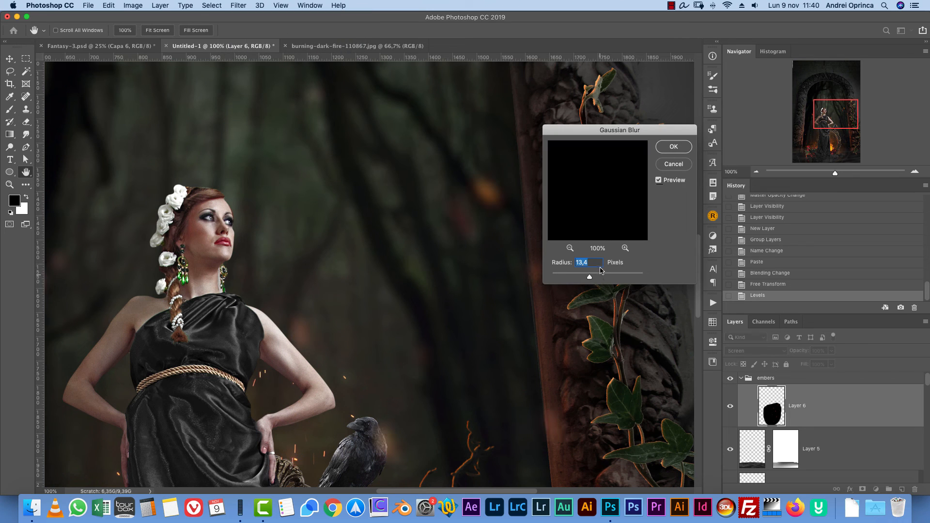
pyautogui.write('1')
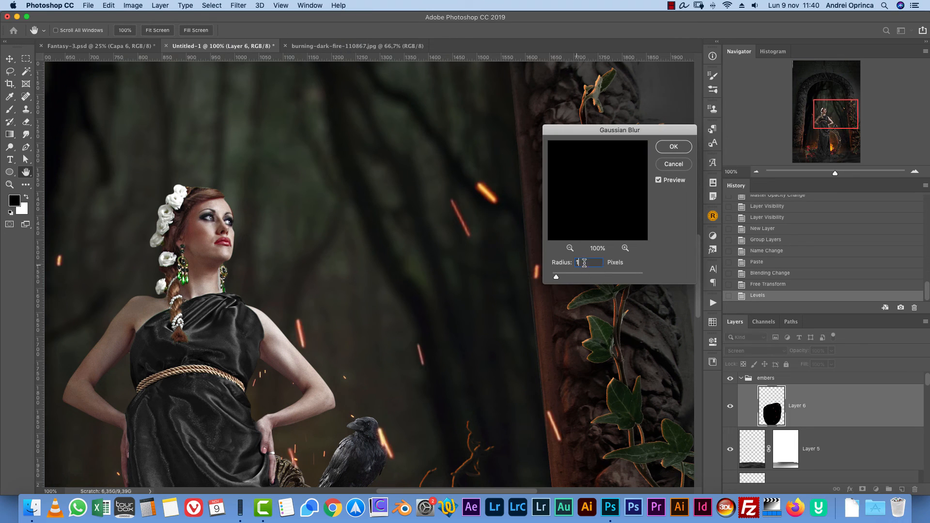
pyautogui.moveTo(562, 277); pyautogui.dragTo(564, 276)
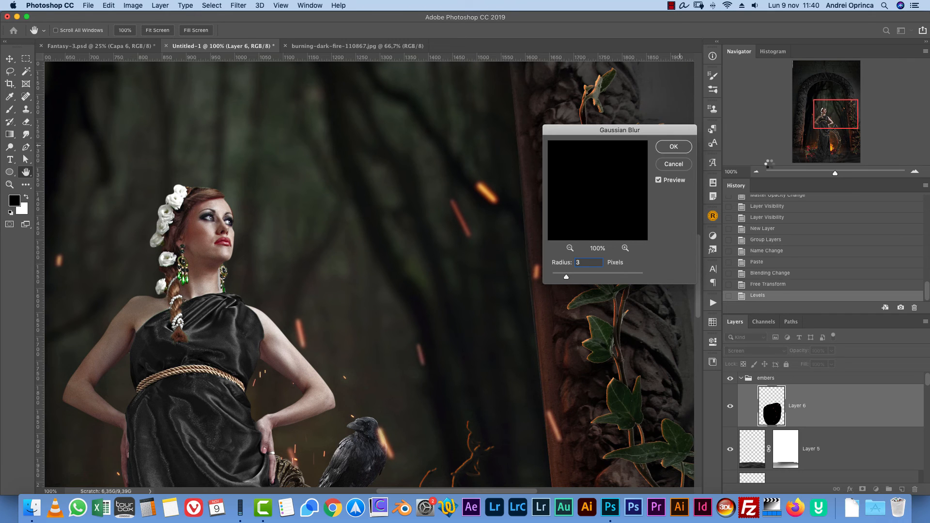
pyautogui.press('Return')
pyautogui.press('super+0')
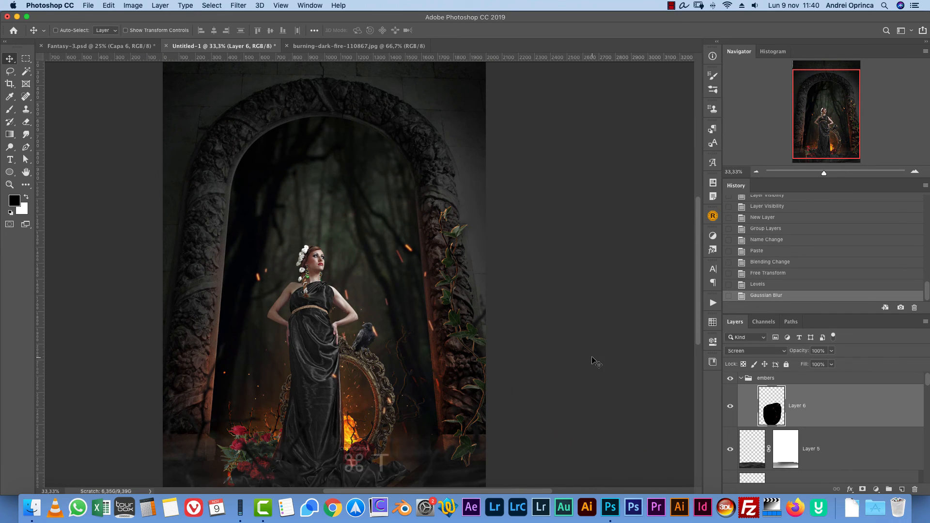
# - Scale down the blurred embers layer and move it up towards the ivy-covered column of the arch
pyautogui.press('super+t')
pyautogui.moveTo(453, 219); pyautogui.dragTo(394, 295)
pyautogui.moveTo(355, 368); pyautogui.dragTo(439, 255)
pyautogui.press('Return')
# - In burning-dark-fire-110867.jpg, replace the selection with a freehand one around the isolated sparks far left of the flames and copy them
pyautogui.click(389, 47)
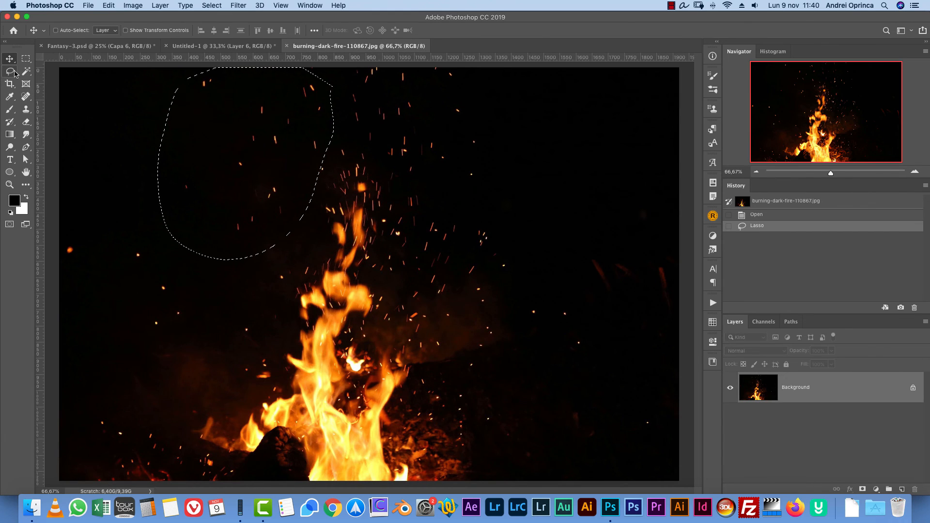
pyautogui.click(19, 73)
pyautogui.press('super+d')
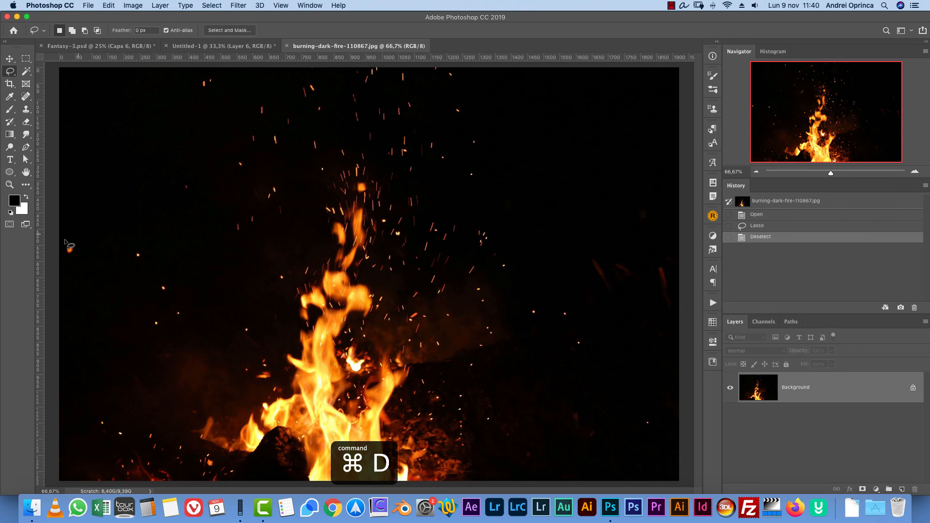
pyautogui.moveTo(68, 244); pyautogui.dragTo(65, 252)
pyautogui.press('super+c')
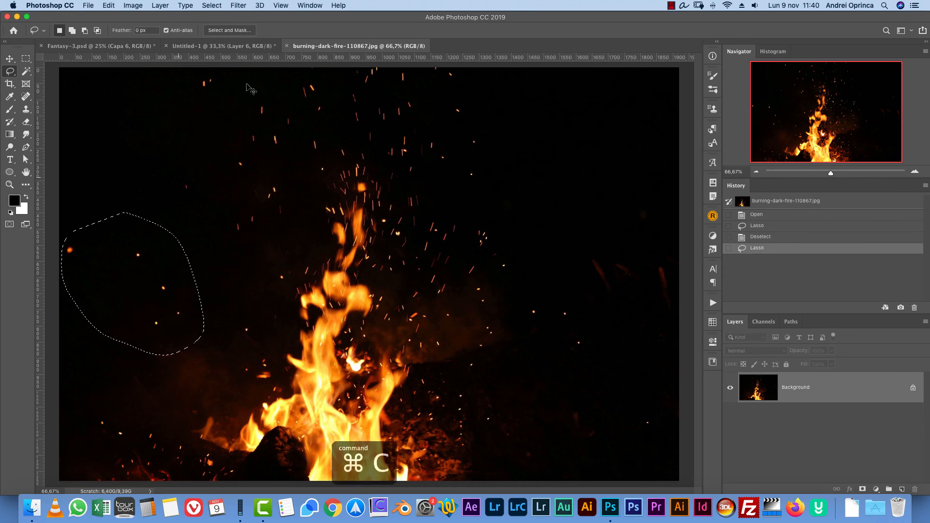
# - Paste the copied sparks into the embers group of Untitled-1 and set the layer's blend mode to Screen
pyautogui.click(223, 45)
pyautogui.press('super+v')
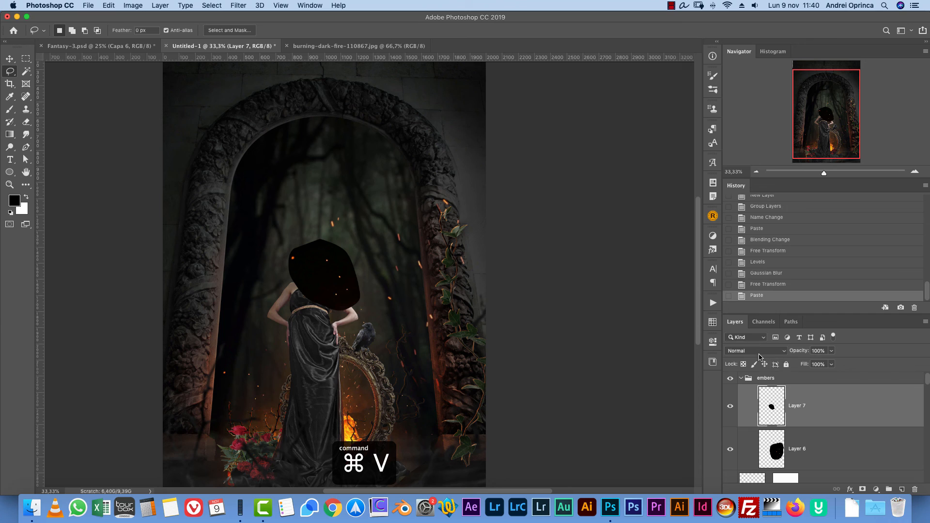
pyautogui.click(758, 356)
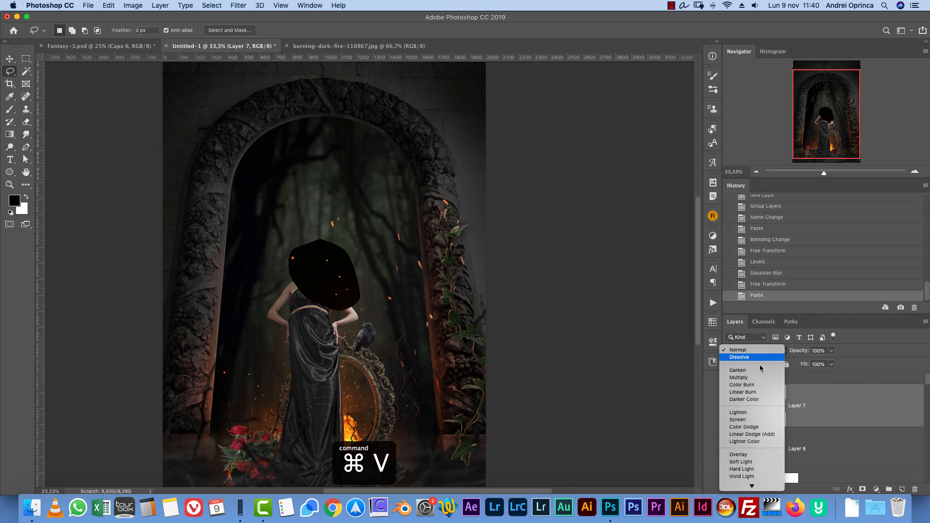
pyautogui.click(745, 420)
# - Move the pasted sparks down to the left of the model's dress and clean up their dark background with Levels
pyautogui.press('v')
pyautogui.moveTo(358, 290); pyautogui.dragTo(282, 357)
pyautogui.press('super+l')
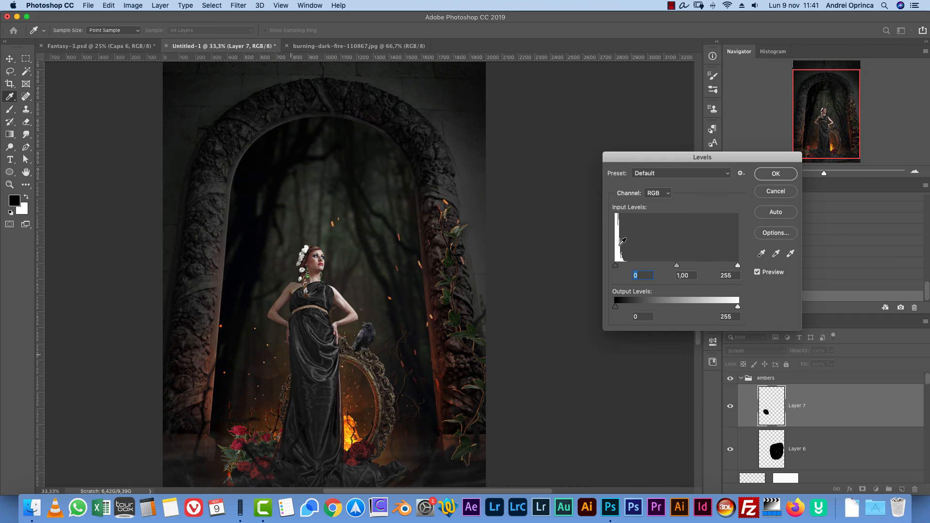
pyautogui.click(789, 173)
# - In burning-dark-fire-110867.jpg, lasso the scattered sparks to the right of the flames and copy them
pyautogui.click(364, 45)
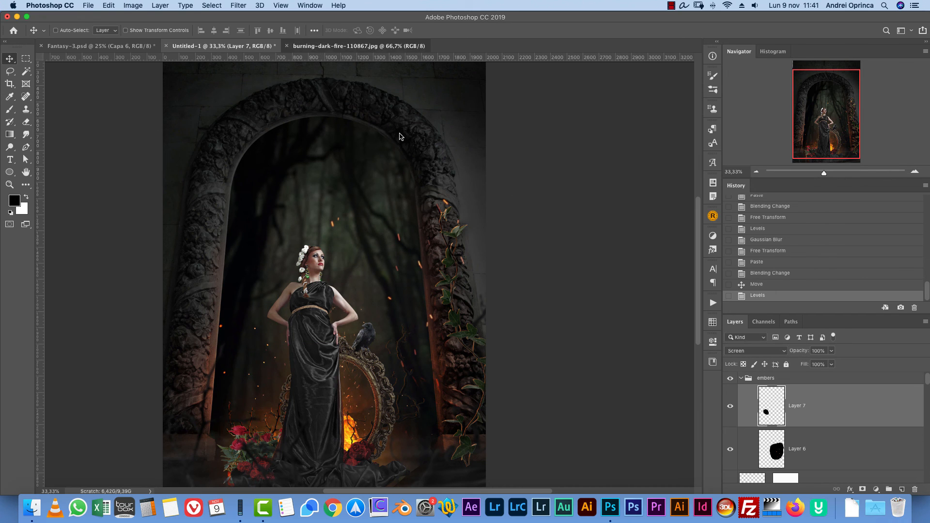
pyautogui.press('l')
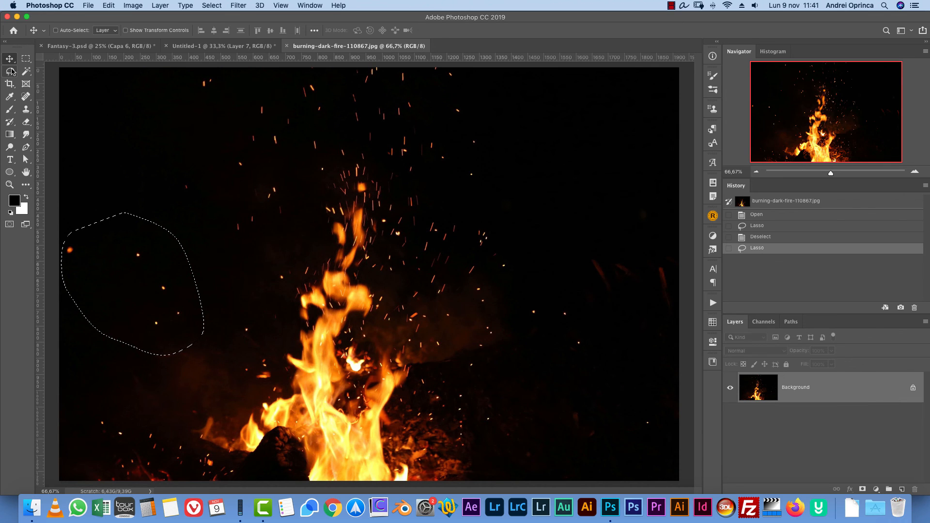
pyautogui.moveTo(477, 209)
pyautogui.mouseDown()
pyautogui.moveTo(464, 230)
pyautogui.moveTo(473, 330)
pyautogui.moveTo(536, 358)
pyautogui.moveTo(568, 314)
pyautogui.moveTo(526, 218)
pyautogui.mouseUp()
pyautogui.press('super+c')
# - Paste this second cluster of sparks into the embers group of Untitled-1 in Screen mode
pyautogui.click(239, 46)
pyautogui.press('super+v')
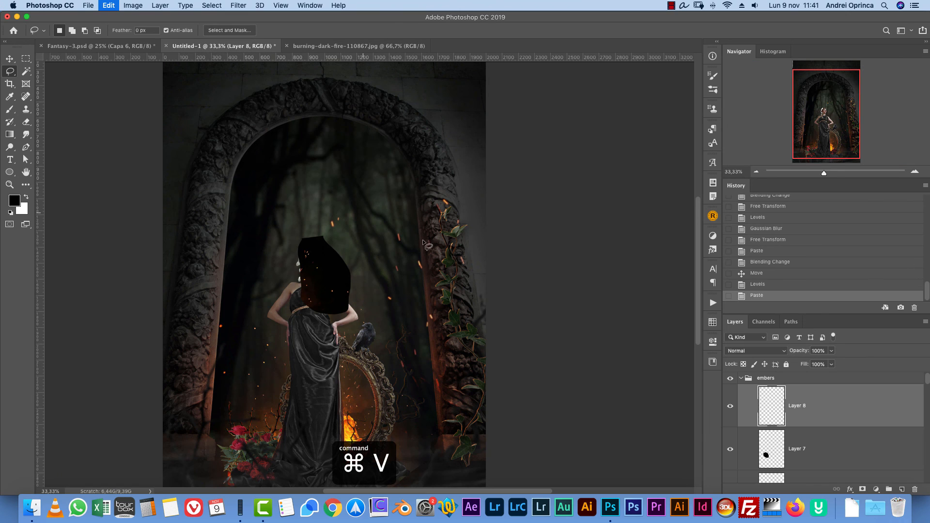
pyautogui.click(748, 351)
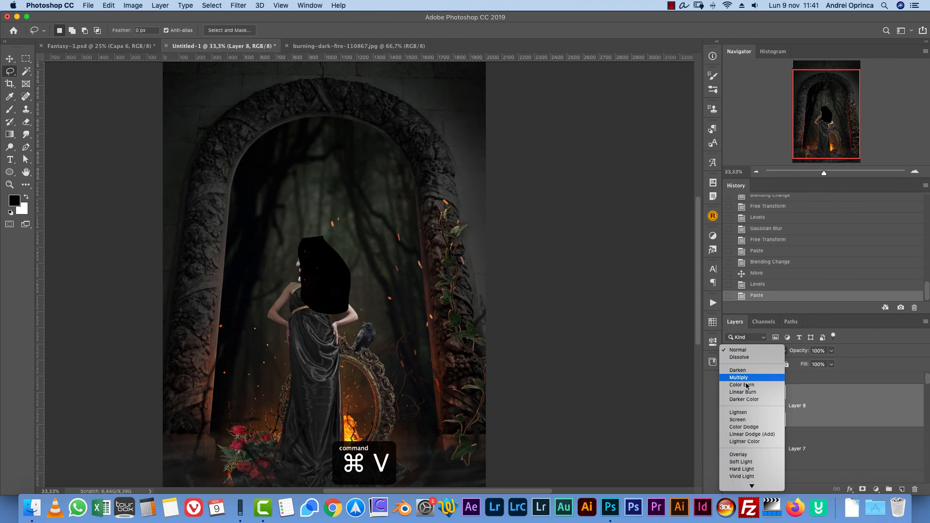
pyautogui.click(748, 419)
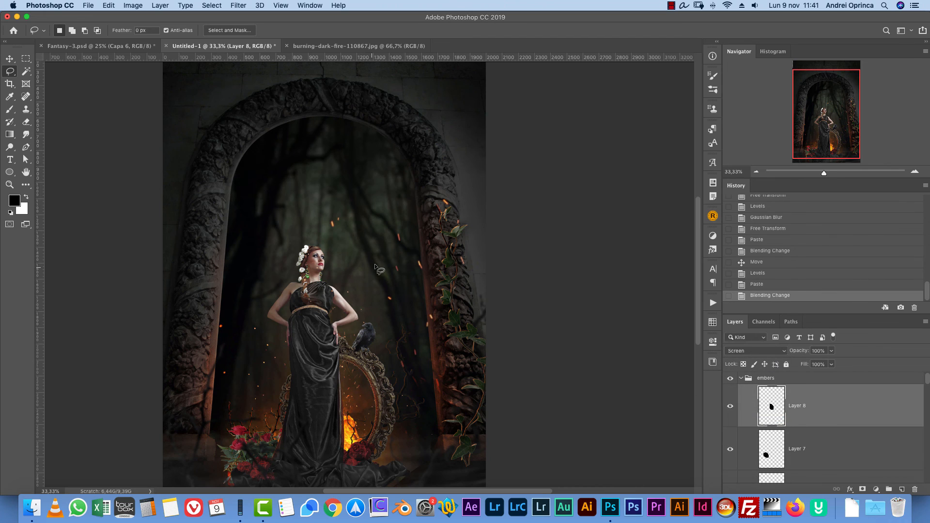
# - Move the new sparks down beside the model's dress and mirror, and set their black input level to 18 with Levels
pyautogui.press('v')
pyautogui.moveTo(353, 263); pyautogui.dragTo(383, 387)
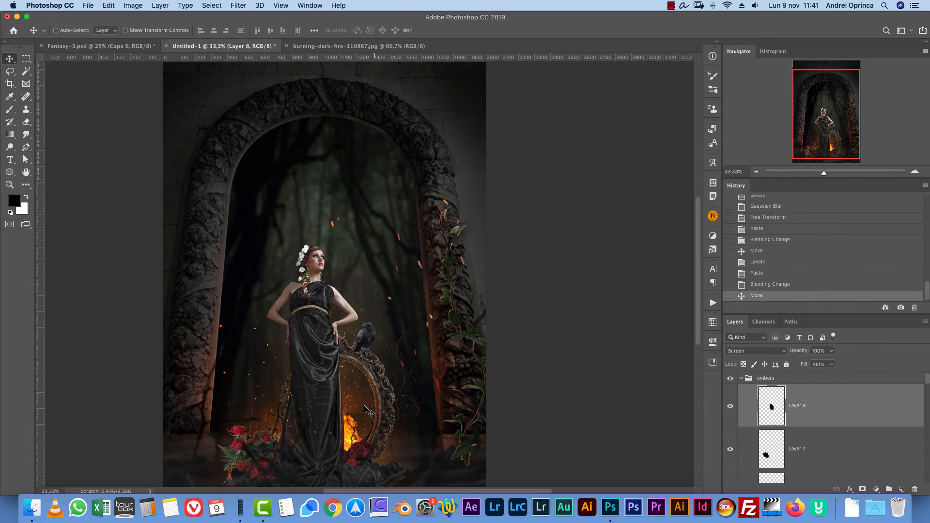
pyautogui.press('super+l')
pyautogui.moveTo(616, 268); pyautogui.dragTo(624, 268)
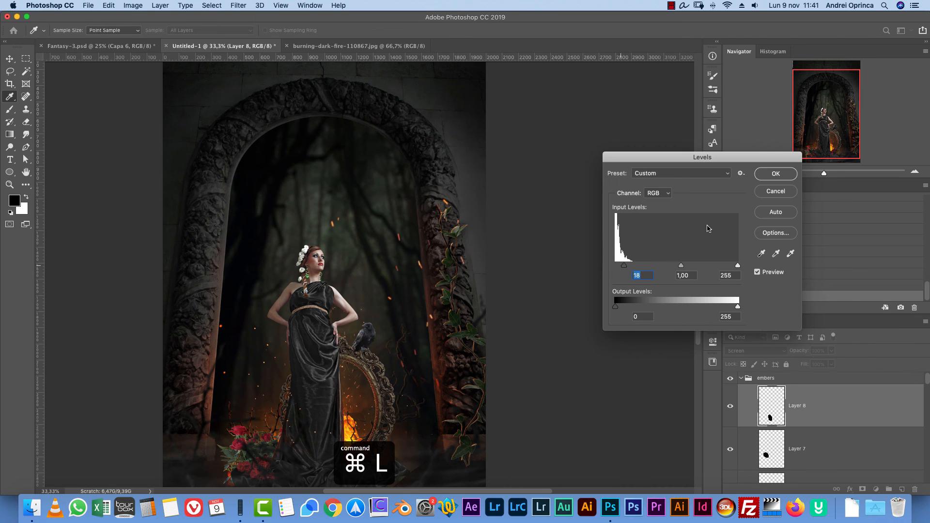
pyautogui.click(775, 174)
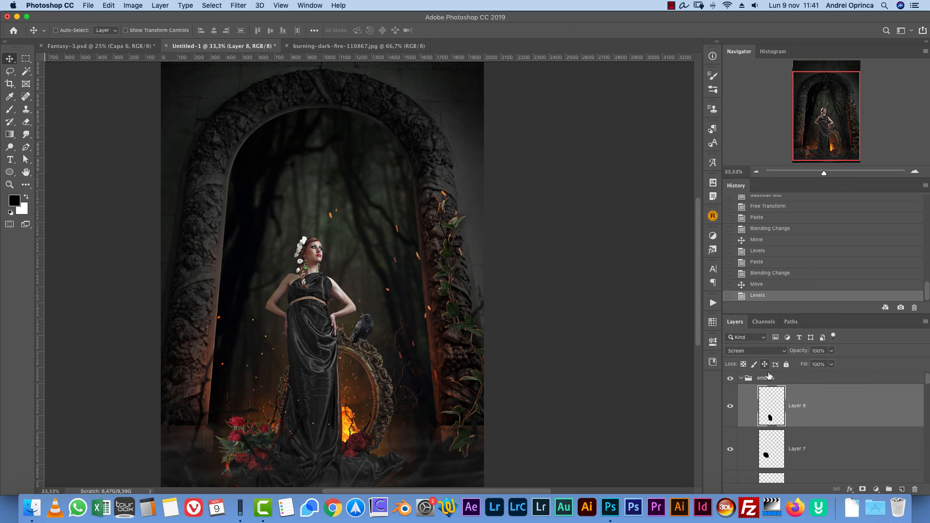
# - Collapse the embers group and examine the embers around the model, raven and arch up close
pyautogui.click(741, 378)
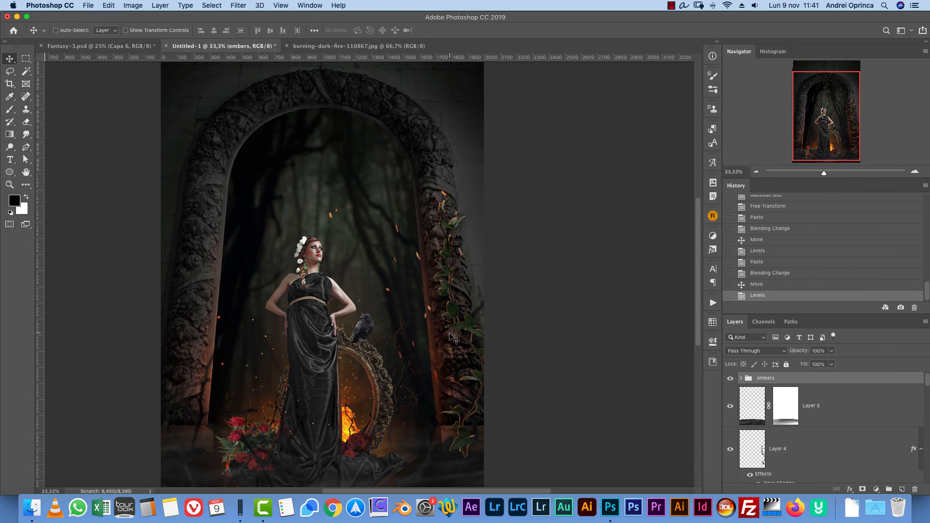
pyautogui.click(914, 172)
pyautogui.click(914, 172)
pyautogui.click(915, 172)
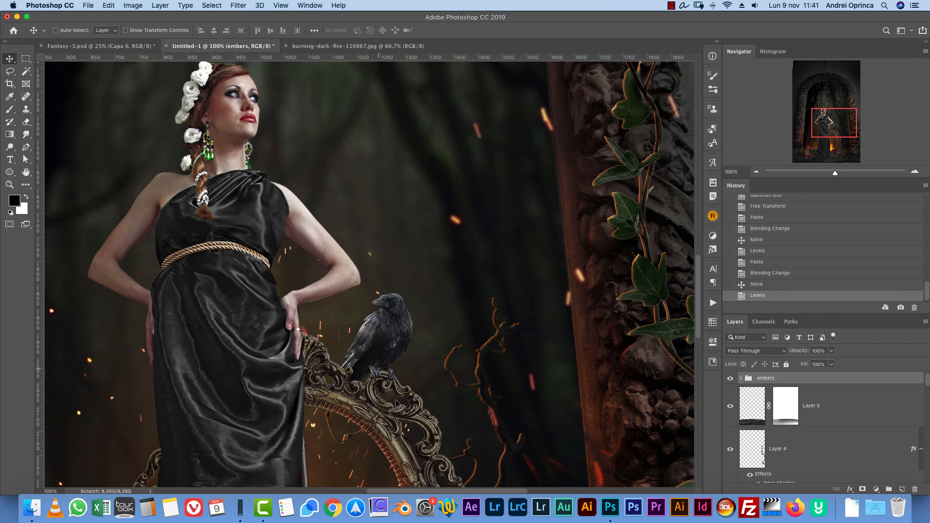
pyautogui.moveTo(430, 287); pyautogui.dragTo(478, 329)
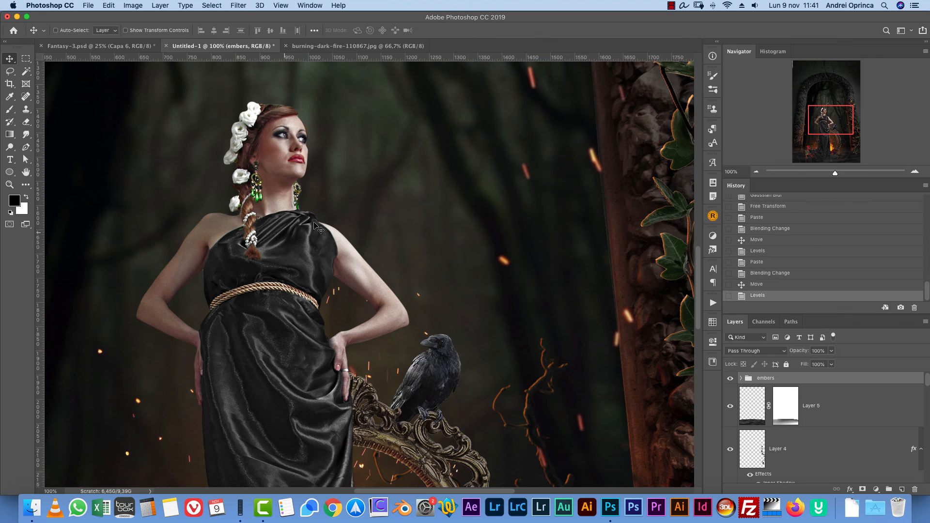
pyautogui.moveTo(372, 177); pyautogui.dragTo(367, 210)
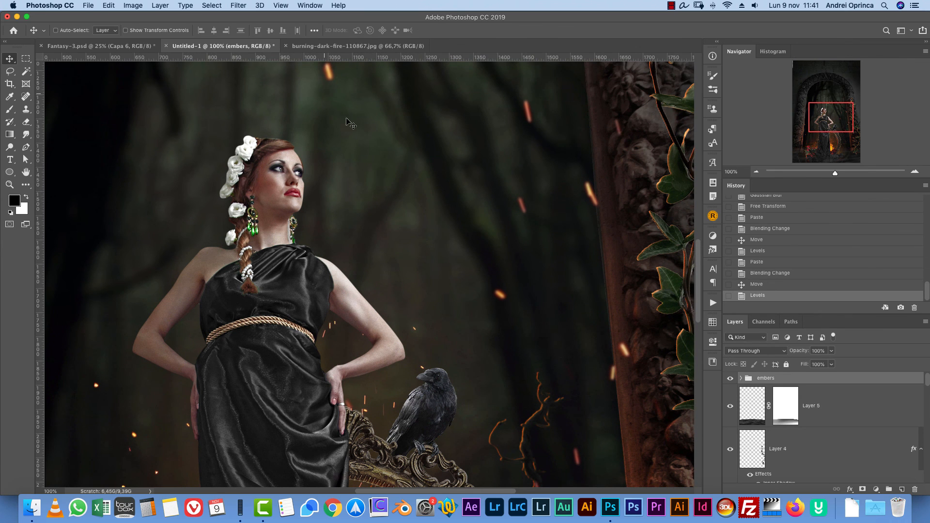
pyautogui.press('super+minus')
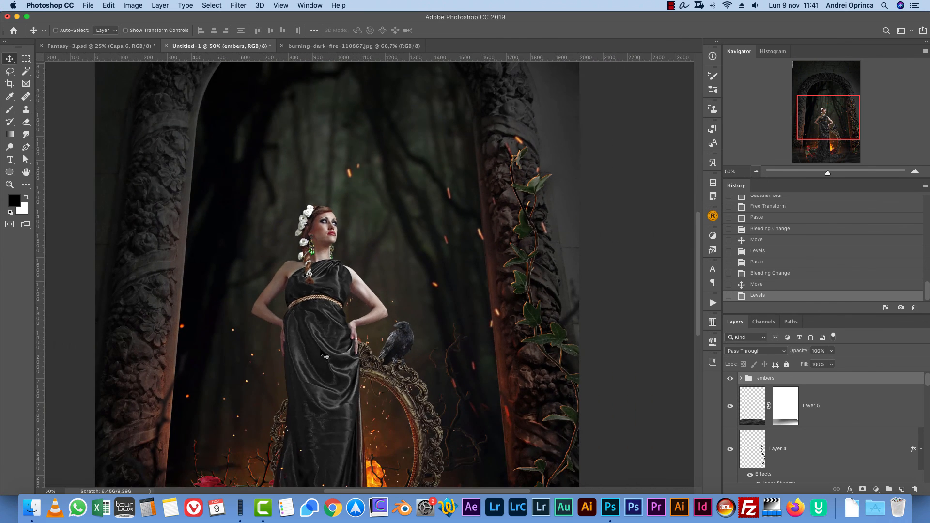
pyautogui.click(756, 172)
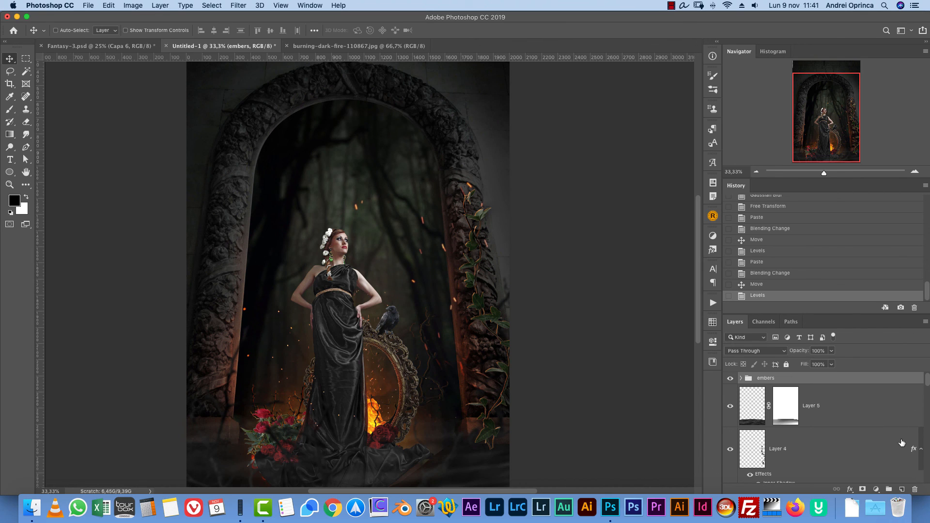
# - Stamp all visible layers onto a new layer above the embers group and convert it to a smart object
pyautogui.click(903, 488)
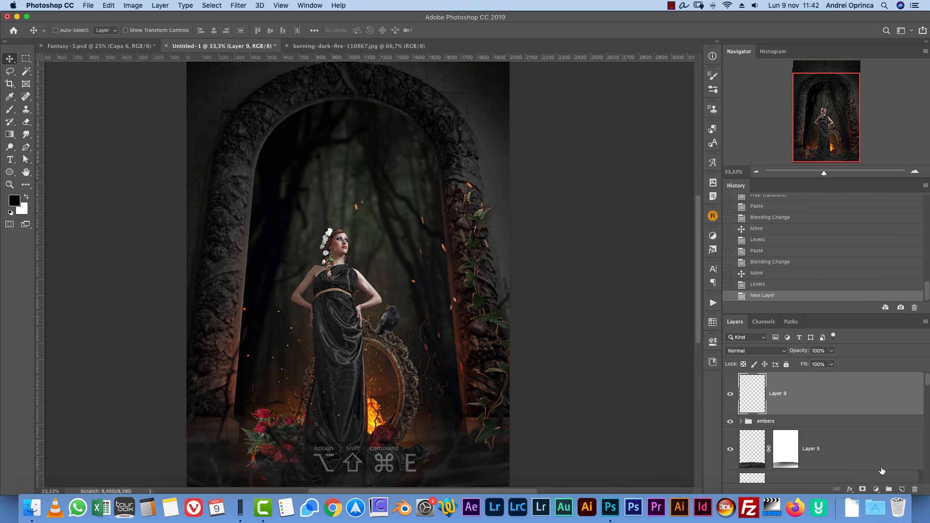
pyautogui.press('alt+shift+super+e')
pyautogui.rightClick(787, 395)
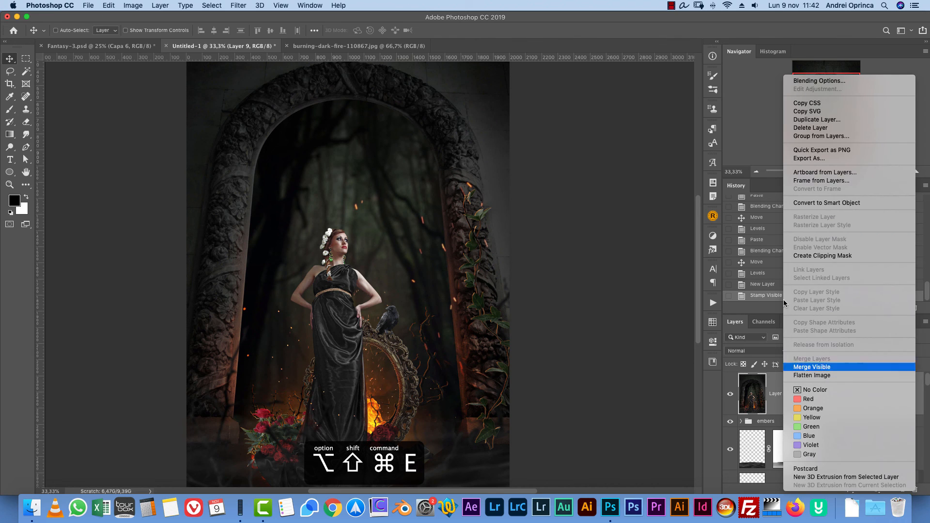
pyautogui.click(835, 204)
# - Start a Camera Raw Filter on the stamped layer and set Vibrance to +23 and Temperature to -13
pyautogui.click(231, 4)
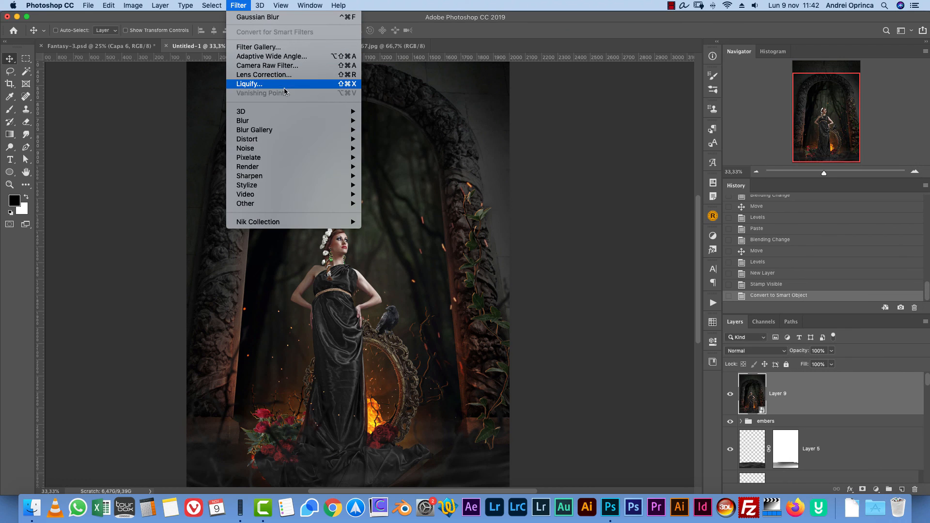
pyautogui.click(284, 65)
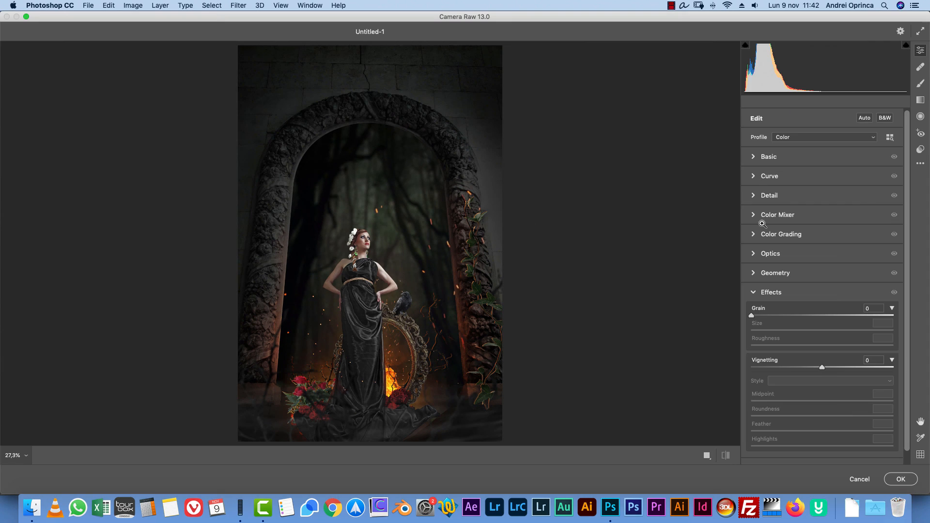
pyautogui.click(755, 157)
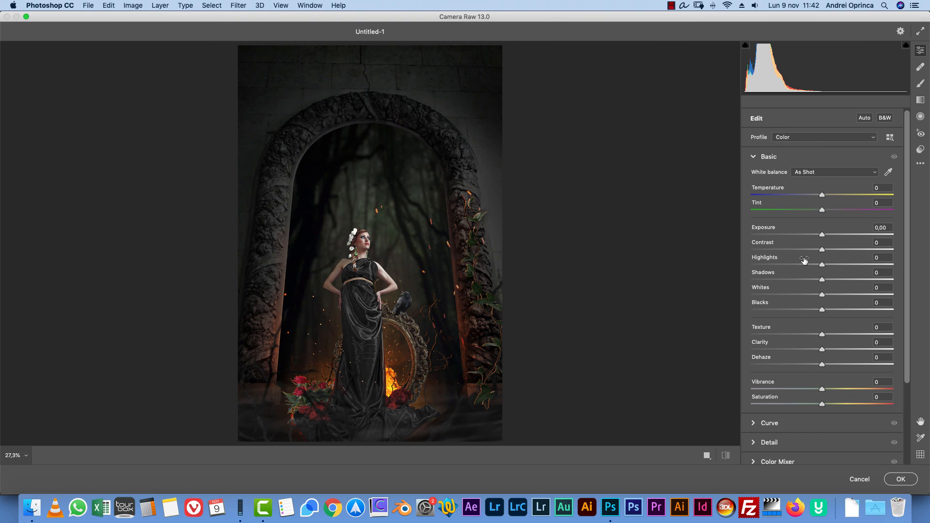
pyautogui.moveTo(824, 389); pyautogui.dragTo(838, 390)
pyautogui.moveTo(819, 196); pyautogui.dragTo(813, 196)
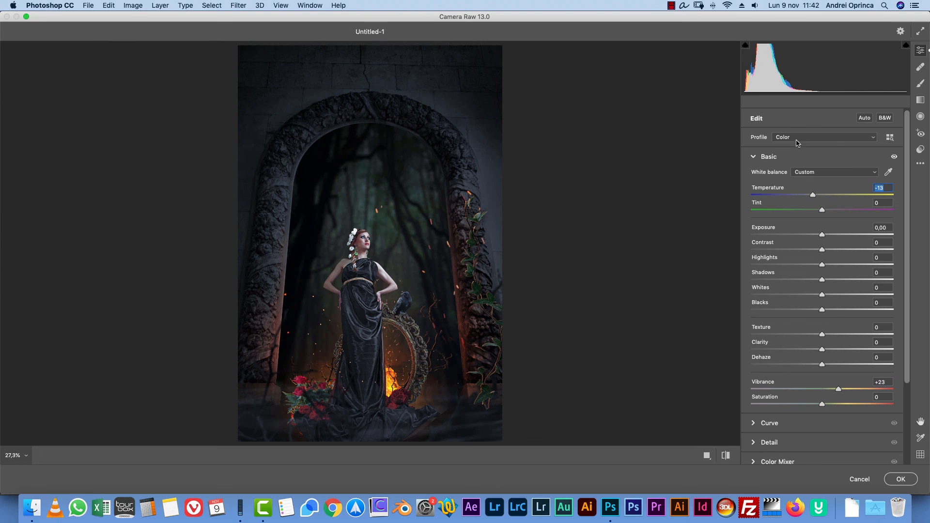
pyautogui.click(755, 156)
# - Add a Camera Raw vignette of -17 with Midpoint 0 and Feather 100
pyautogui.click(770, 292)
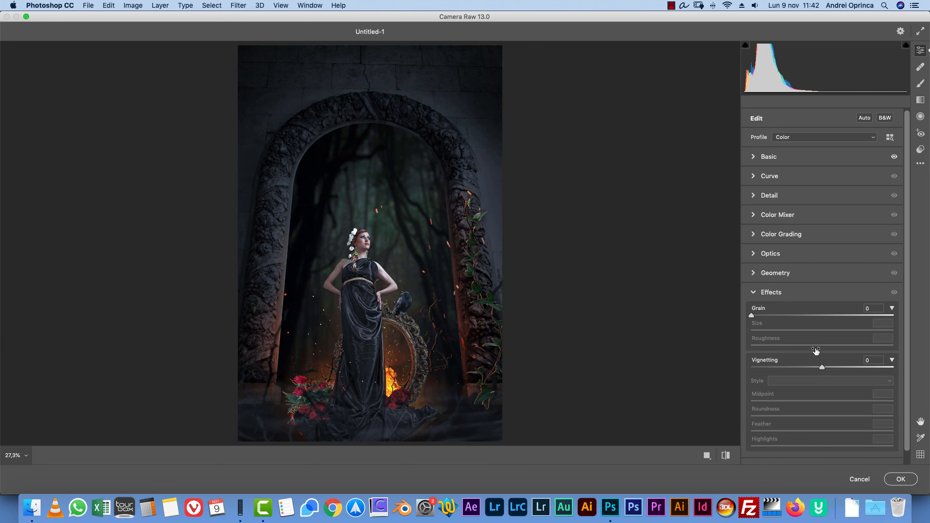
pyautogui.moveTo(820, 367); pyautogui.dragTo(799, 367)
pyautogui.moveTo(821, 401); pyautogui.dragTo(715, 406)
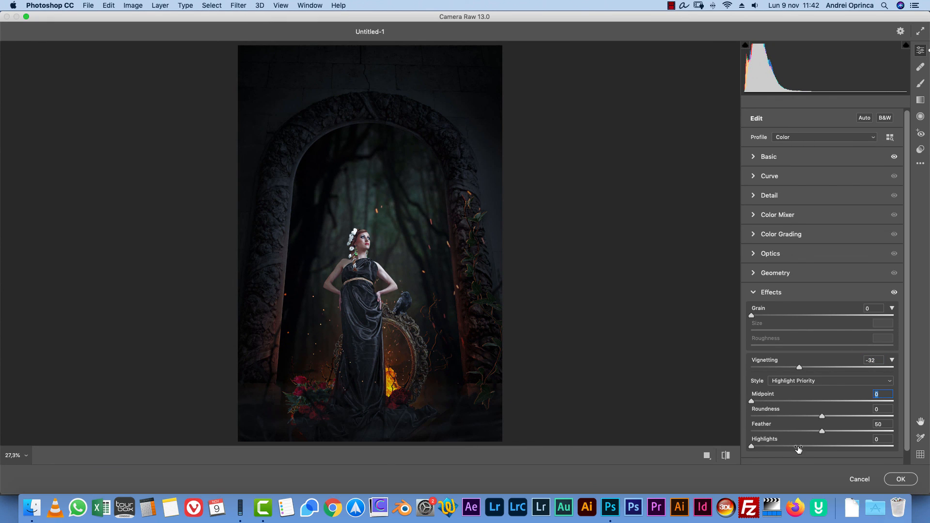
pyautogui.moveTo(822, 431); pyautogui.dragTo(892, 431)
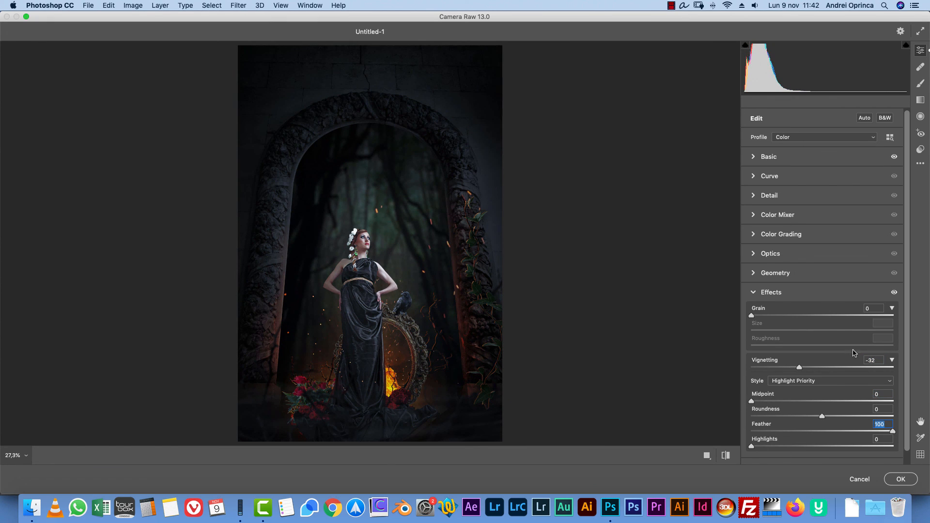
pyautogui.moveTo(801, 370)
pyautogui.mouseDown()
pyautogui.moveTo(819, 370)
pyautogui.moveTo(810, 371)
pyautogui.mouseUp()
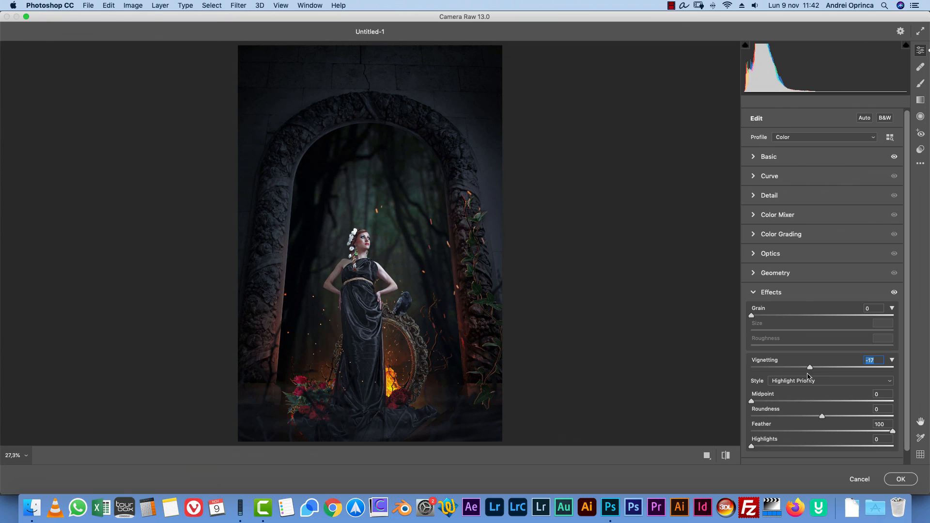
pyautogui.click(760, 296)
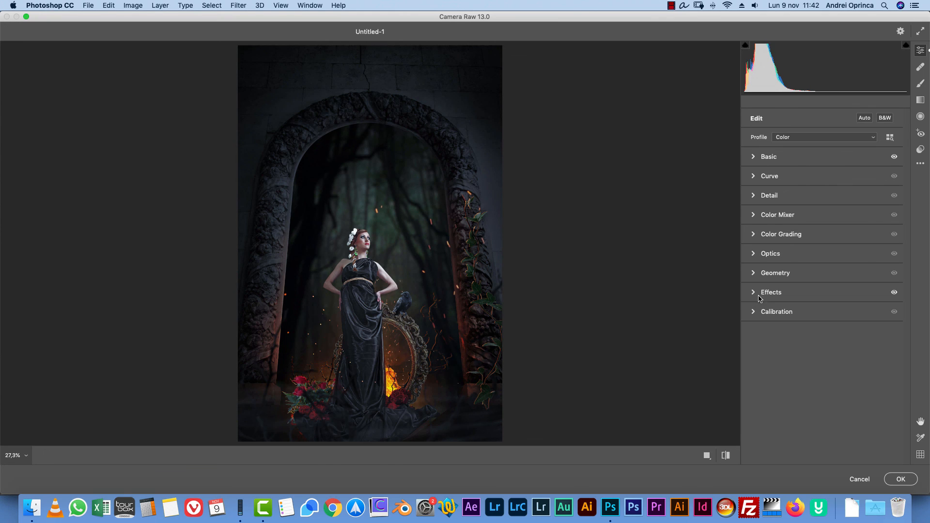
# - Color grade the midtones towards orange, the shadows towards blue and the highlights to yellow with hue 49 and saturation 42
pyautogui.click(755, 239)
pyautogui.scroll(-2, 902, 283)
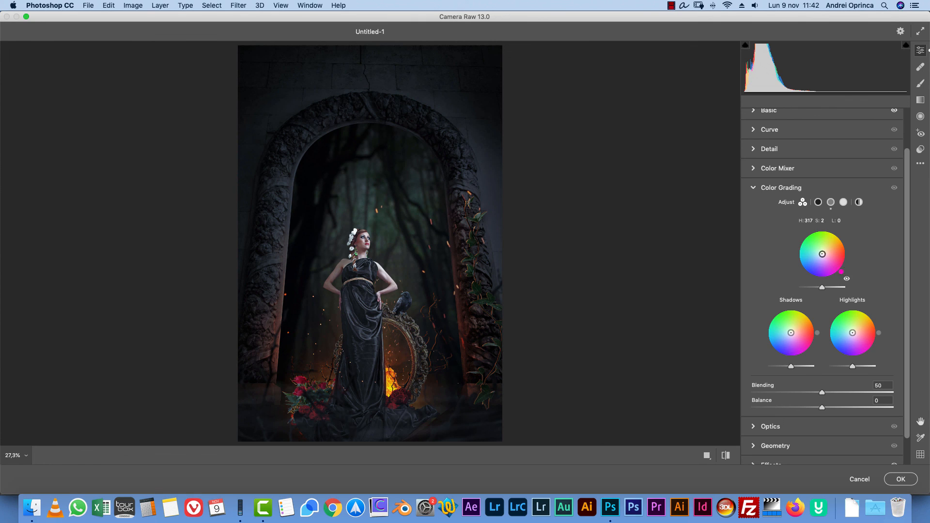
pyautogui.moveTo(822, 253)
pyautogui.mouseDown()
pyautogui.moveTo(835, 246)
pyautogui.moveTo(827, 249)
pyautogui.mouseUp()
pyautogui.moveTo(791, 332); pyautogui.dragTo(787, 334)
pyautogui.moveTo(855, 332); pyautogui.dragTo(857, 326)
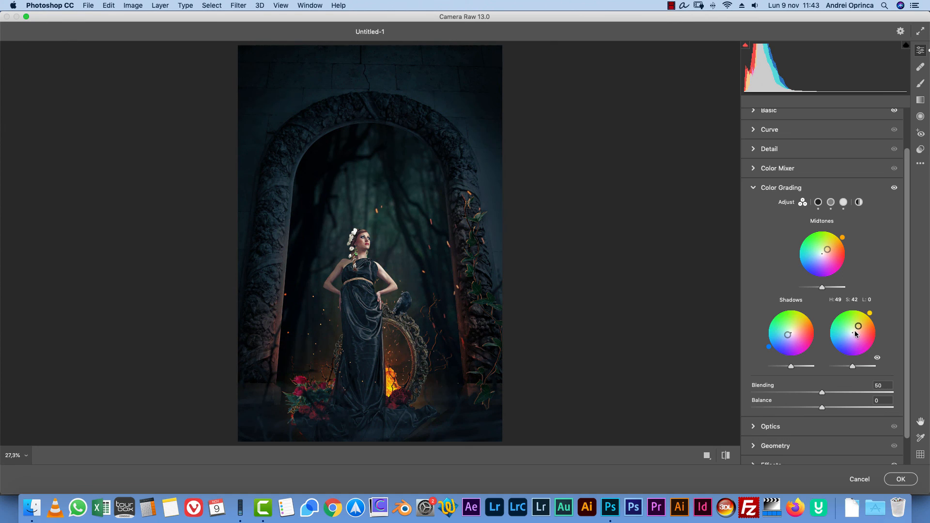
pyautogui.click(754, 188)
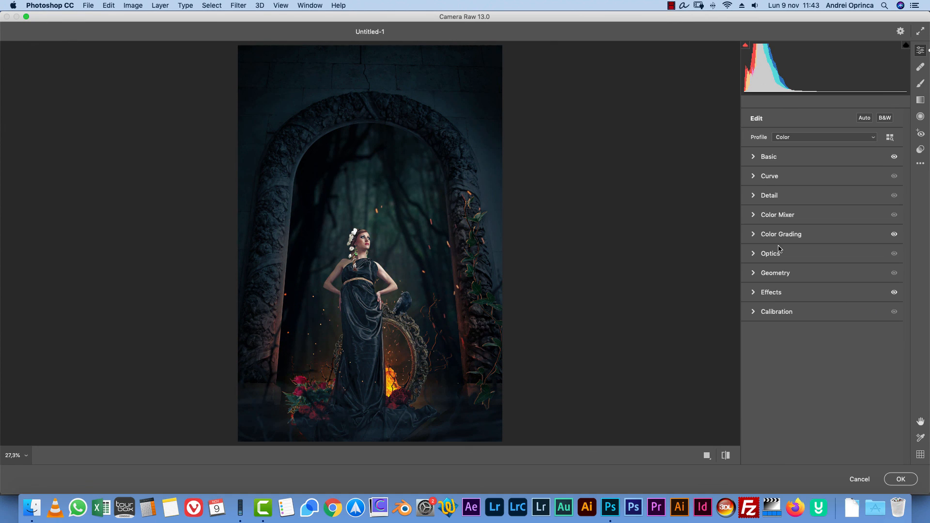
# - Calibrate the primaries by shifting the red hue towards magenta, and the green and blue hues towards teal
pyautogui.click(773, 313)
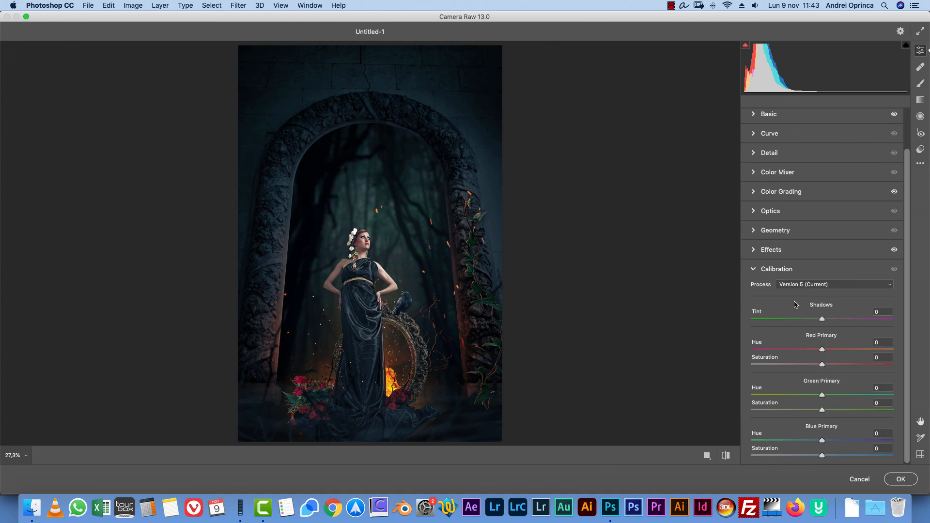
pyautogui.moveTo(822, 349)
pyautogui.mouseDown()
pyautogui.moveTo(782, 350)
pyautogui.moveTo(851, 354)
pyautogui.moveTo(787, 350)
pyautogui.moveTo(813, 350)
pyautogui.mouseUp()
pyautogui.moveTo(833, 398)
pyautogui.mouseDown()
pyautogui.moveTo(858, 398)
pyautogui.moveTo(813, 398)
pyautogui.moveTo(852, 396)
pyautogui.moveTo(840, 402)
pyautogui.mouseUp()
pyautogui.moveTo(822, 441); pyautogui.dragTo(793, 437)
# - Add an elliptical radial filter around the model and mirror, centred at her hips, with Feather 50
pyautogui.click(921, 117)
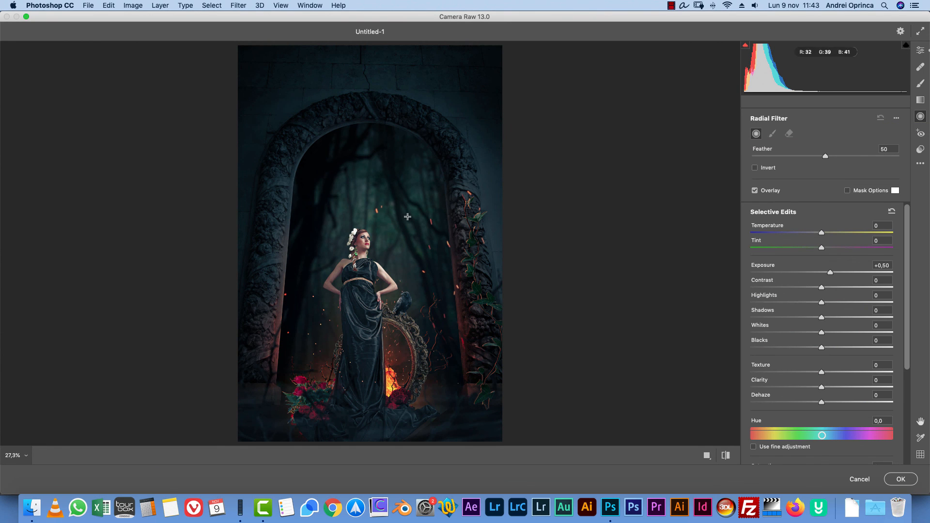
pyautogui.moveTo(364, 247); pyautogui.dragTo(425, 323)
pyautogui.moveTo(365, 248); pyautogui.dragTo(371, 306)
pyautogui.scroll(-5, 899, 241)
pyautogui.scroll(2, 897, 331)
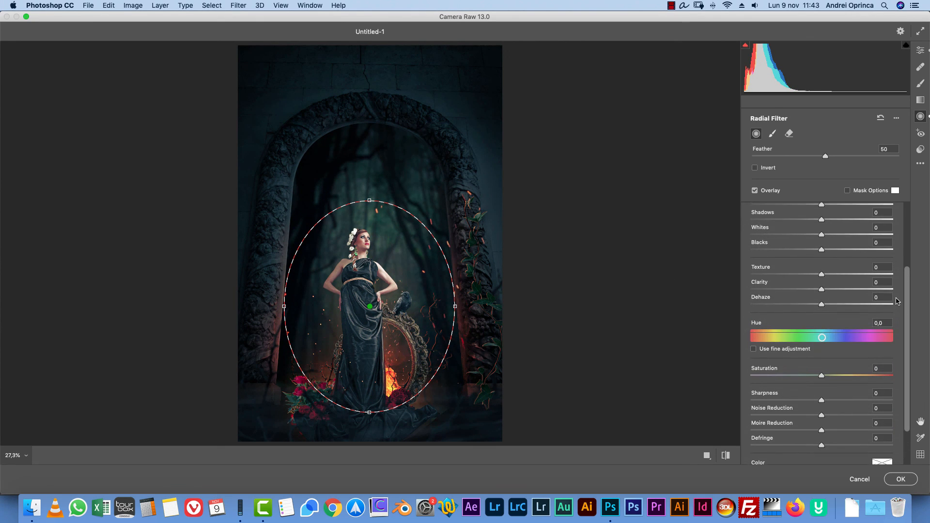
pyautogui.moveTo(821, 338)
pyautogui.mouseDown()
pyautogui.moveTo(802, 338)
pyautogui.moveTo(818, 338)
pyautogui.mouseUp()
pyautogui.doubleClick(879, 324)
pyautogui.write('0')
# - Set the radial filter's Temperature +16, Exposure -0.05, Contrast +5, Texture +26, Clarity +9 and Saturation +3, and apply the Camera Raw Filter
pyautogui.scroll(3, 903, 281)
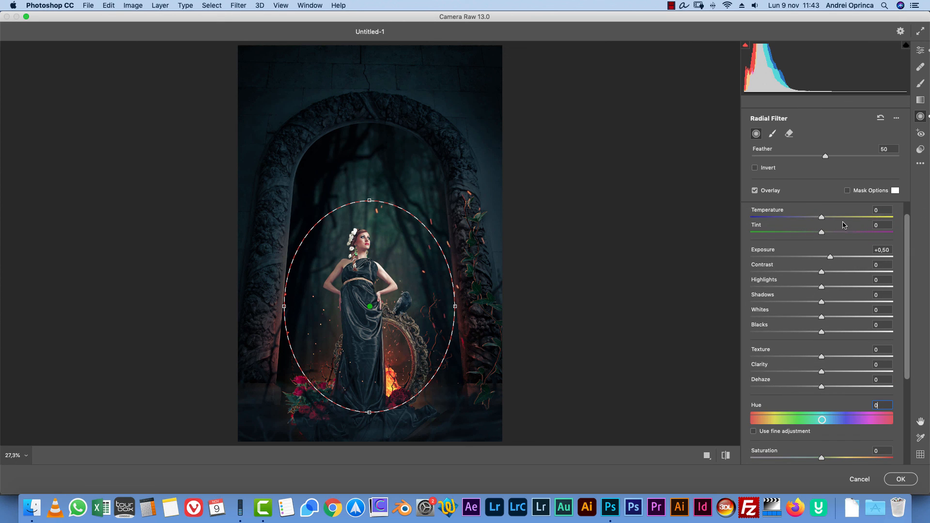
pyautogui.moveTo(832, 259); pyautogui.dragTo(820, 261)
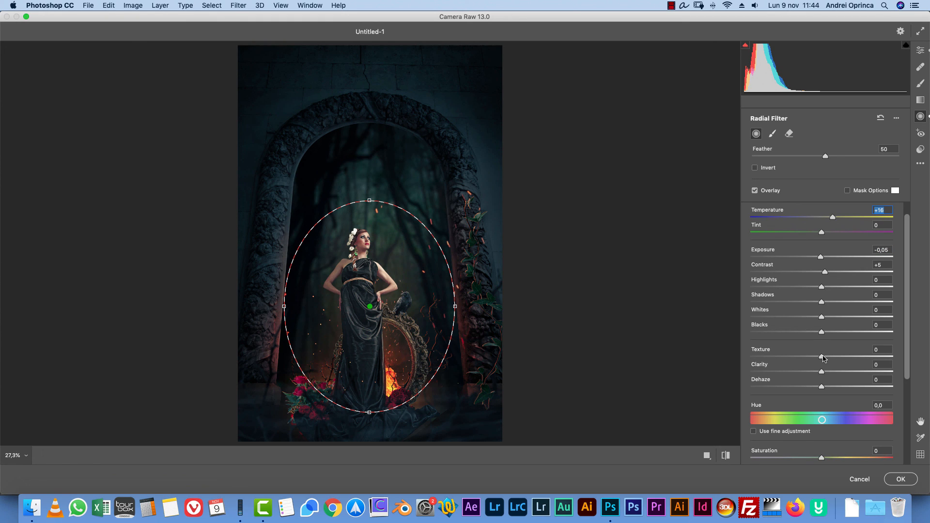
pyautogui.moveTo(823, 358); pyautogui.dragTo(825, 358)
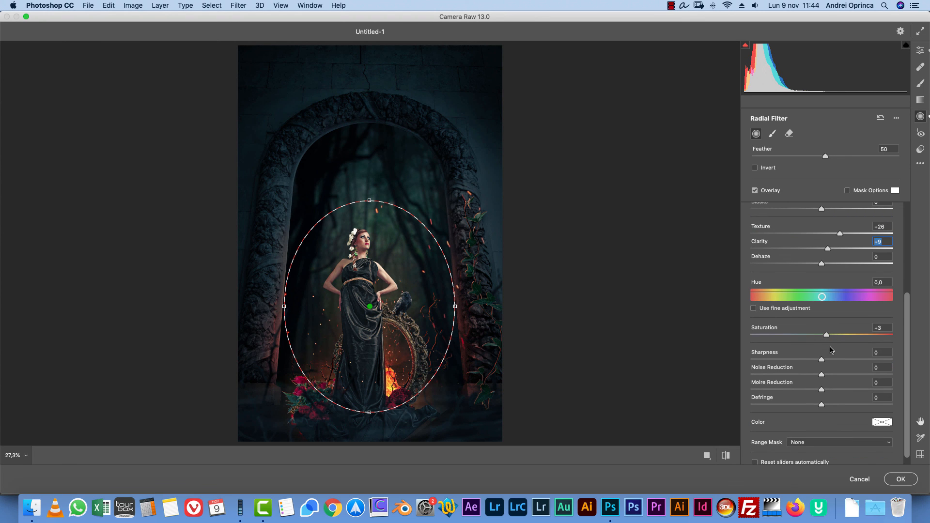
pyautogui.click(900, 480)
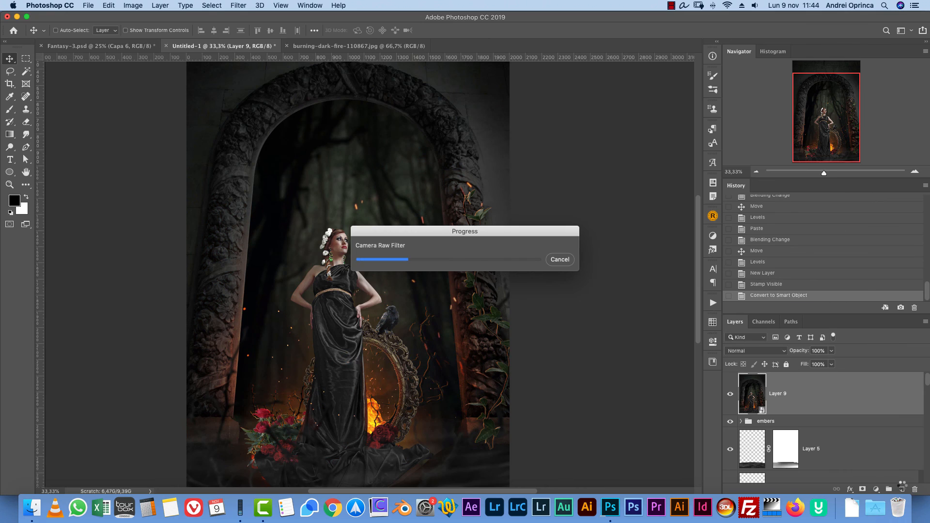
# - Compare the composite with and without the color-graded layer by toggling its visibility
pyautogui.click(730, 394)
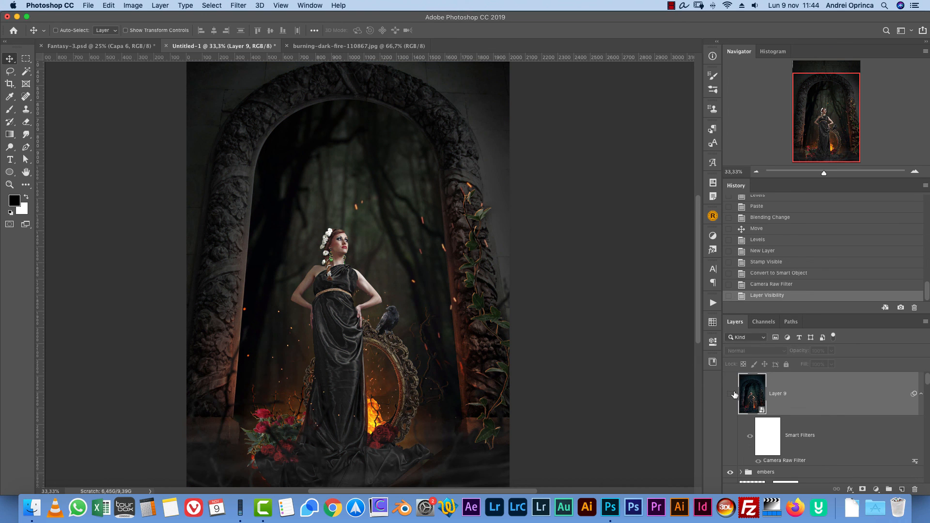
pyautogui.click(730, 394)
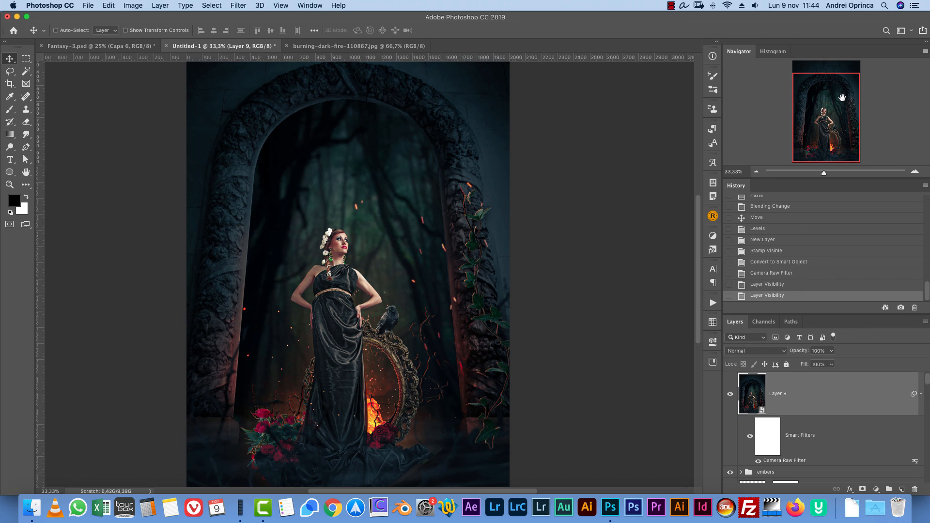
pyautogui.moveTo(828, 118)
pyautogui.mouseDown()
pyautogui.moveTo(809, 155)
pyautogui.moveTo(829, 121)
pyautogui.mouseUp()
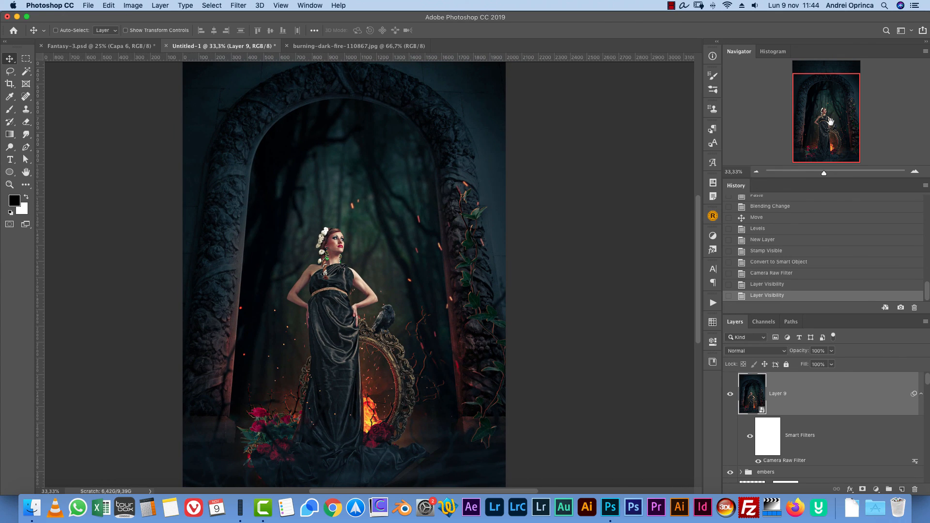